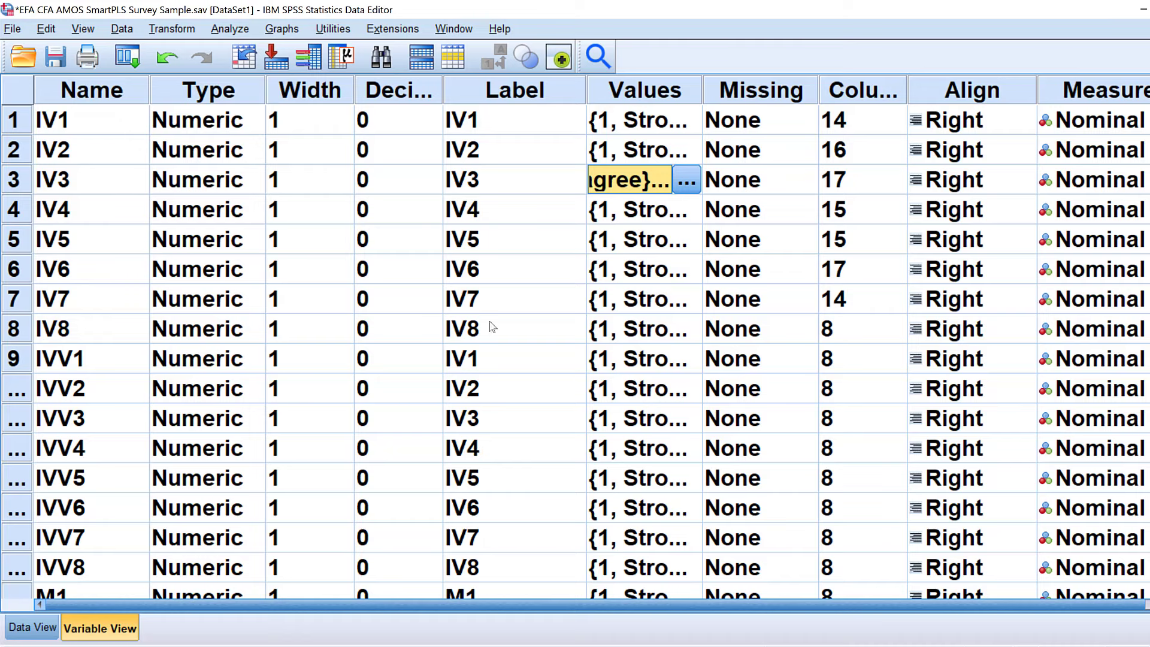
- Save the dataset and open the Factor Analysis dialog, widened over the variable list
left_click(55, 57)
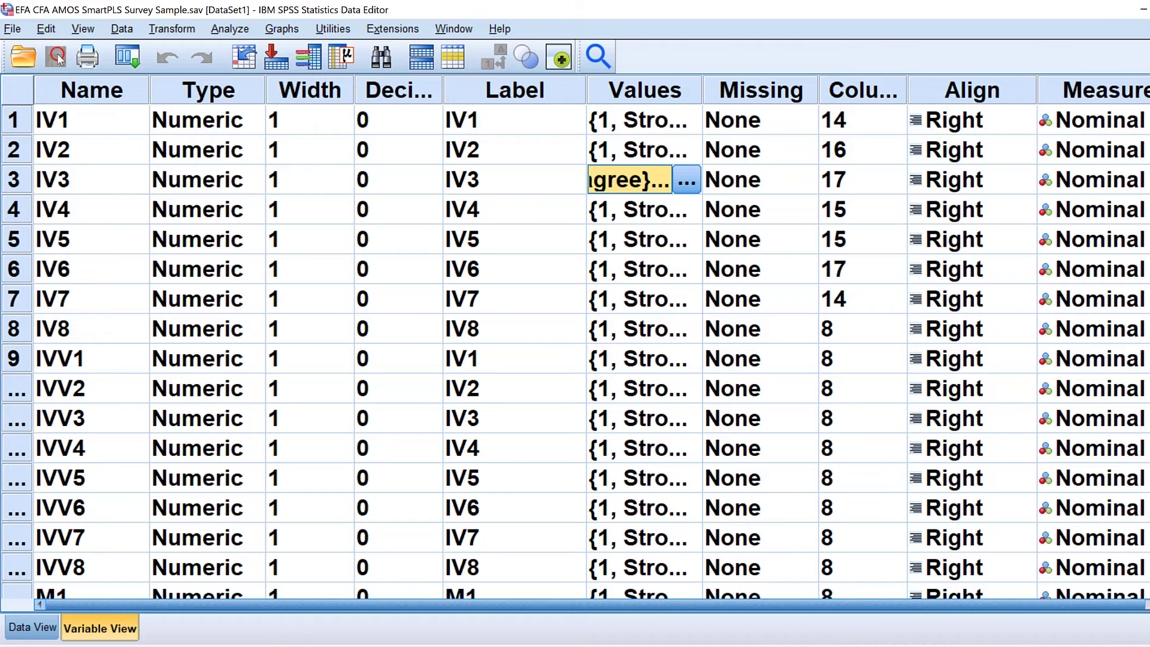
left_click(230, 30)
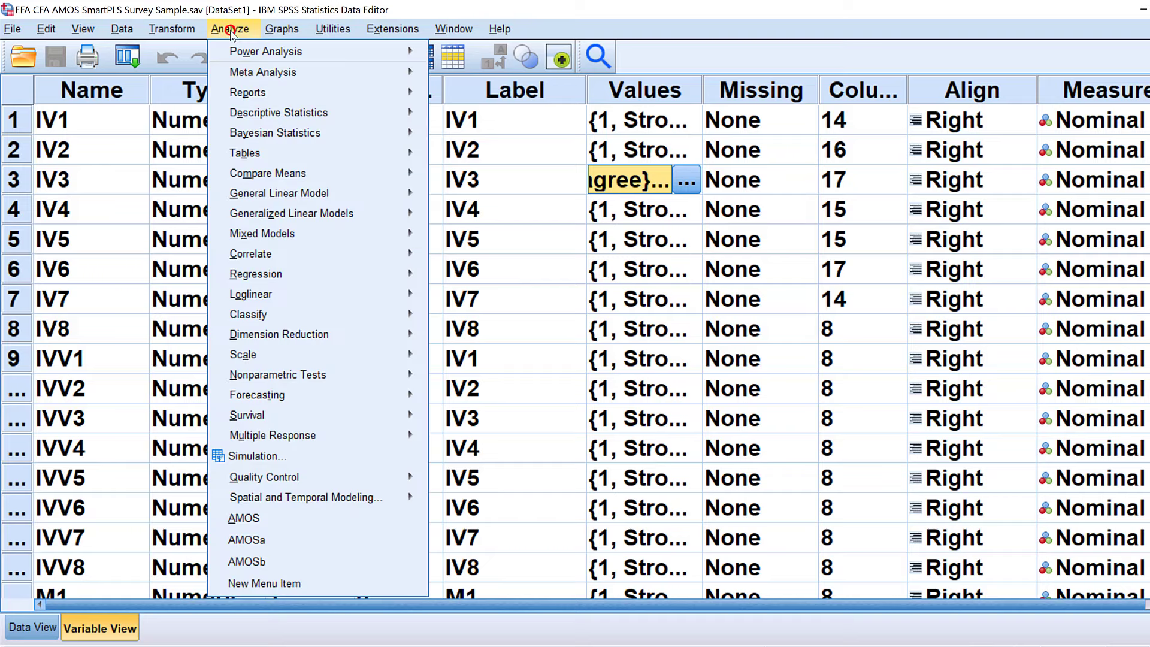
mouse_move(276, 336)
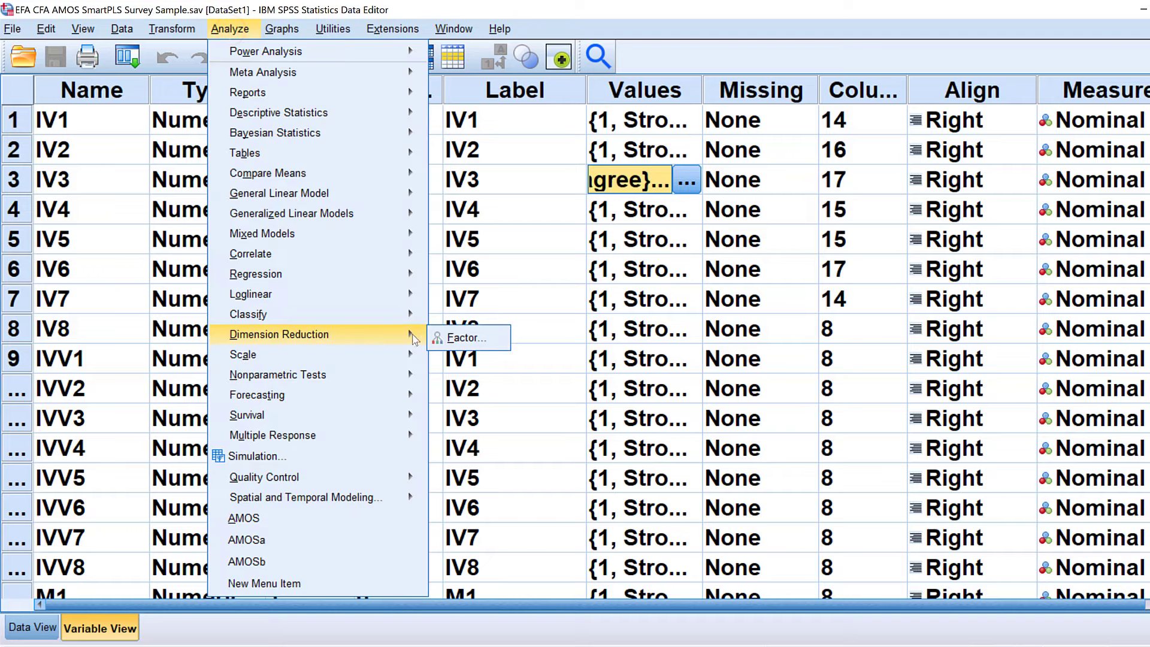
left_click(434, 333)
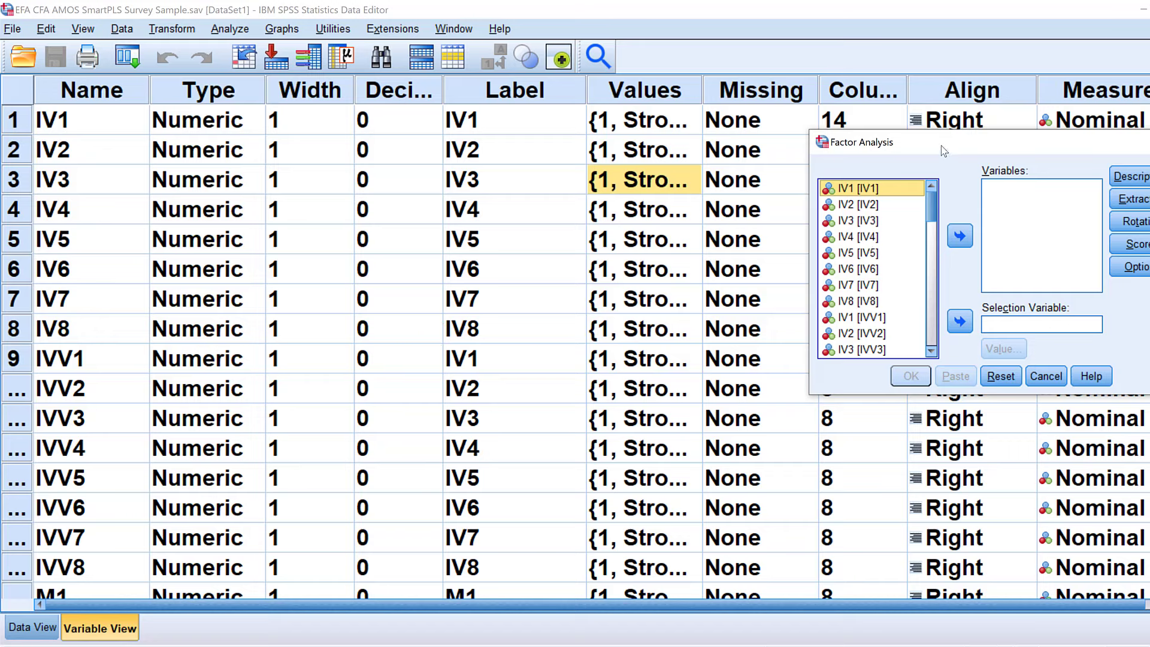
left_click_drag(938, 135, 384, 128)
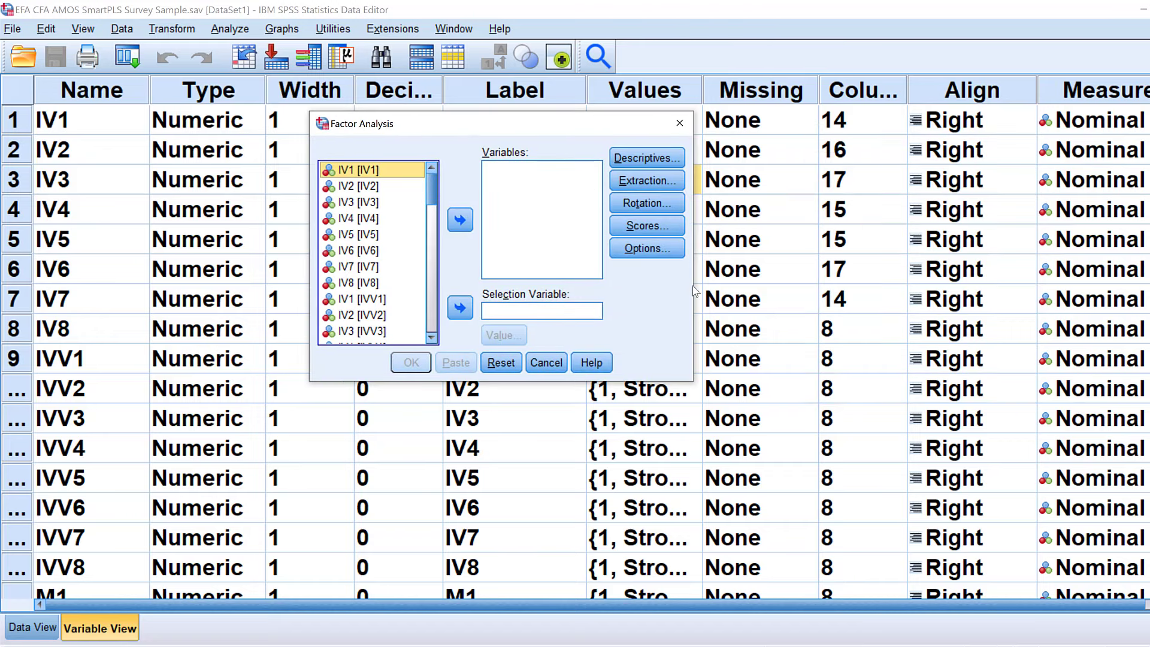
left_click_drag(694, 286, 847, 286)
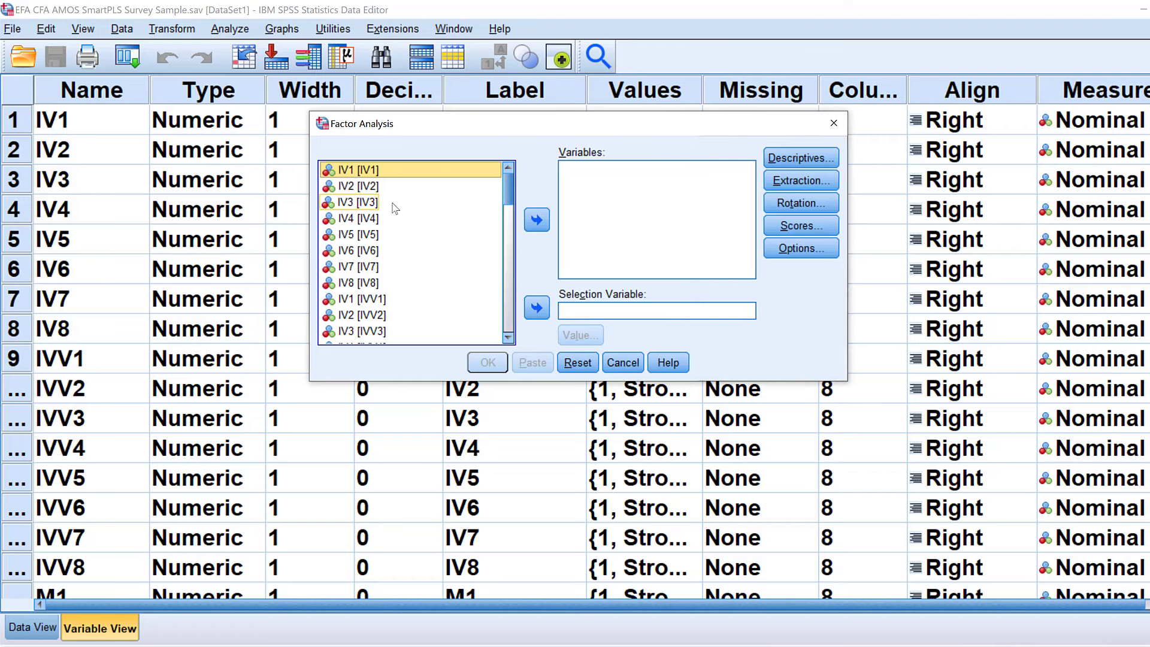
- Add all the survey items from IV1 through DV8 as the factor analysis variables
scroll(395, 208, "down", 8)
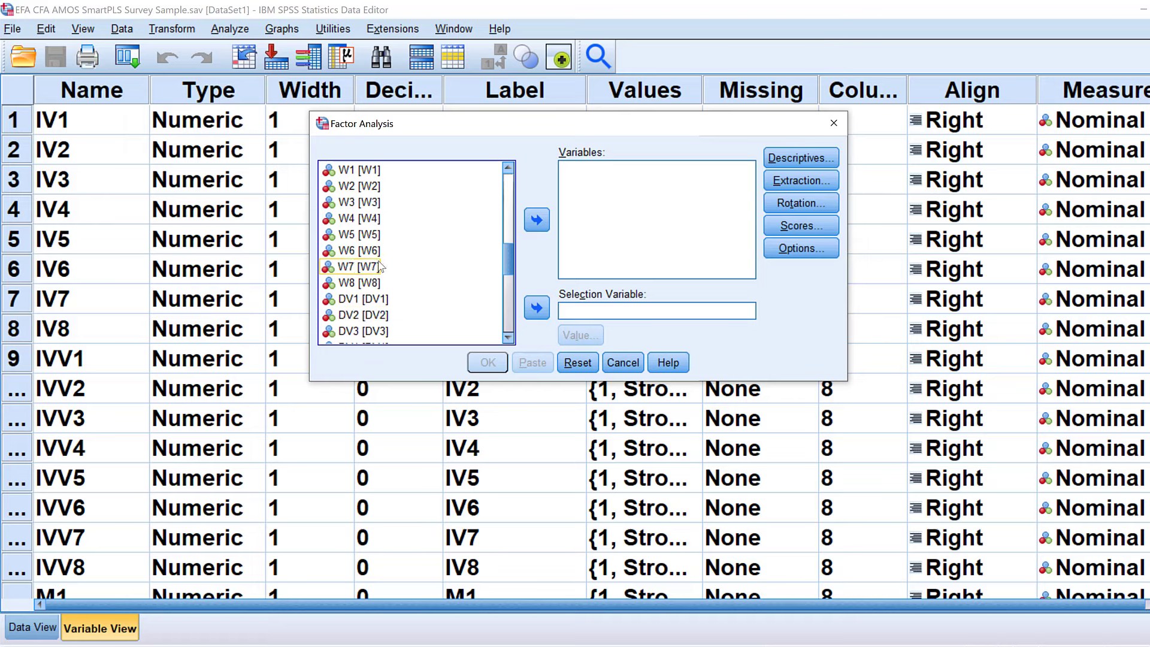
scroll(380, 267, "down", 3)
left_click(356, 271, "shift")
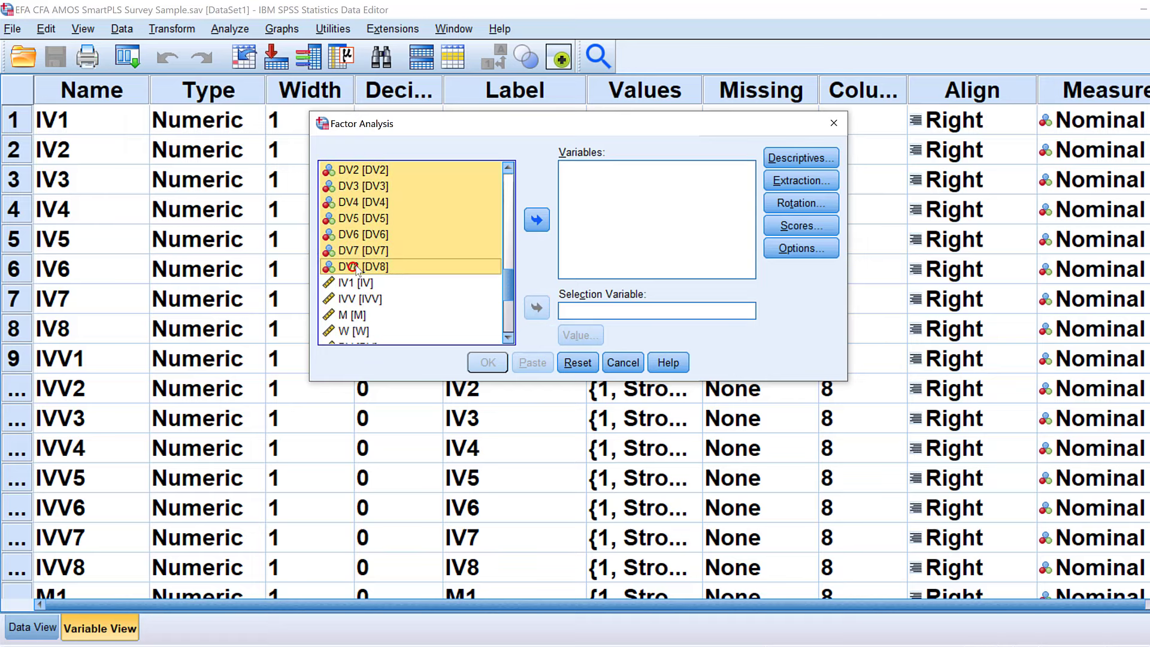
left_click(536, 222)
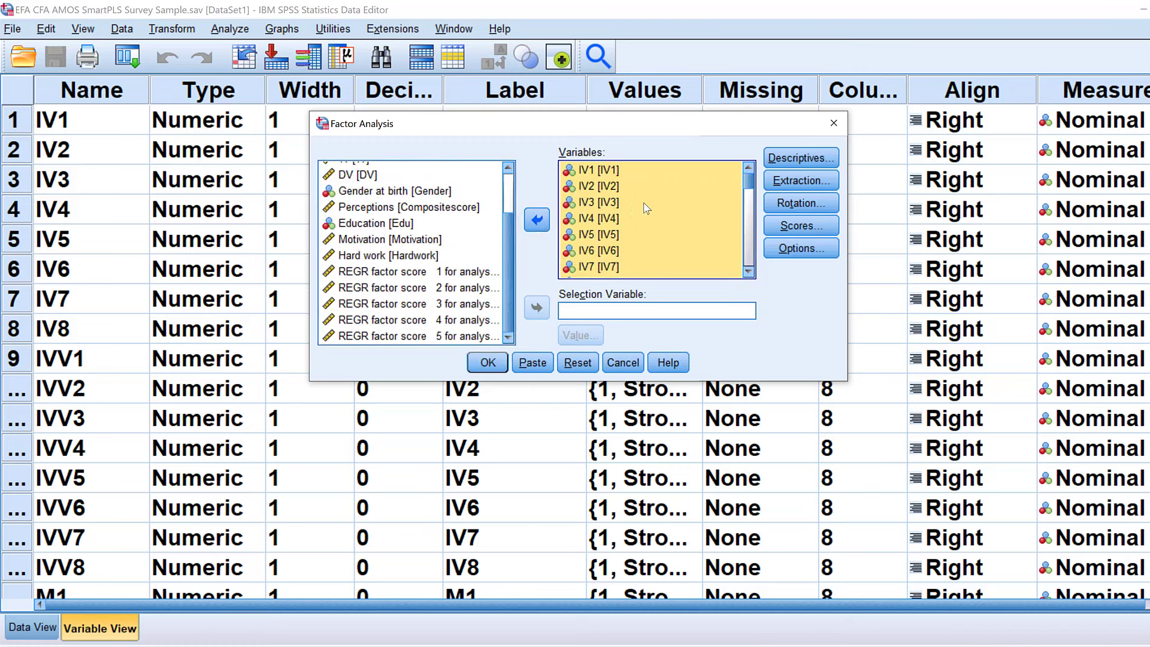
- Request coefficients, significance levels, determinant, anti-image, and KMO and Bartlett's test of sphericity in the factor analysis descriptives
left_click(801, 158)
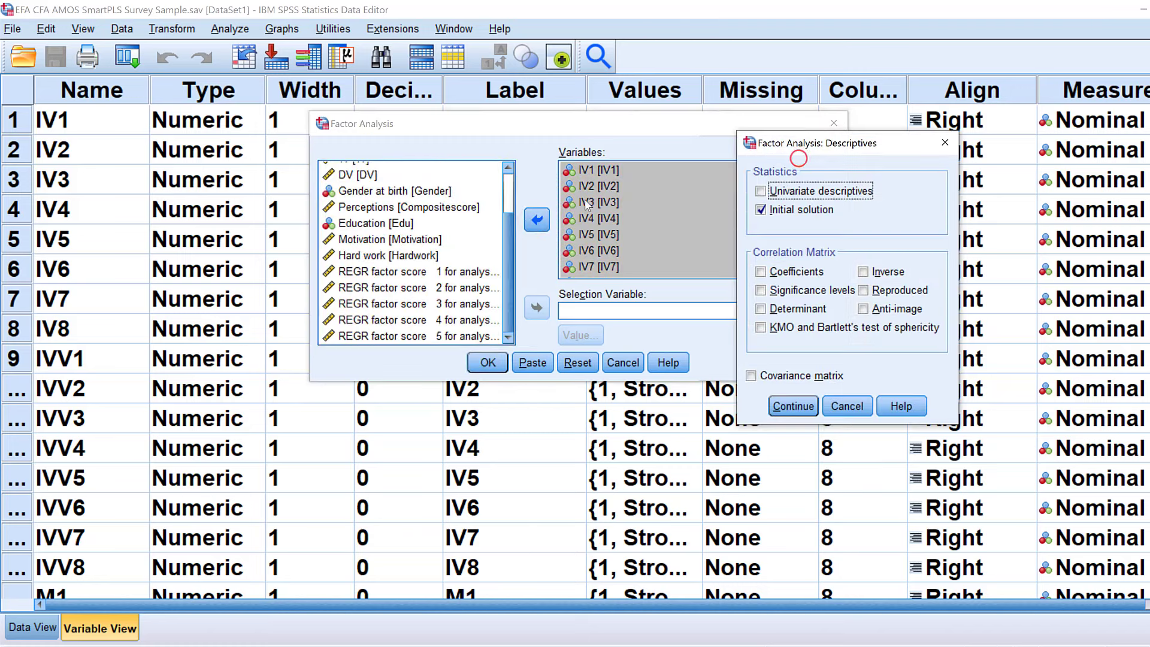
left_click(760, 329)
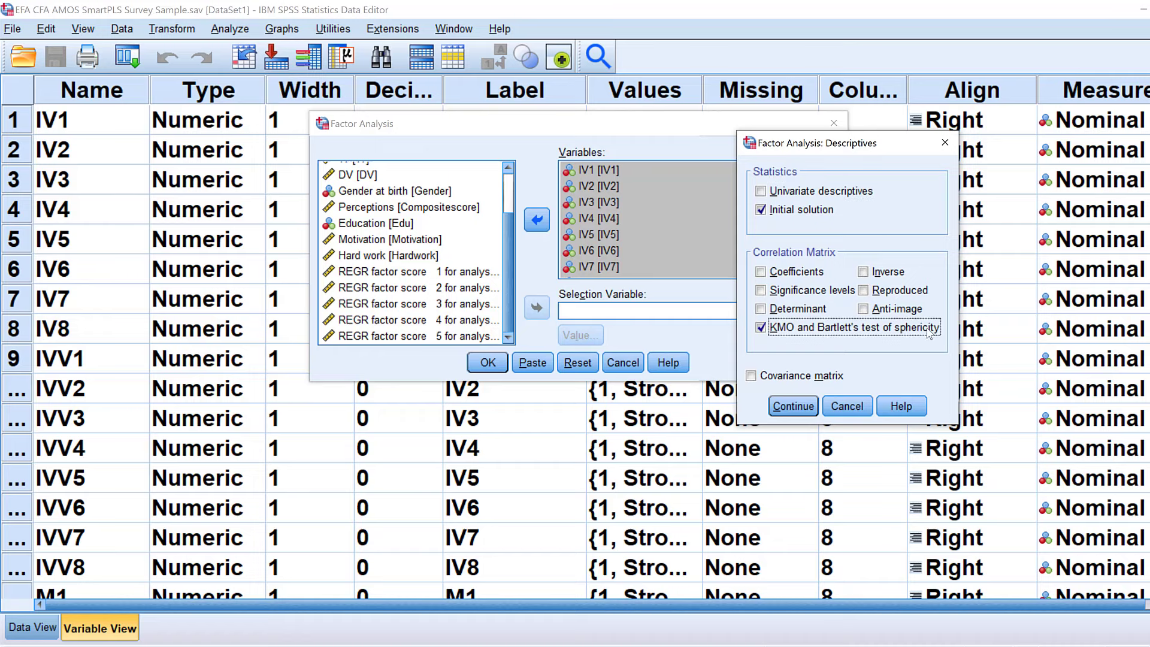
left_click(761, 309)
left_click(762, 291)
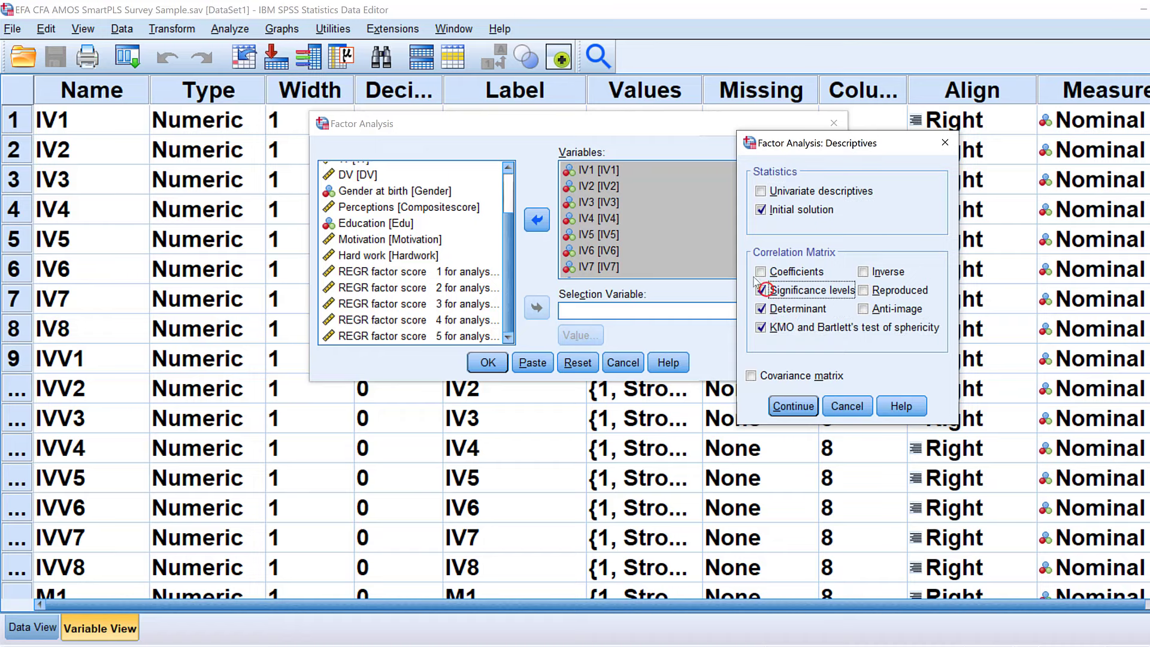
left_click(761, 271)
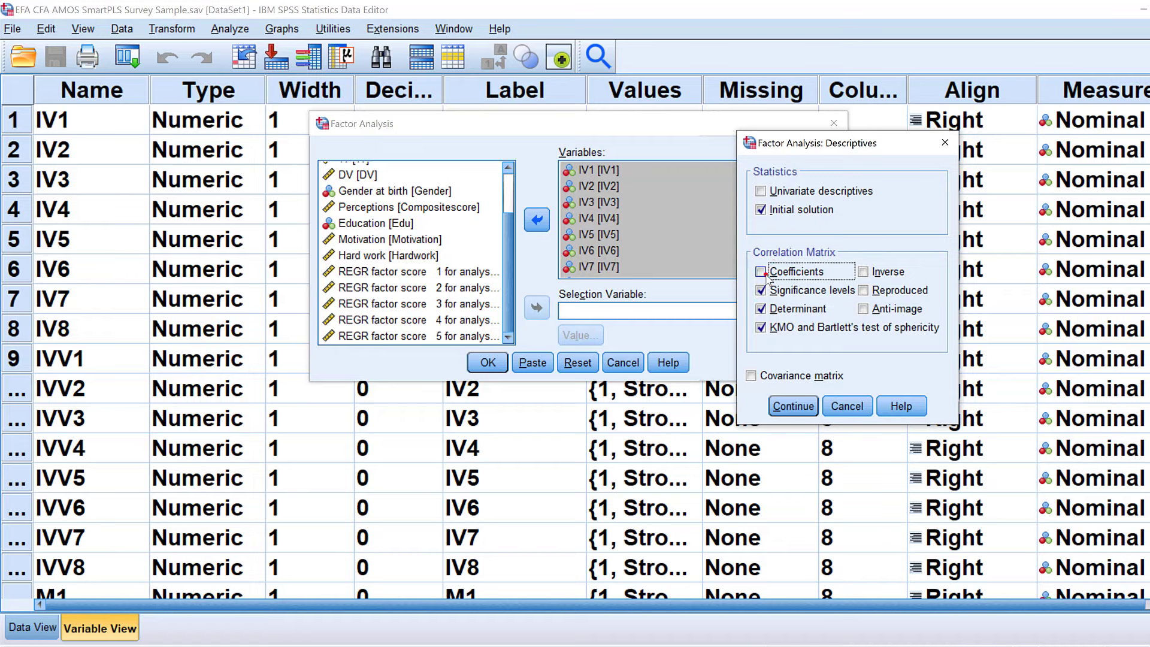
left_click(863, 308)
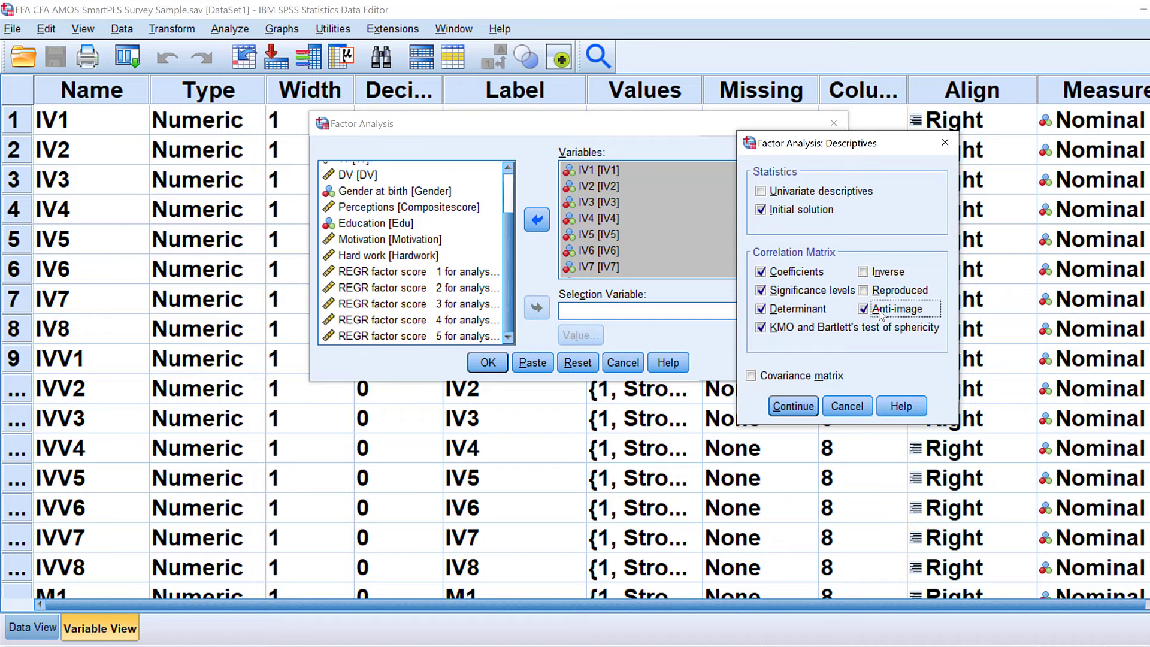
left_click(793, 407)
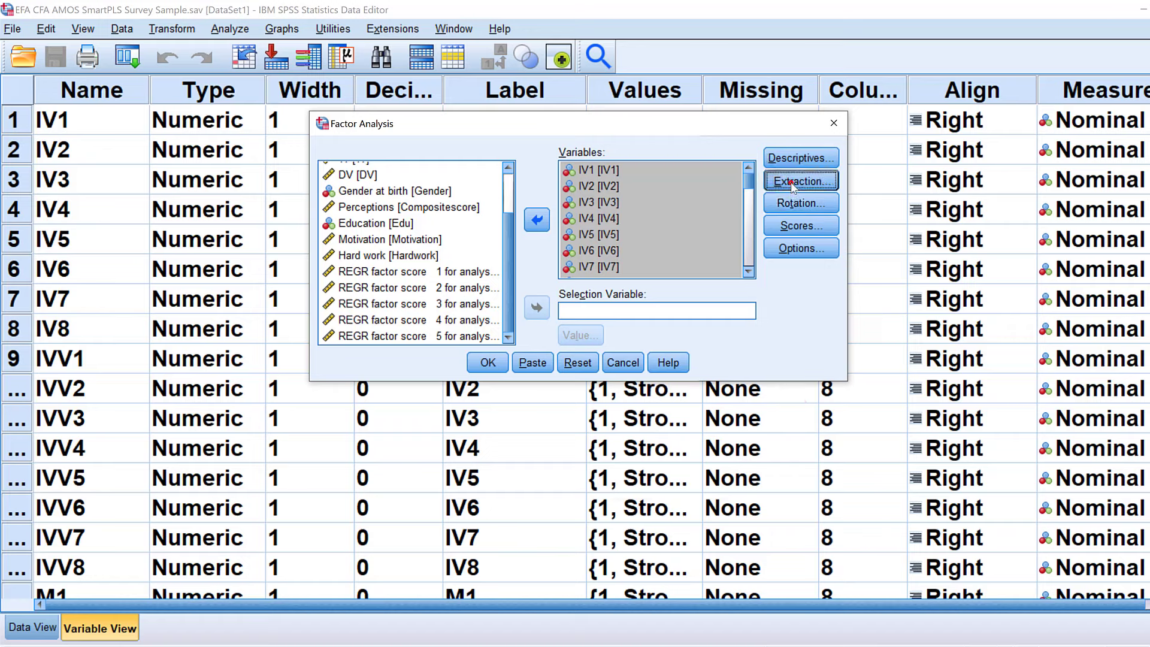
- Set the extraction method to Maximum likelihood, with the scree plot displayed and the unrotated factor solution turned off
left_click(792, 182)
left_click(520, 220)
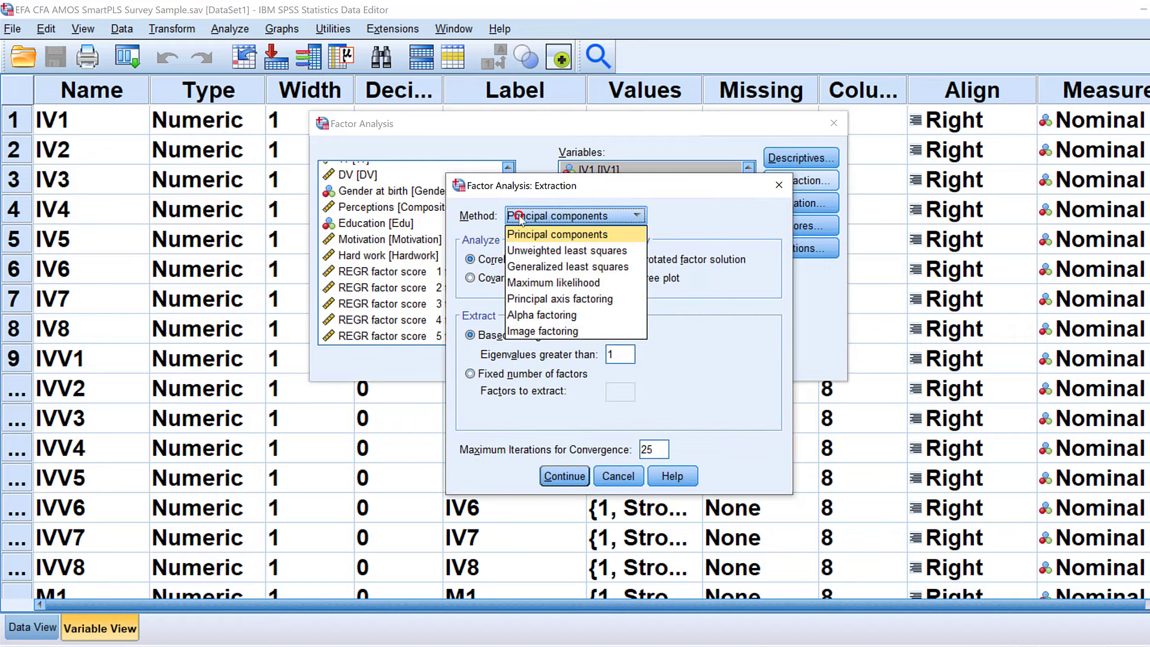
left_click(568, 289)
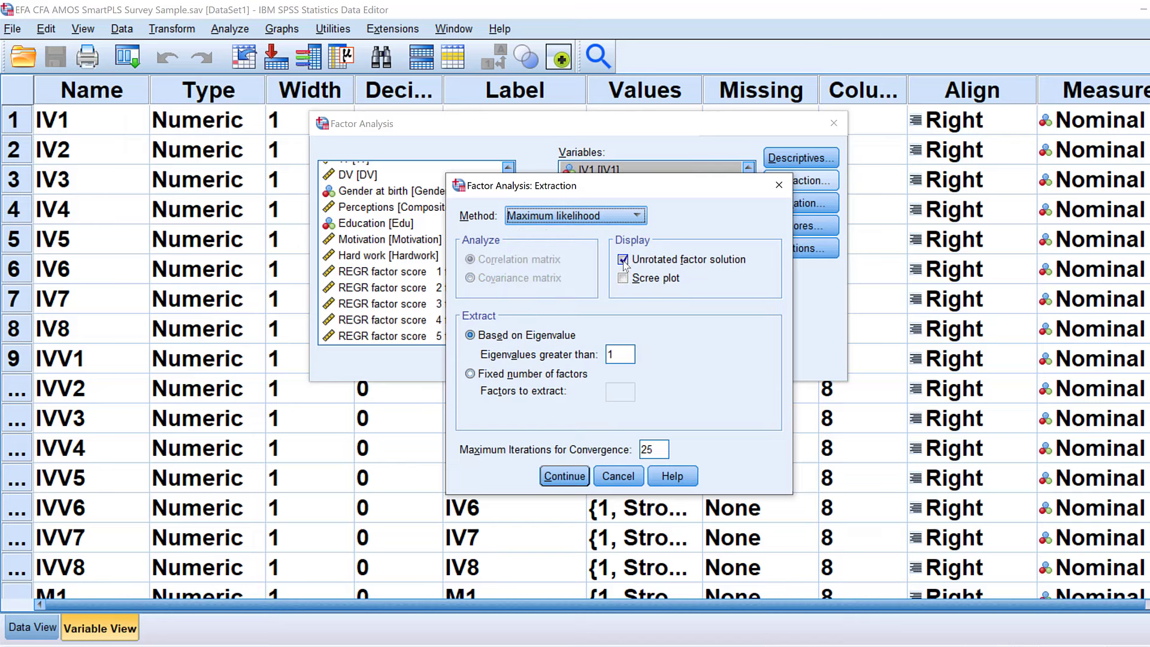
left_click(623, 262)
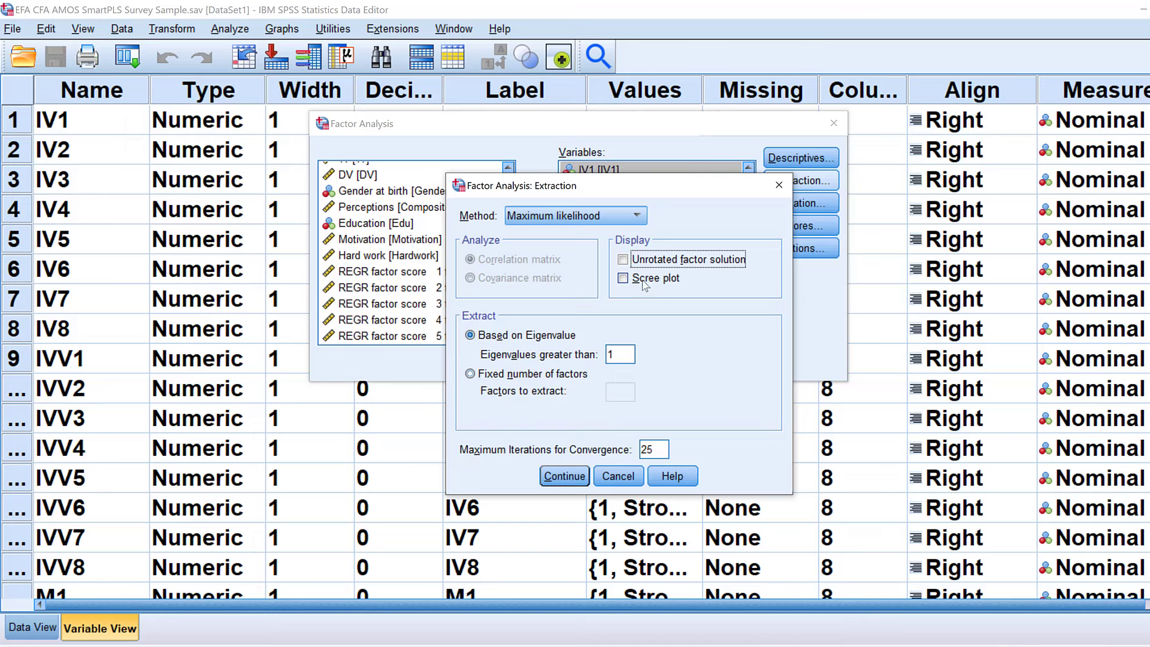
left_click(624, 279)
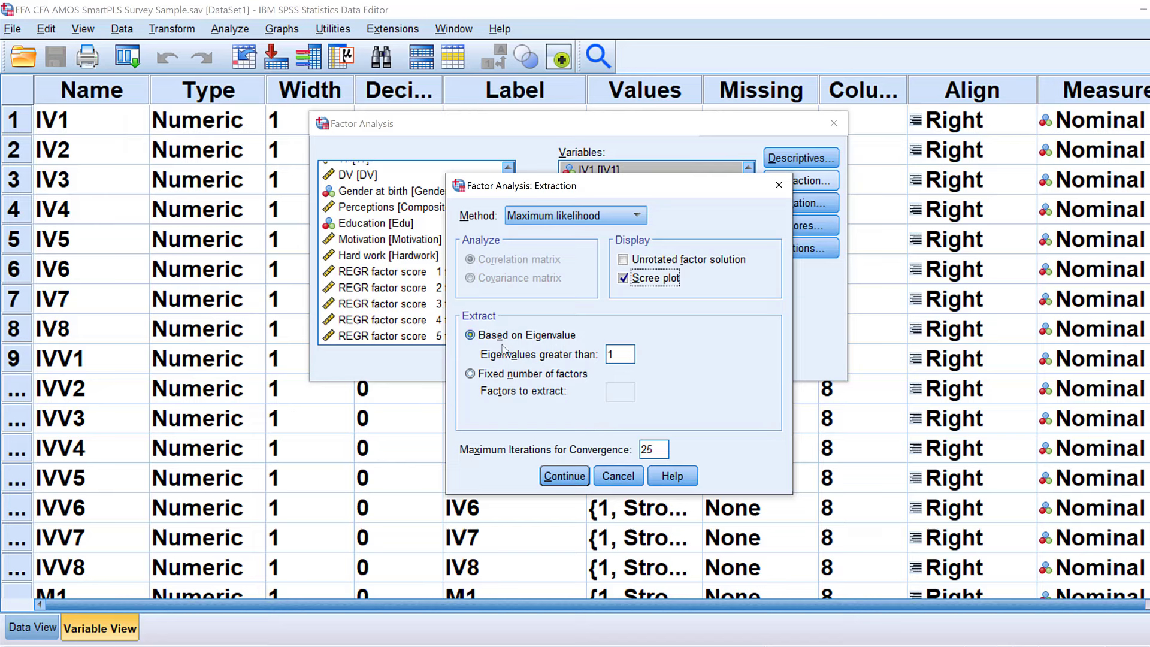
left_click(557, 478)
- Set the rotation method to Varimax and accept the default factor score options
left_click(797, 203)
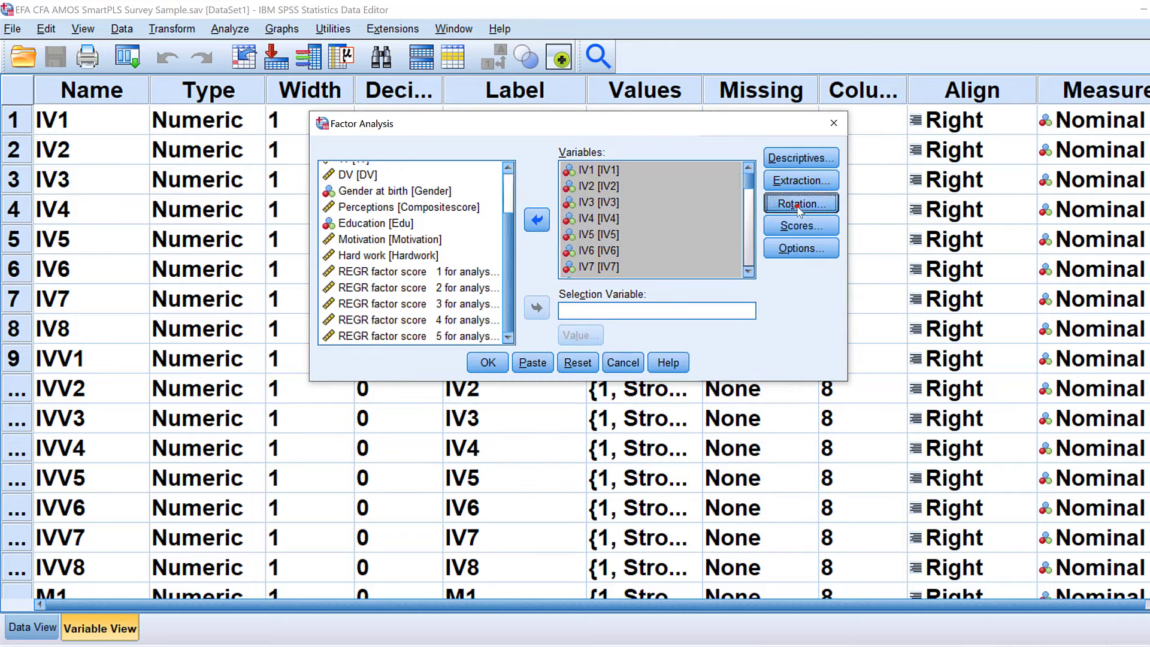
left_click(552, 286)
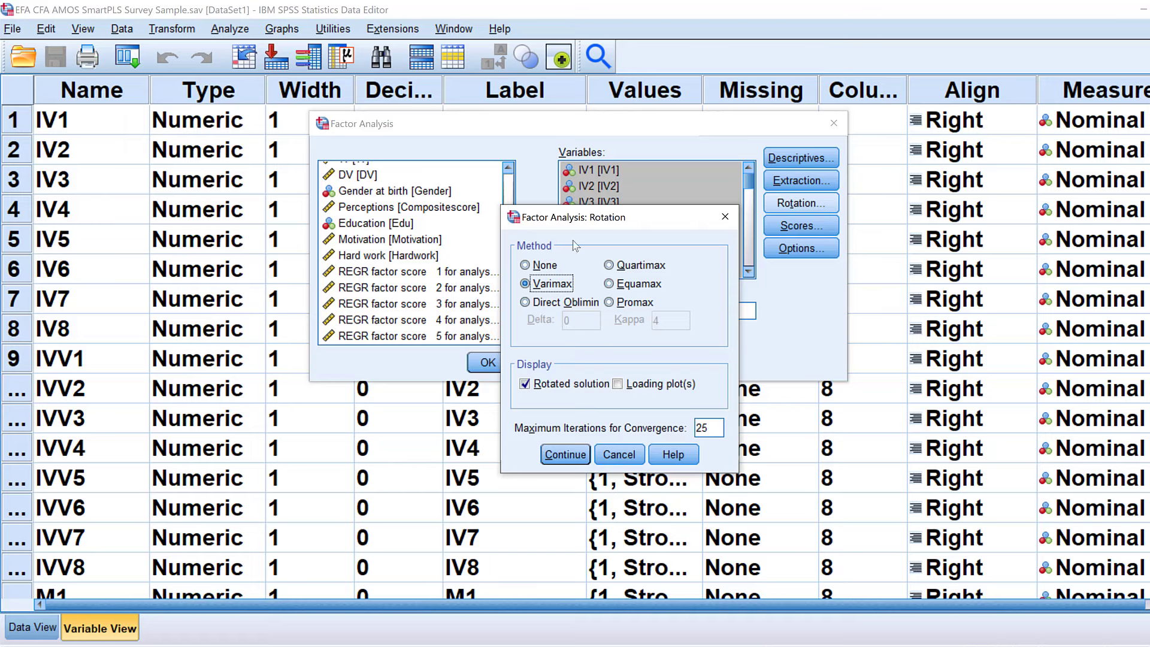
left_click(576, 455)
left_click(785, 232)
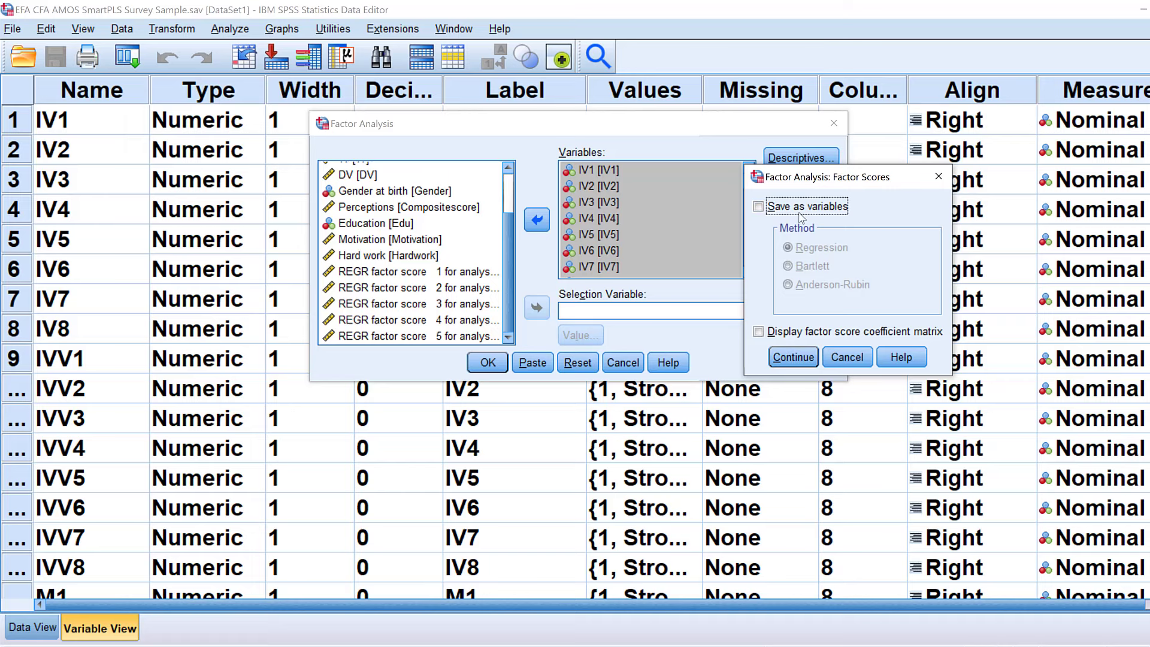
left_click(792, 357)
- Sort coefficients by size, suppress those with an absolute value below .30, and run the factor analysis
left_click(791, 249)
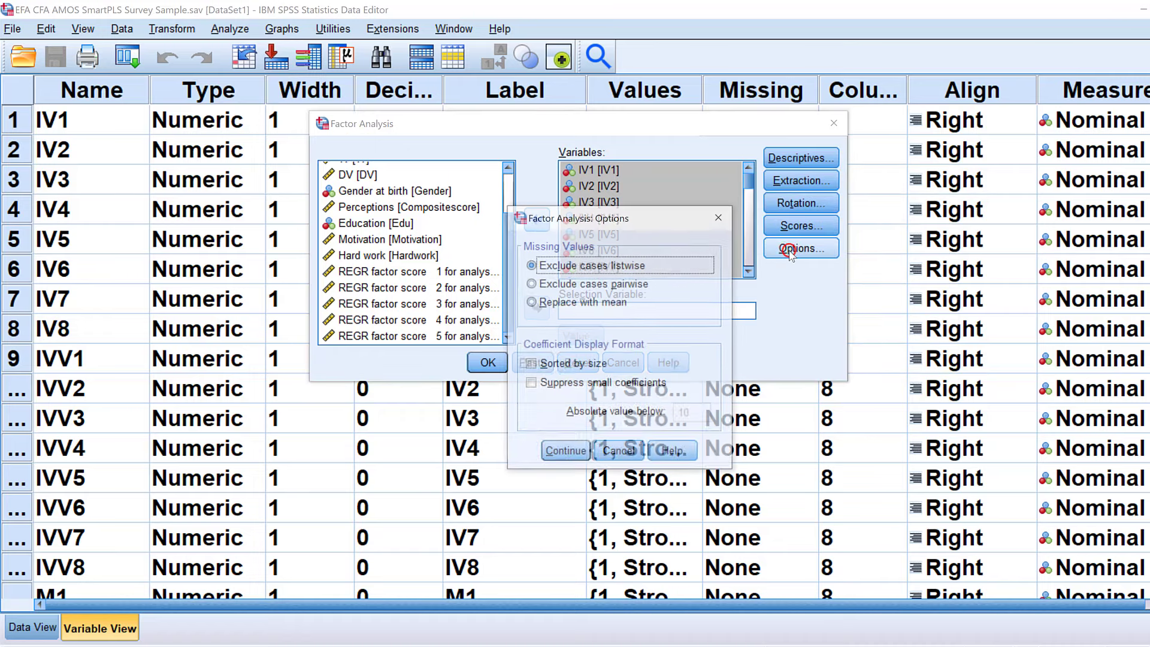
left_click(532, 366)
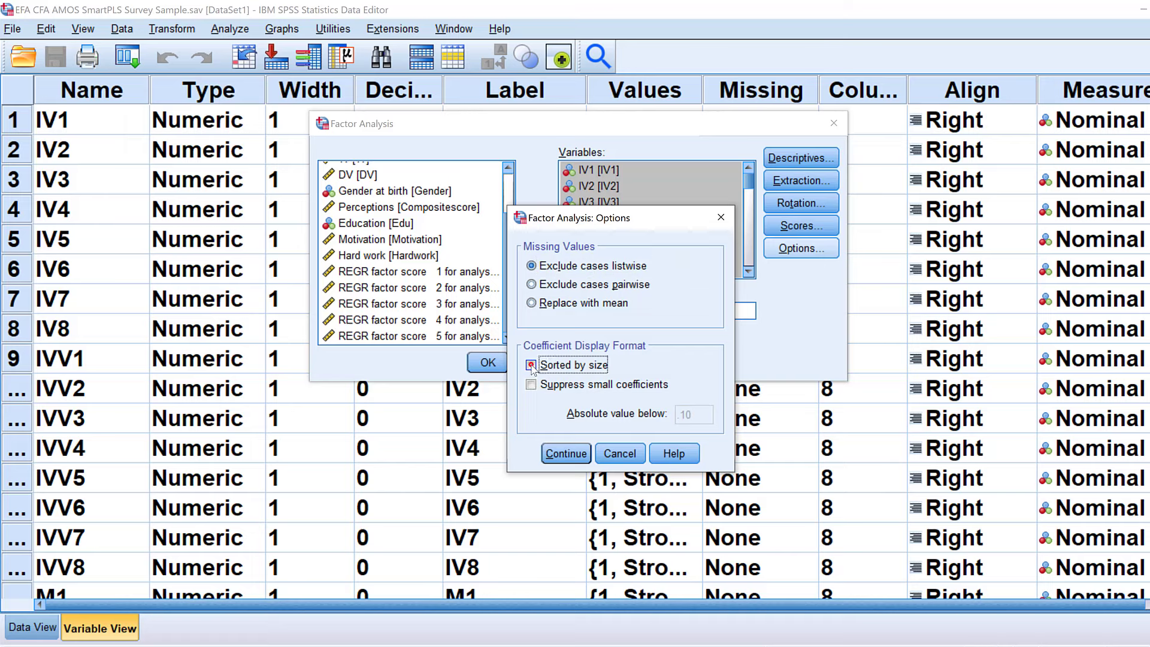
left_click(531, 385)
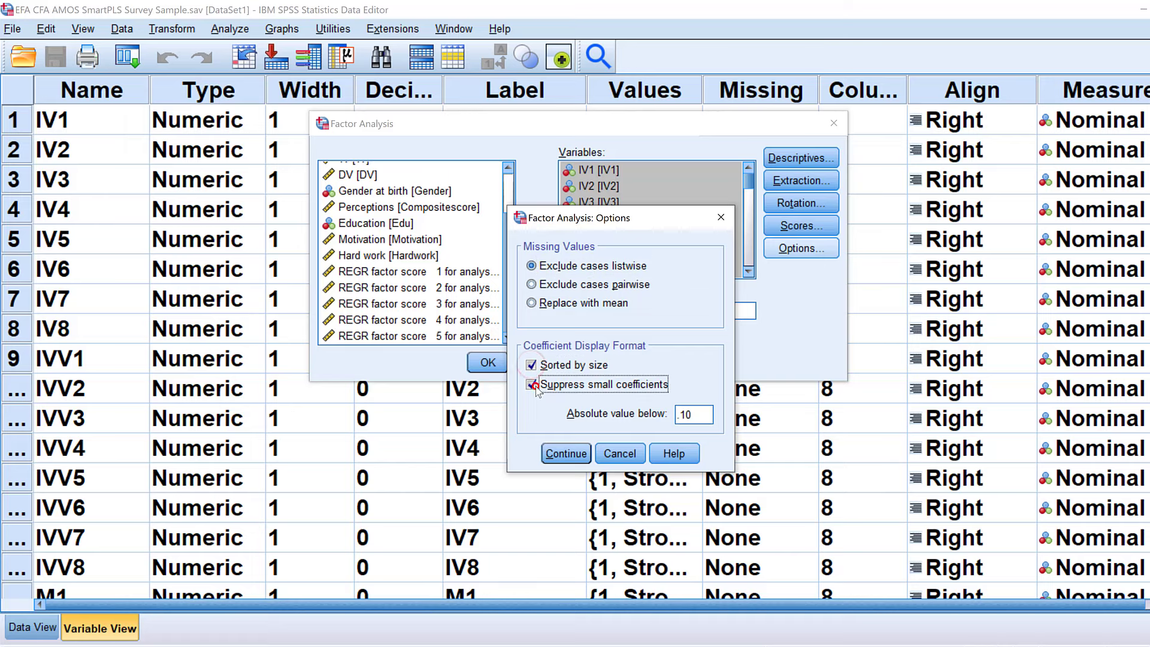
left_click(688, 413)
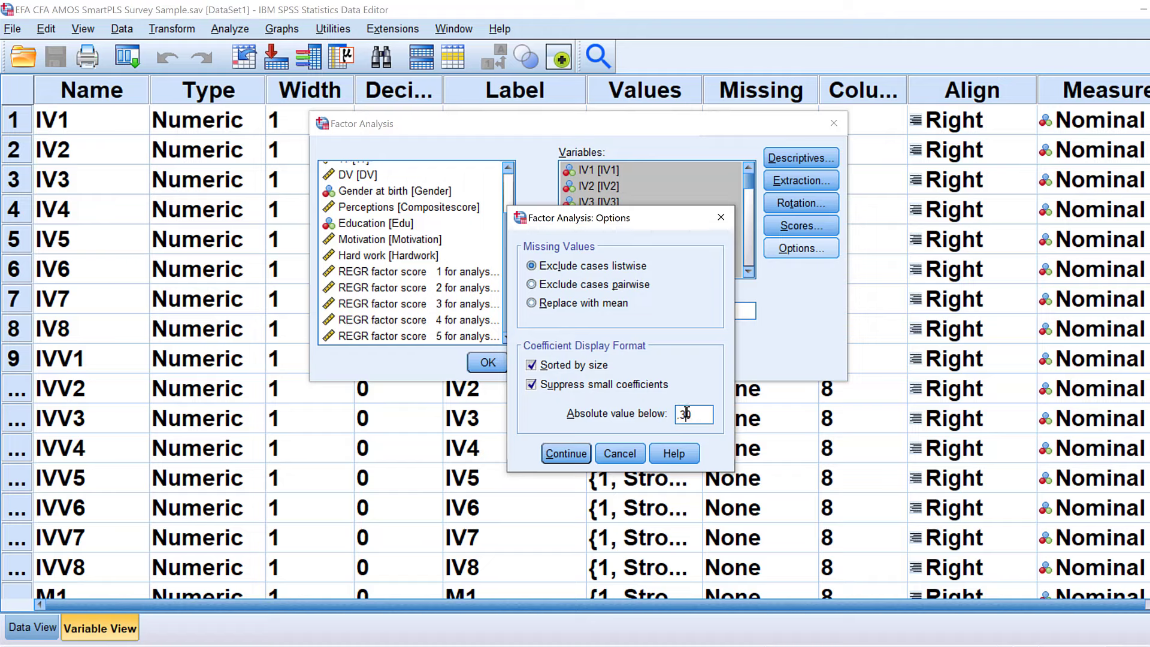
left_click(566, 454)
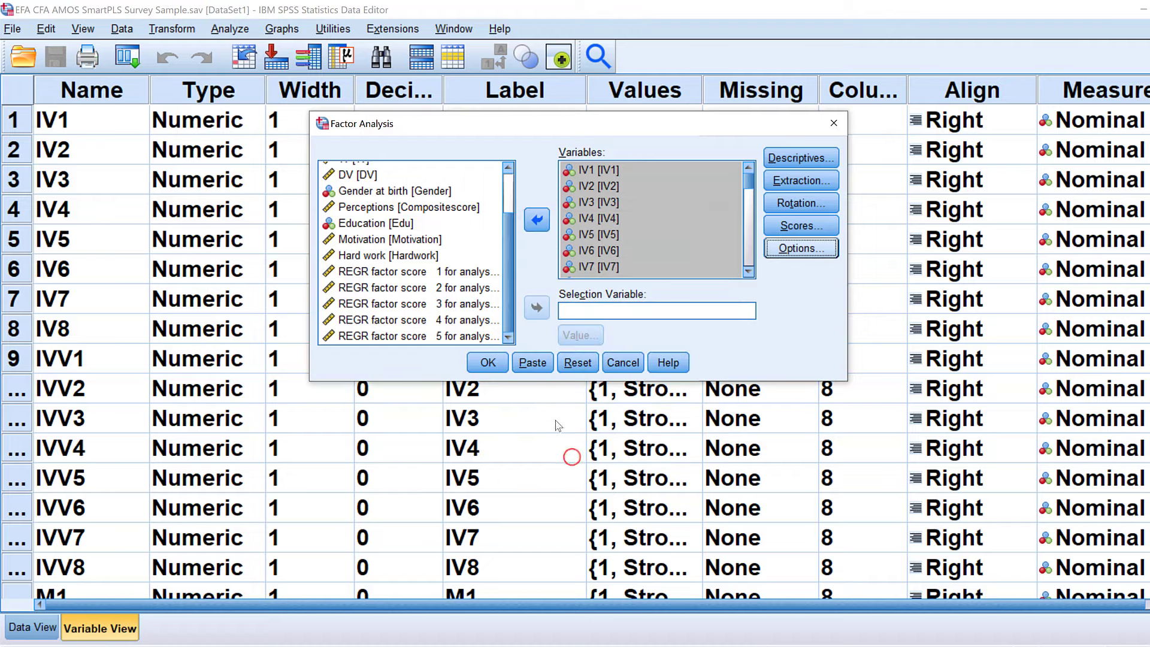
left_click(489, 362)
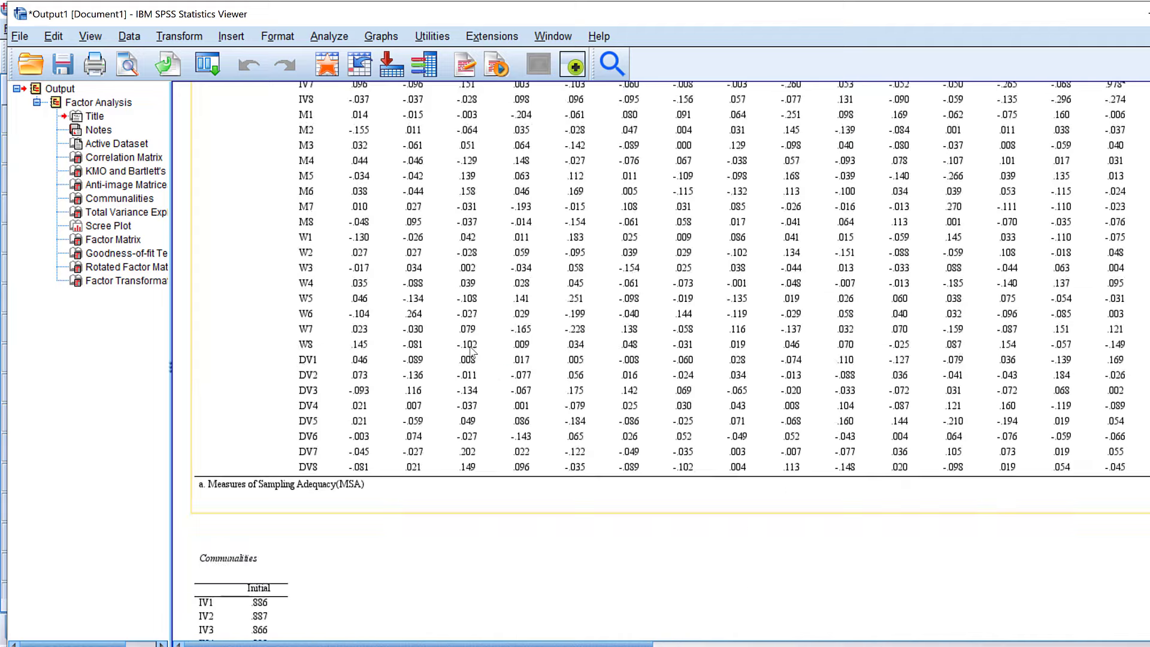
- Examine the KMO and Bartlett's test, the anti-image matrices and the communalities in the factor analysis output
scroll(471, 352, "down", 15)
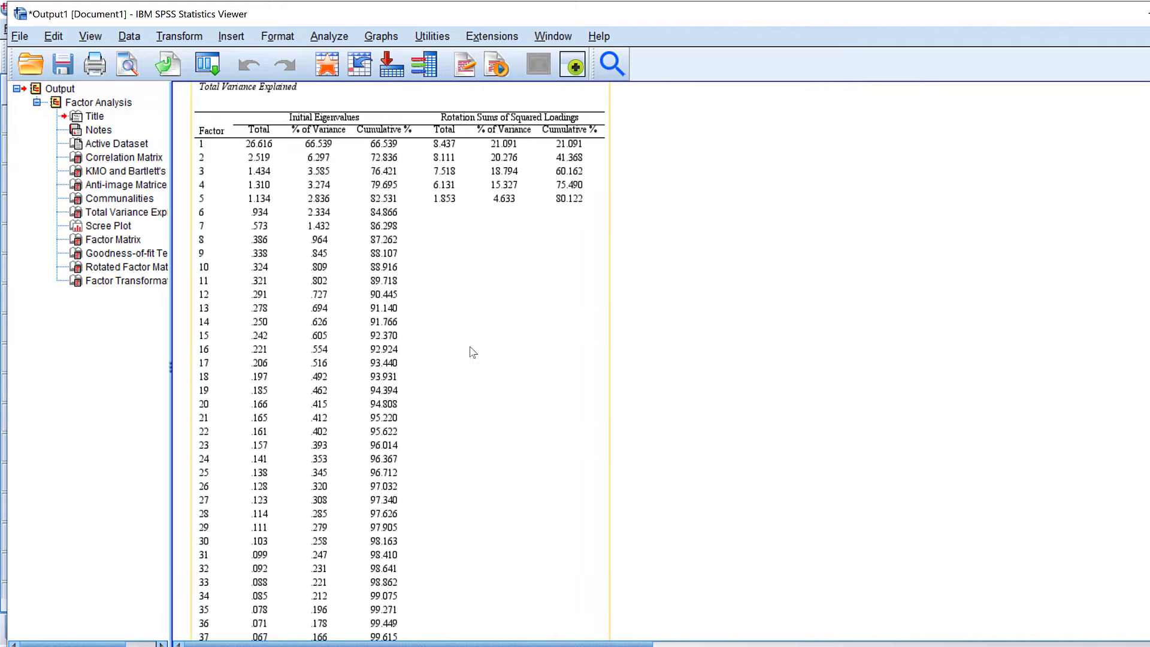
scroll(471, 352, "up", 10)
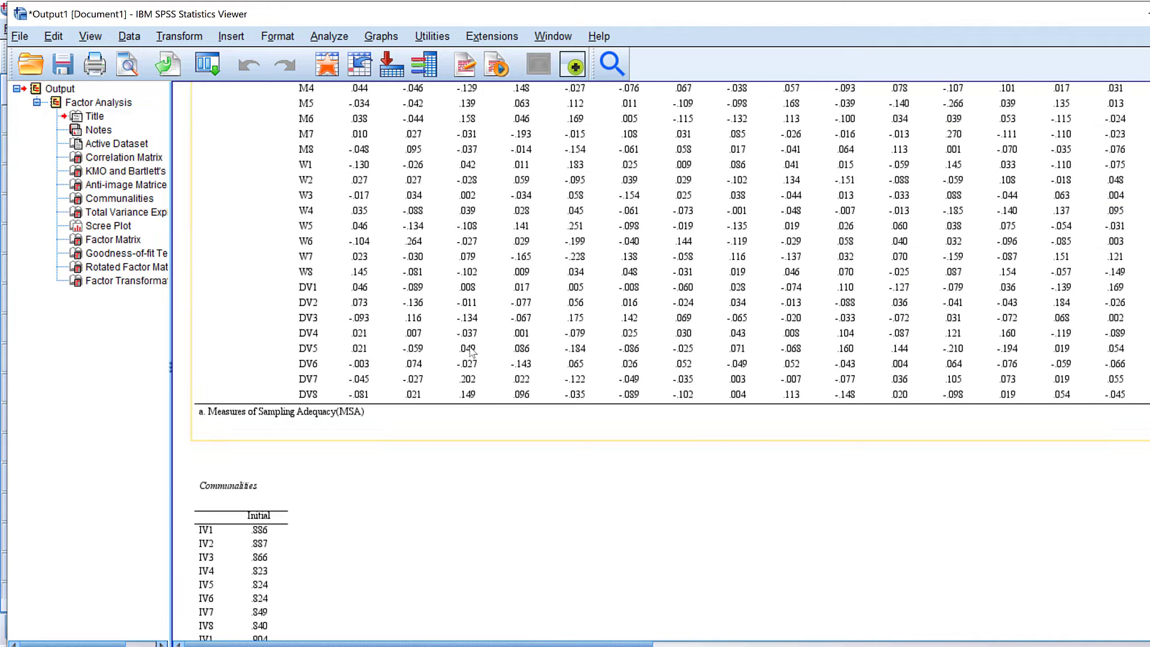
left_click(114, 171)
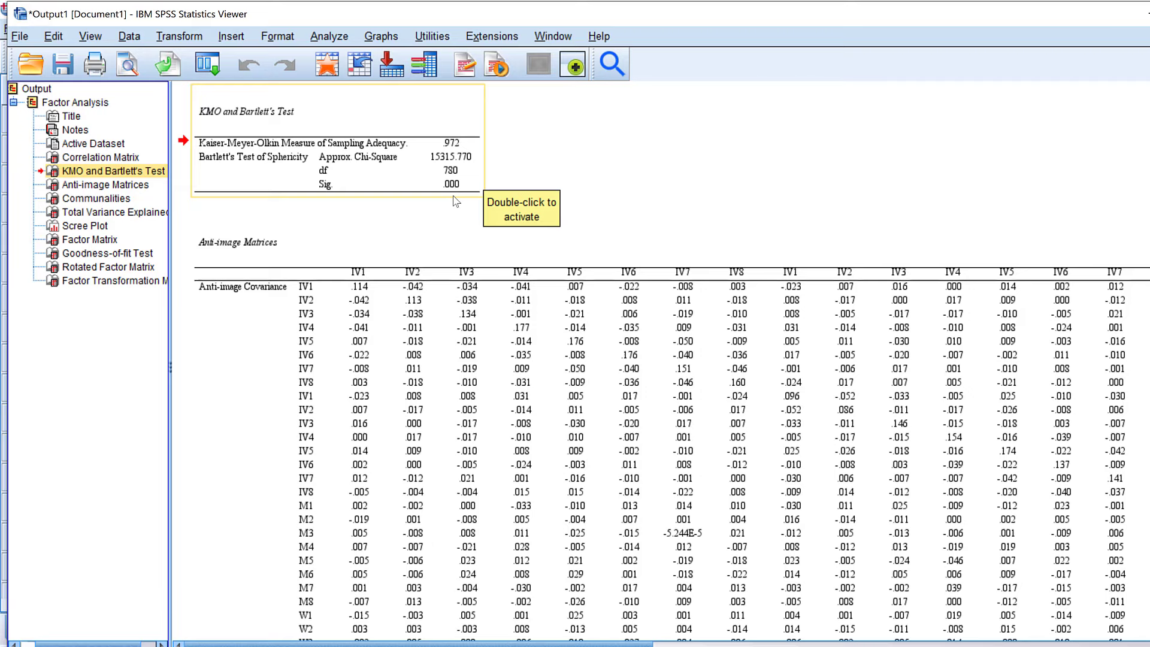
scroll(456, 202, "up", 1)
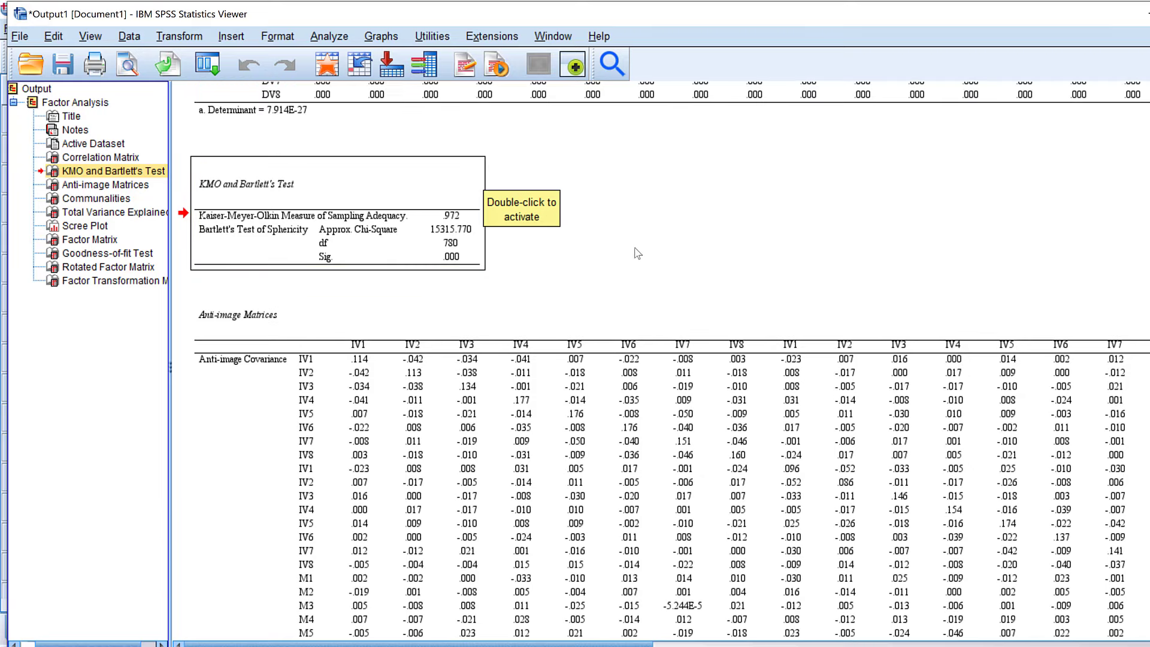
scroll(613, 259, "down", 2)
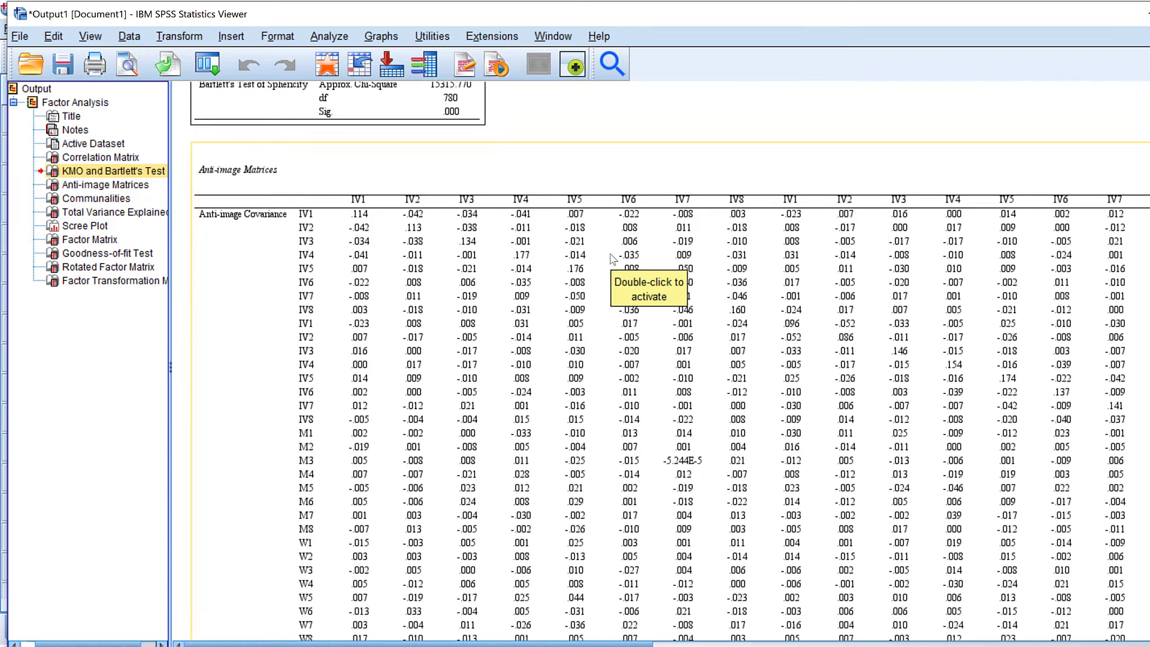
scroll(613, 259, "down", 17)
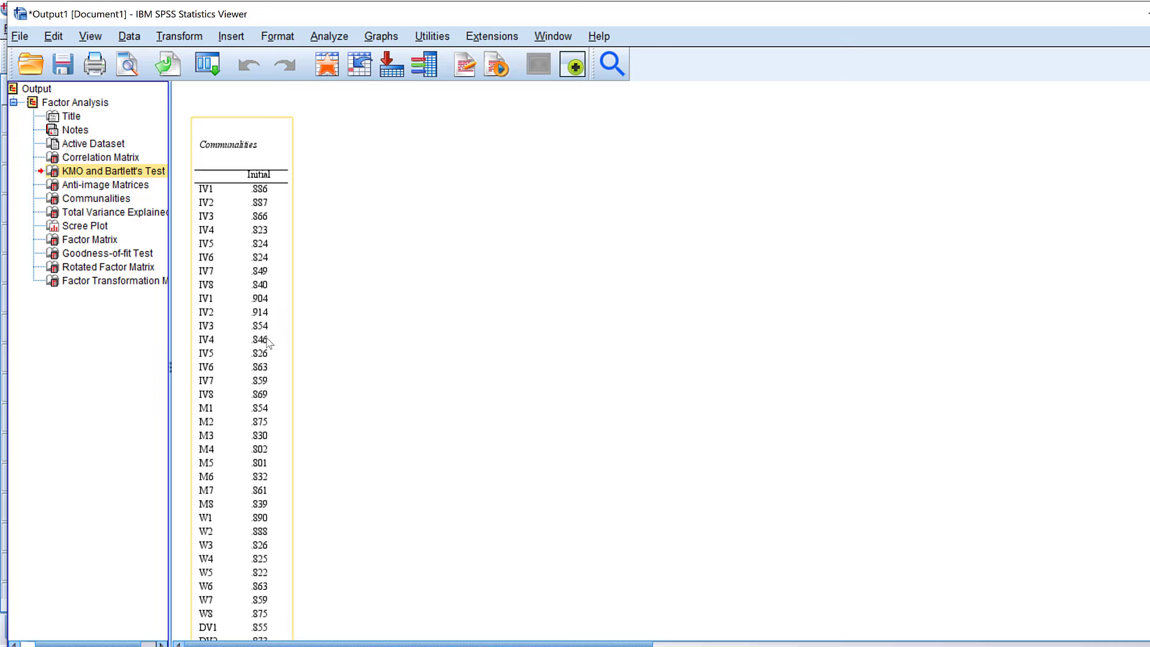
scroll(262, 411, "down", 5)
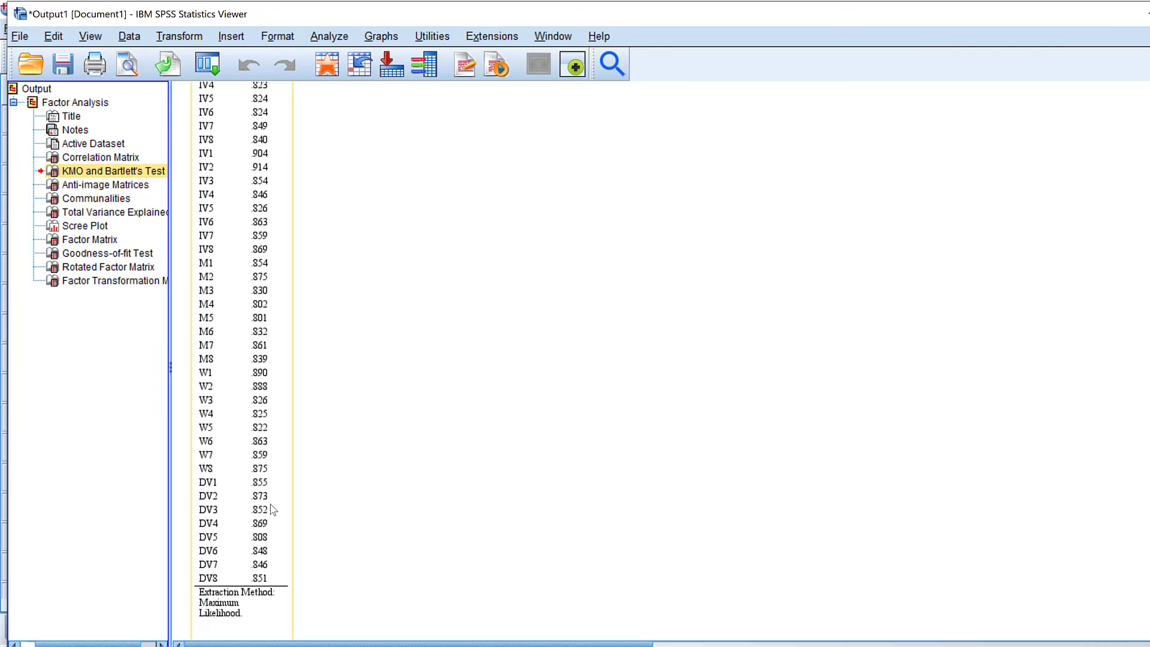
- Read through the initial communalities of the survey items in the Communalities table
scroll(262, 277, "up", 7)
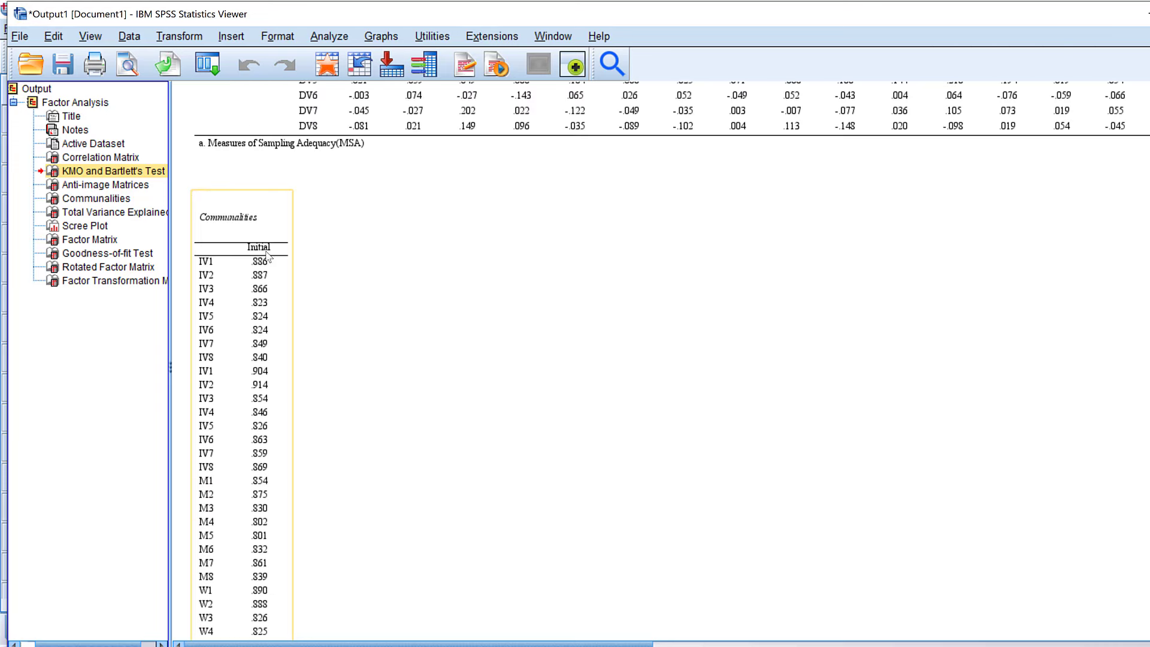
scroll(266, 370, "down", 2)
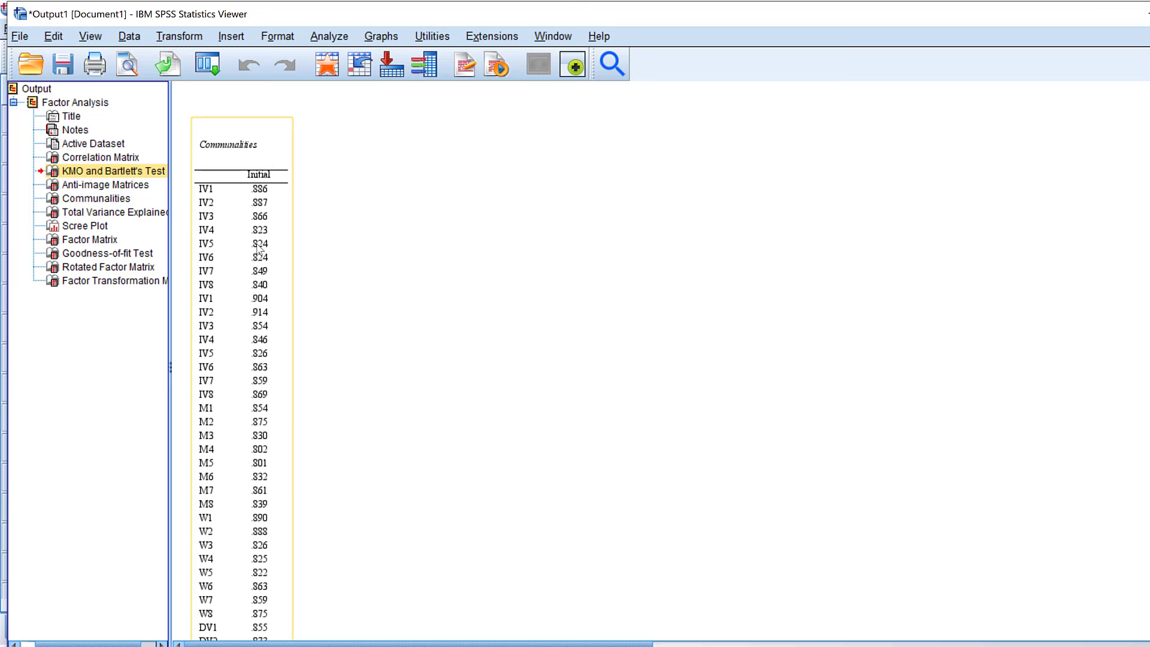
scroll(263, 492, "down", 5)
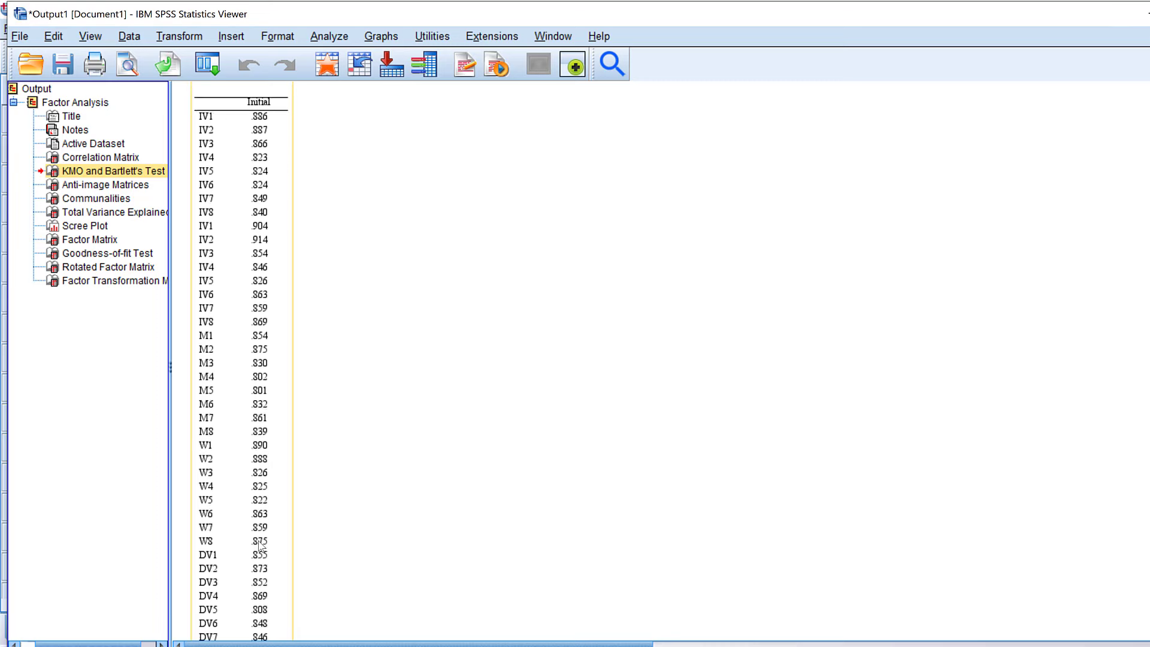
- Recall the Factor Analysis setup and remove IV2 from the analysis variables
left_click(209, 69)
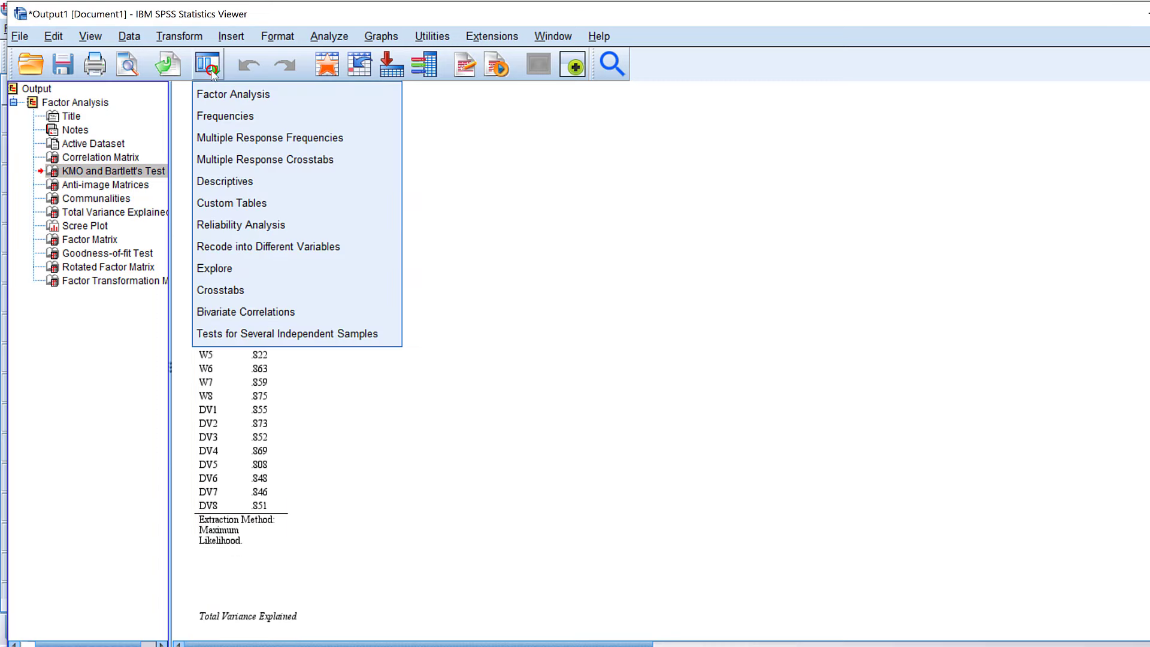
left_click(215, 94)
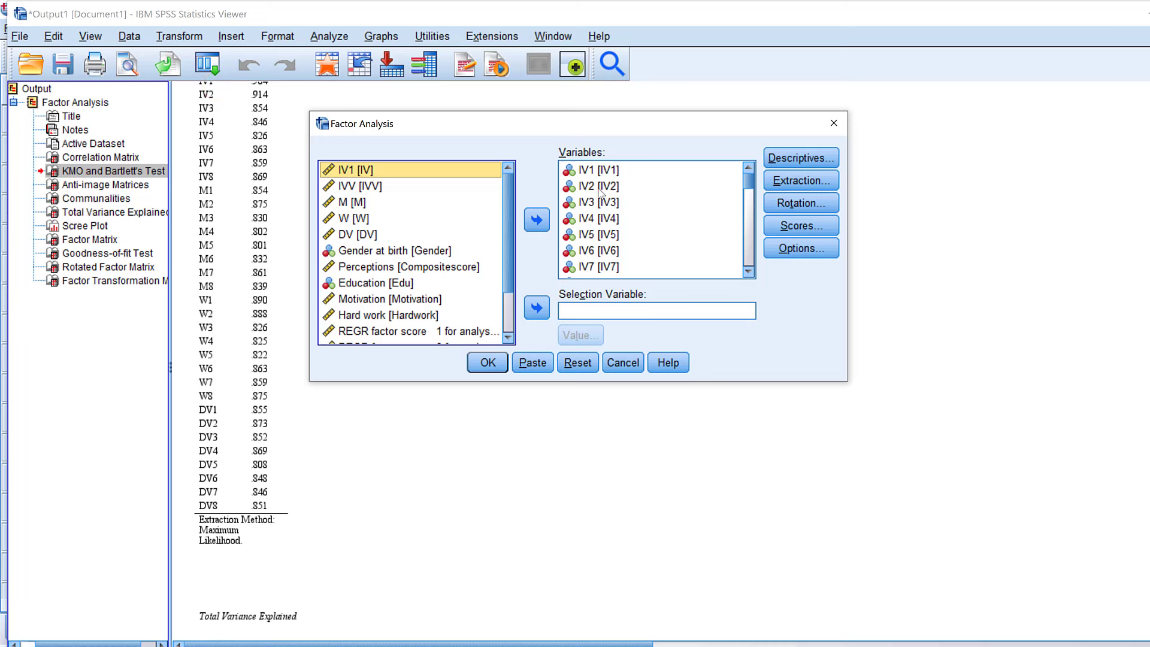
scroll(230, 183, "up", 5)
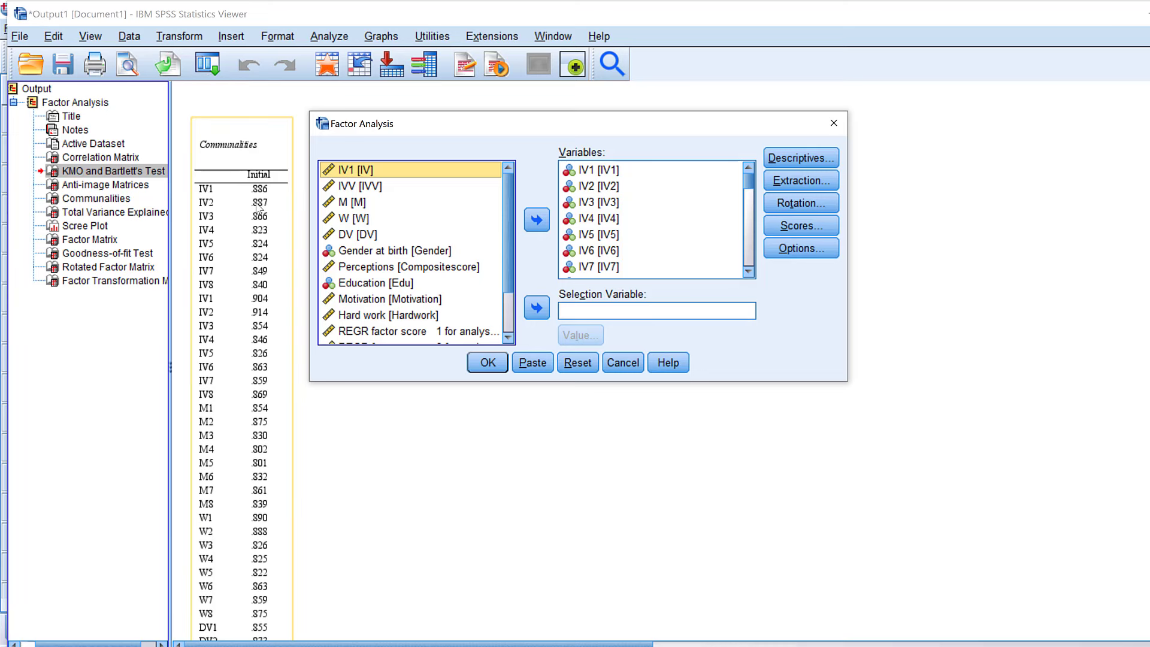
left_click(599, 186)
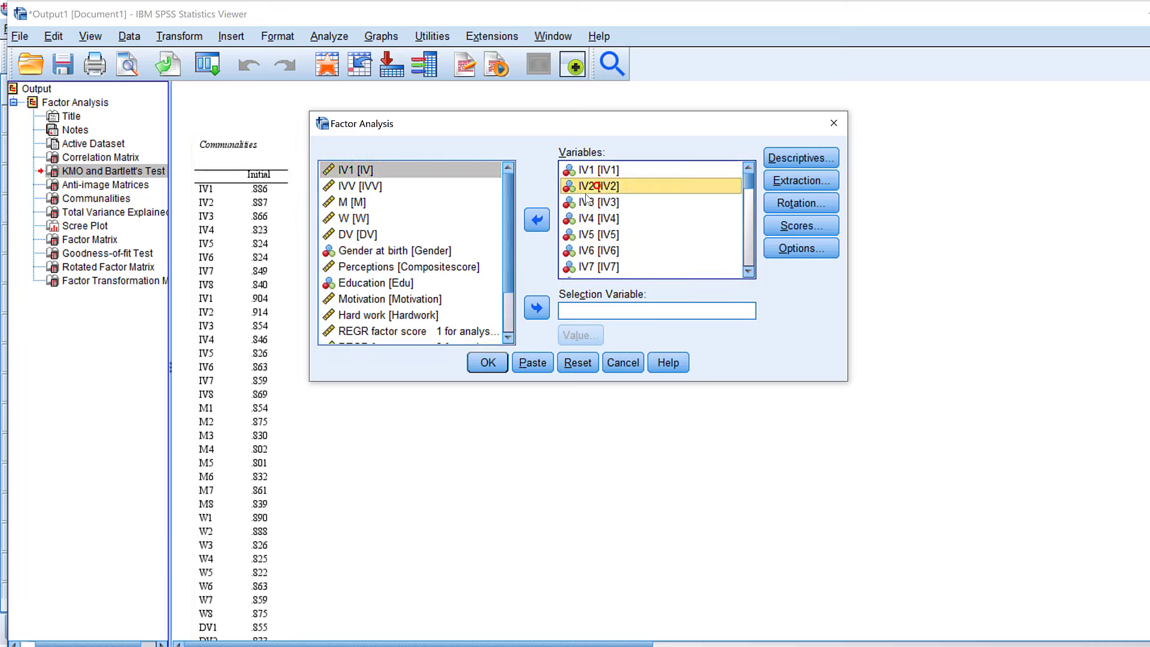
left_click(535, 228)
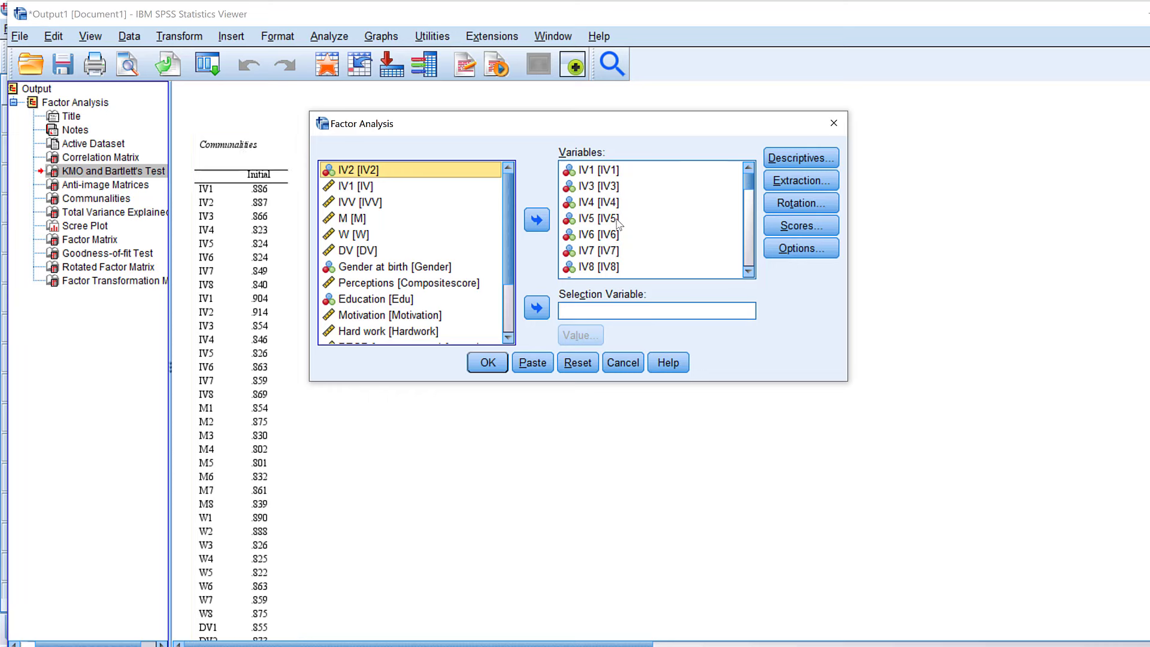
- Move the Factor Analysis dialog clear of the output and examine the Total Variance Explained table and the scree plot
scroll(271, 295, "down", 5)
scroll(268, 290, "down", 3)
left_click_drag(524, 123, 848, 109)
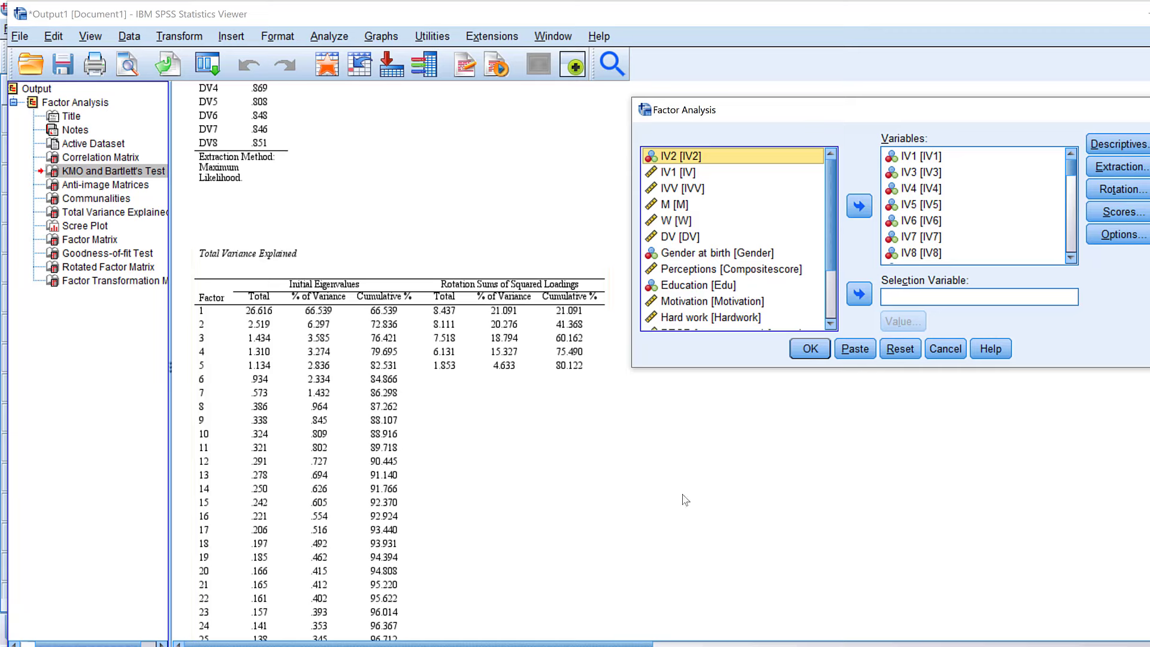
scroll(401, 445, "down", 10)
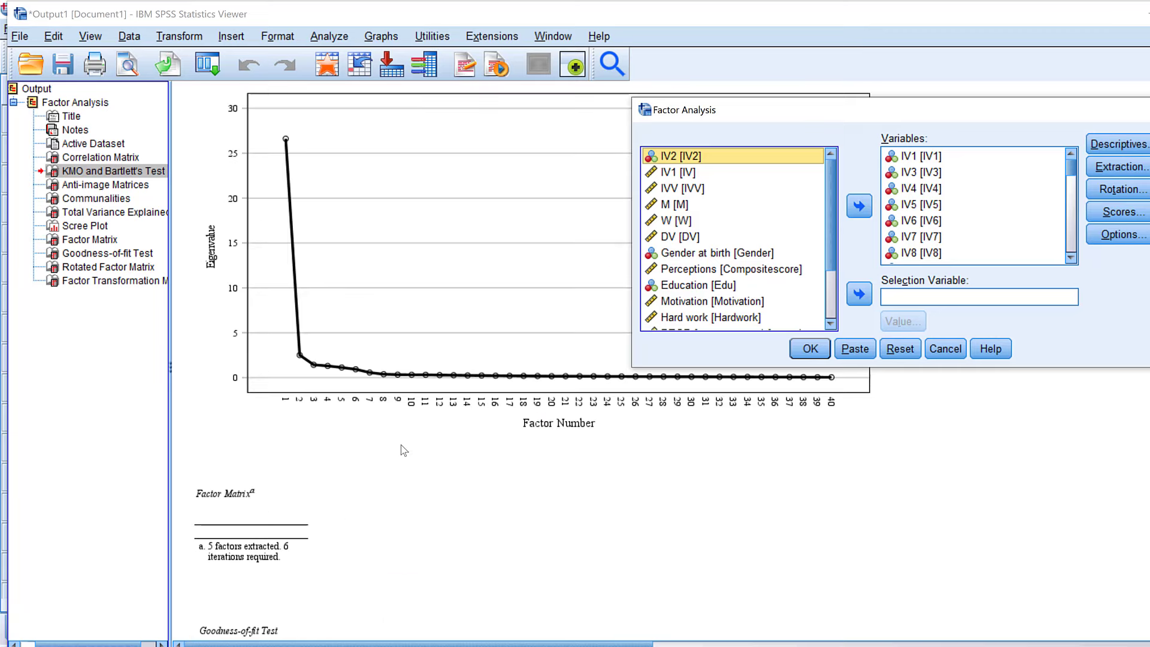
scroll(403, 449, "up", 3)
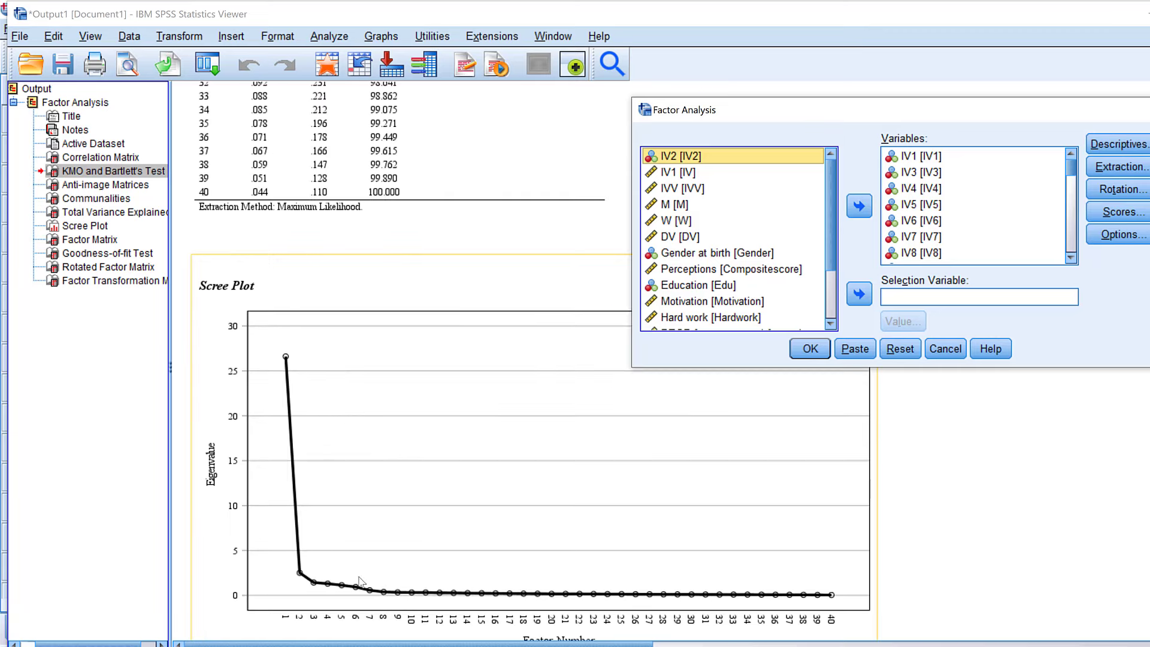
scroll(360, 581, "down", 2)
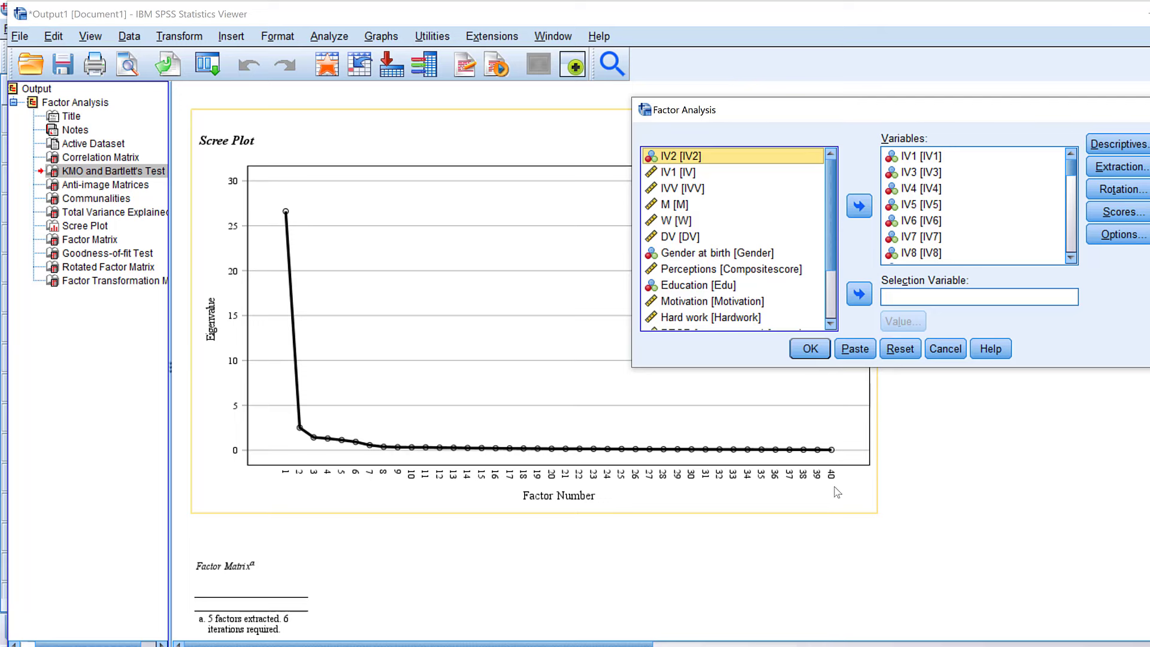
scroll(465, 265, "up", 10)
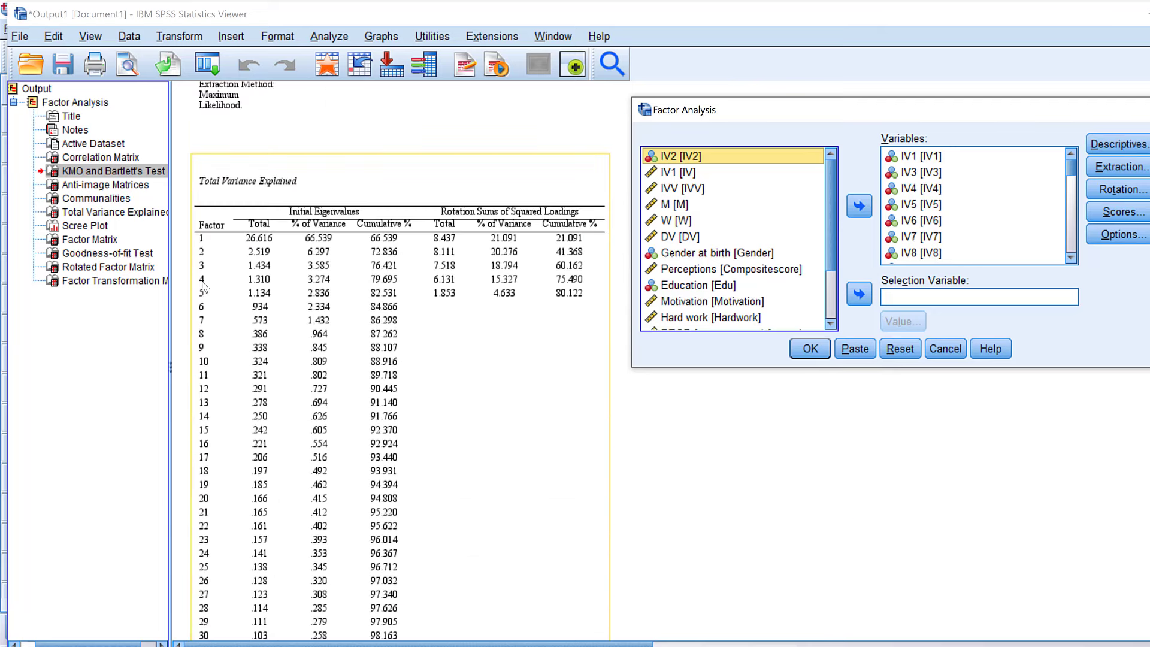
scroll(204, 346, "down", 5)
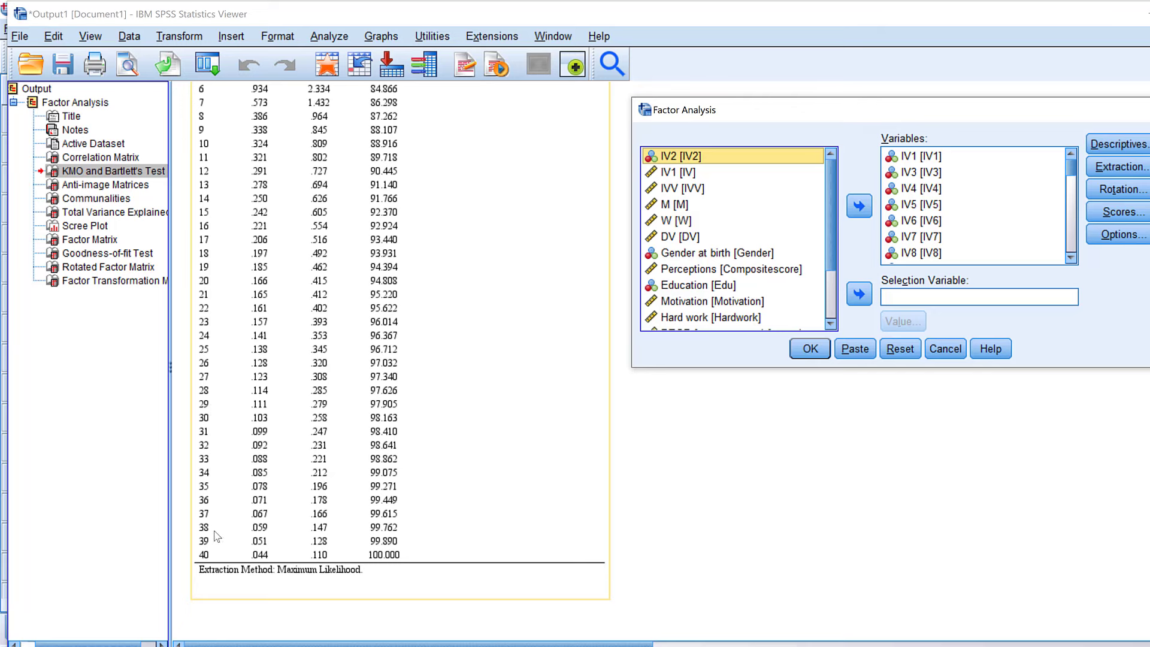
- Examine the goodness-of-fit test, the rotated factor matrix and the factor transformation matrix in the output
scroll(278, 314, "down", 20)
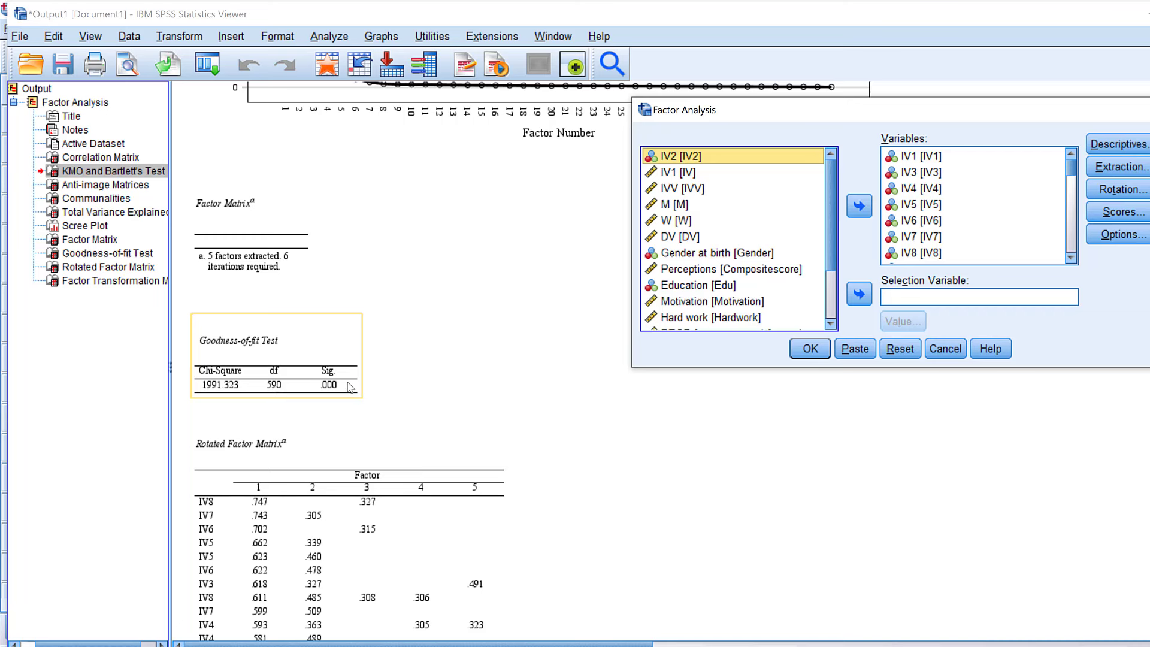
scroll(216, 326, "down", 2)
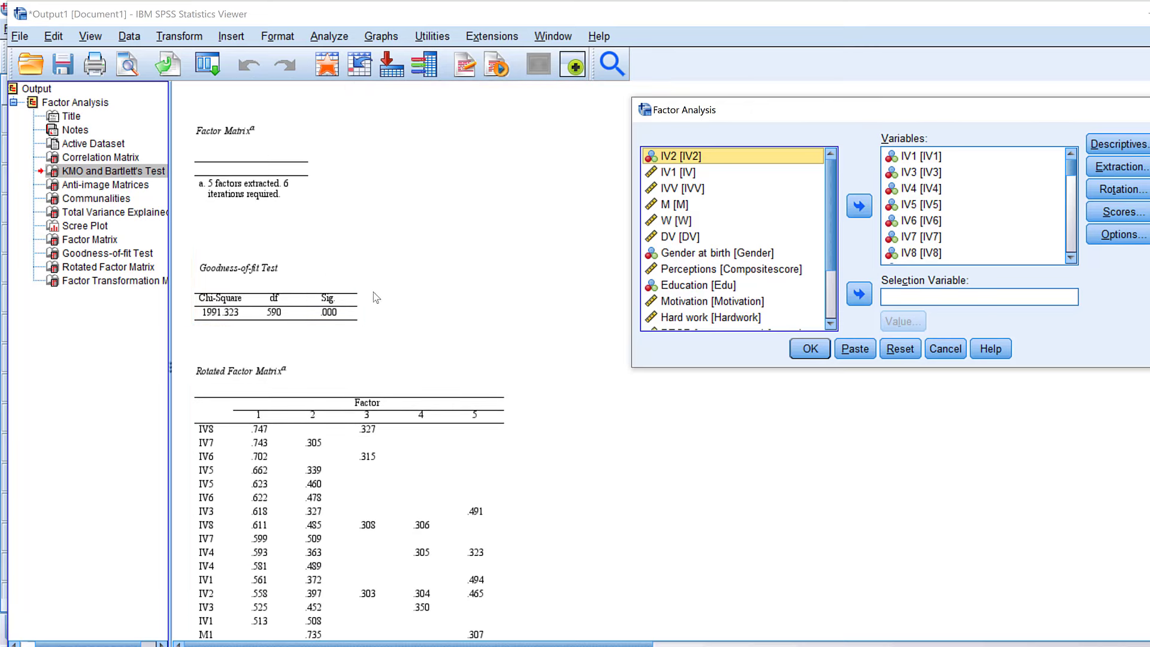
scroll(249, 320, "down", 4)
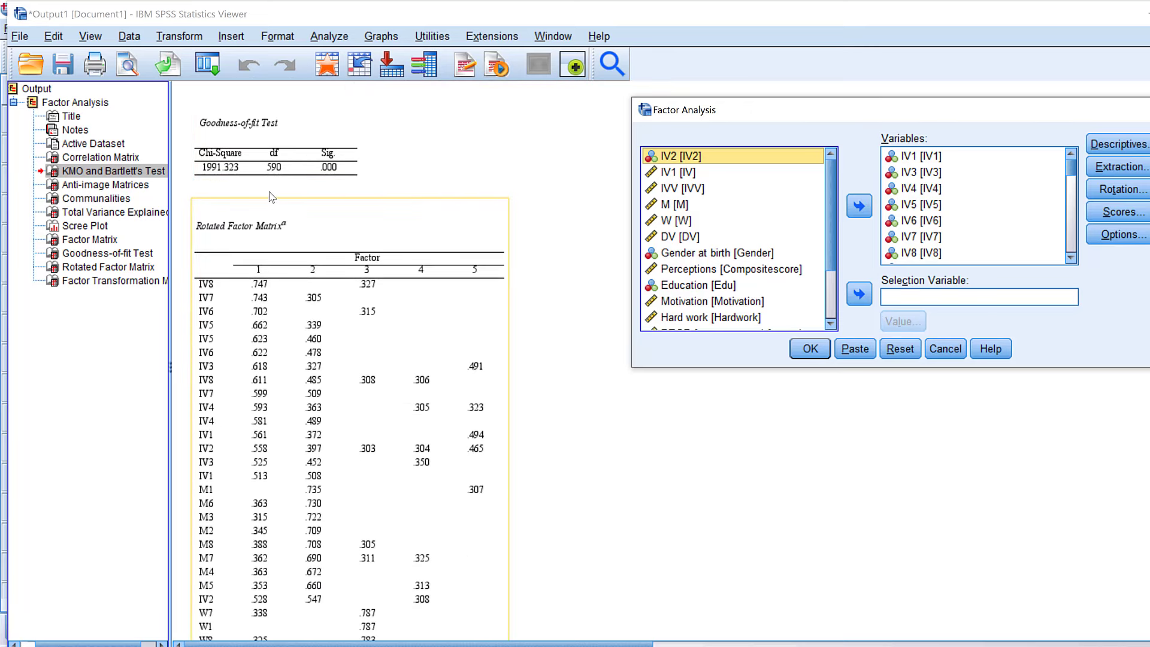
scroll(263, 198, "down", 4)
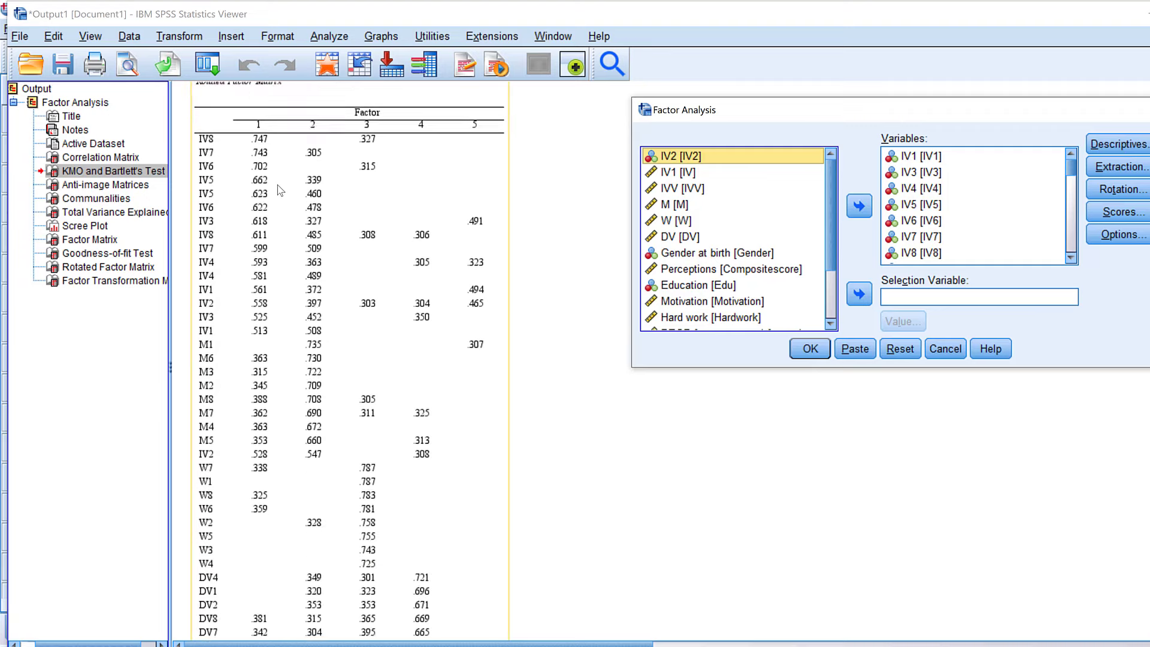
scroll(264, 203, "up", 4)
scroll(241, 254, "down", 6)
scroll(242, 255, "down", 8)
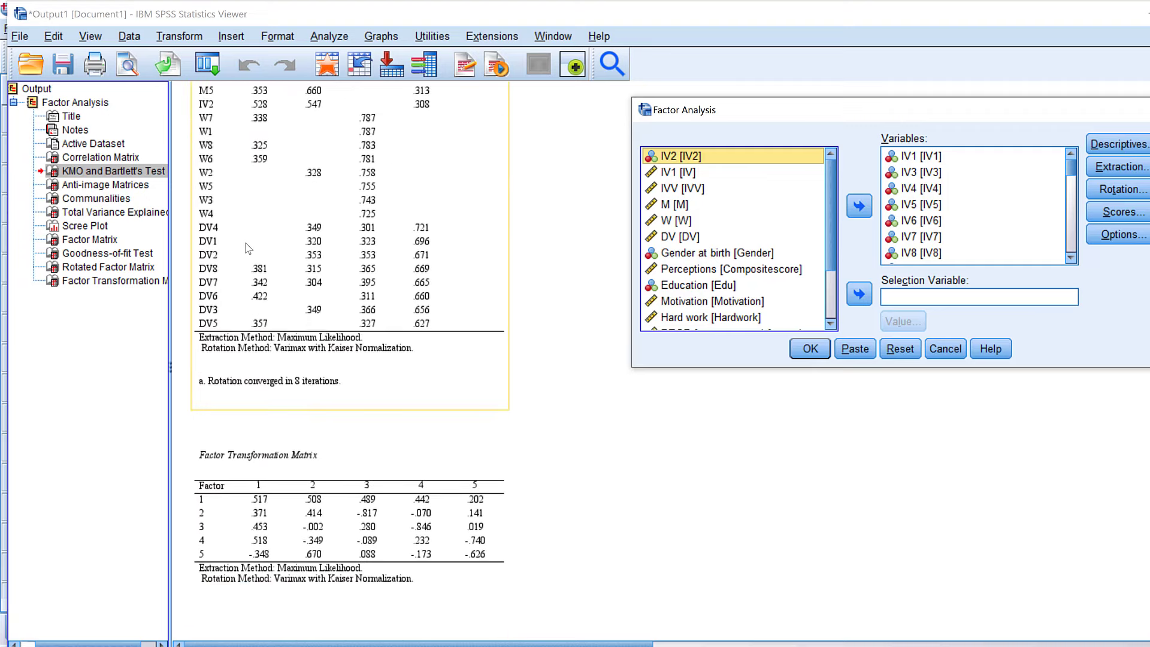
scroll(306, 251, "up", 20)
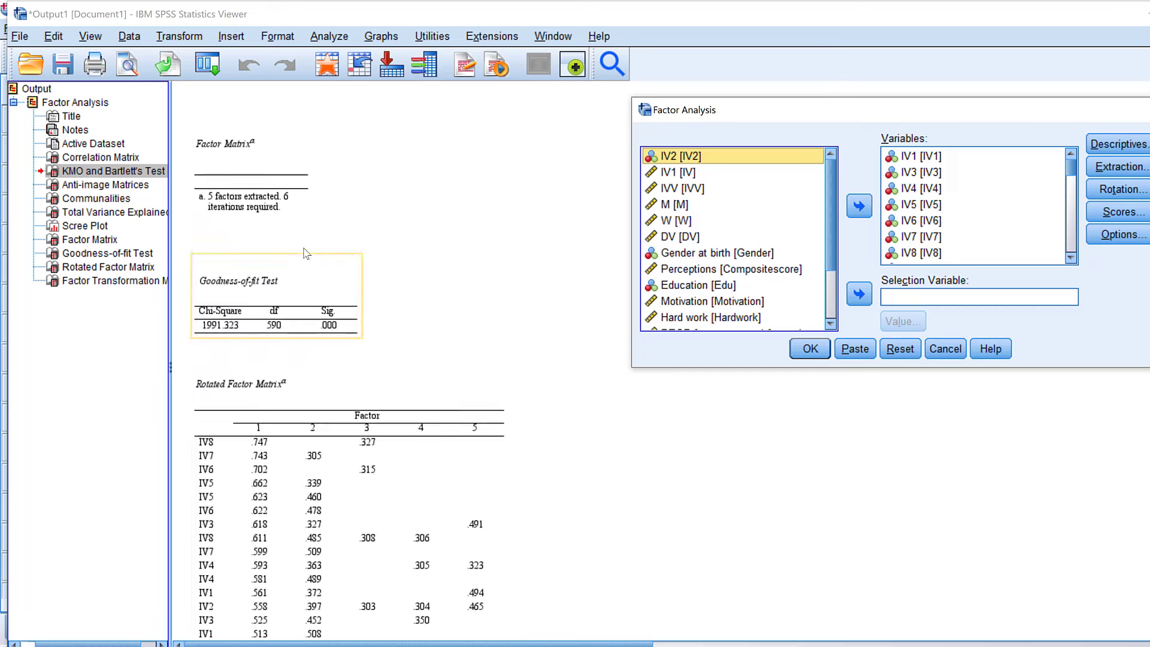
scroll(306, 252, "down", 15)
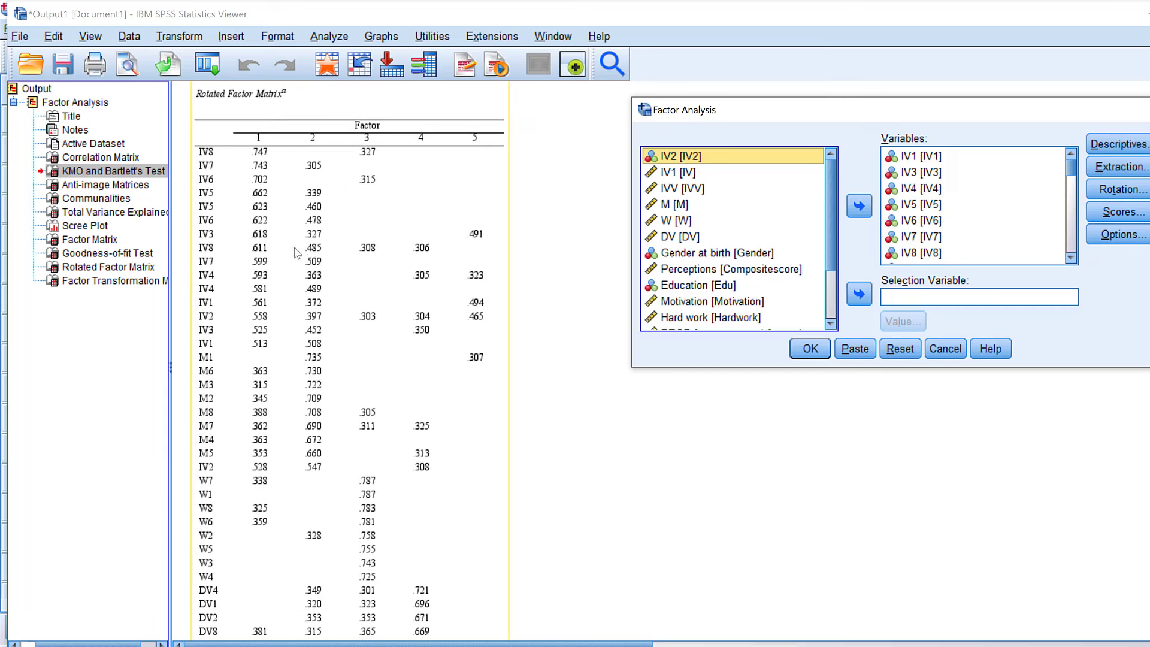
scroll(288, 264, "down", 8)
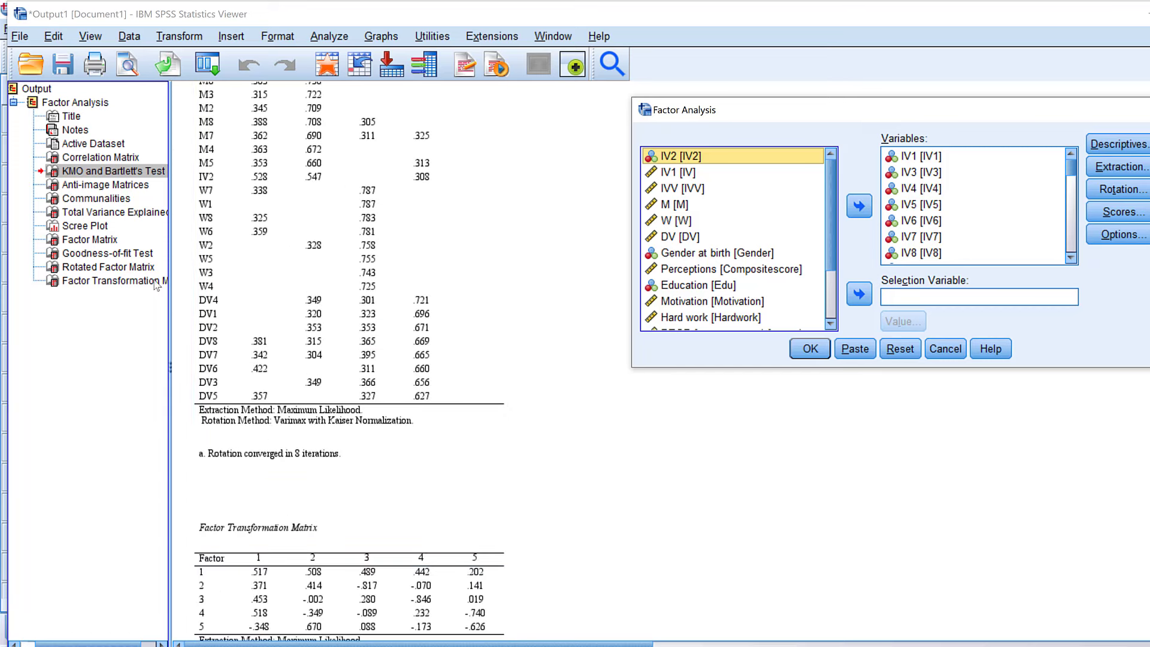
scroll(330, 330, "down", 2)
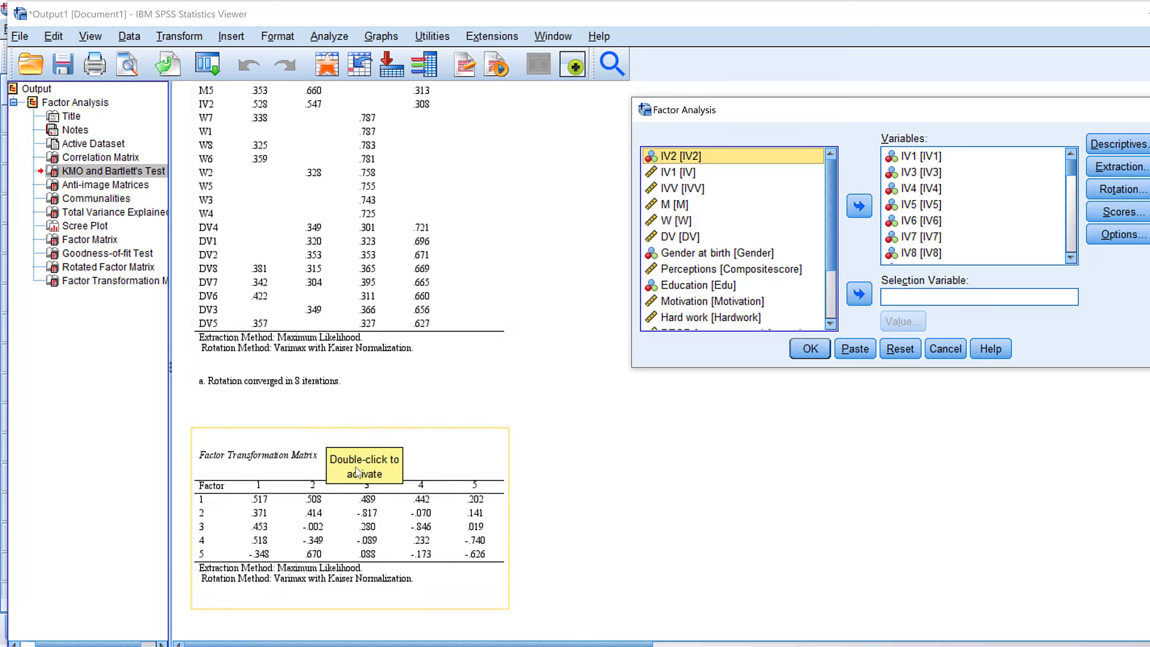
- Return IV2 to the analysis variables, keeping Maximum likelihood extraction and Varimax rotation
left_click(859, 206)
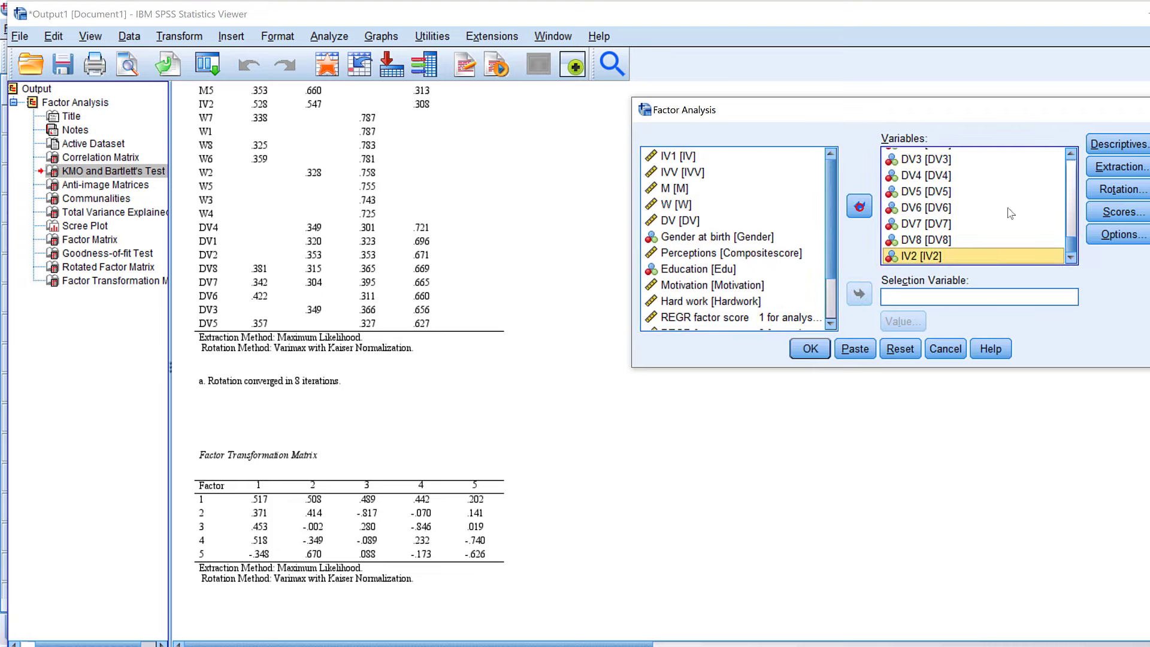
left_click(1139, 169)
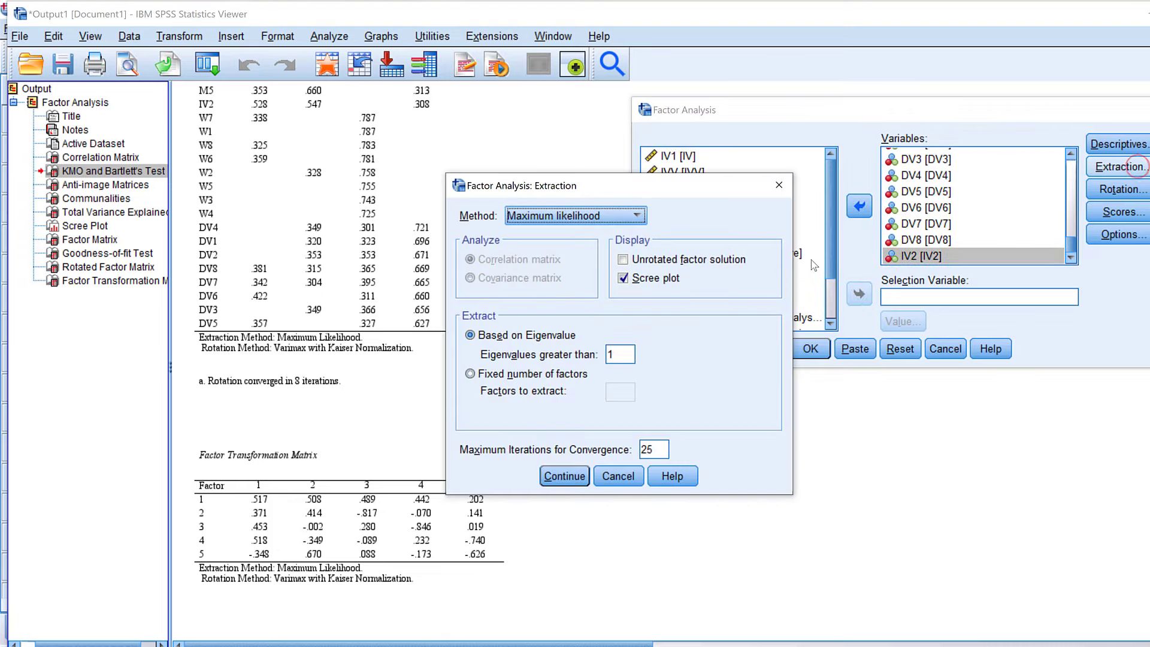
left_click(556, 478)
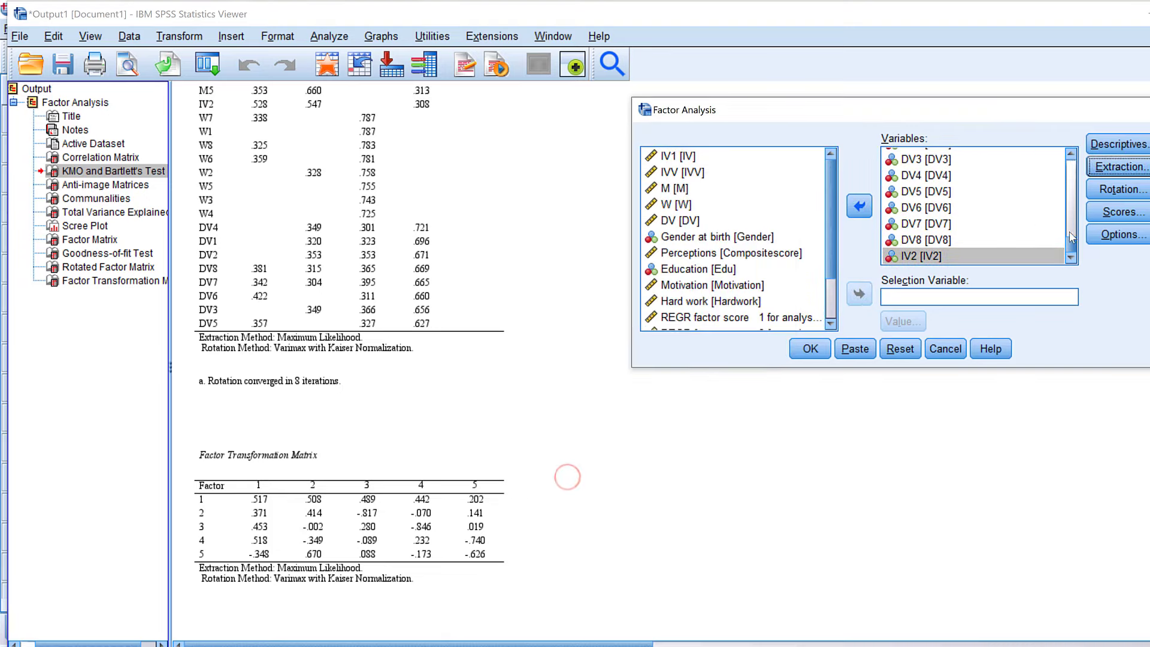
left_click(1109, 190)
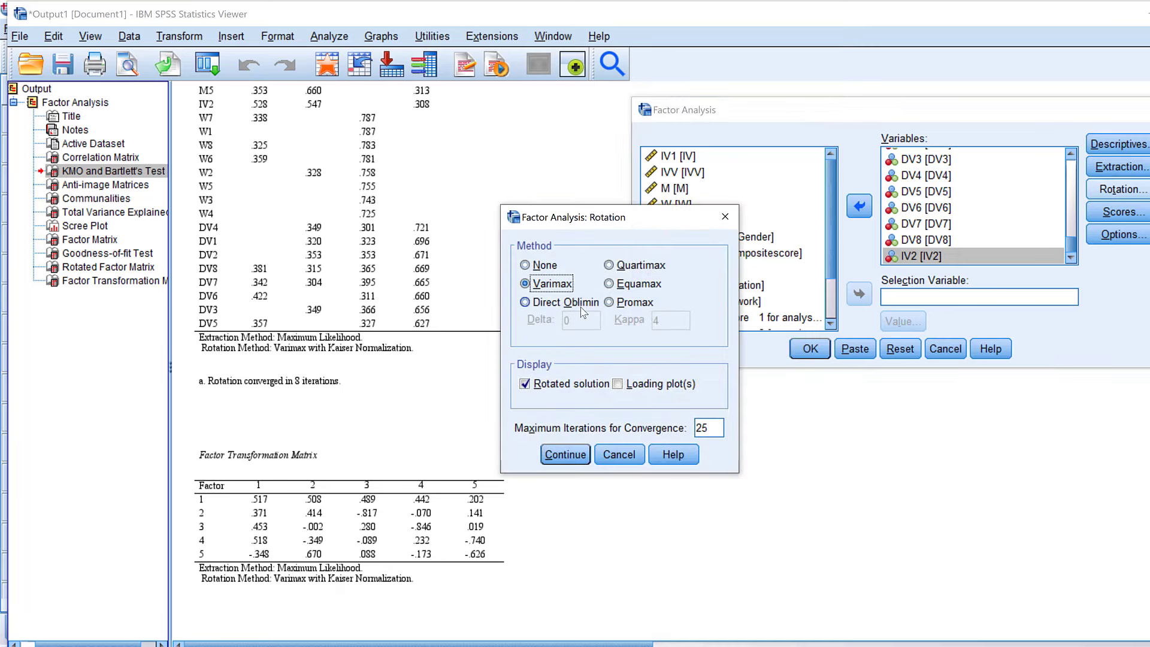
left_click(565, 457)
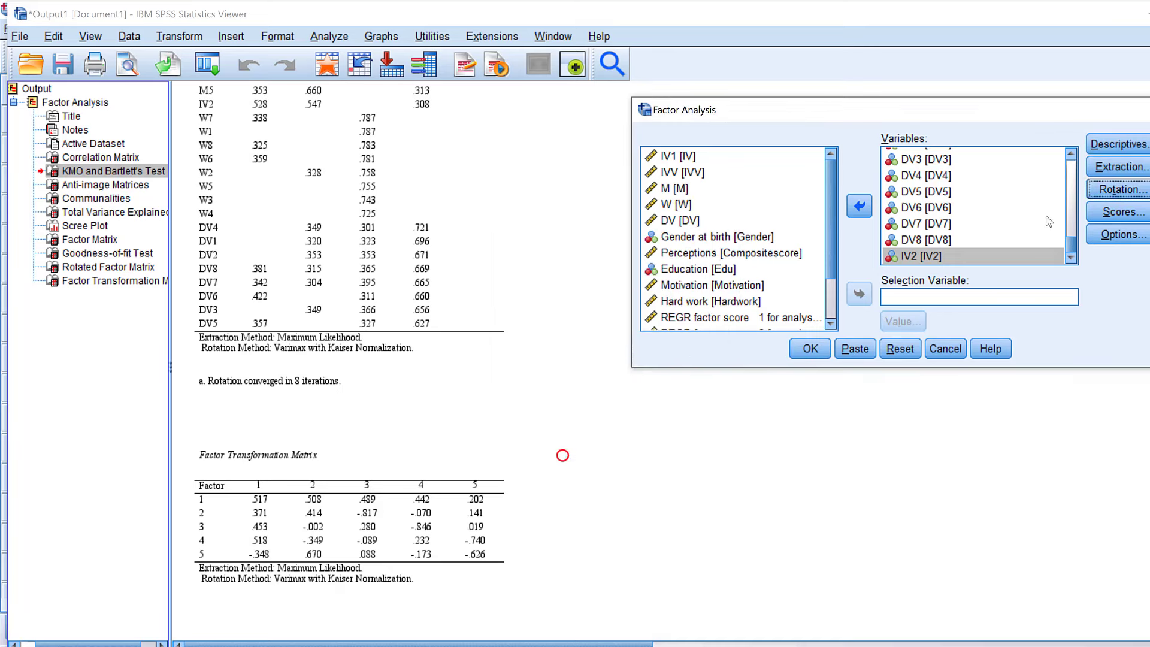
- Suppress coefficients with an absolute value below .50 and rerun the factor analysis
left_click(1099, 233)
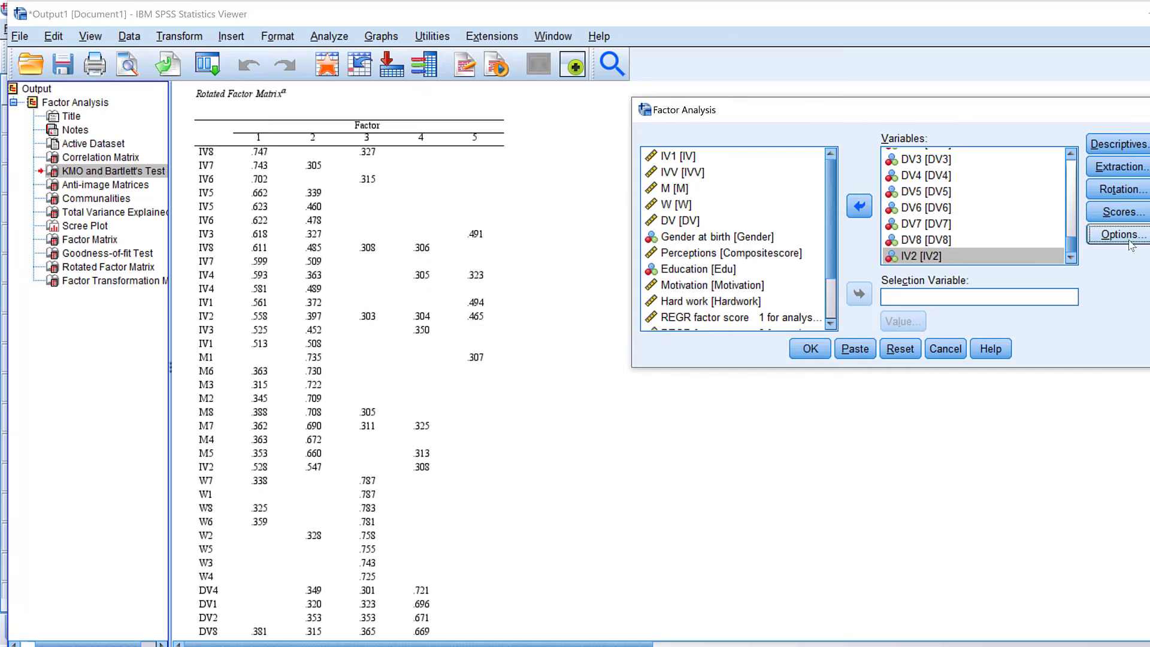
left_click(1116, 234)
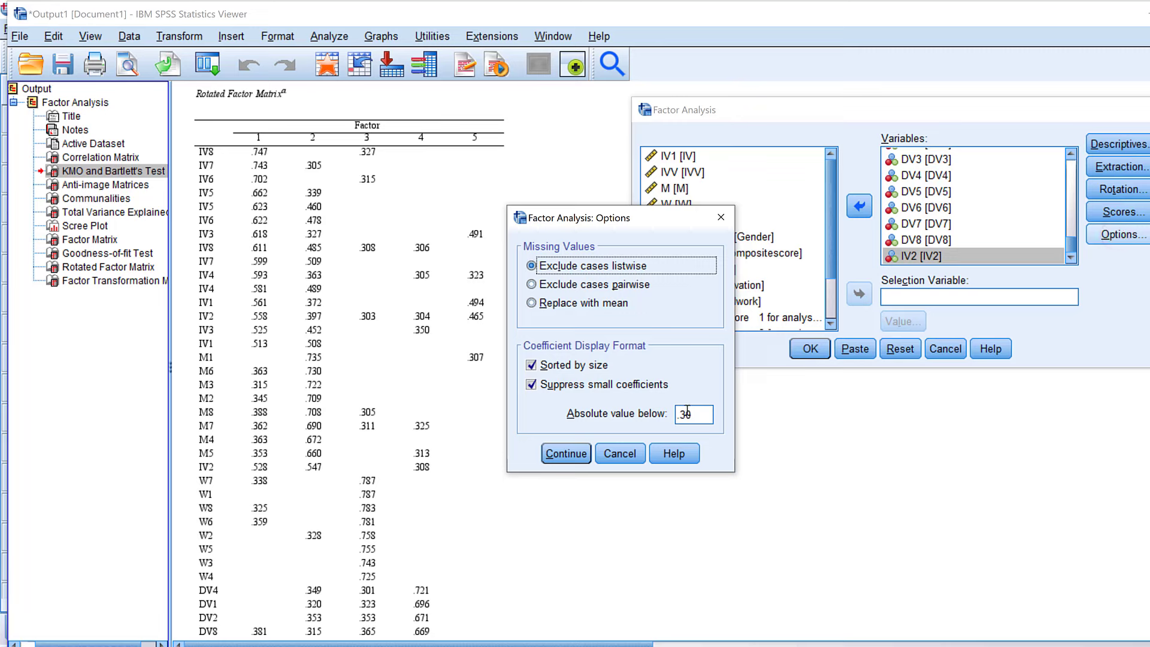
left_click(688, 413)
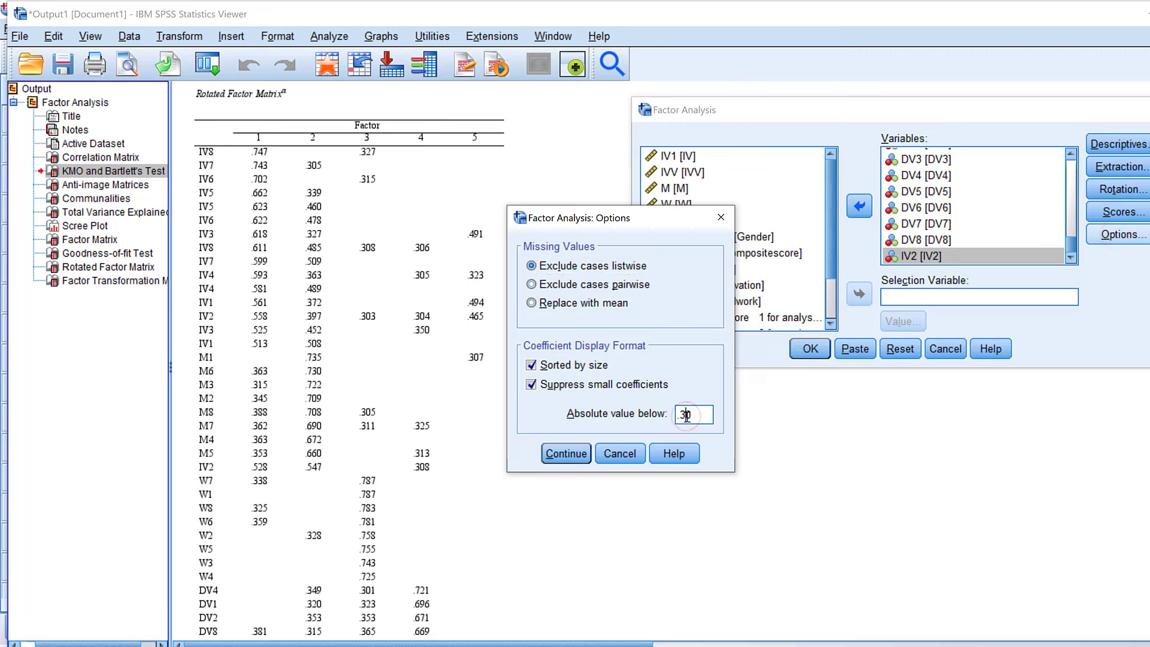
key("BackSpace")
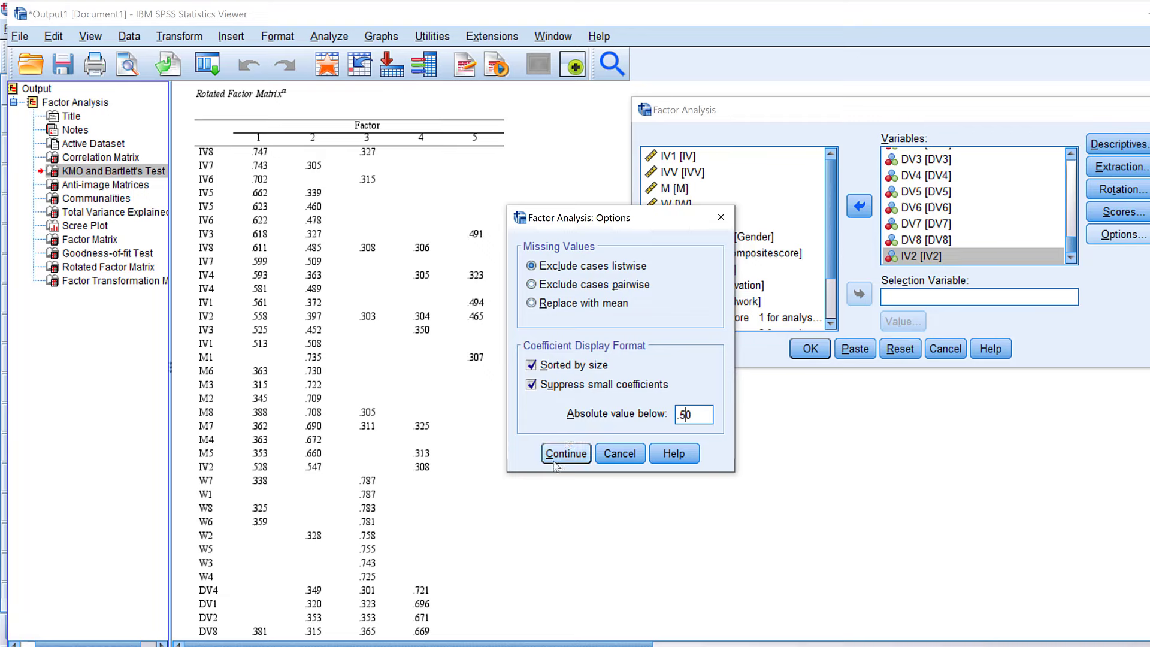
left_click(566, 443)
left_click(809, 353)
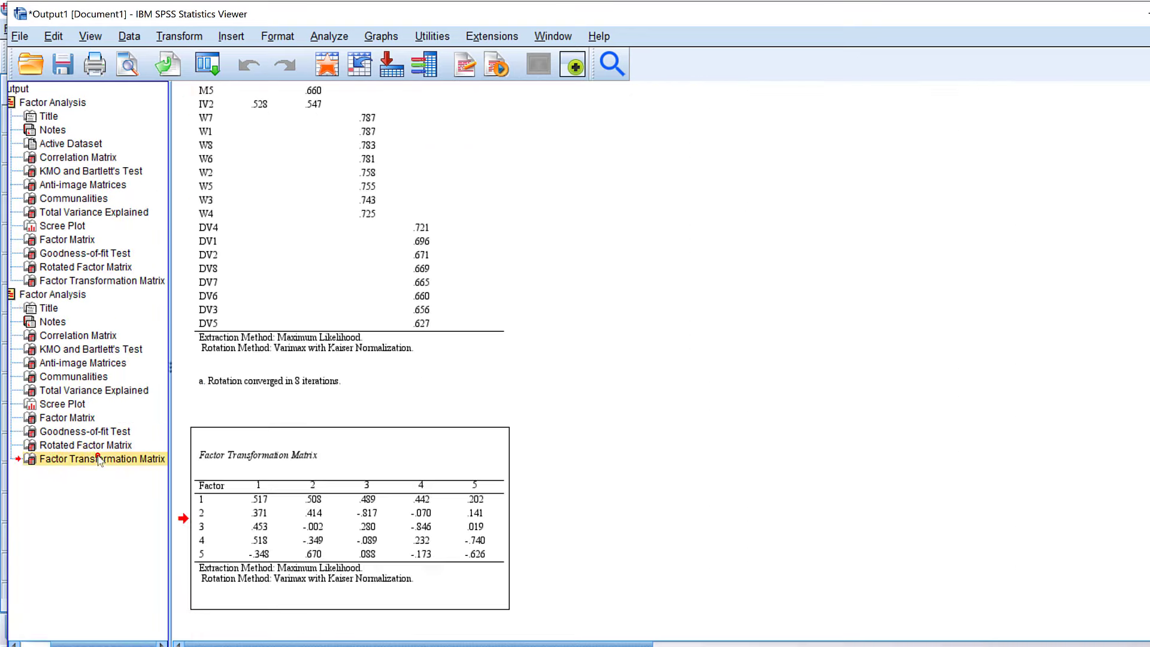
- Examine the Rotated Factor Matrix of the second factor analysis for cross-loading items
left_click(49, 447)
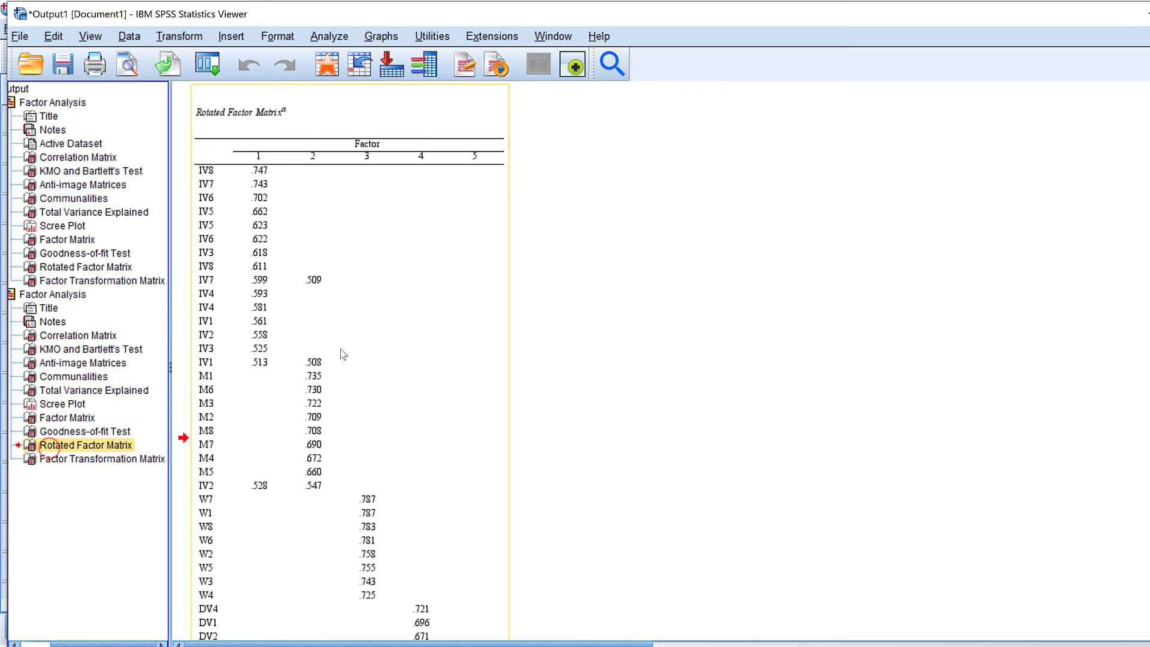
scroll(342, 353, "down", 5)
scroll(342, 354, "up", 6)
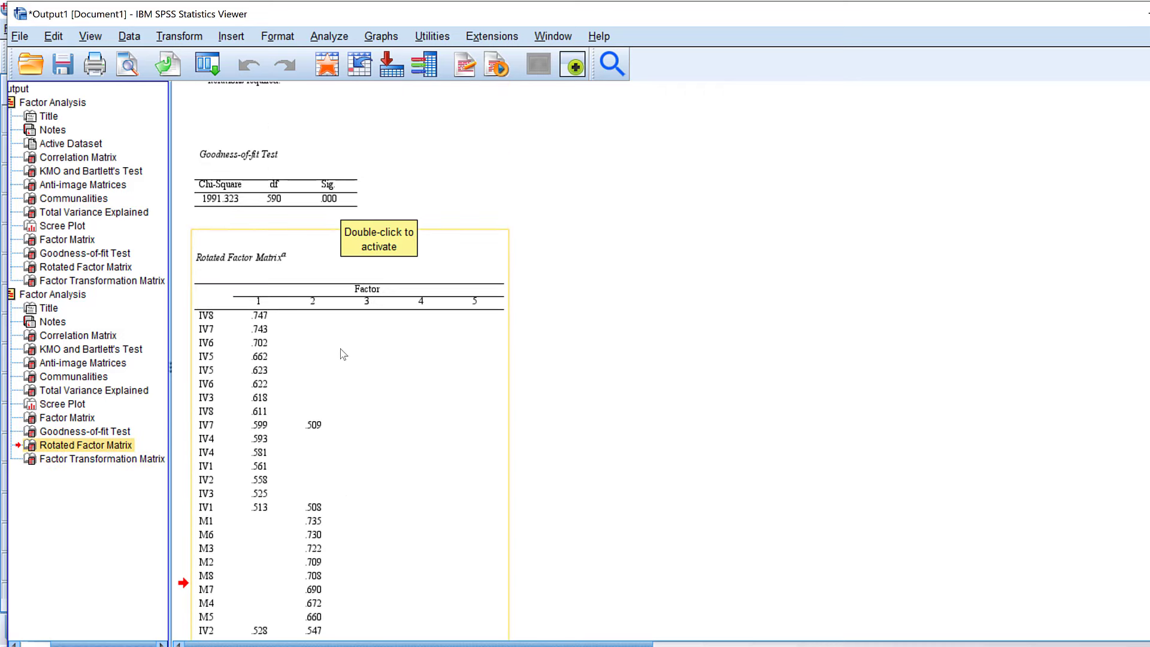
- Review how the IV, M, W and DV items group across the five factors in the second analysis's Rotated Factor Matrix
scroll(342, 354, "down", 4)
scroll(445, 432, "up", 1)
scroll(444, 437, "up", 2)
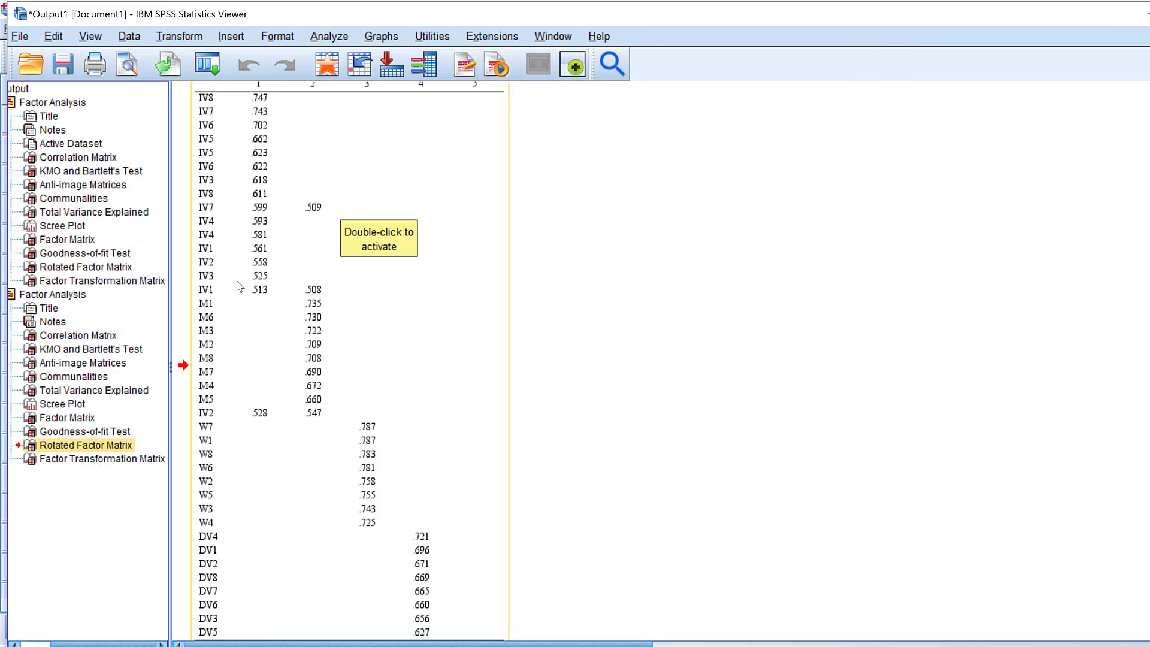
scroll(239, 287, "up", 4)
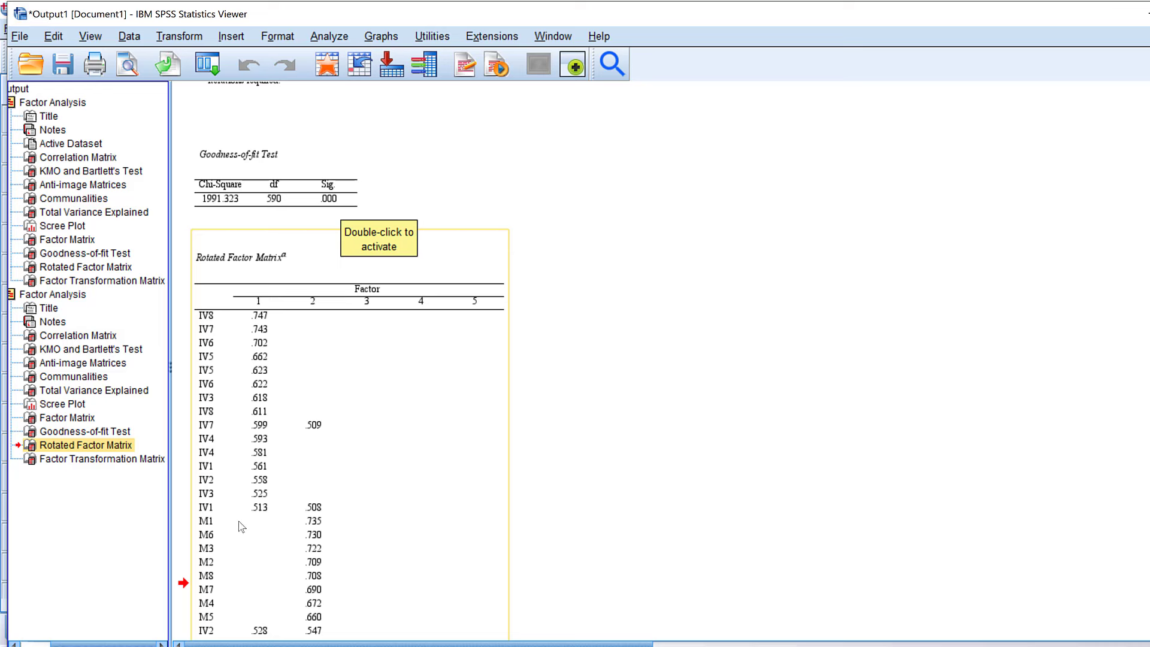
scroll(225, 538, "down", 4)
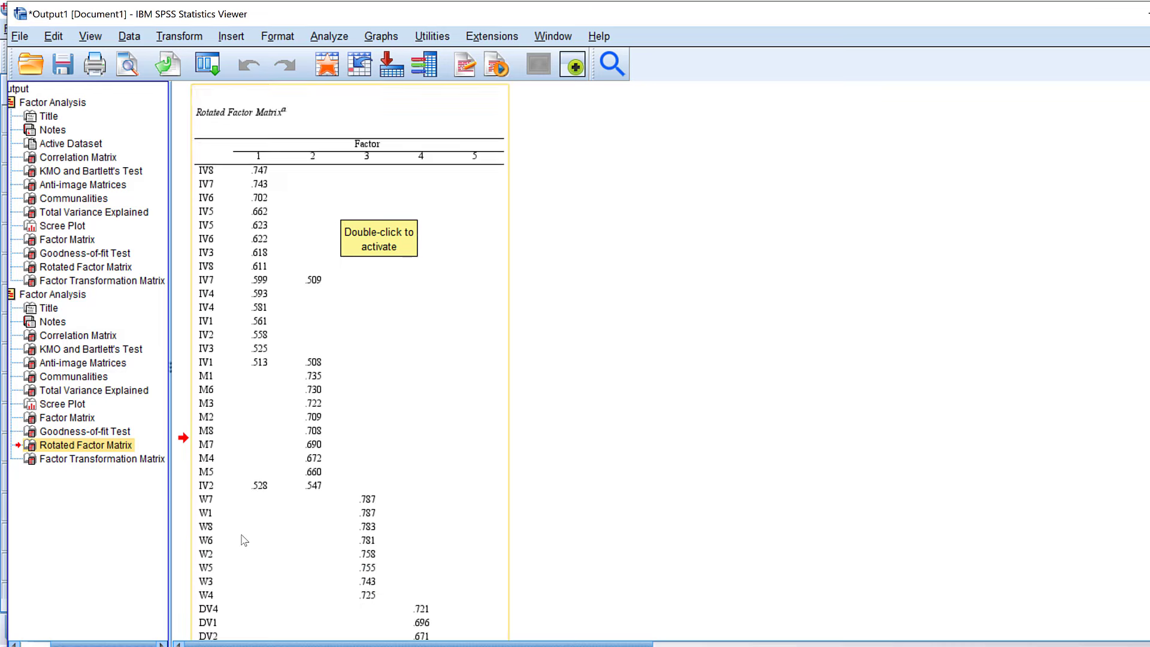
scroll(366, 514, "down", 3)
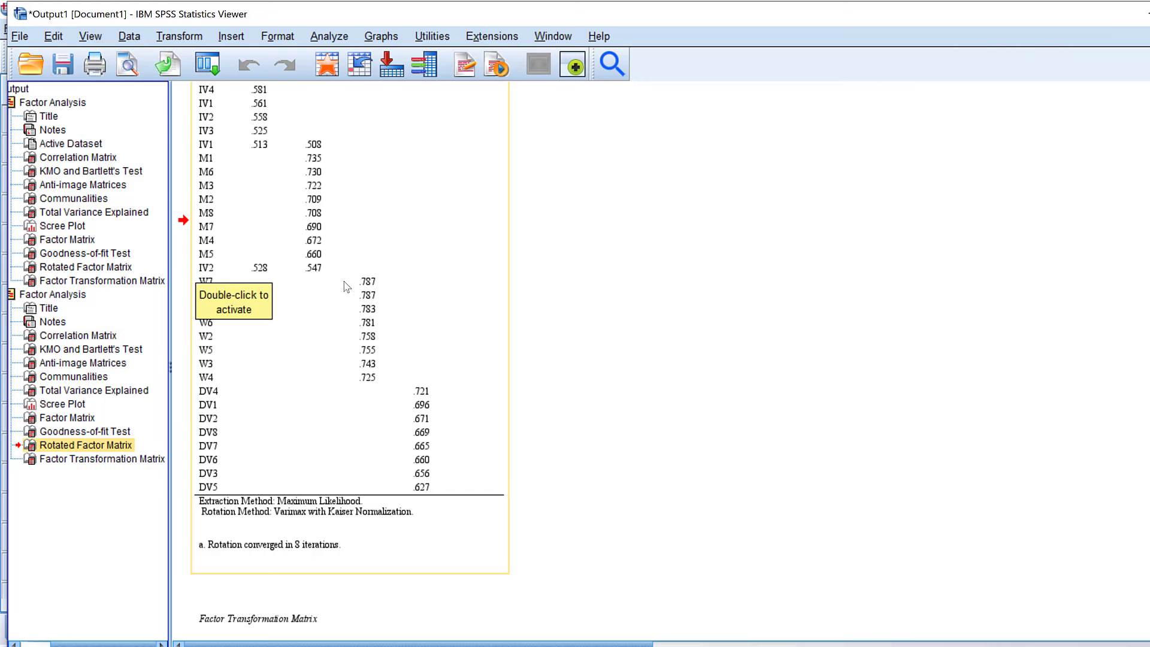
scroll(317, 308, "down", 2)
scroll(411, 406, "up", 11)
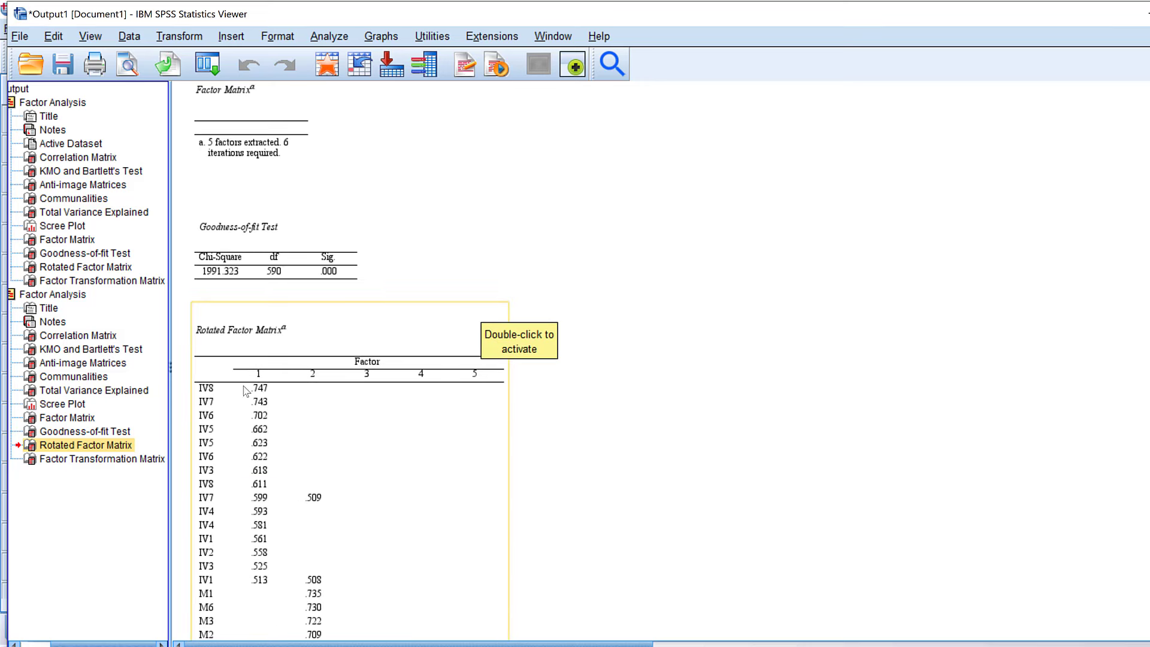
scroll(459, 399, "down", 5)
scroll(396, 324, "up", 6)
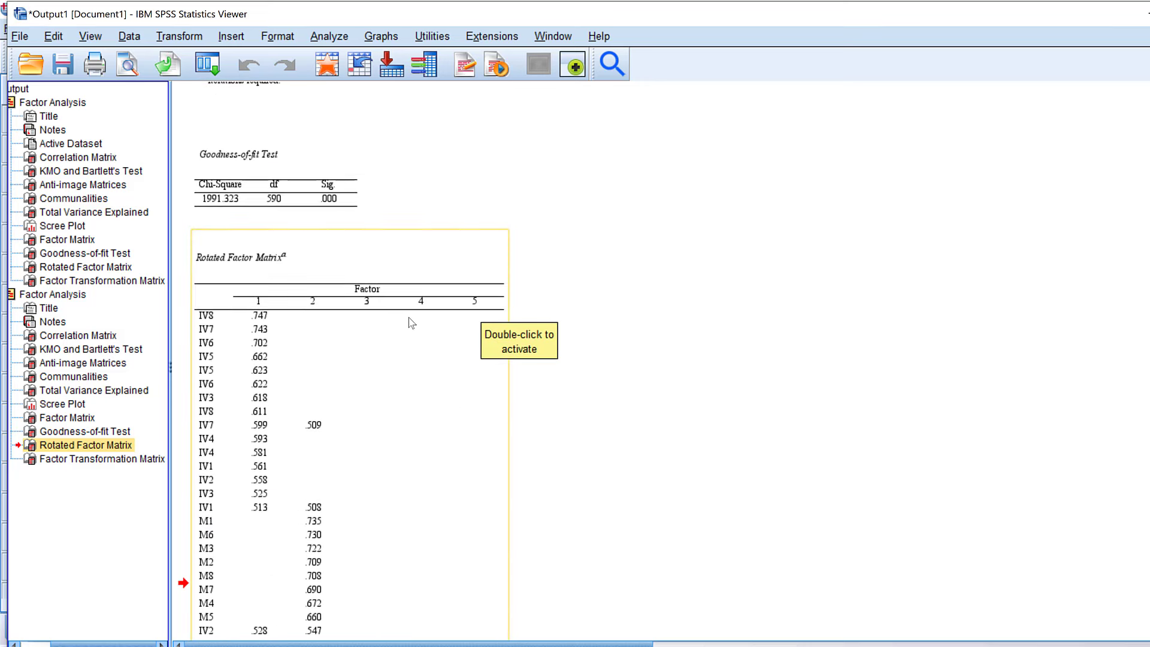
scroll(380, 411, "down", 2)
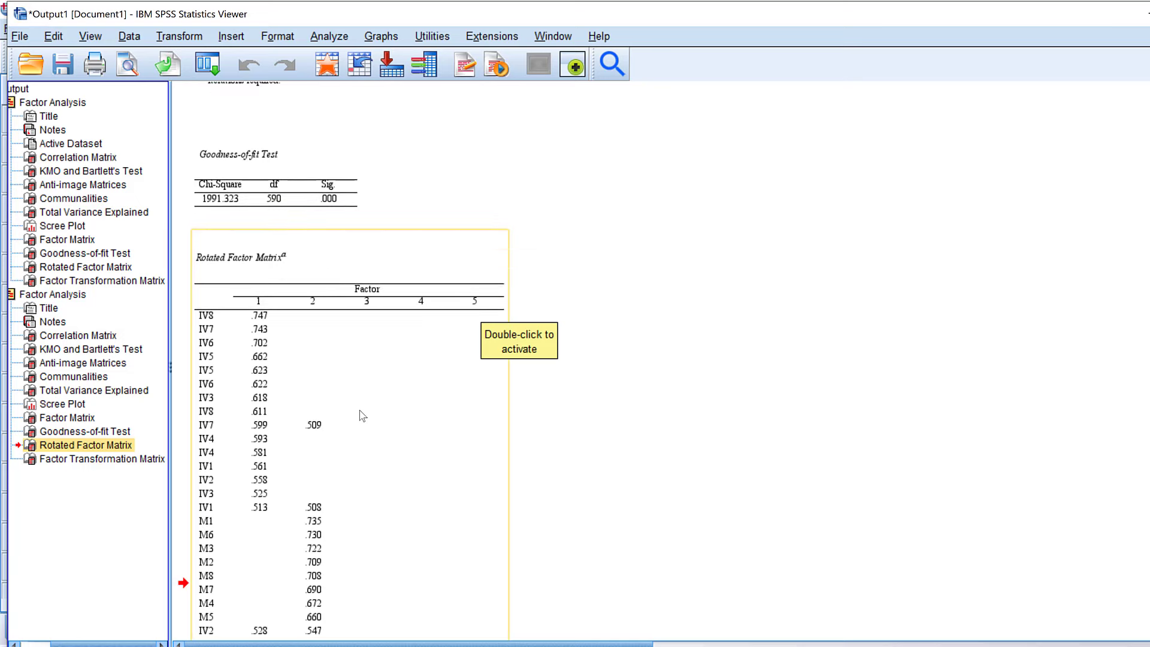
- Rerun the factor analysis with the rotation method set to Promax, keeping Kappa at 4
left_click(207, 64)
left_click(218, 89)
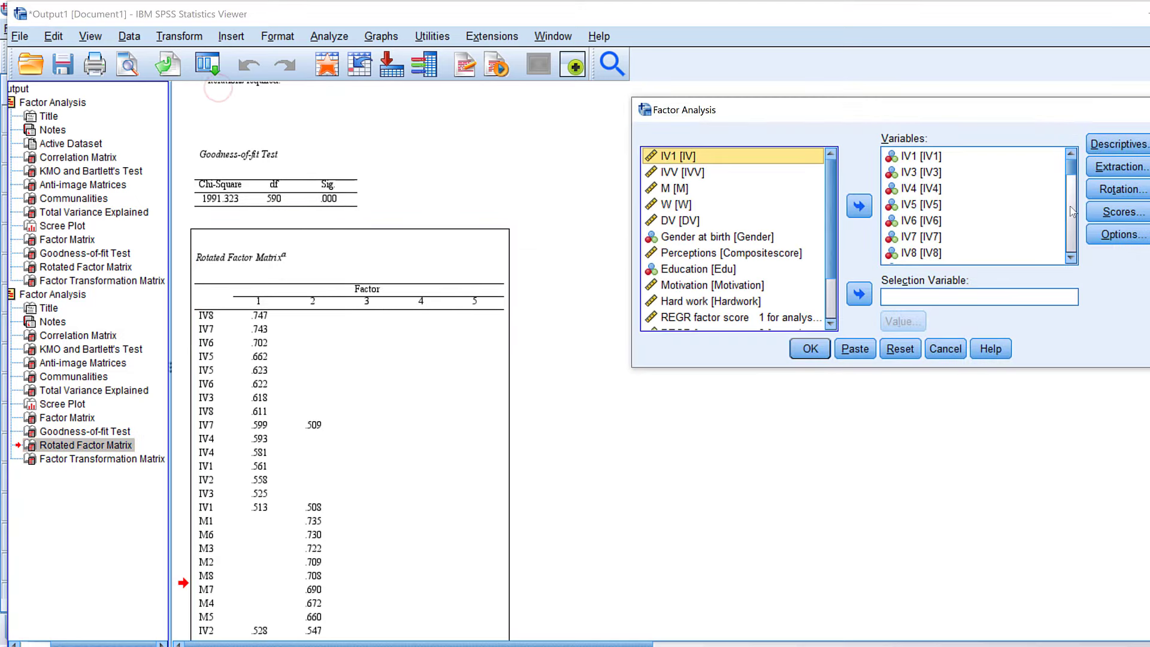
left_click(1118, 189)
left_click(565, 305)
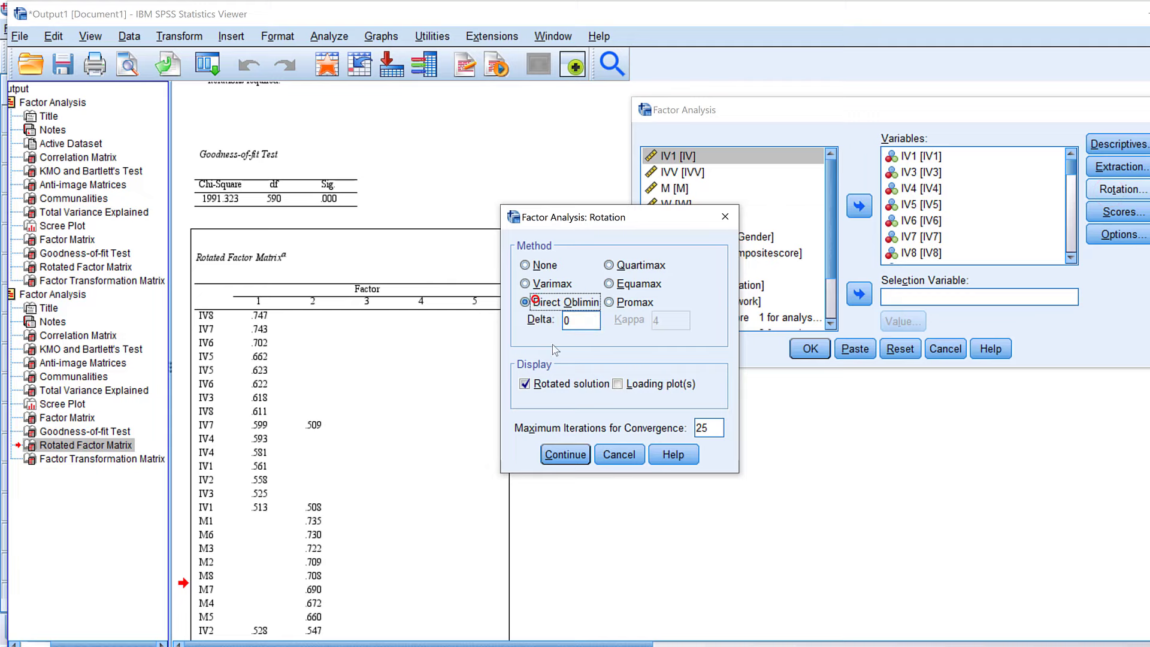
left_click(629, 302)
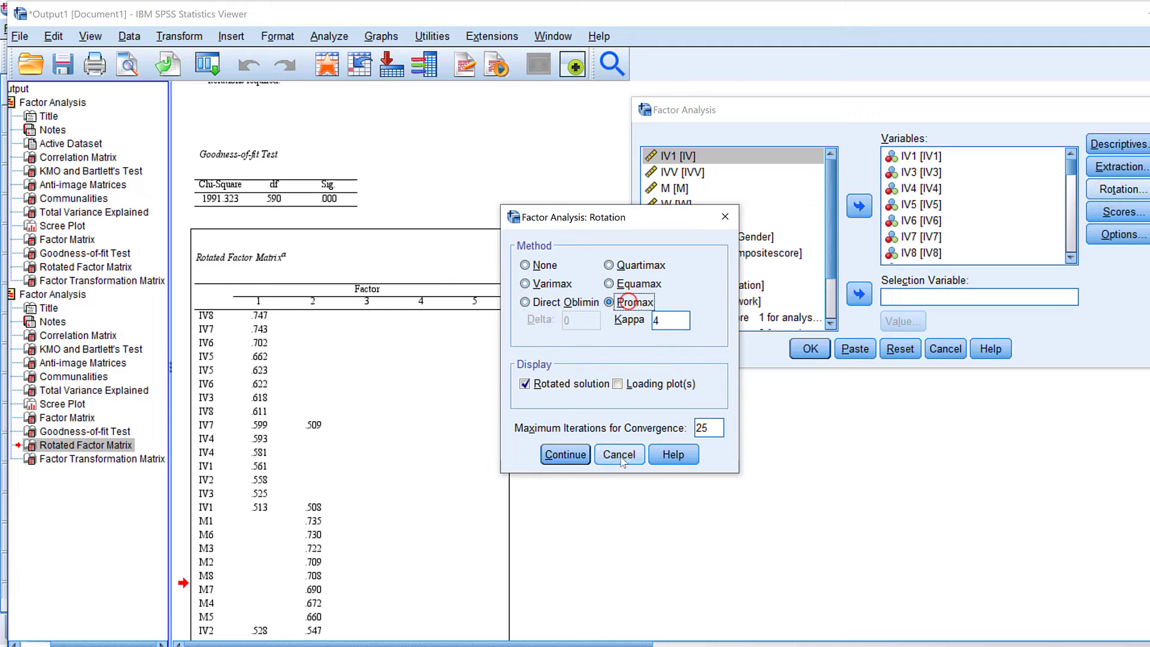
left_click(571, 455)
left_click(809, 350)
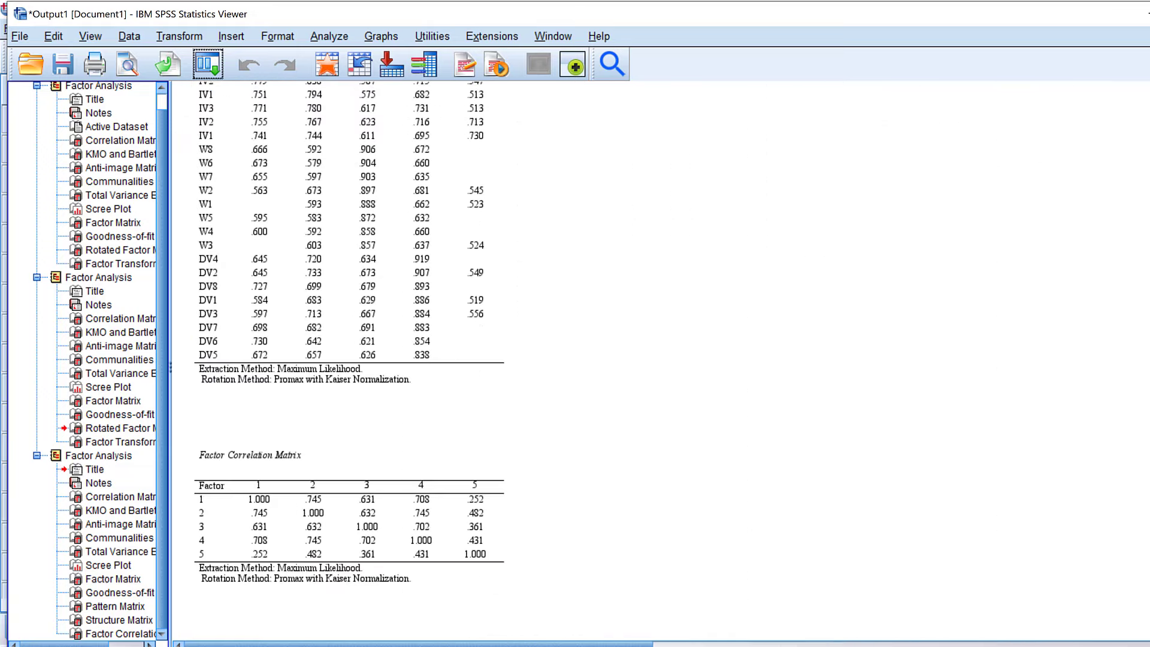
- Examine the Pattern Matrix of the Promax solution for item groupings, cross-loadings and items without a loading
scroll(647, 515, "up", 15)
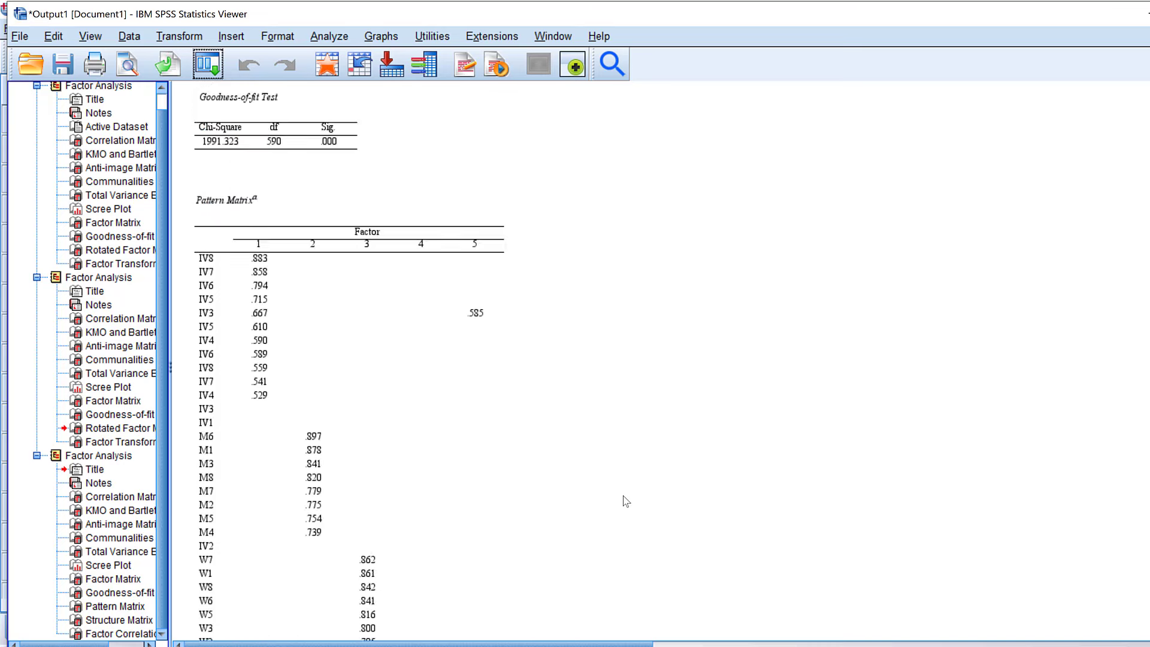
scroll(625, 500, "down", 4)
scroll(476, 436, "up", 5)
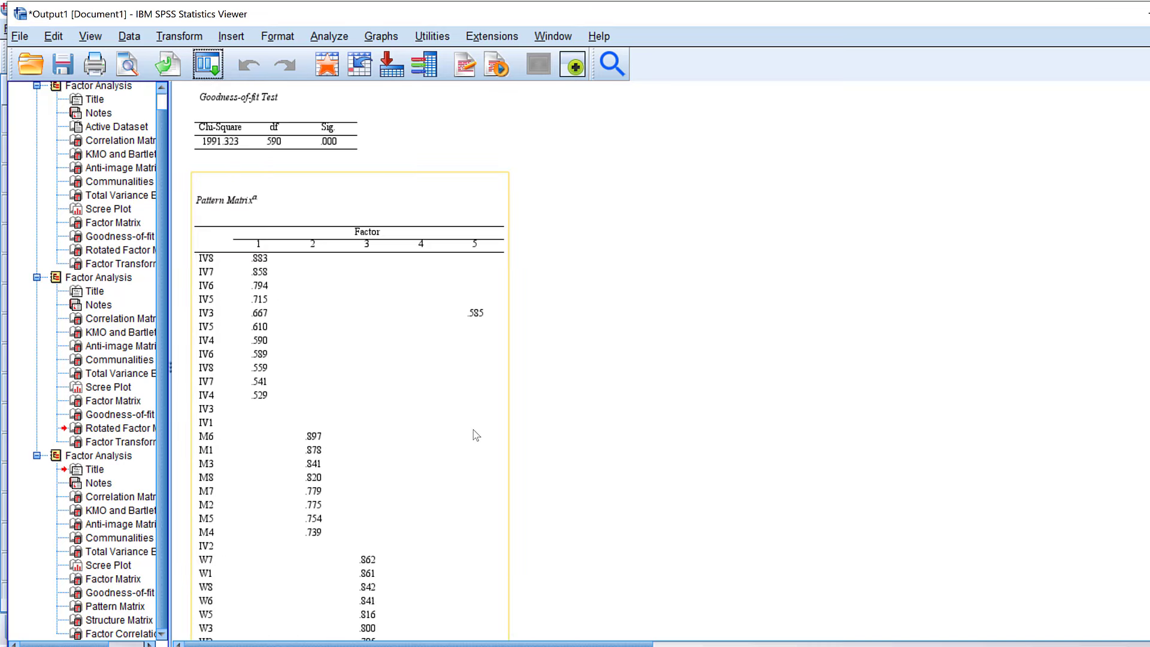
scroll(477, 436, "down", 4)
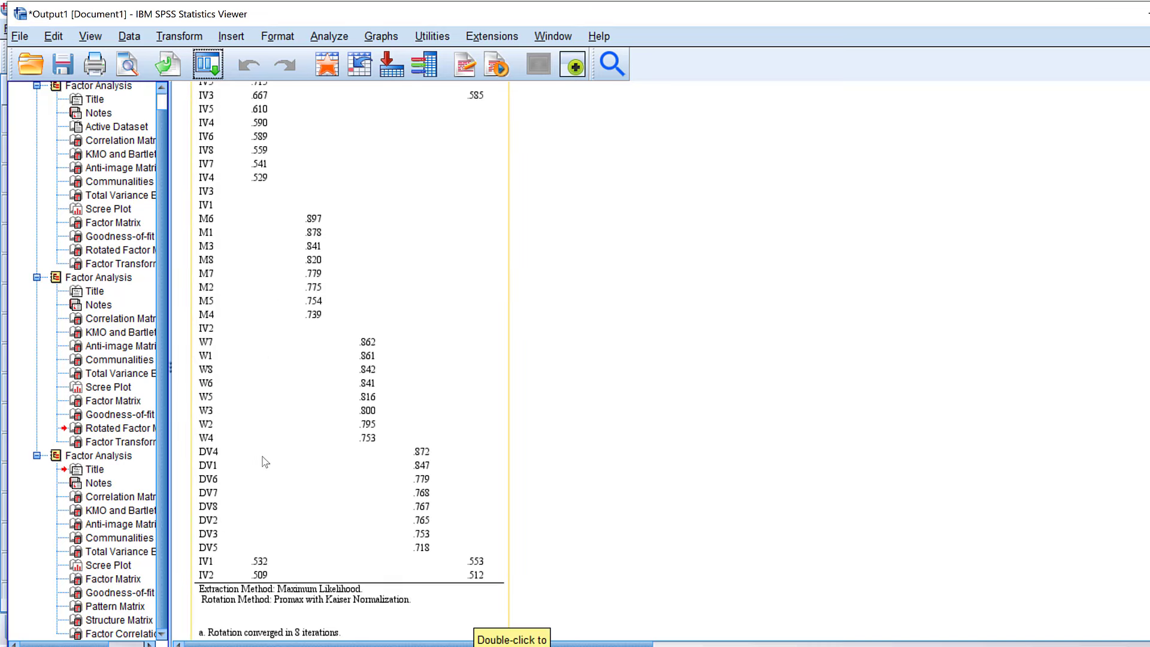
scroll(332, 359, "up", 4)
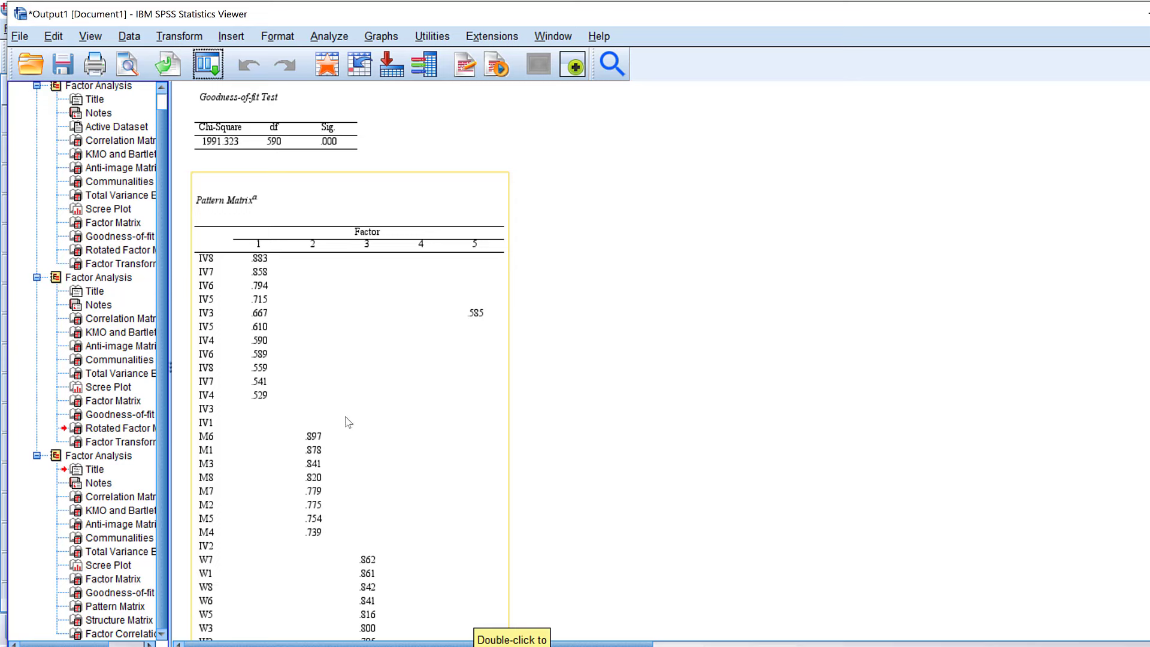
scroll(416, 422, "down", 11)
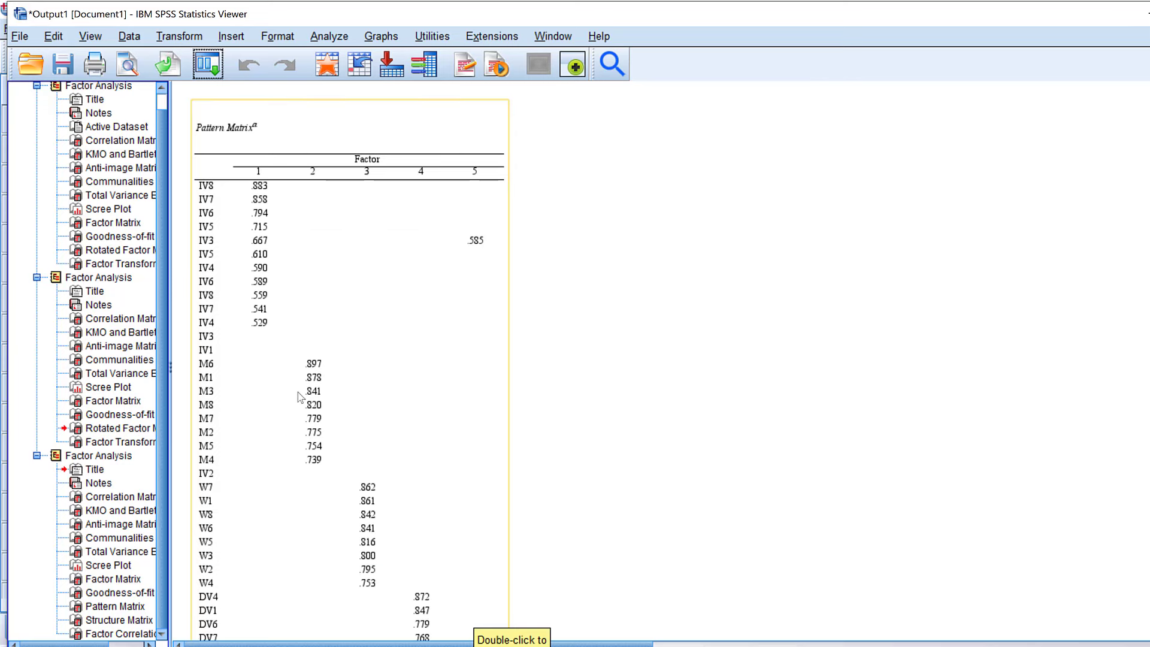
scroll(256, 172, "up", 3)
- Change the rotation method to Direct Oblimin and rerun the factor analysis
left_click(197, 71)
left_click(203, 96)
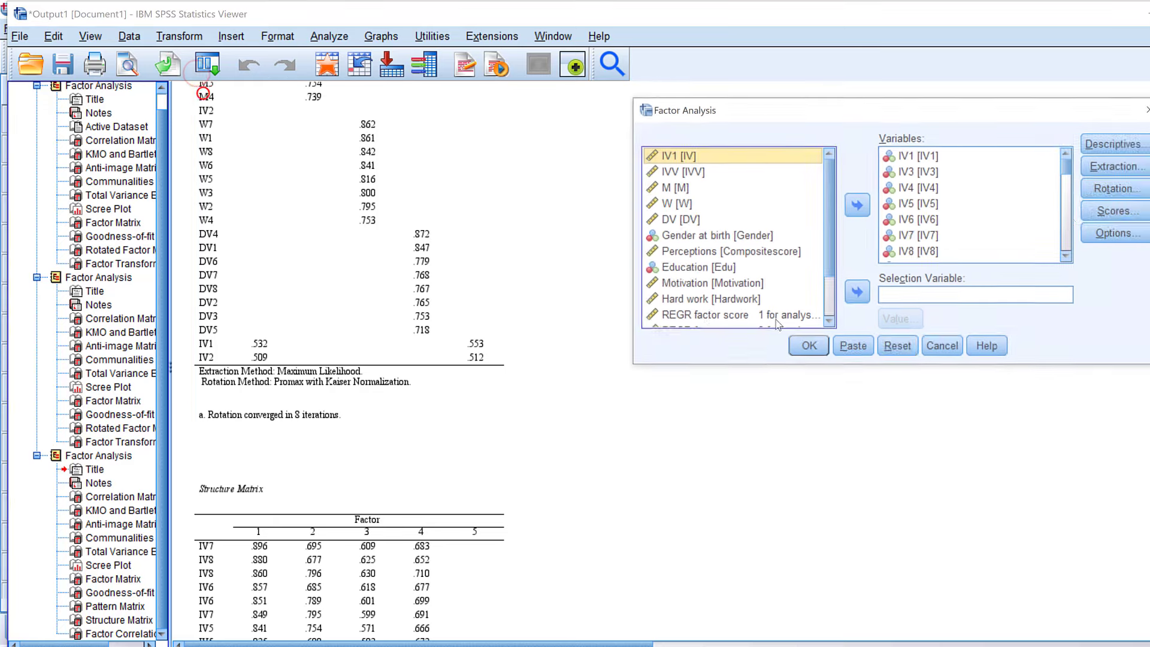
left_click(1115, 191)
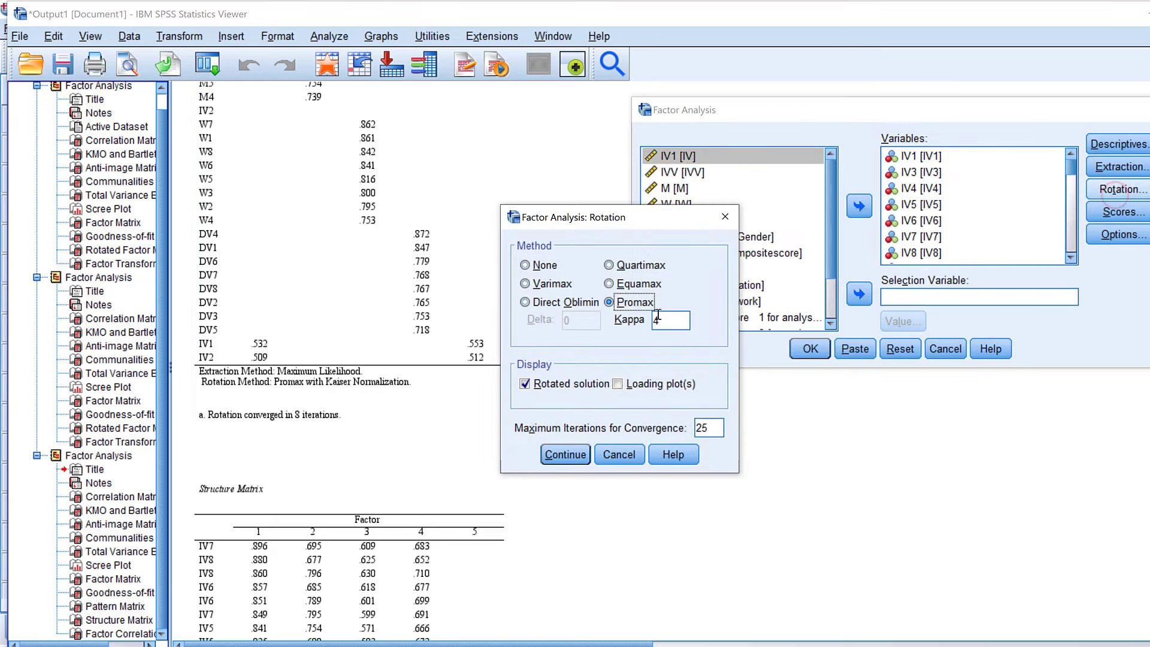
left_click(547, 302)
left_click(565, 456)
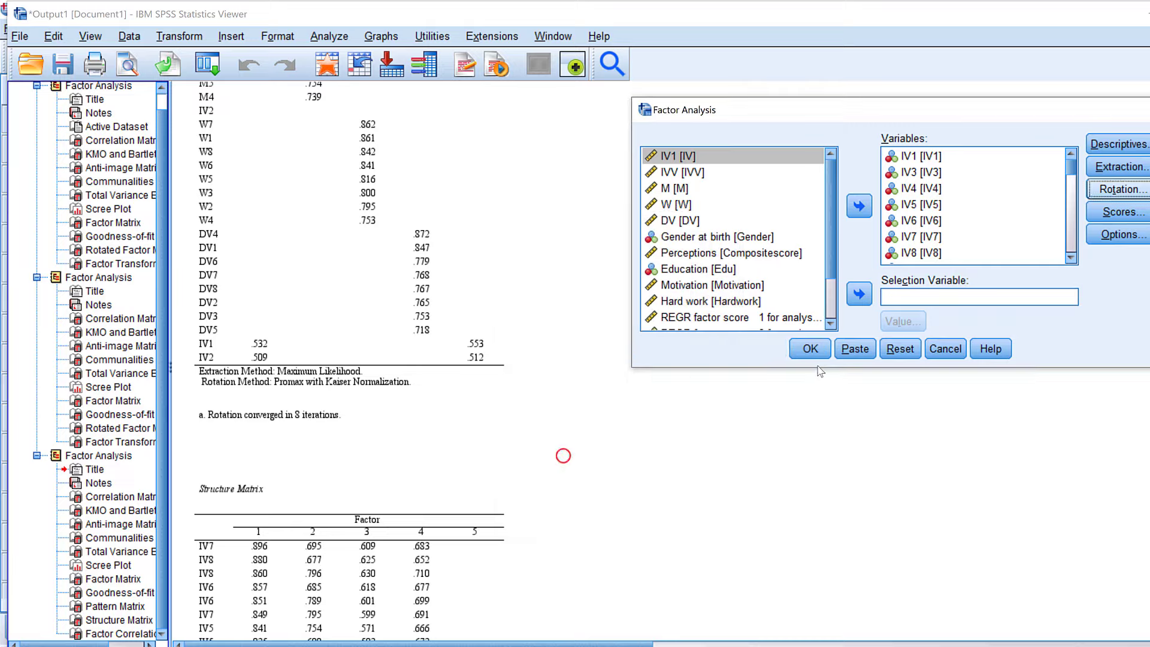
left_click(810, 350)
- Examine the Direct Oblimin solution's Pattern Matrix, along with its Structure Matrix and Factor Correlation Matrix
scroll(393, 379, "down", 20)
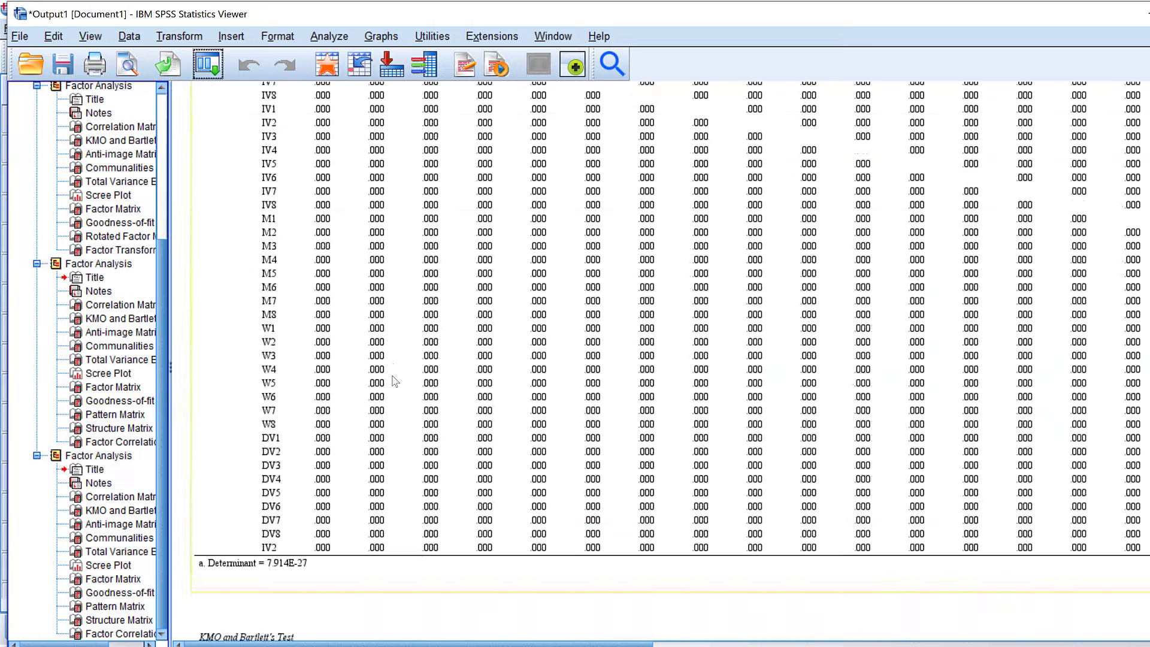
scroll(393, 379, "down", 20)
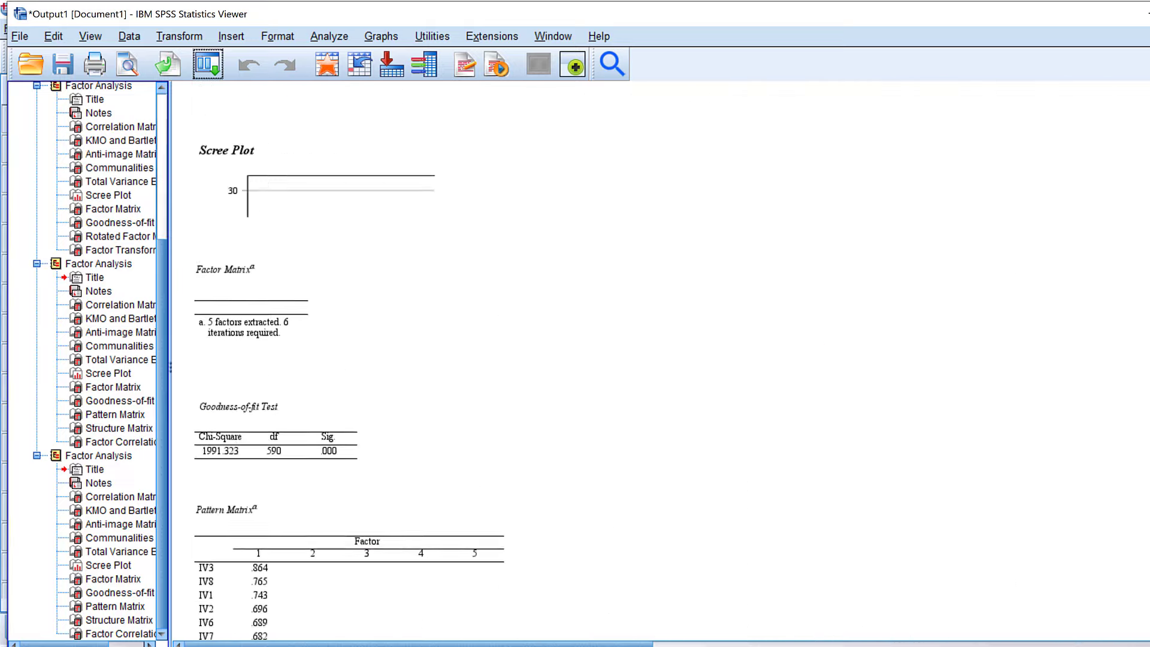
scroll(349, 360, "up", 12)
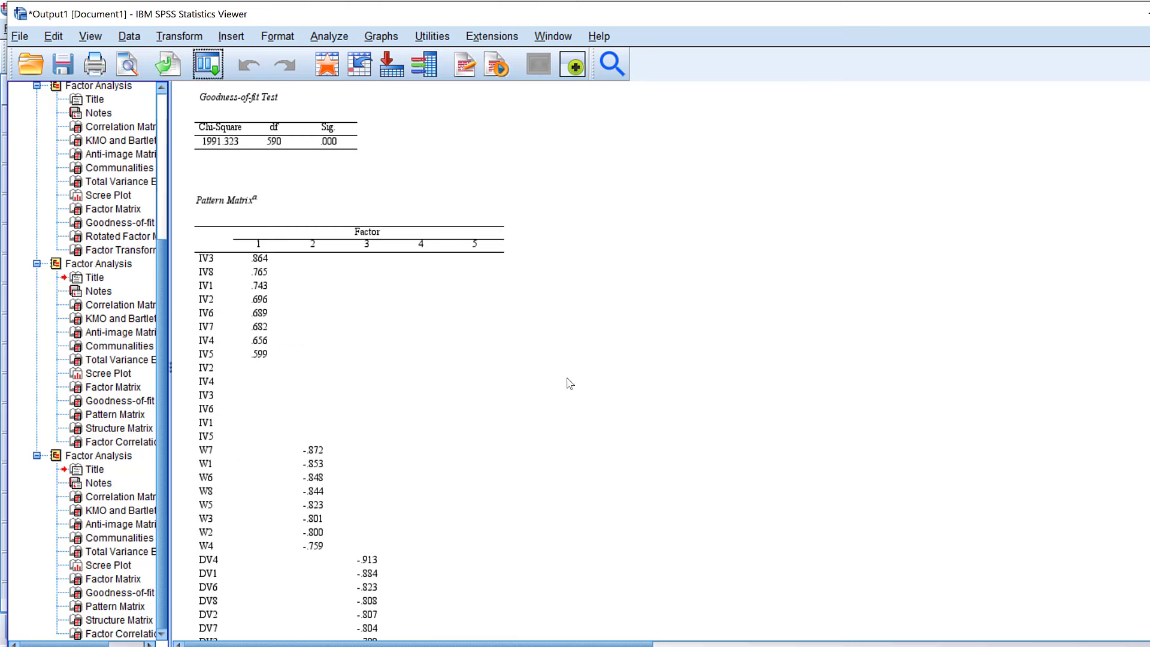
left_click(267, 347)
scroll(314, 375, "down", 10)
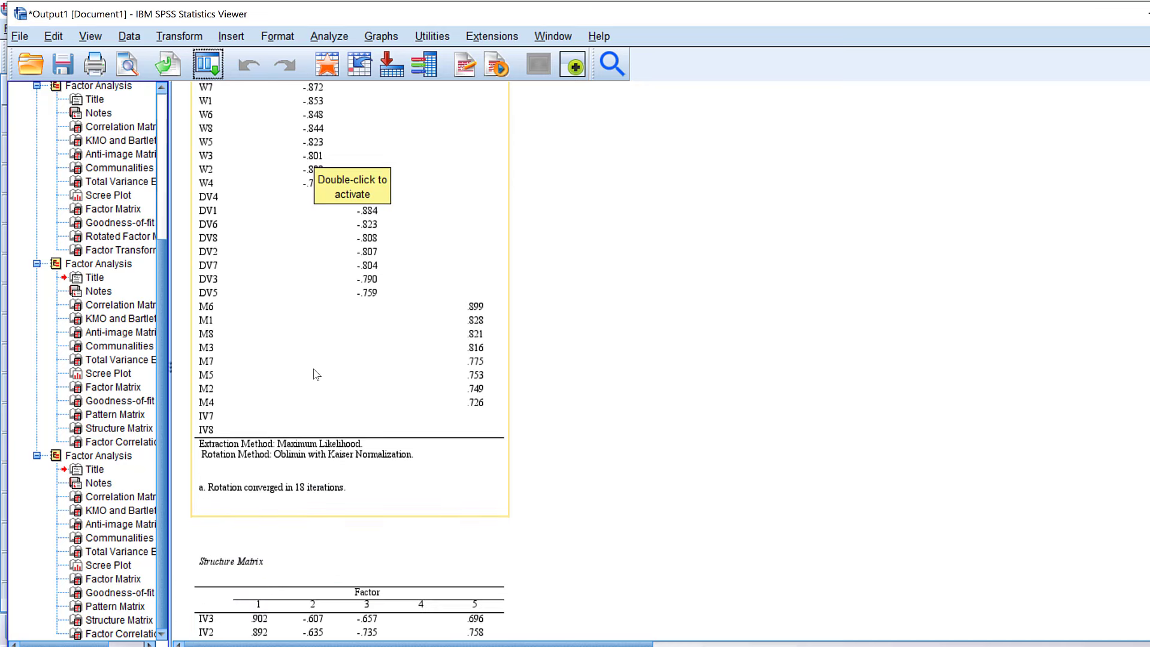
scroll(317, 374, "up", 8)
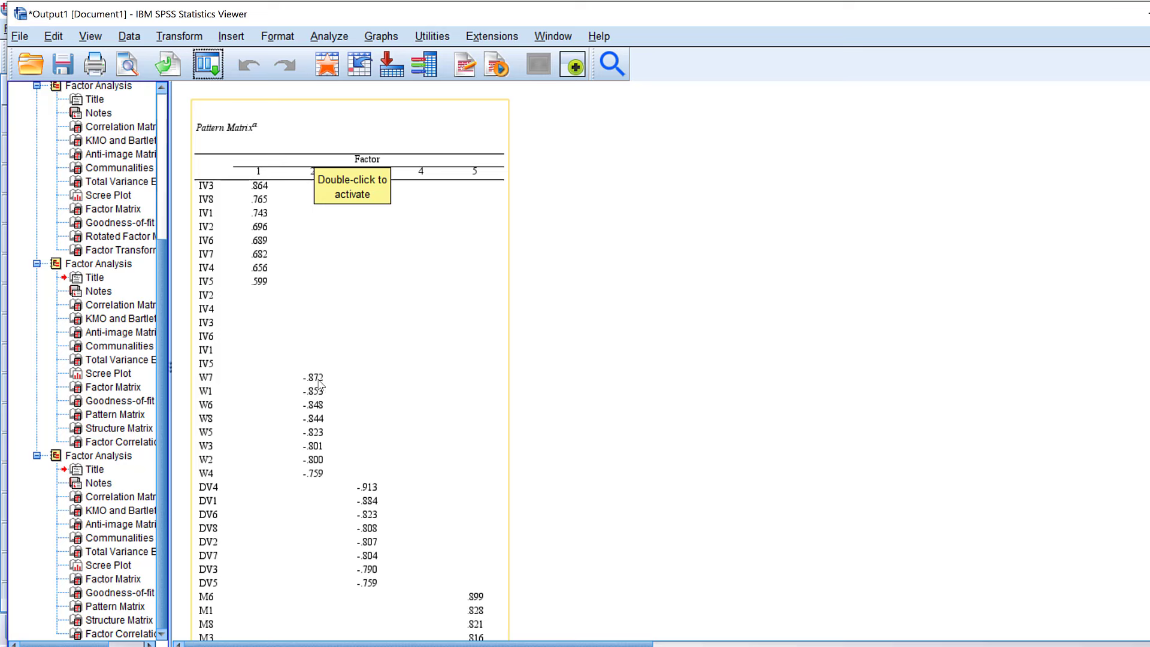
scroll(331, 527, "down", 3)
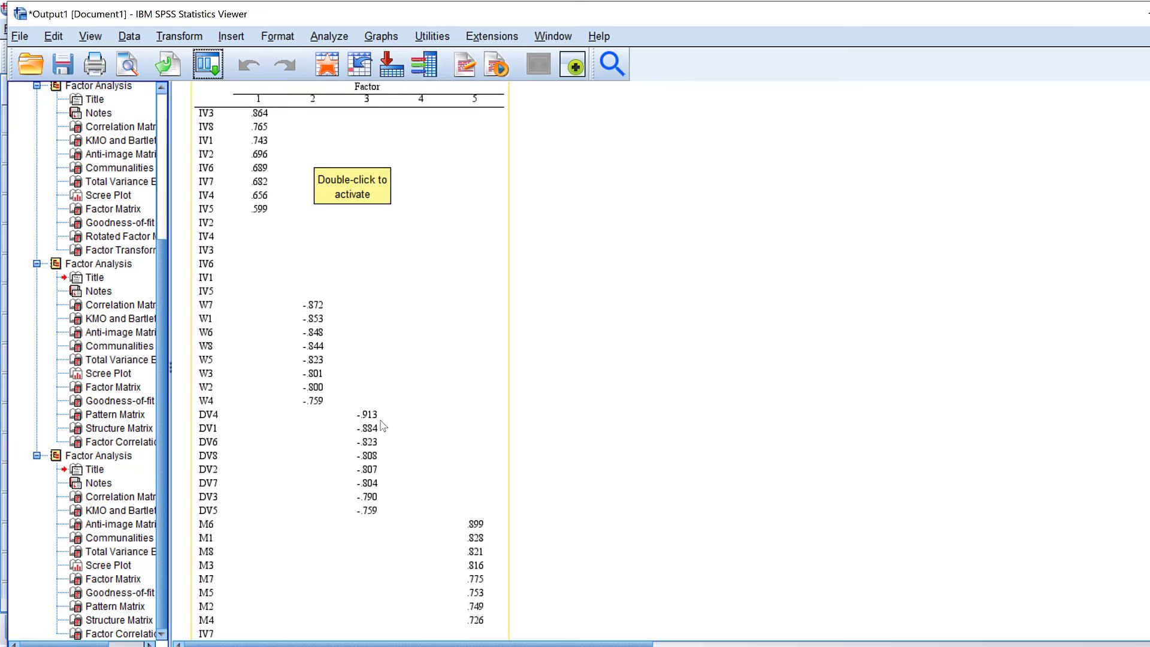
scroll(477, 521, "down", 6)
scroll(489, 425, "up", 15)
scroll(489, 424, "down", 6)
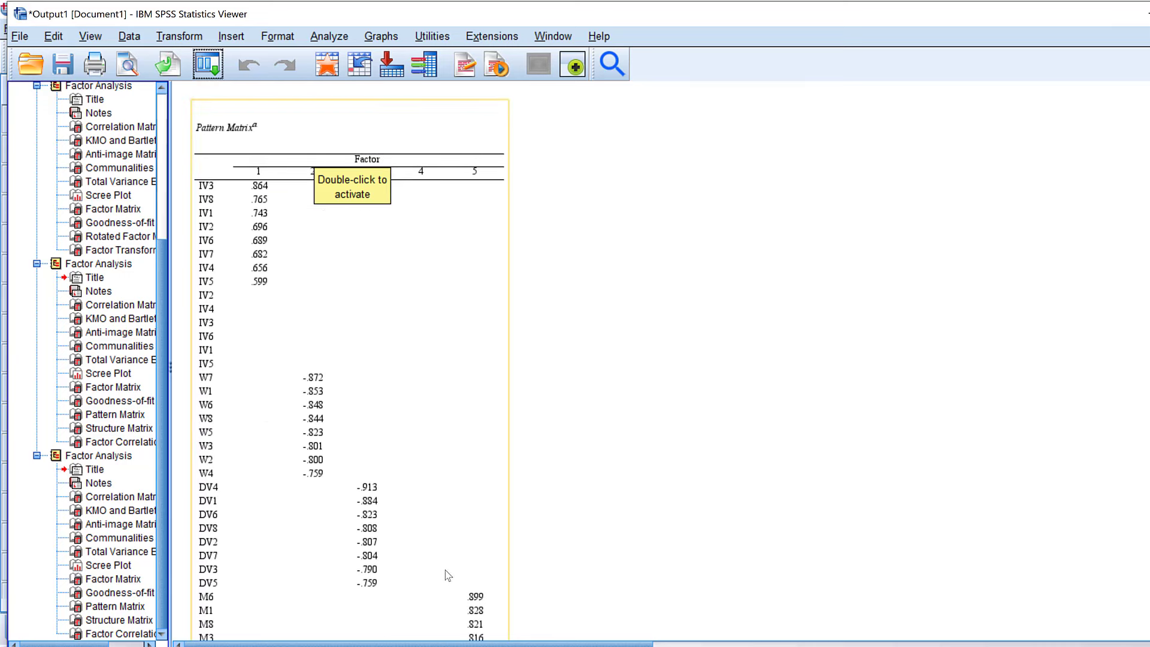
scroll(448, 575, "down", 9)
scroll(382, 432, "up", 9)
scroll(381, 433, "down", 20)
scroll(382, 433, "down", 10)
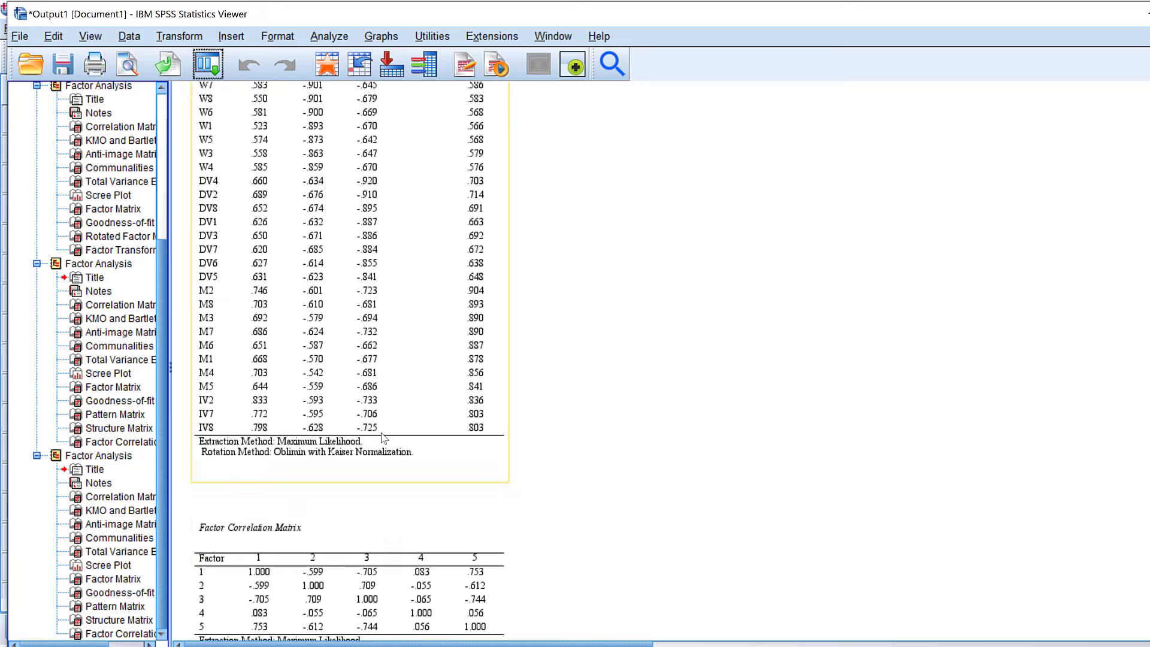
- Go back through the output to the Promax solution's Pattern Matrix and review its loadings again
scroll(381, 432, "up", 15)
scroll(384, 436, "up", 15)
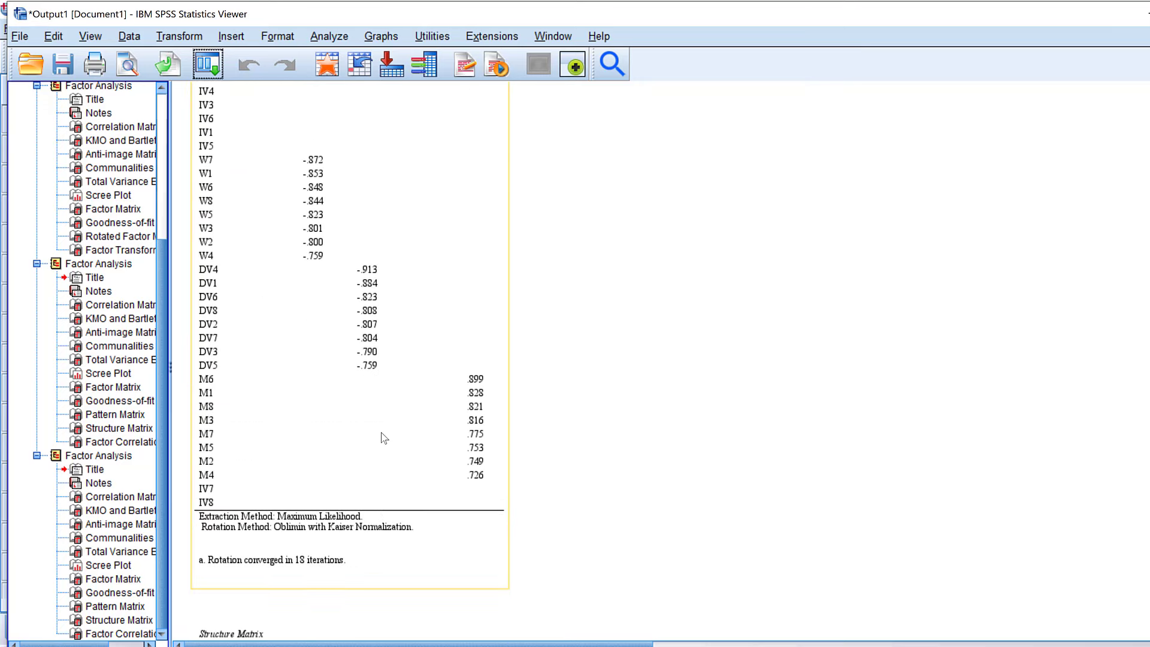
scroll(383, 439, "up", 15)
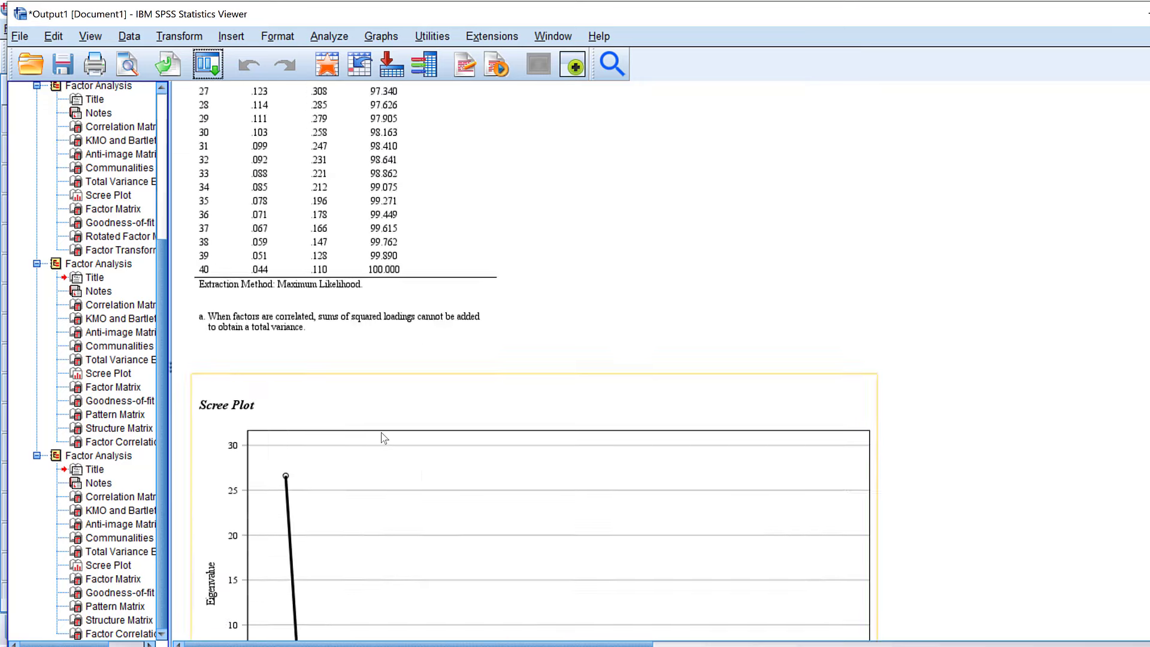
scroll(384, 438, "up", 15)
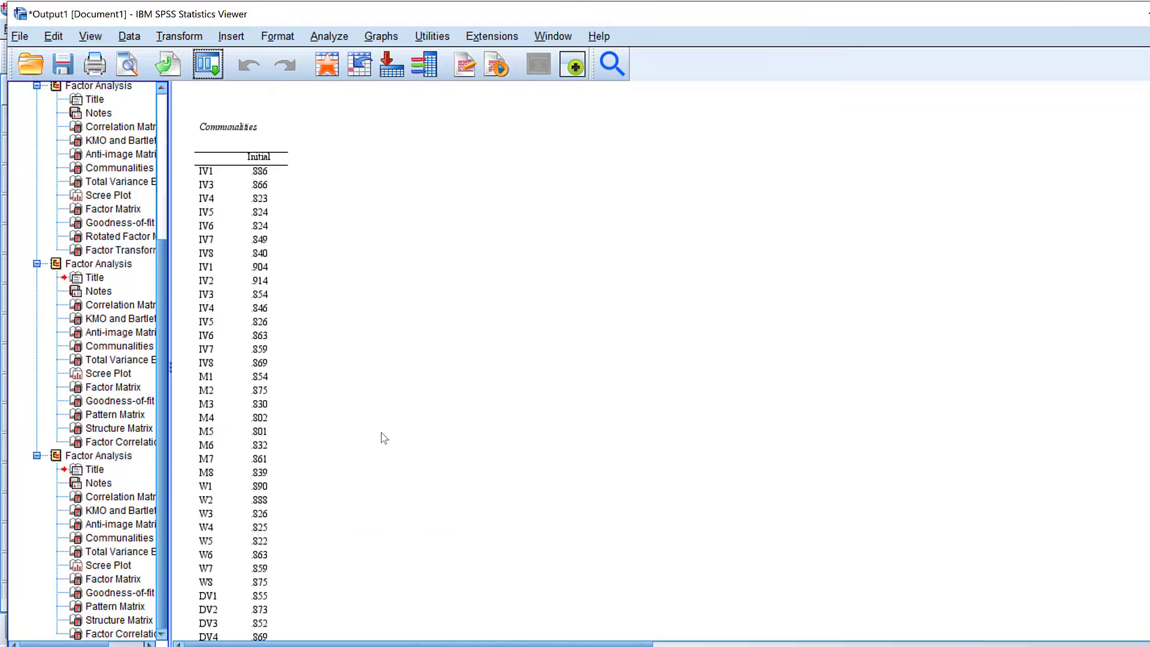
scroll(384, 438, "up", 15)
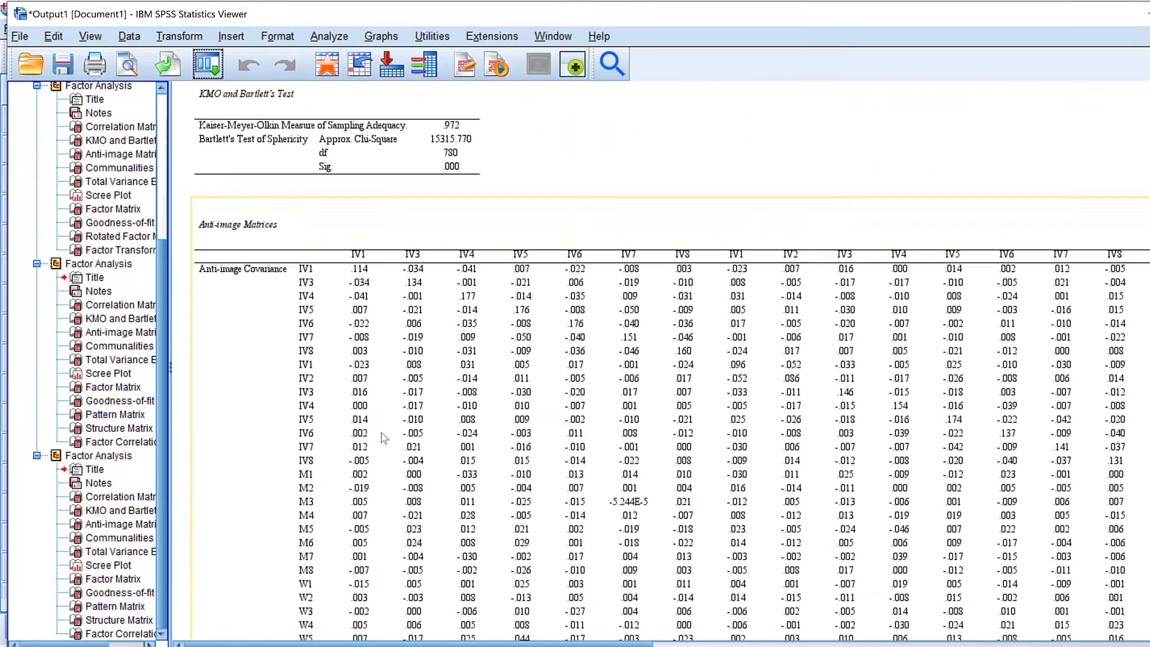
scroll(384, 438, "up", 15)
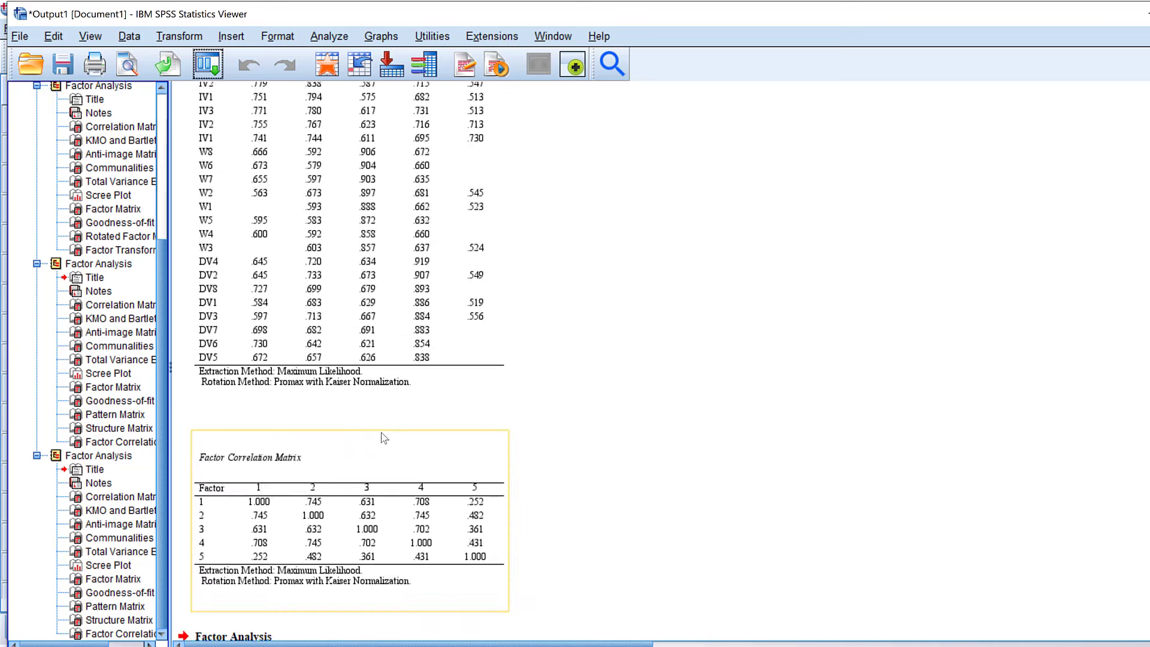
scroll(384, 438, "down", 5)
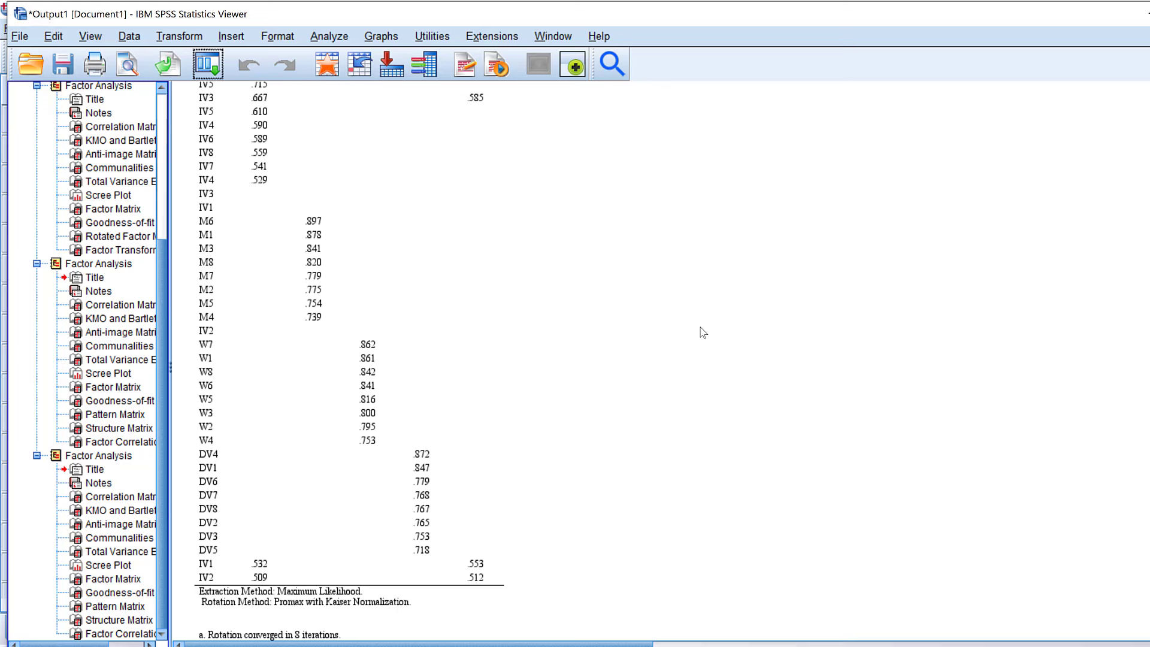
scroll(639, 331, "up", 5)
left_click(453, 338)
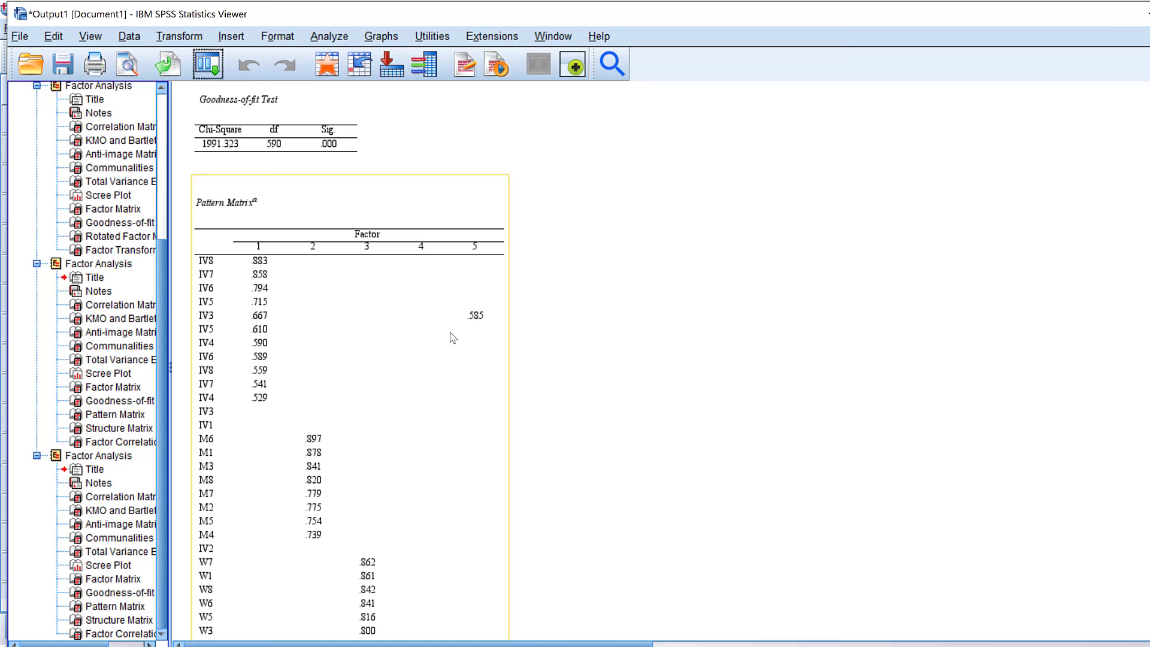
scroll(351, 459, "down", 2)
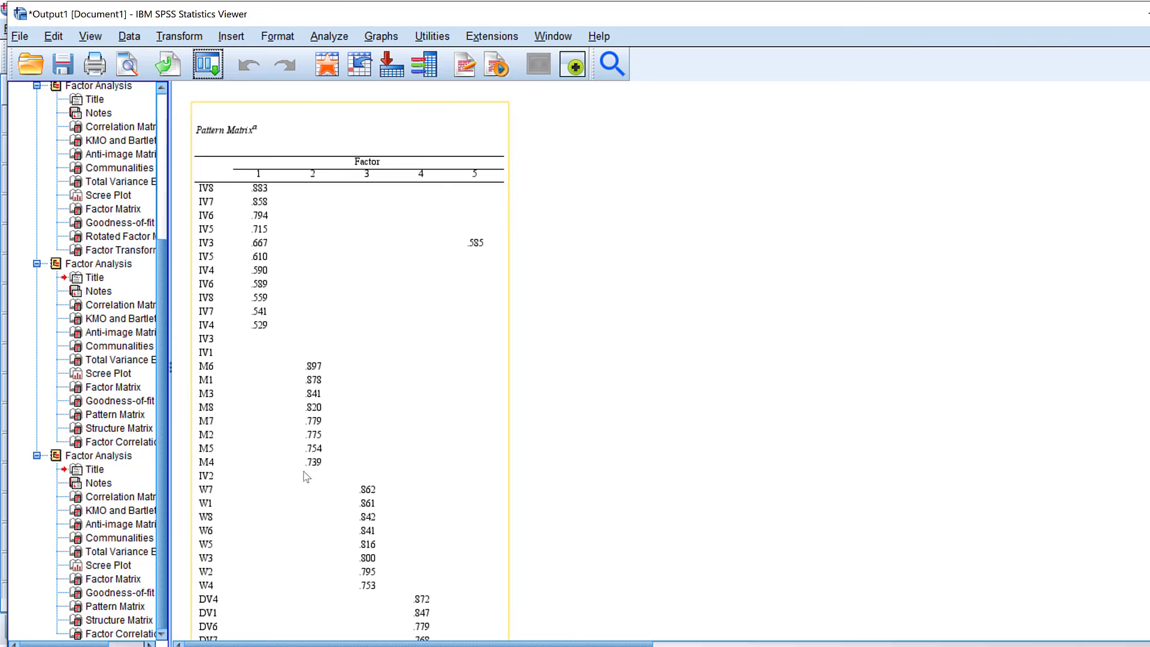
- Check the Promax Pattern Matrix down to its last rows for items that load on two factors
scroll(324, 479, "down", 4)
scroll(413, 299, "up", 2)
scroll(378, 281, "up", 3)
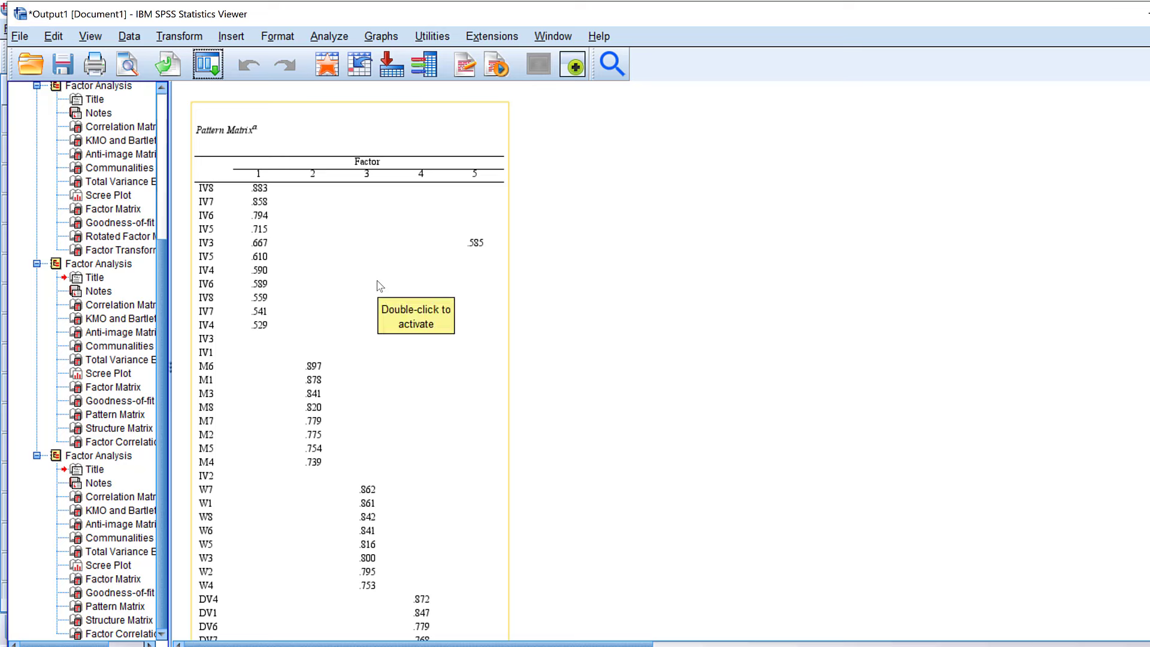
scroll(377, 282, "down", 3)
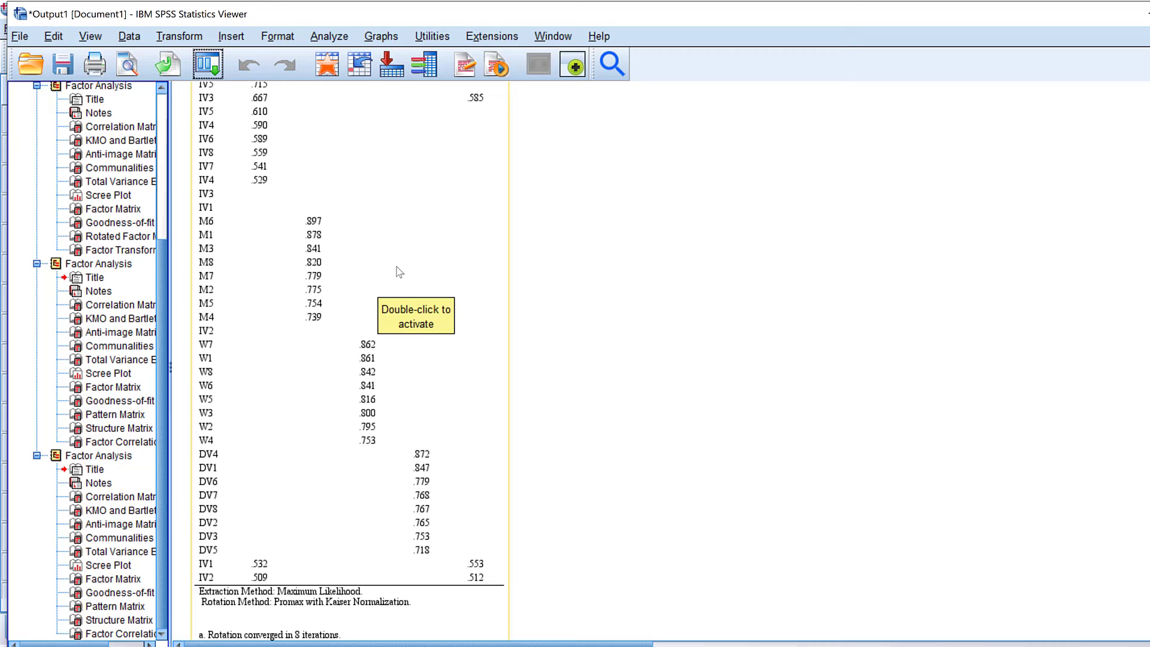
scroll(488, 275, "up", 3)
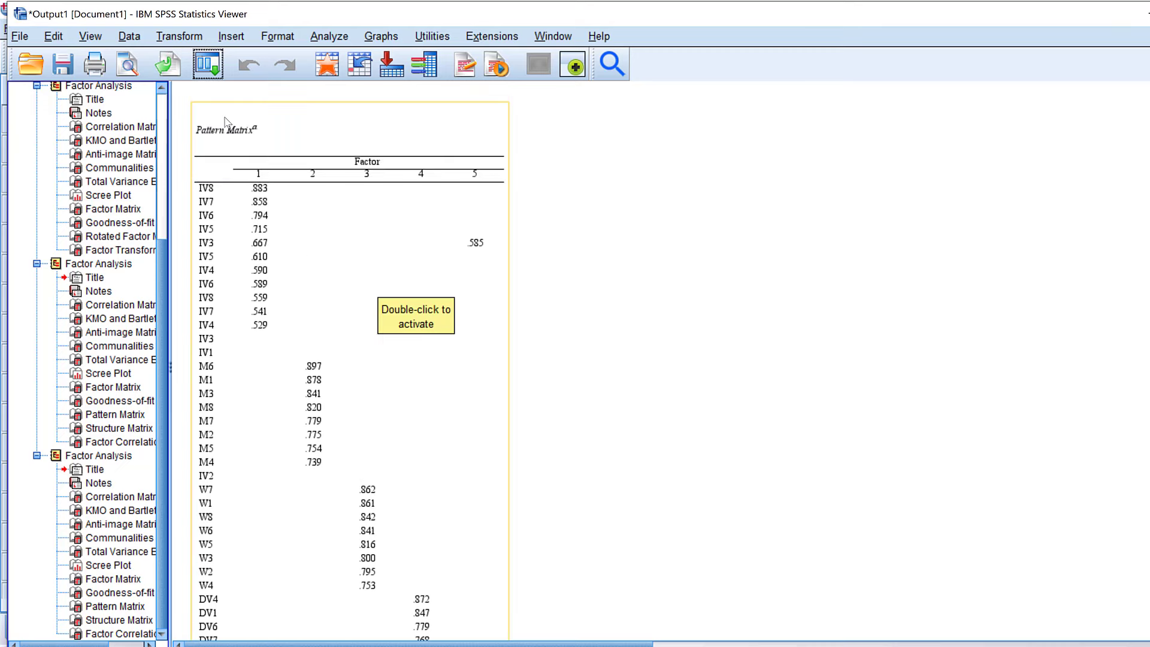
- Change the factor analysis rotation to Varimax, keeping maximum likelihood extraction, and rerun it
left_click(208, 64)
left_click(222, 89)
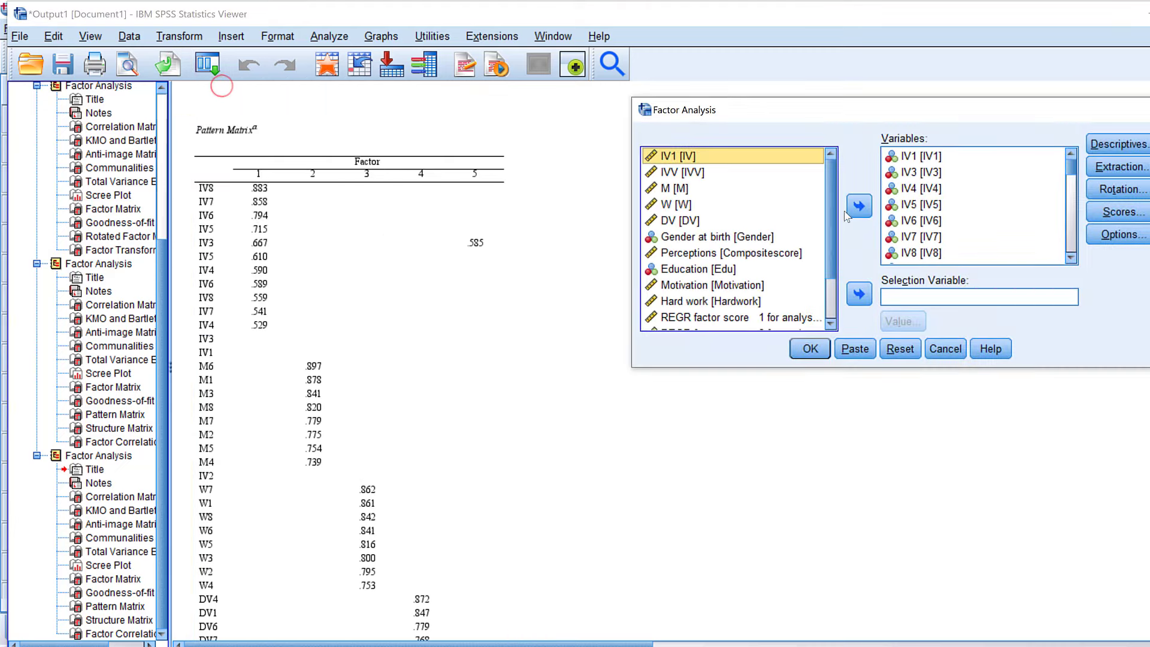
left_click(1124, 168)
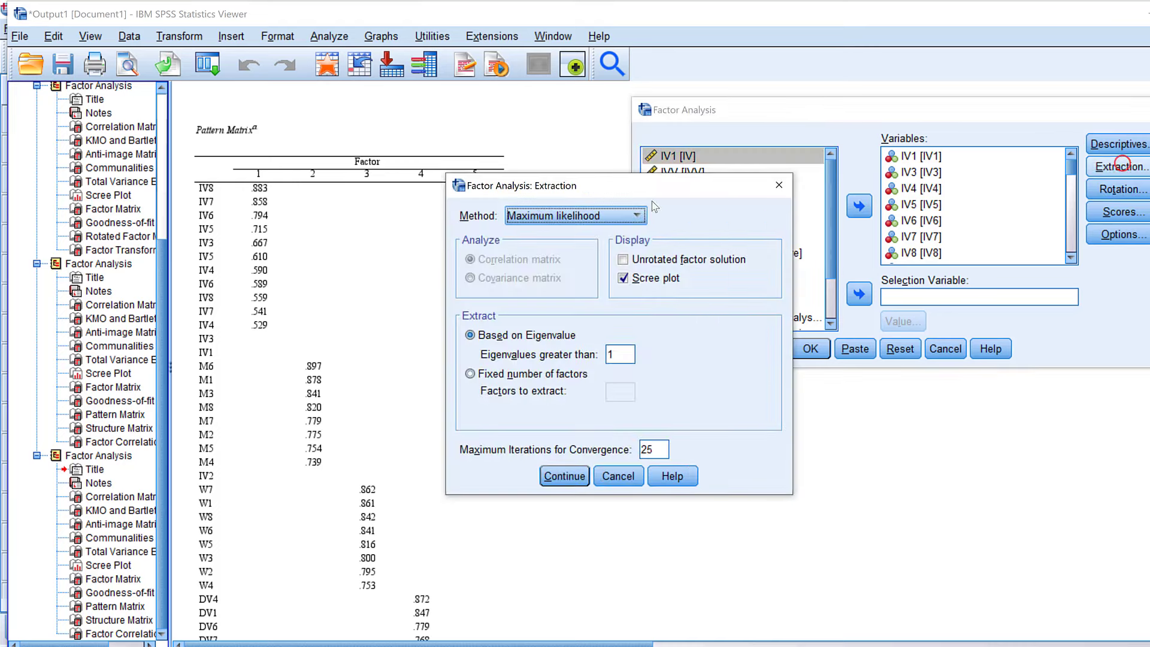
left_click(557, 477)
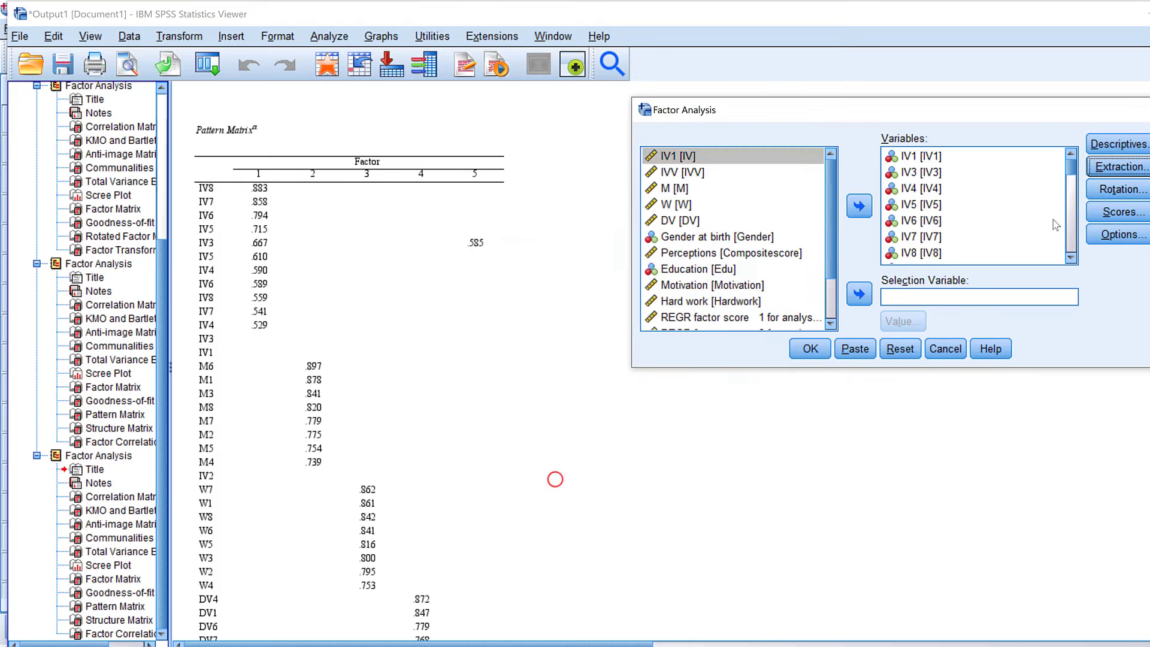
left_click(1118, 189)
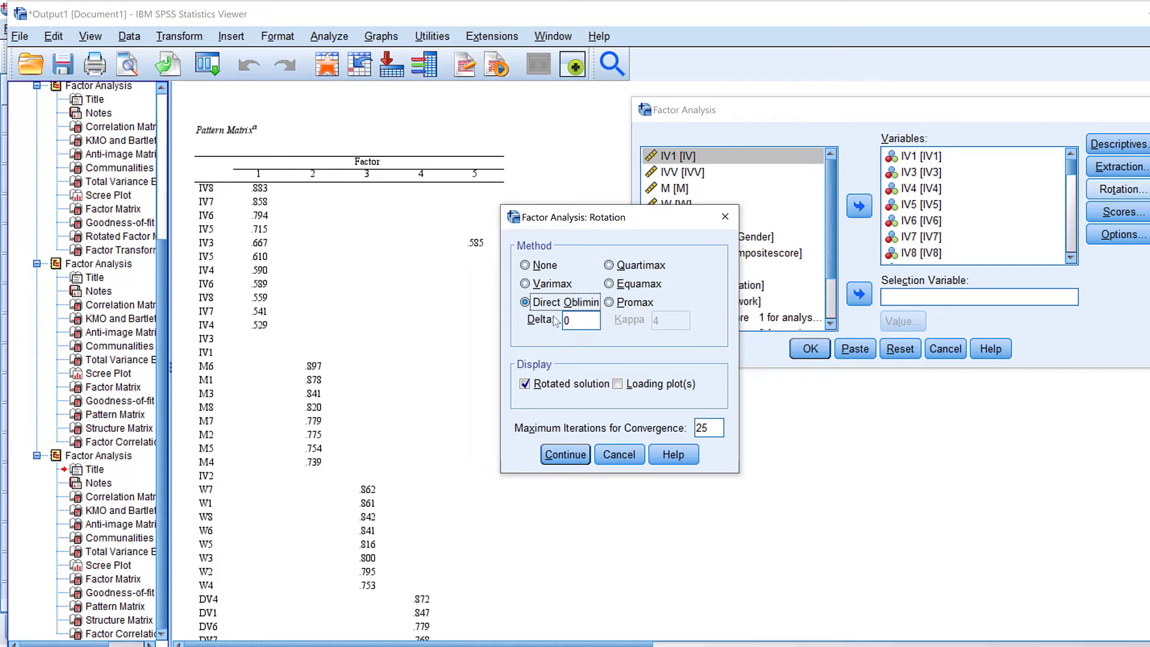
left_click(547, 284)
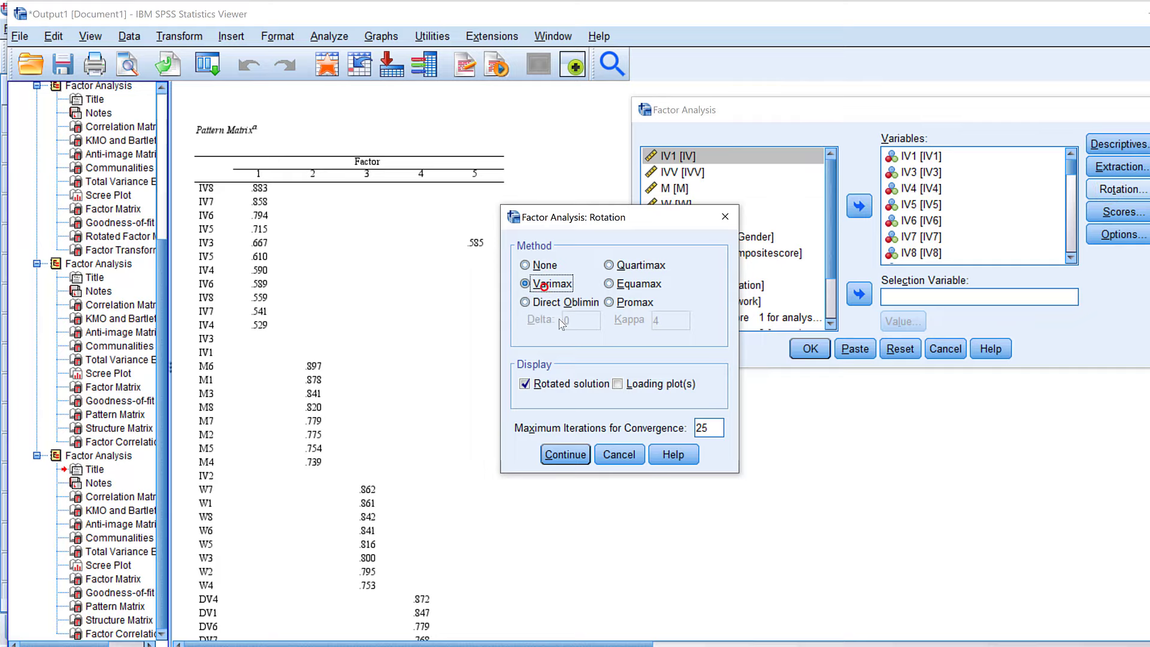
left_click(566, 455)
left_click(809, 347)
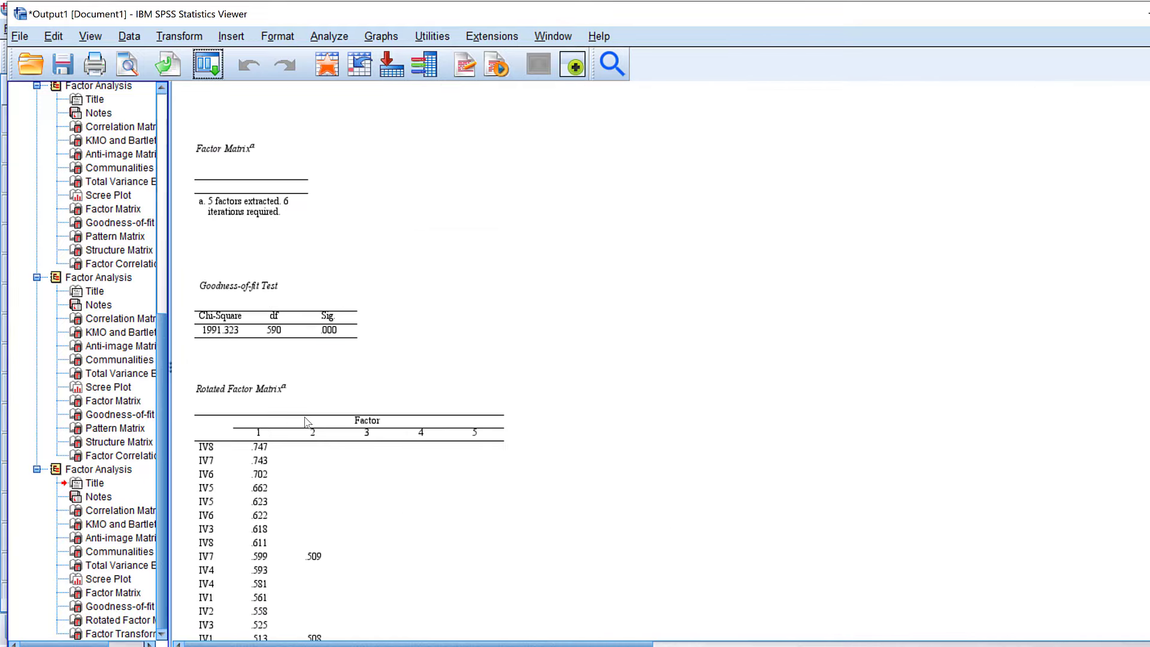
- Review the Rotated Factor Matrix of the new Varimax solution and copy the table
scroll(307, 419, "up", 10)
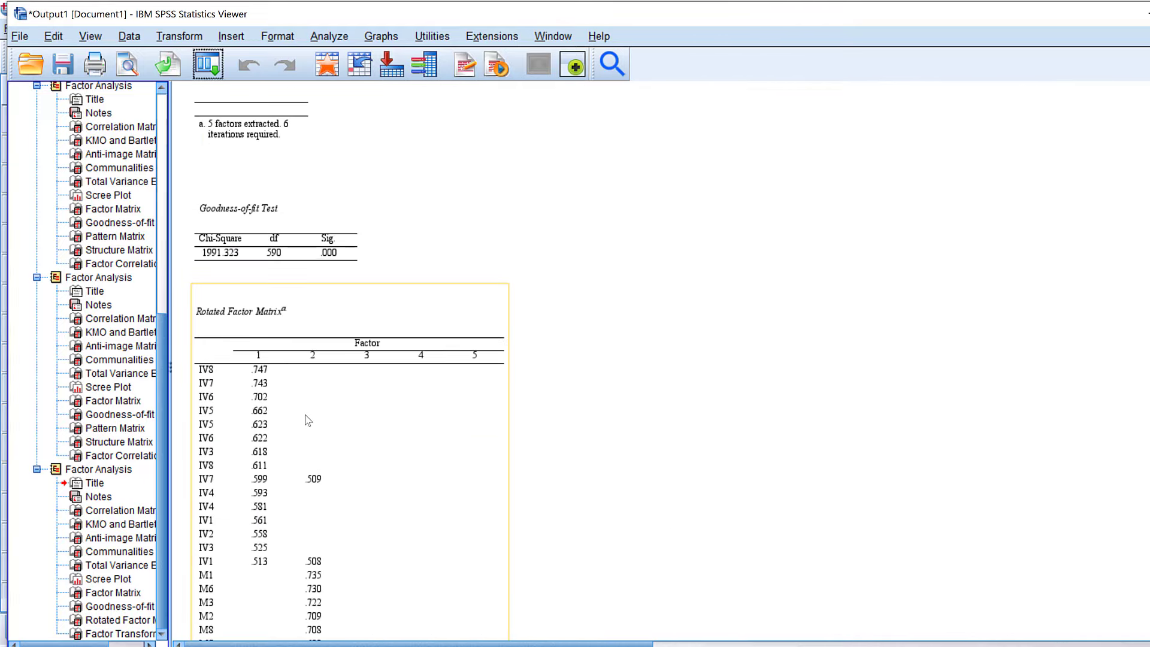
scroll(317, 387, "down", 5)
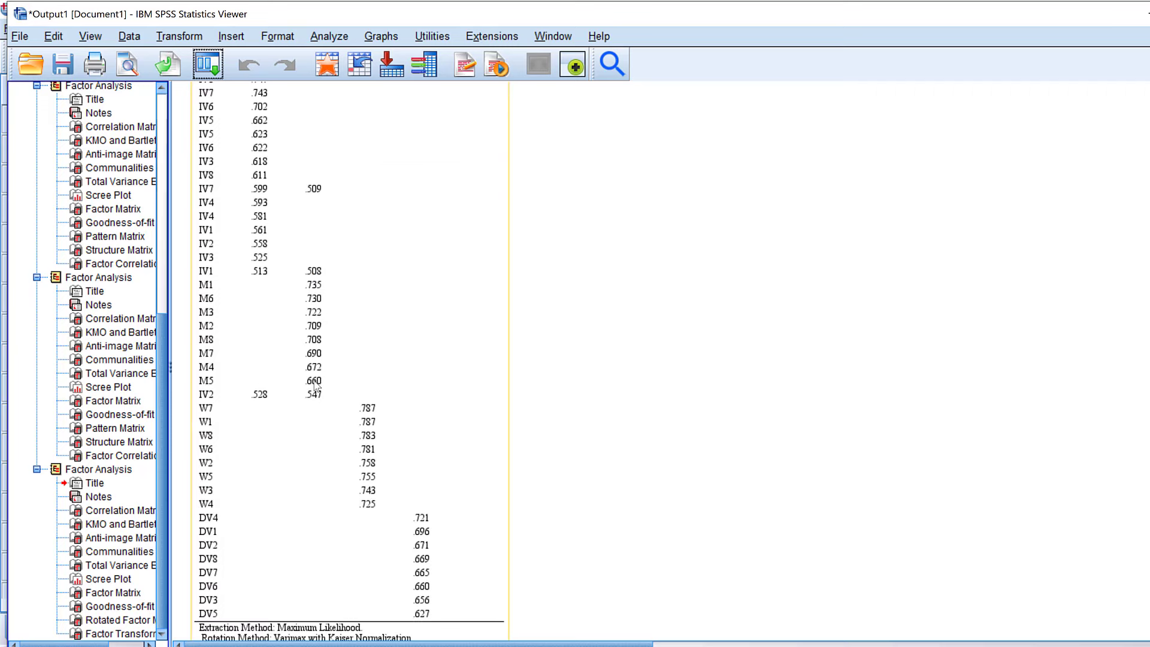
scroll(317, 386, "up", 7)
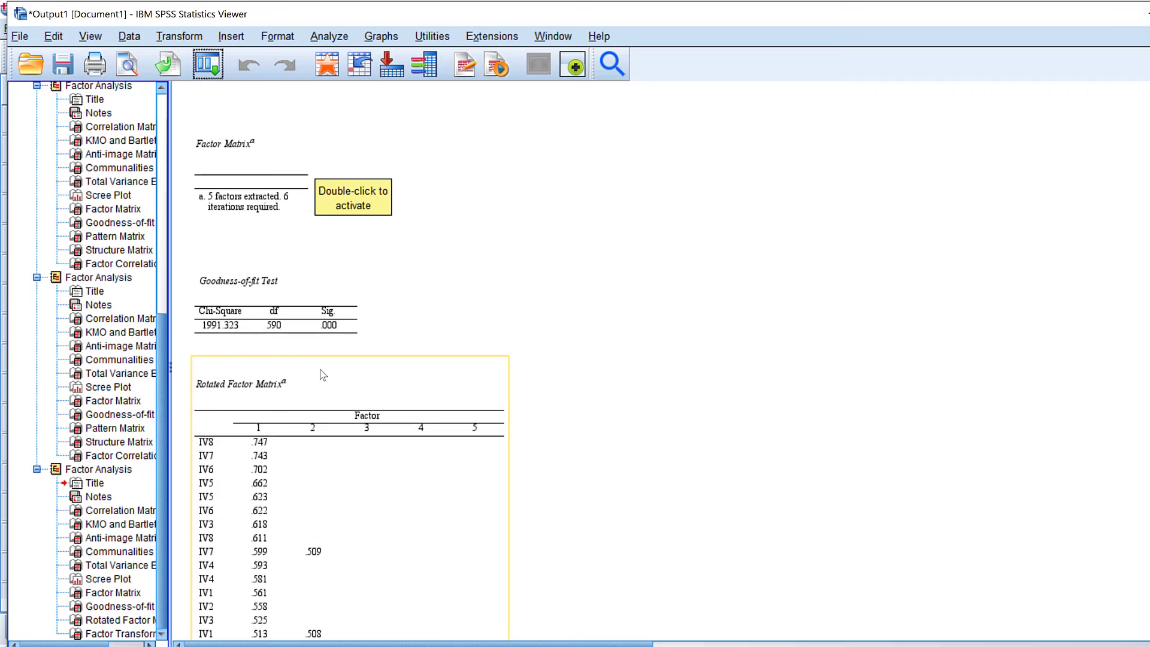
scroll(312, 293, "down", 2)
left_click(288, 338)
right_click(289, 338)
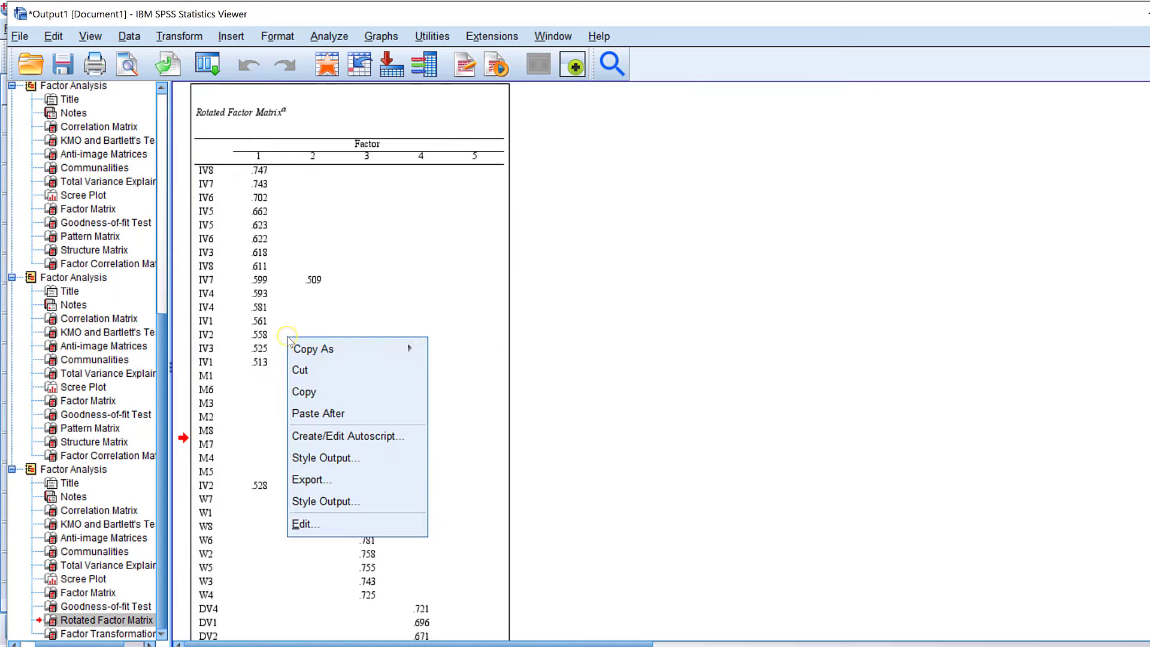
left_click(306, 389)
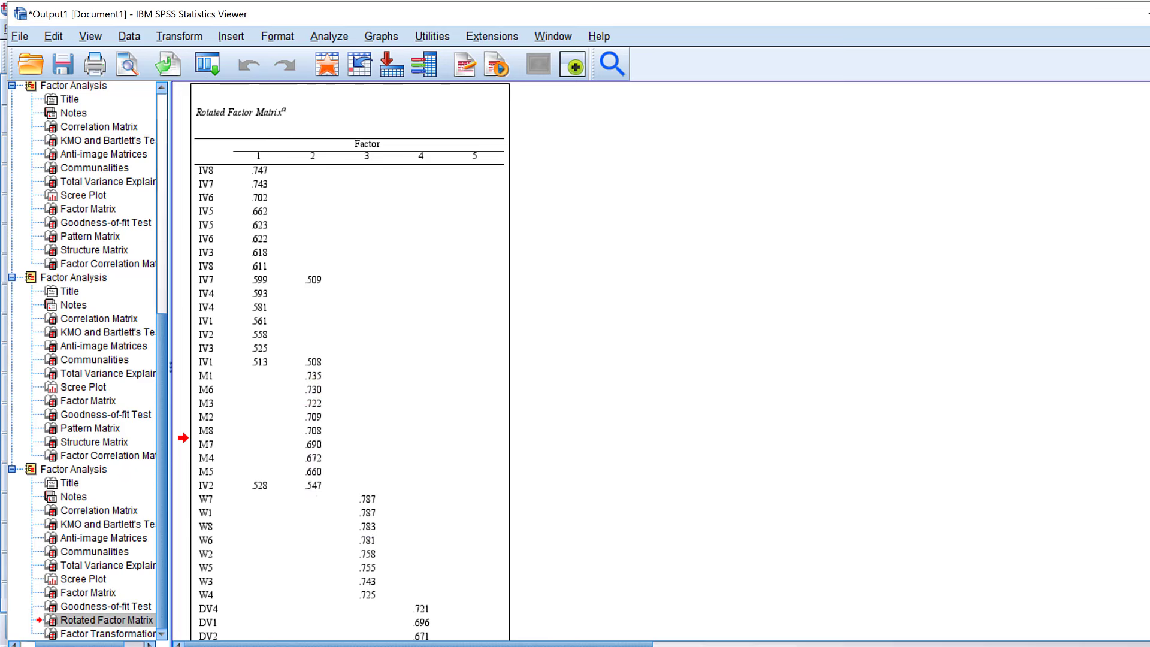
- Switch to Amos Graphics, attach EFA CFA AMOS SmartPLS Survey Sample.sav as Group number 1's data file, and maximize the window
left_click(935, 646)
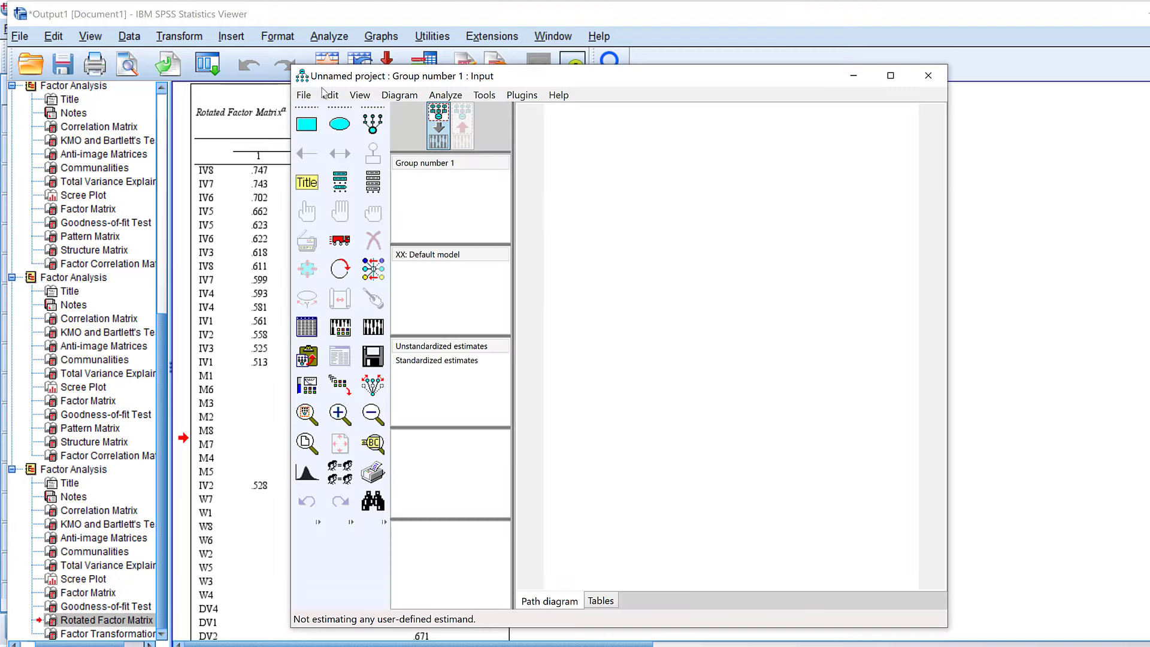
left_click(301, 96)
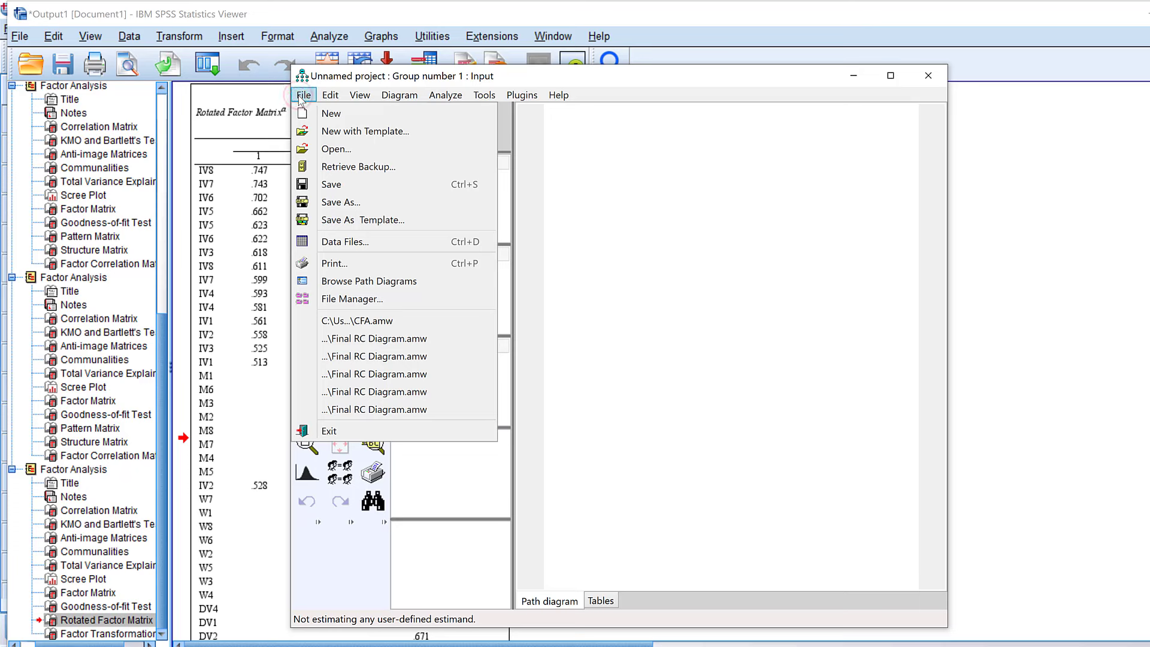
left_click(354, 242)
left_click(640, 413)
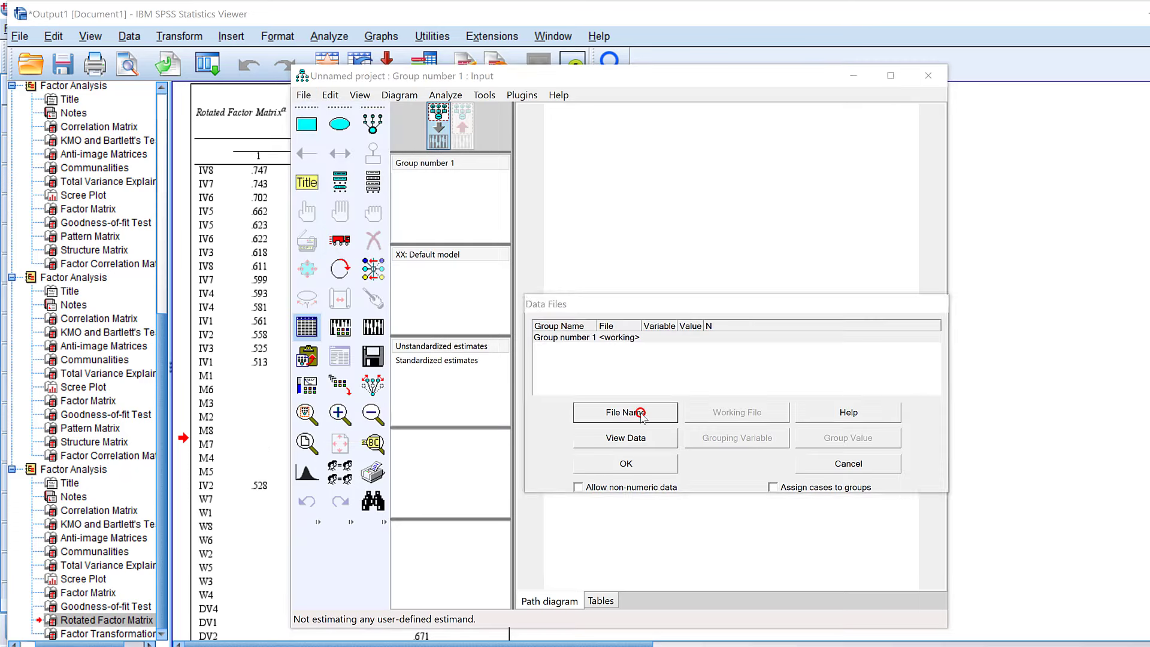
left_click(599, 349)
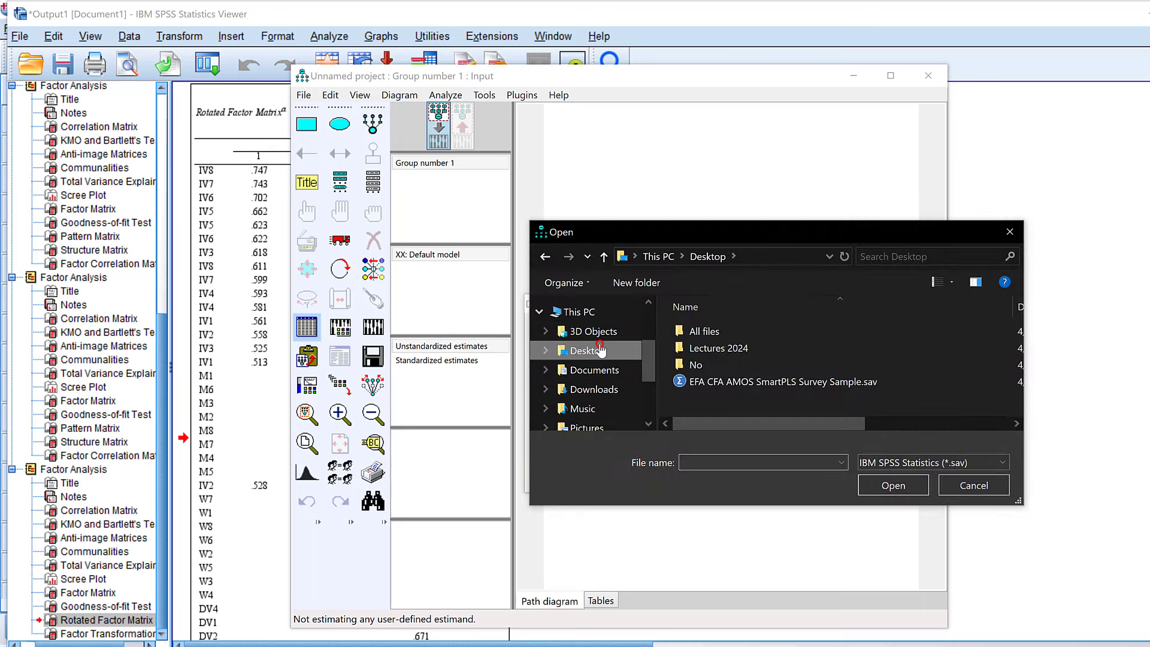
left_click(706, 381)
left_click(893, 486)
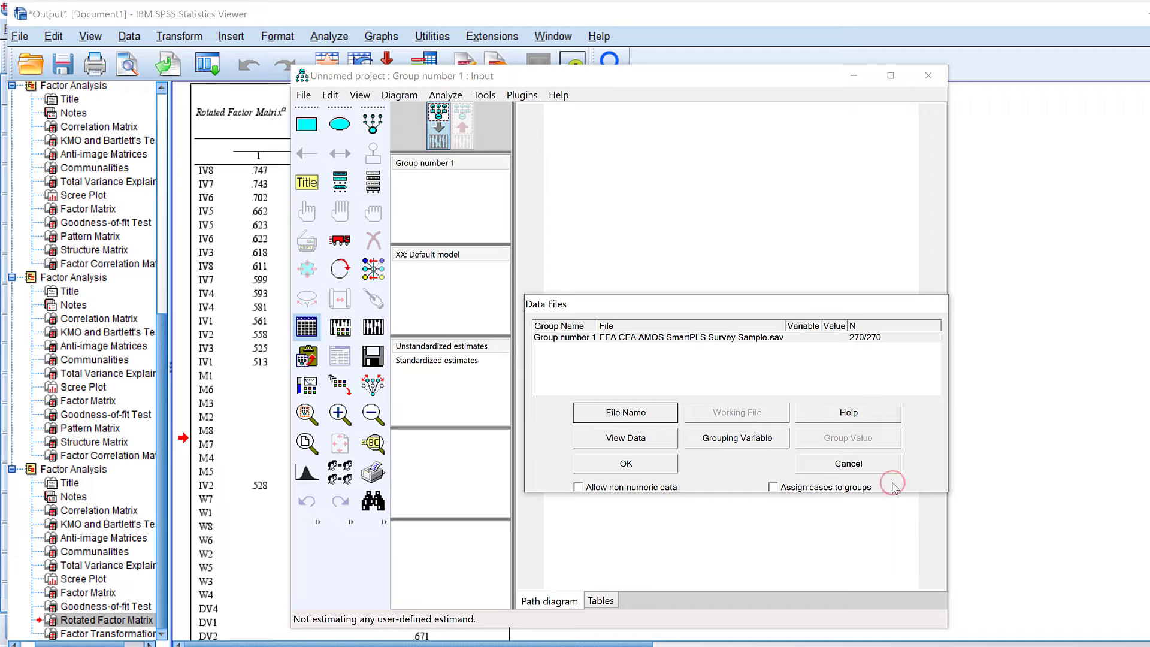
left_click(626, 463)
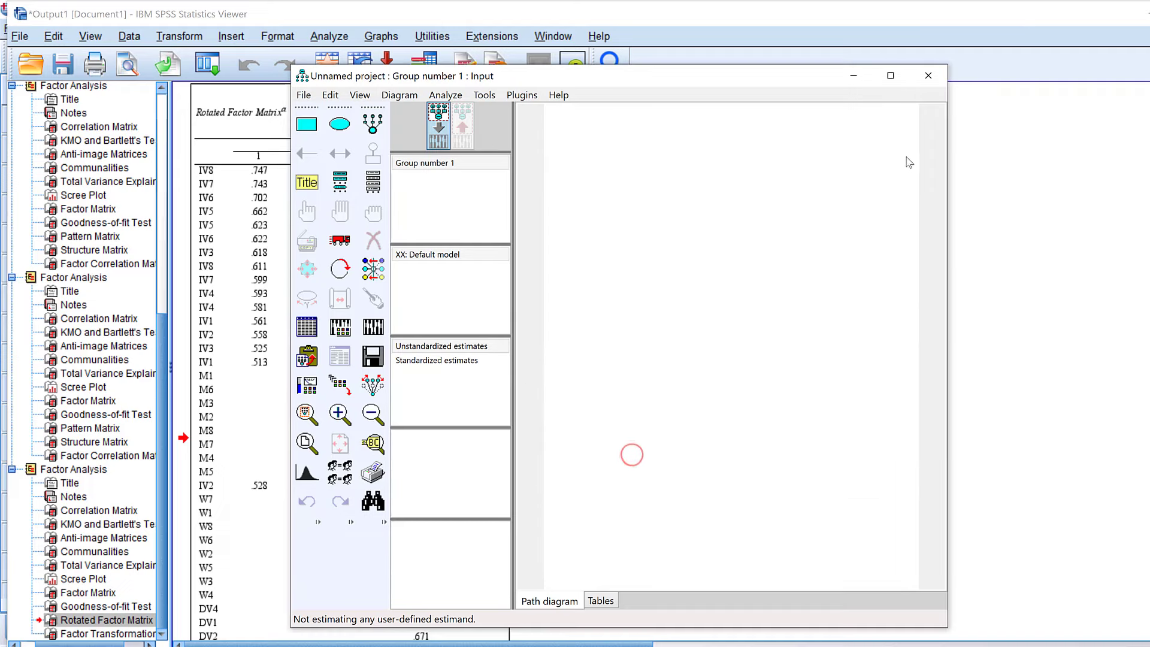
left_click(891, 76)
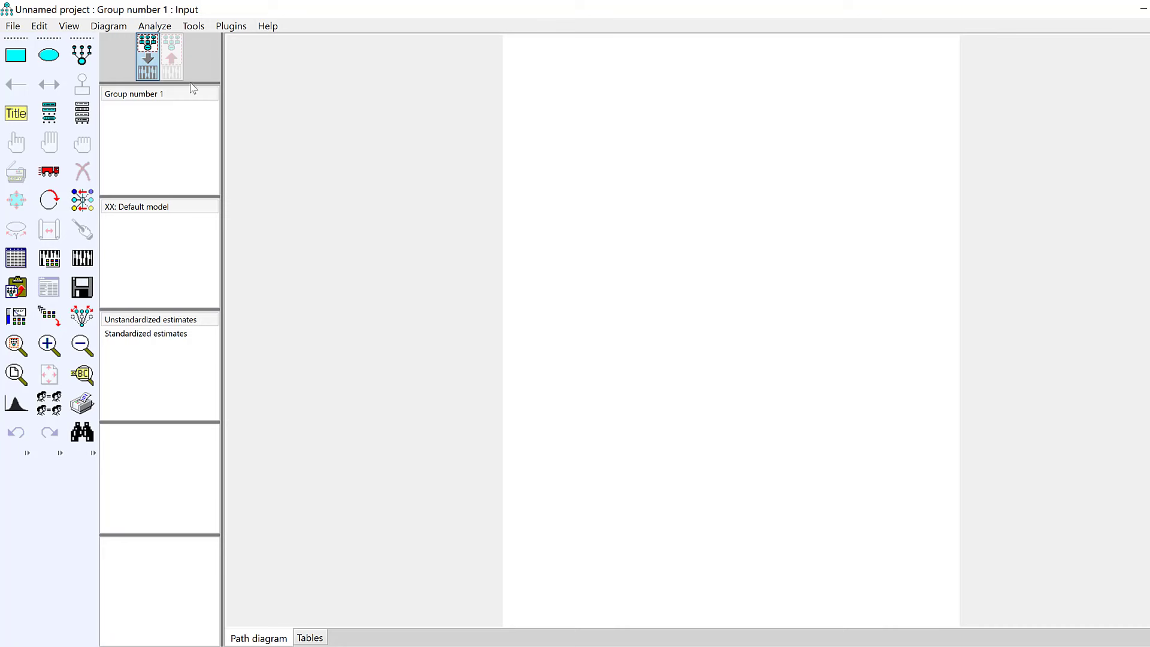
- Set the path diagram's paper size to Landscape - A4 in the interface properties
left_click(67, 30)
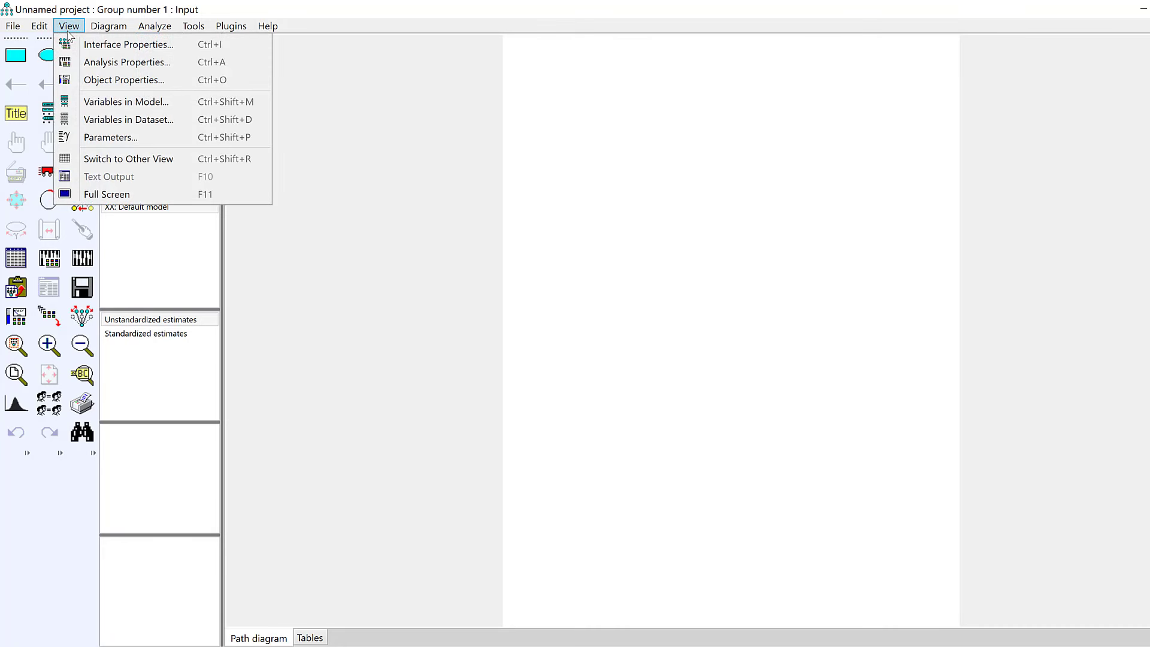
left_click(98, 45)
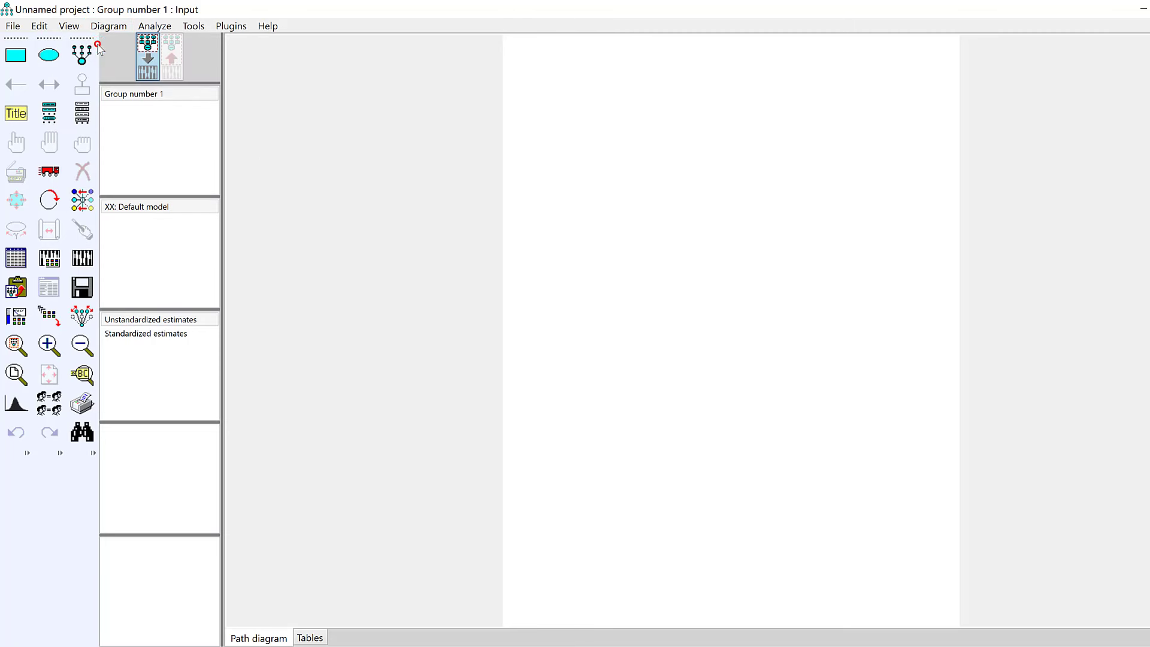
left_click(539, 330)
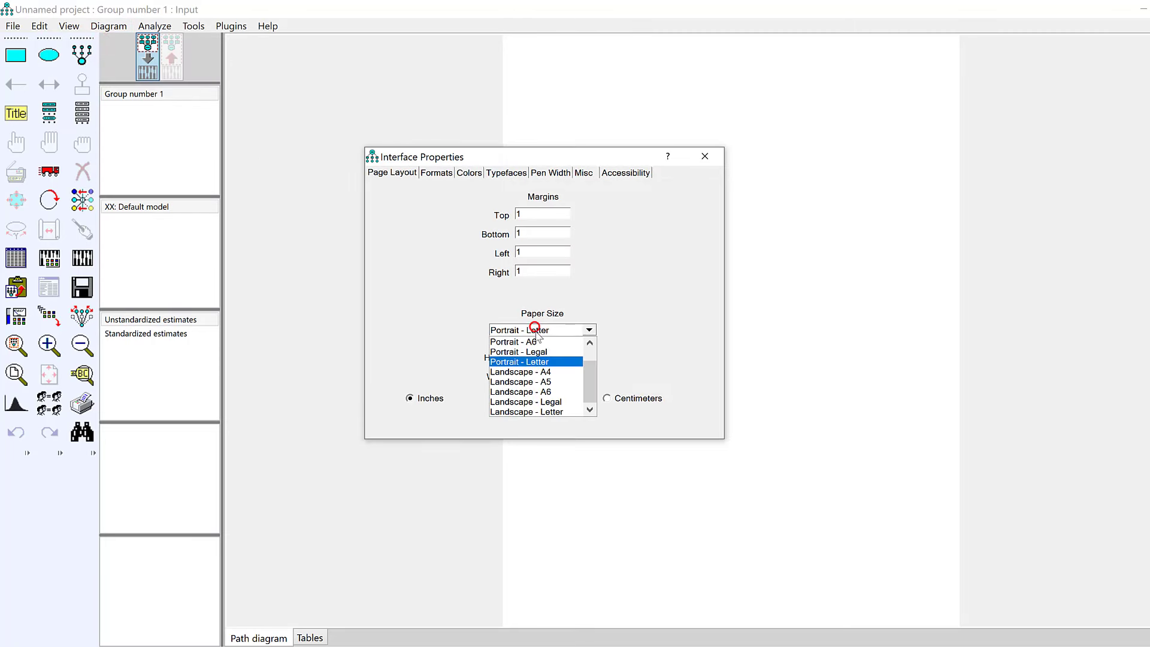
left_click(522, 377)
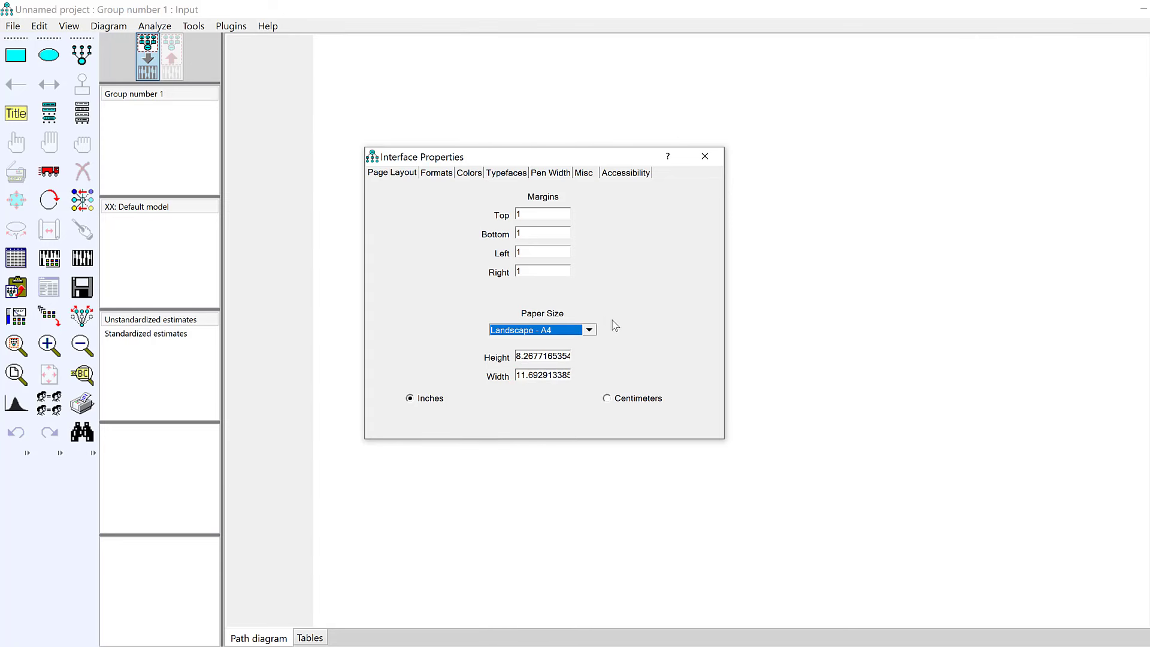
left_click(702, 157)
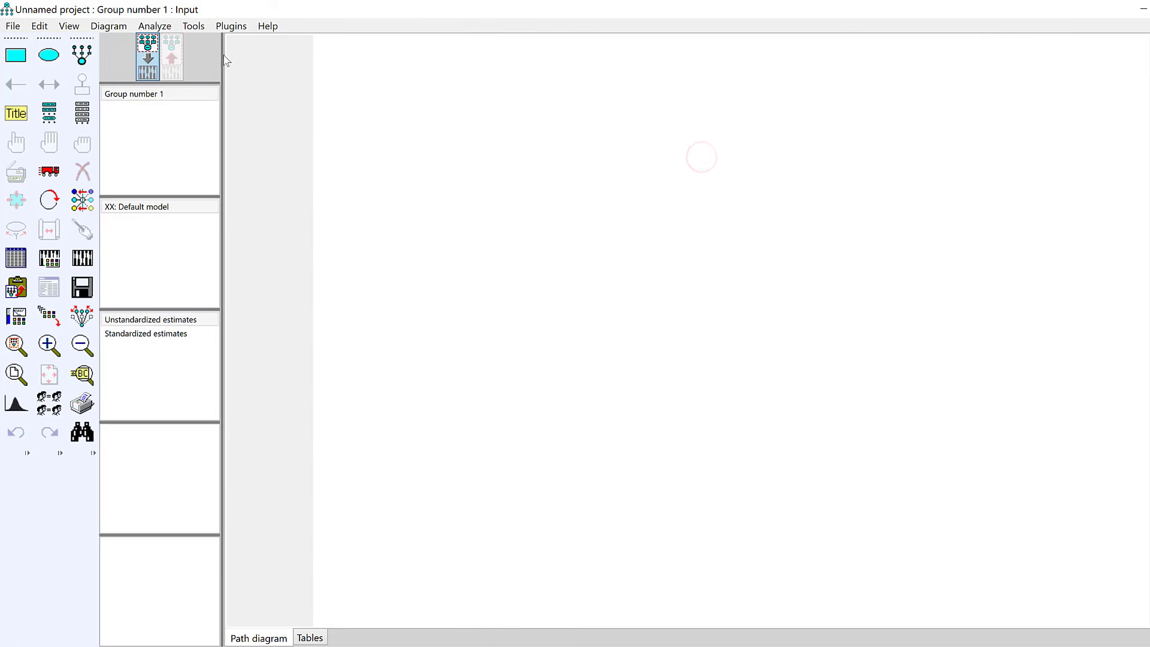
- Try to create a diagram with the Pattern Matrix Model Builder from a fresh copy of the SPSS Rotated Factor Matrix
left_click(235, 27)
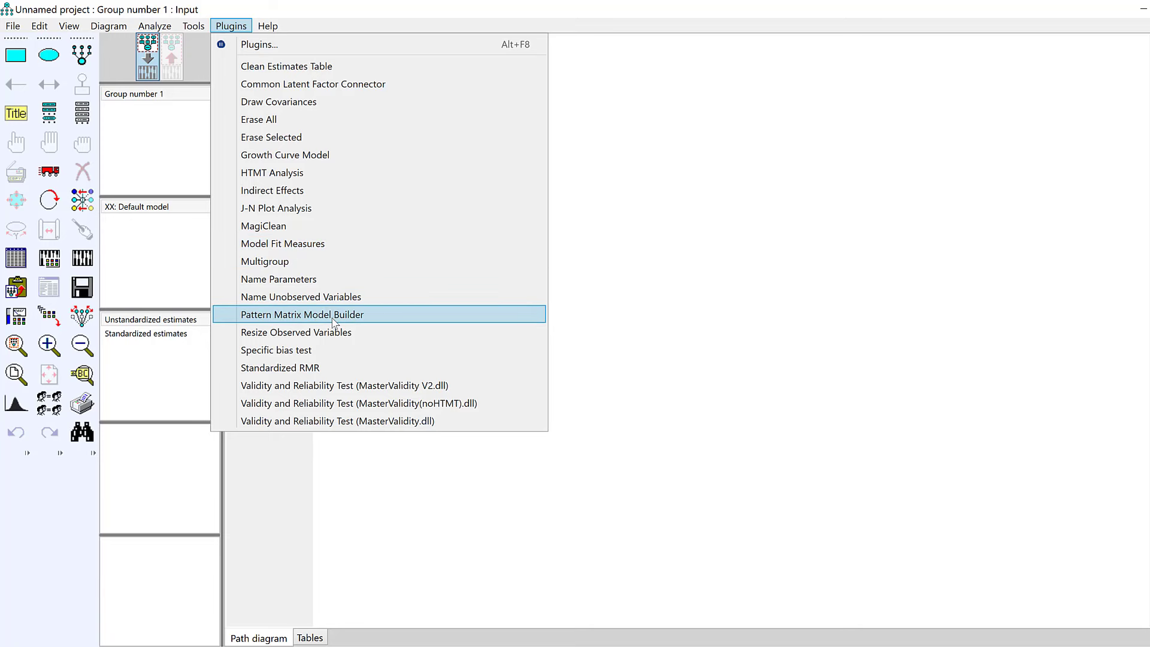
left_click(294, 315)
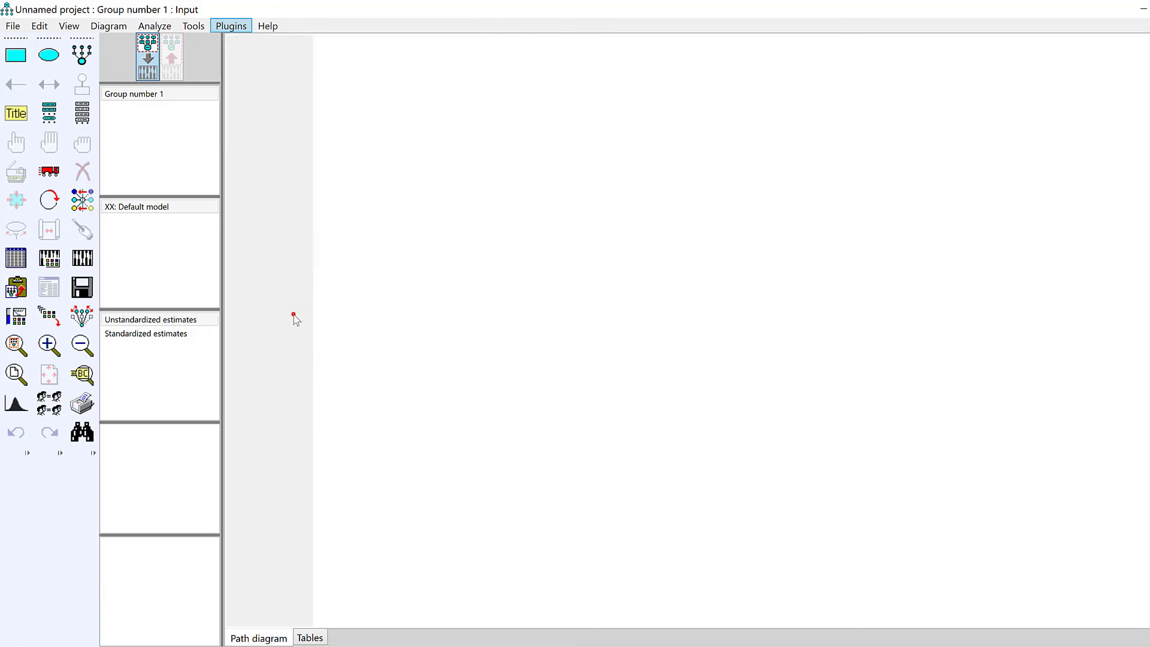
left_click(286, 220)
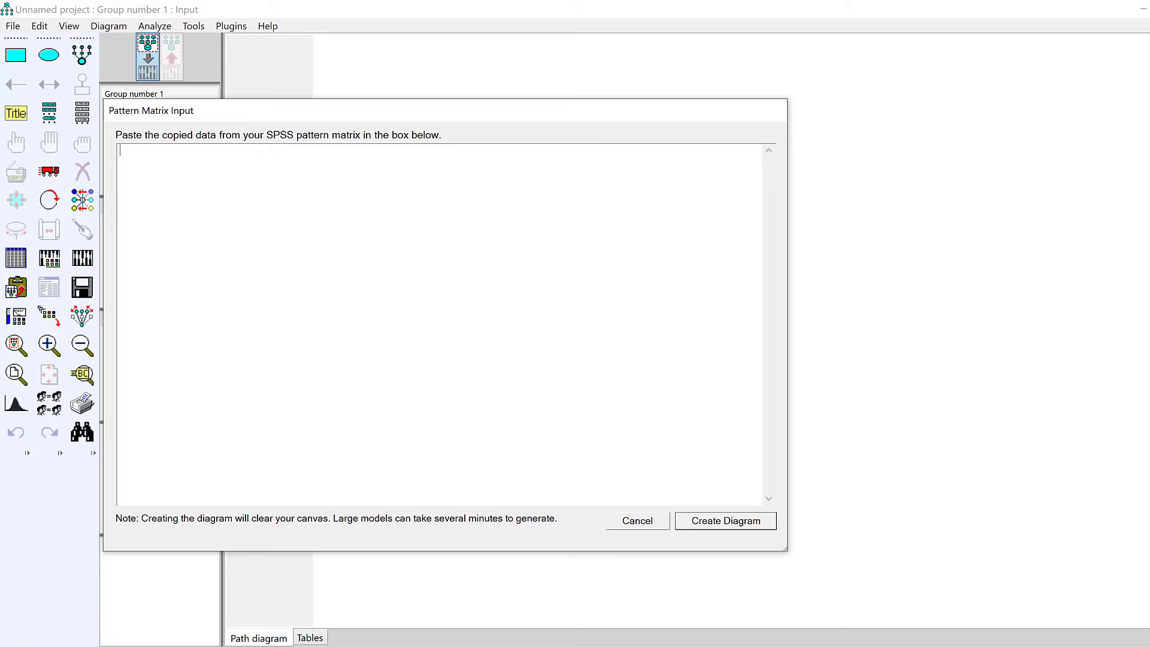
left_click(817, 637)
right_click(320, 309)
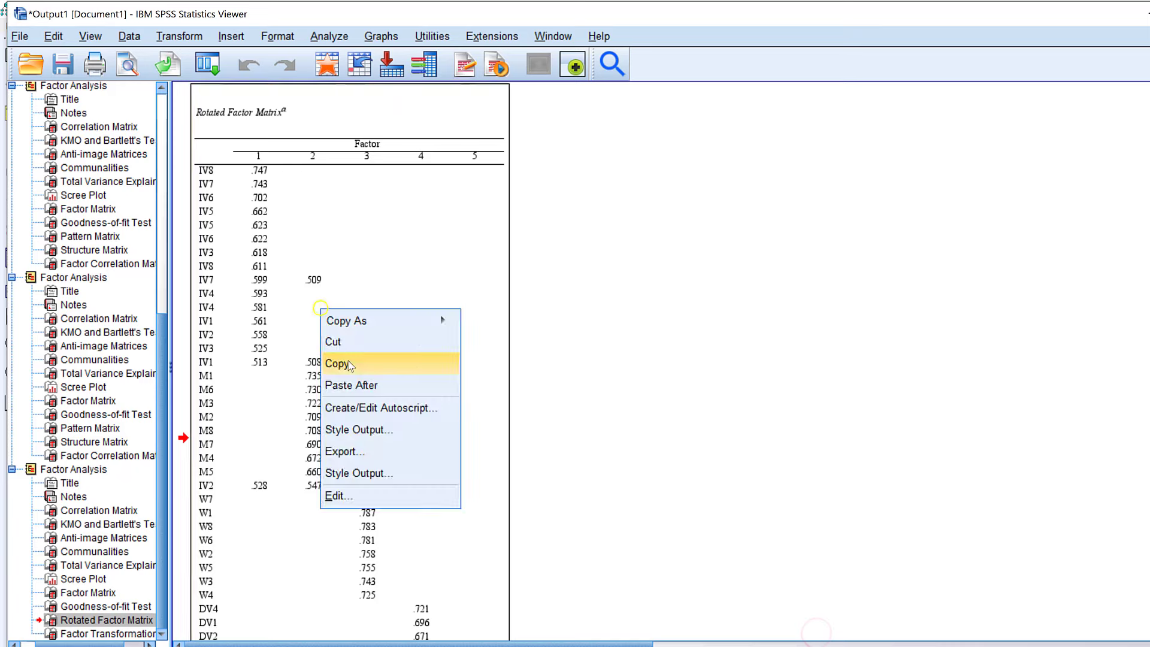
left_click(351, 364)
key("alt+Tab")
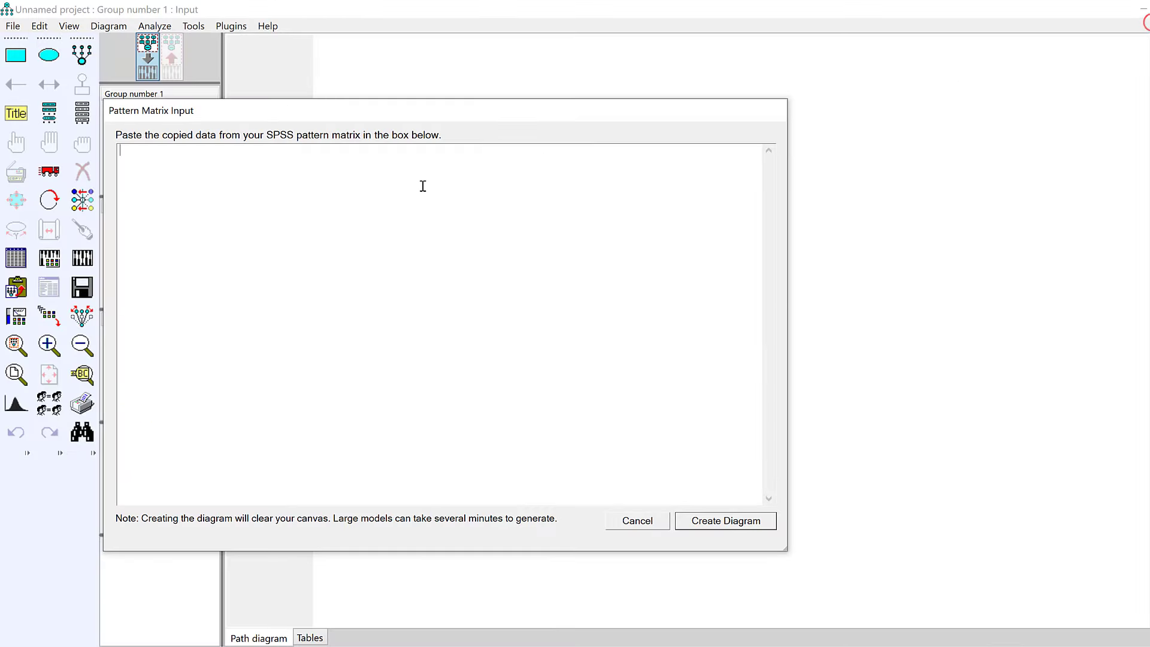
key("ctrl+v")
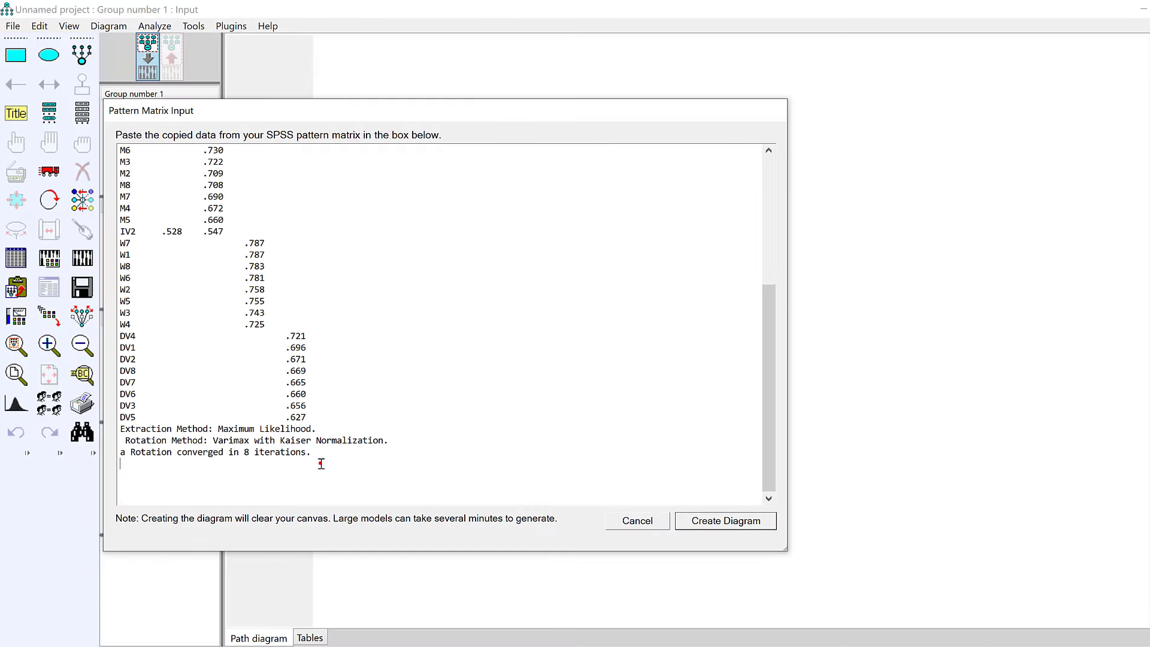
left_click_drag(321, 463, 123, 10)
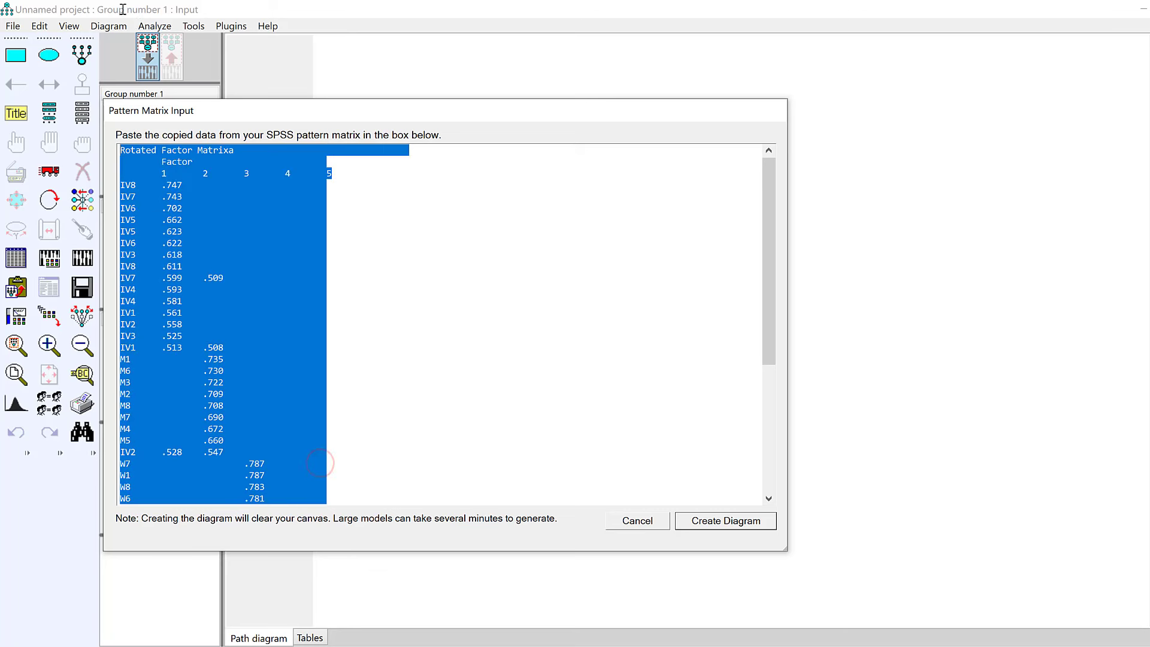
left_click(723, 522)
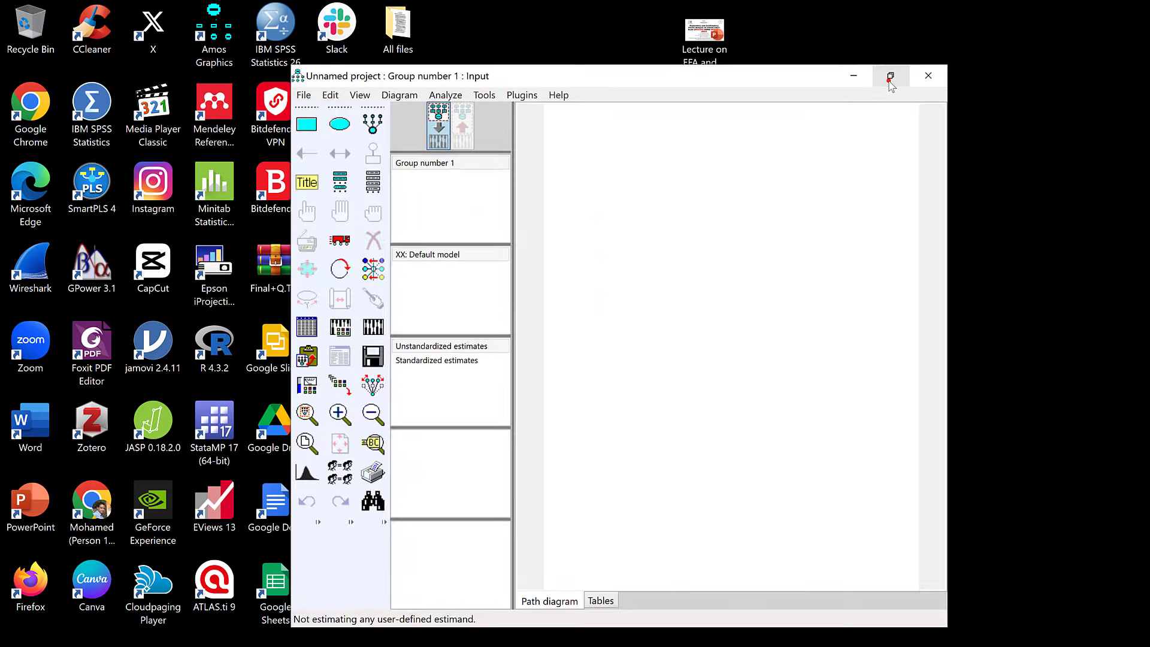
- Maximize the Amos Graphics window
left_click(889, 78)
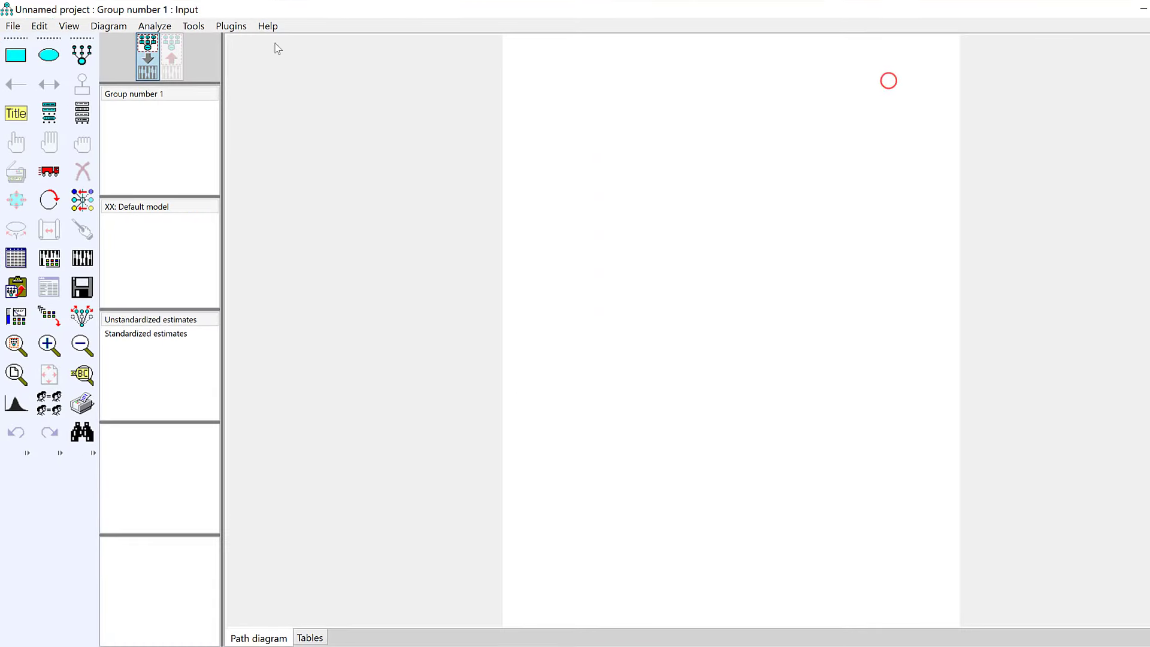
left_click(12, 25)
left_click(39, 25)
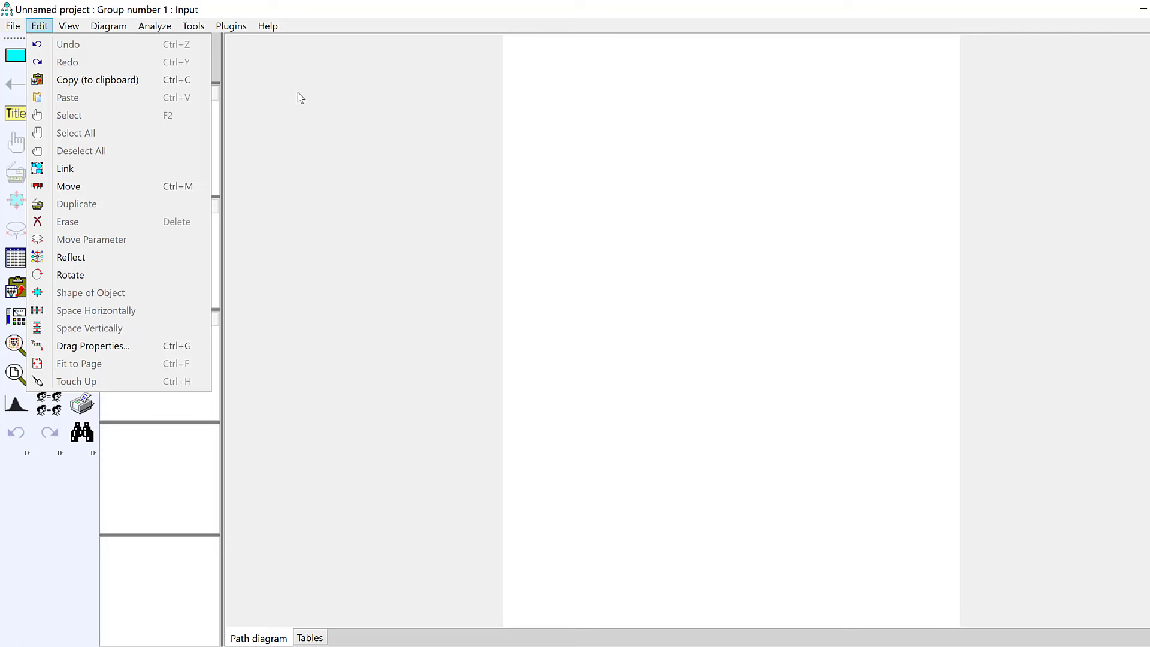
left_click(13, 26)
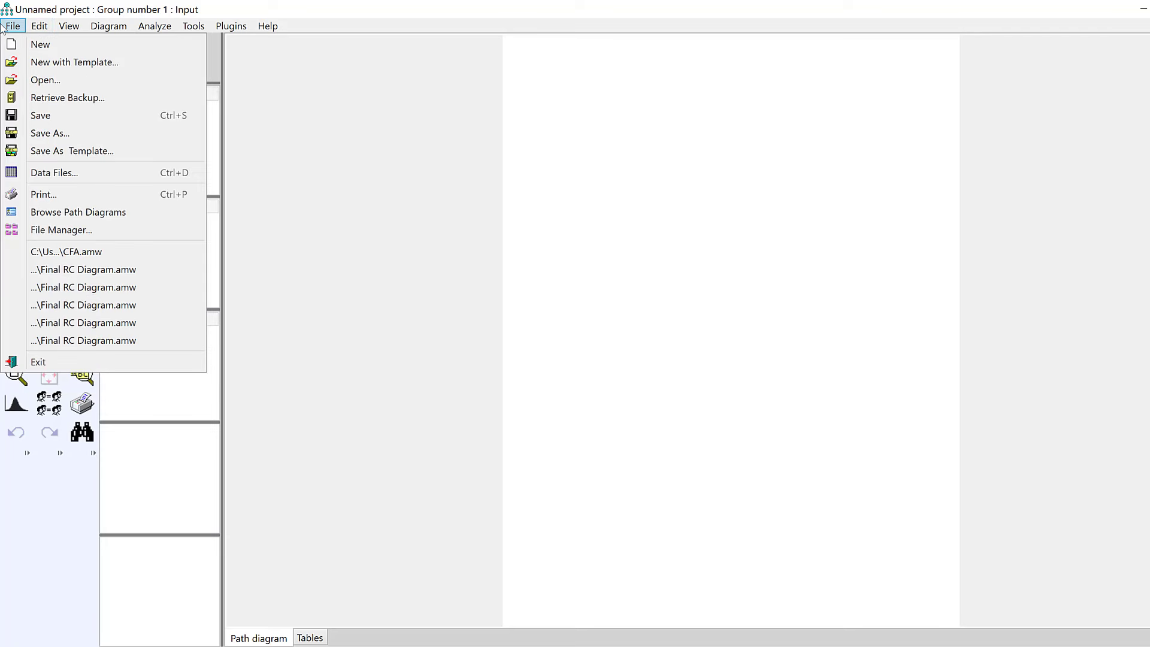
left_click(46, 177)
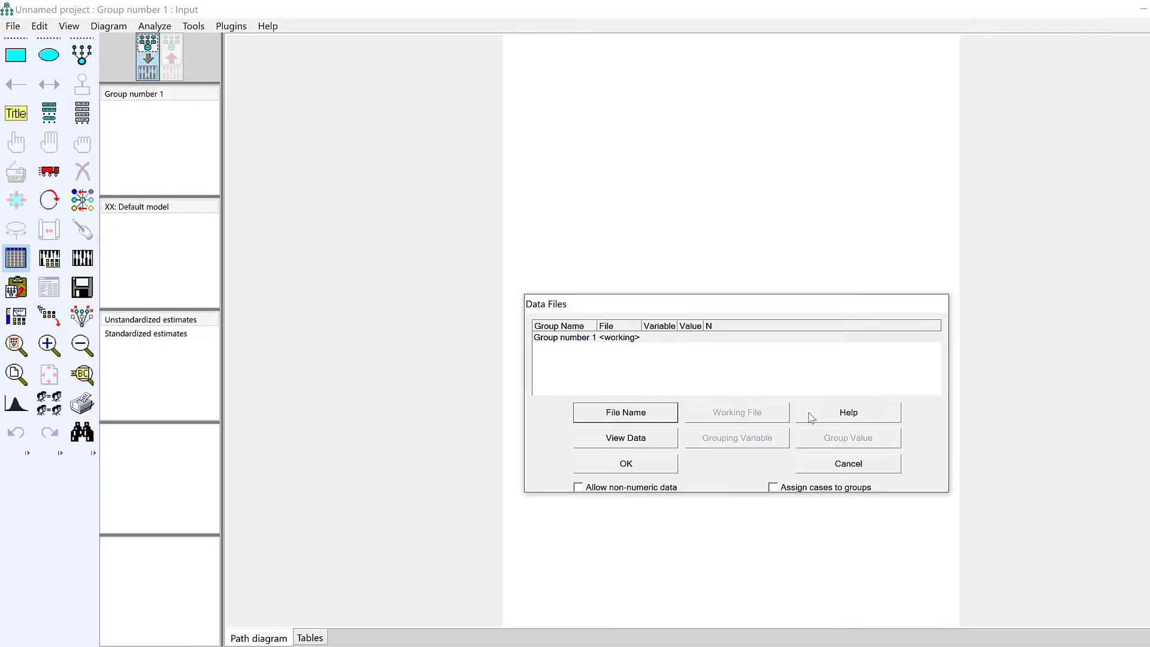
left_click(843, 459)
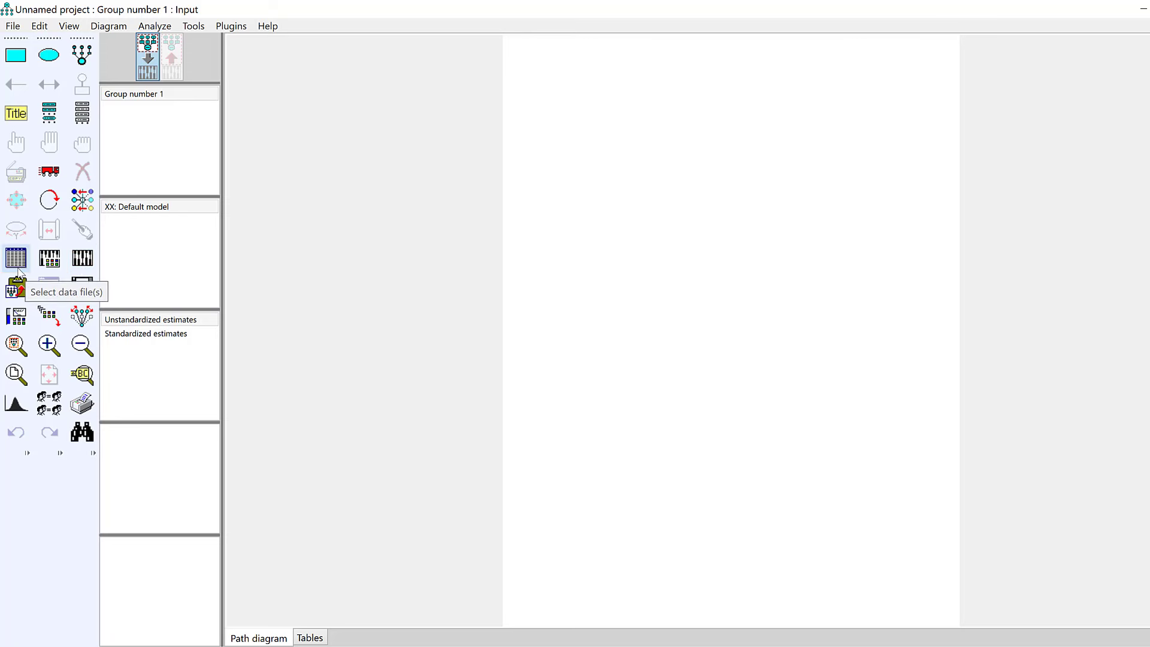
- Attach EFA CFA AMOS SmartPLS Survey Sample.sav from the Desktop as the data file for Group number 1
left_click(11, 26)
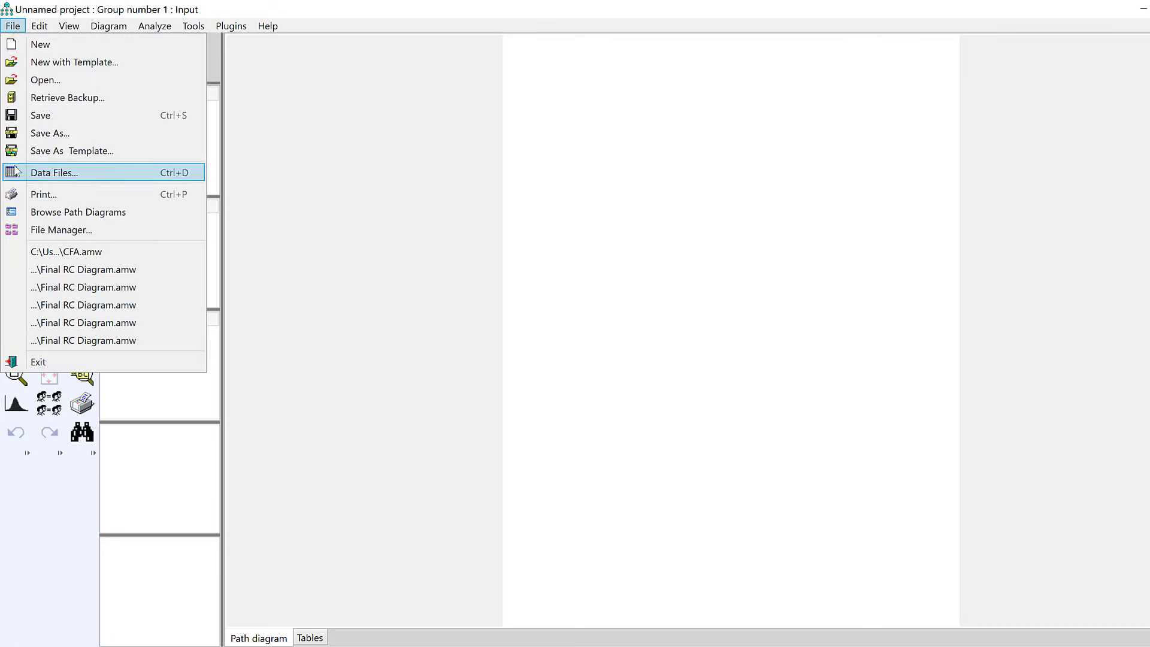
left_click(53, 173)
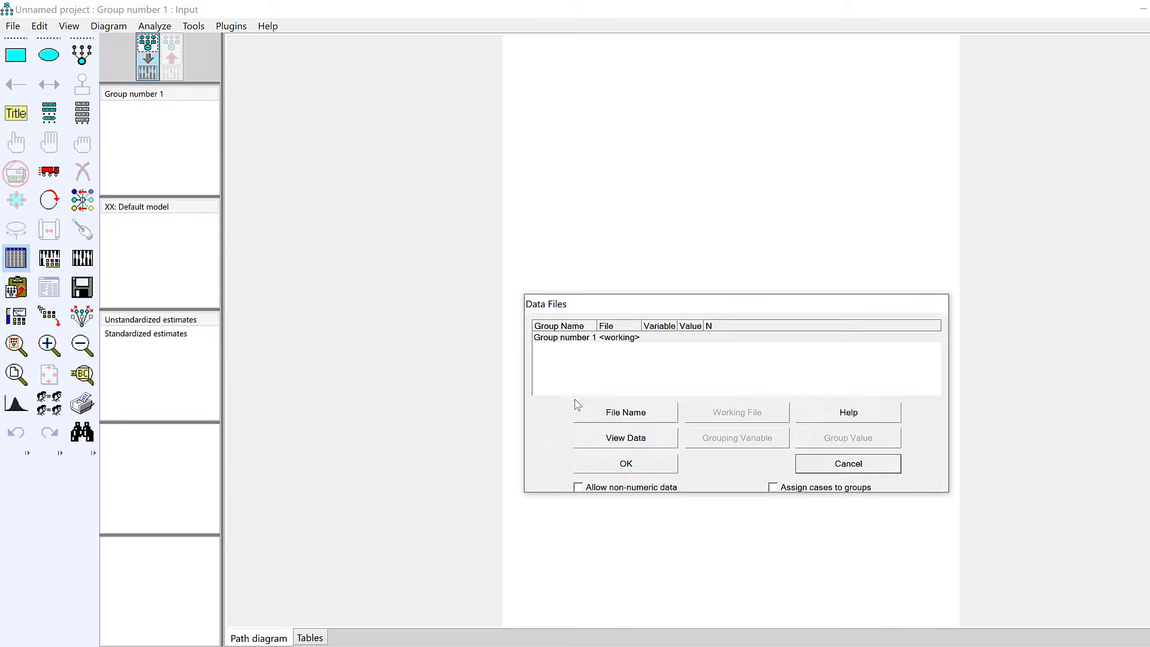
left_click(612, 412)
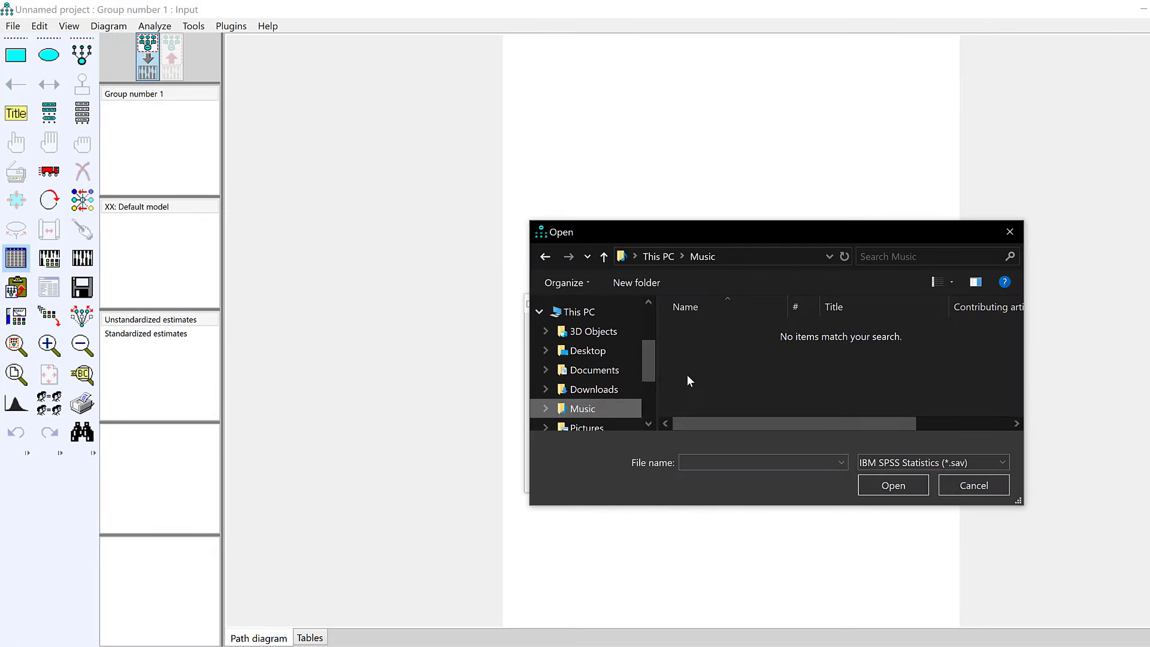
left_click(585, 347)
left_click(740, 382)
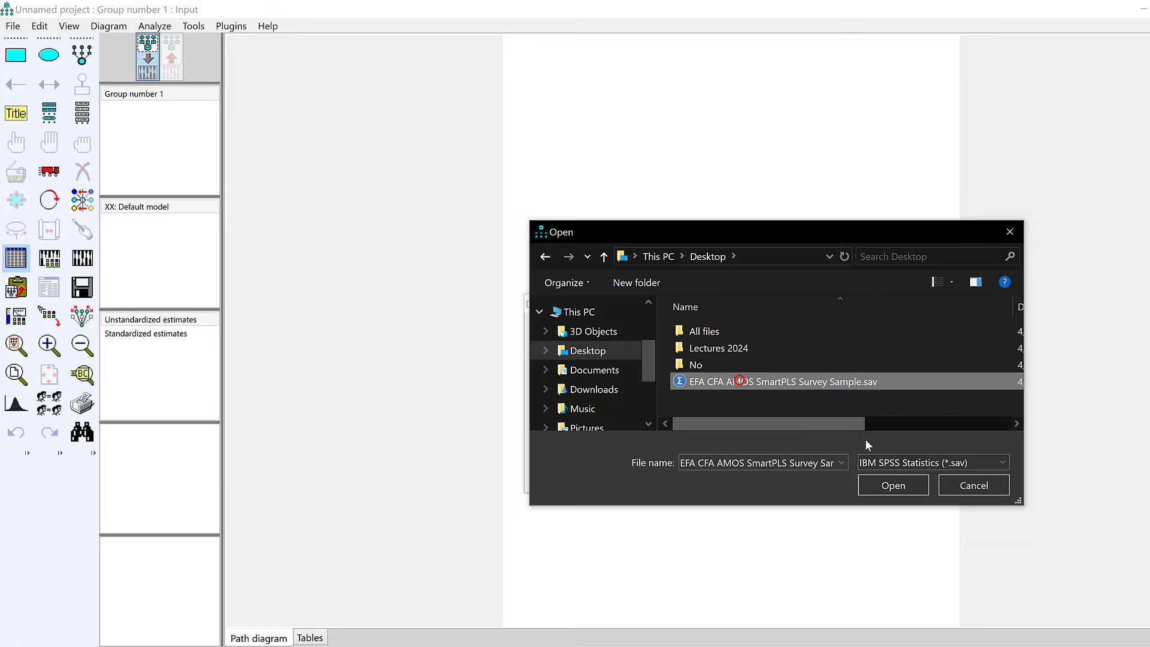
left_click(893, 486)
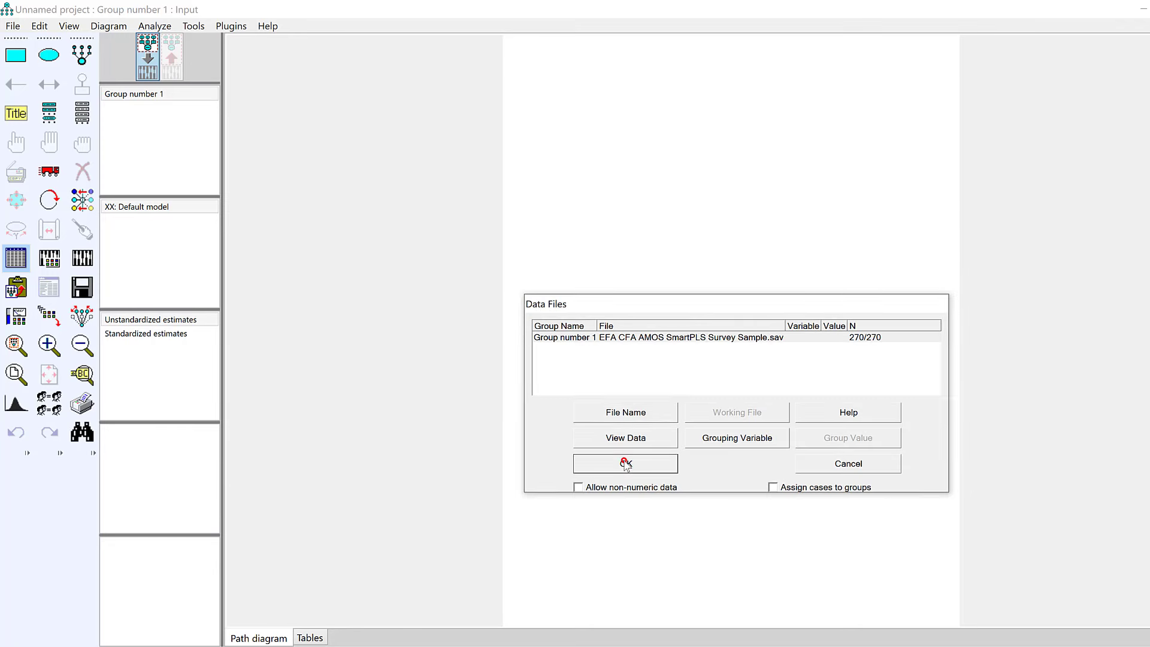
left_click(624, 462)
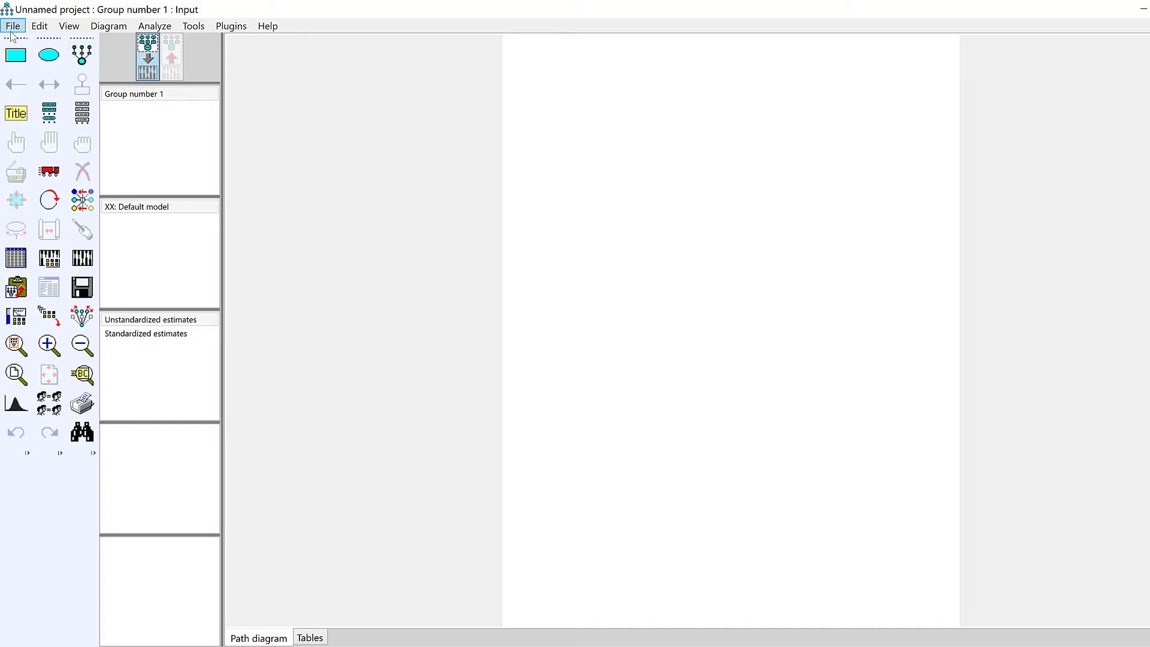
- Save the project on the Desktop as CFA
left_click(12, 25)
left_click(34, 116)
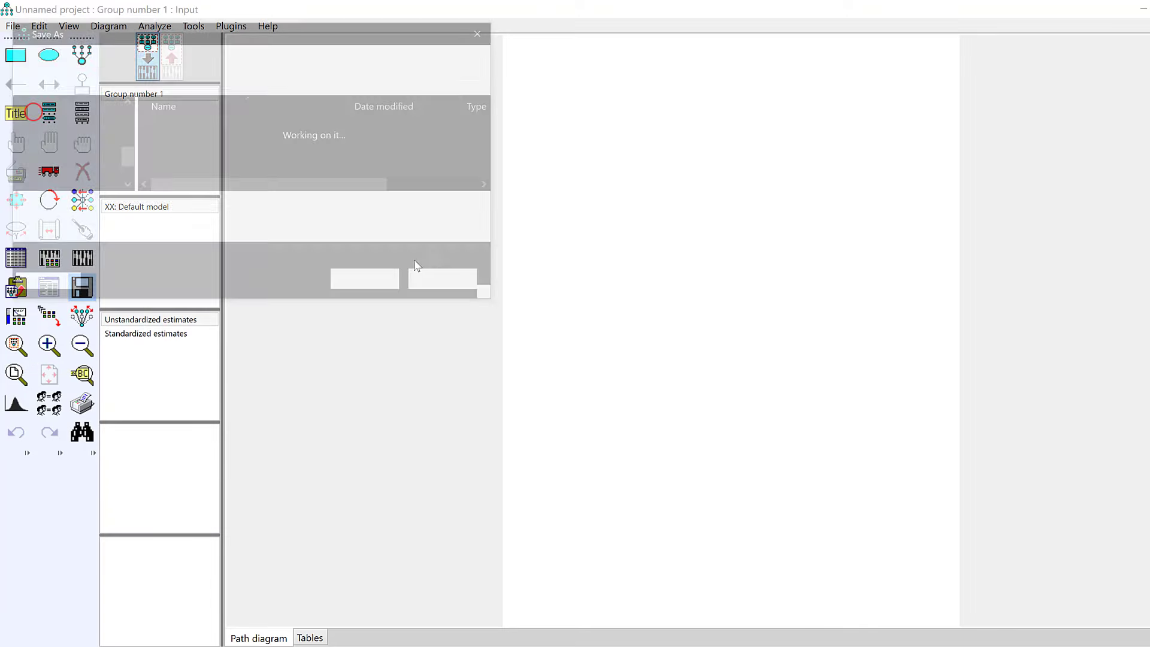
type("CFA")
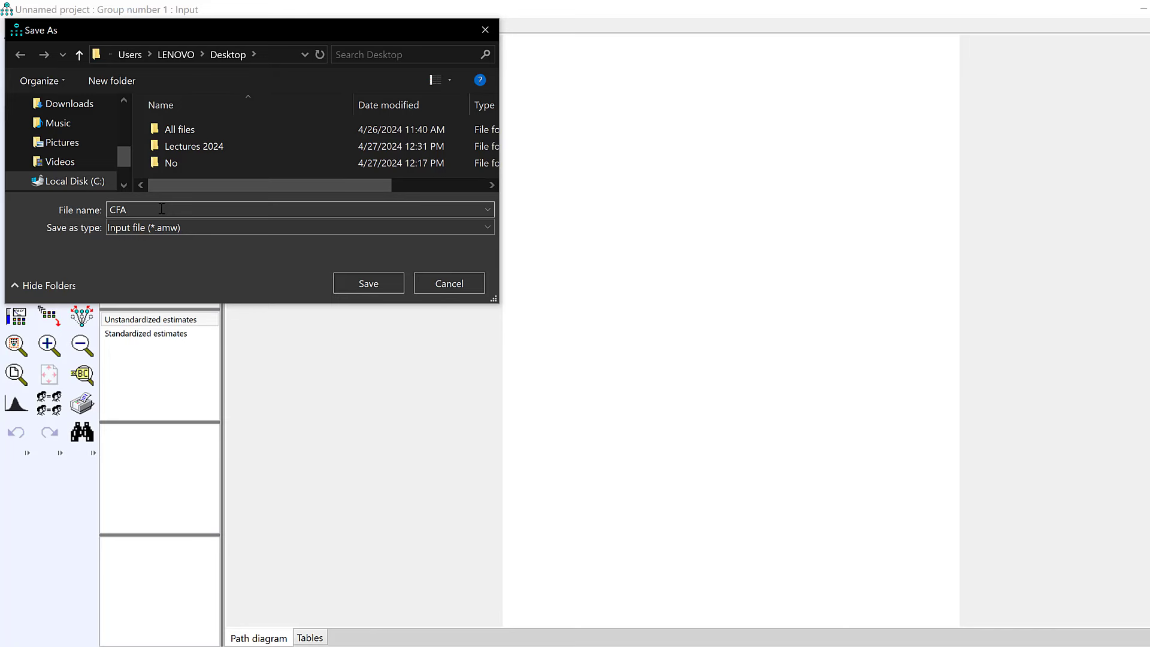
key("Return")
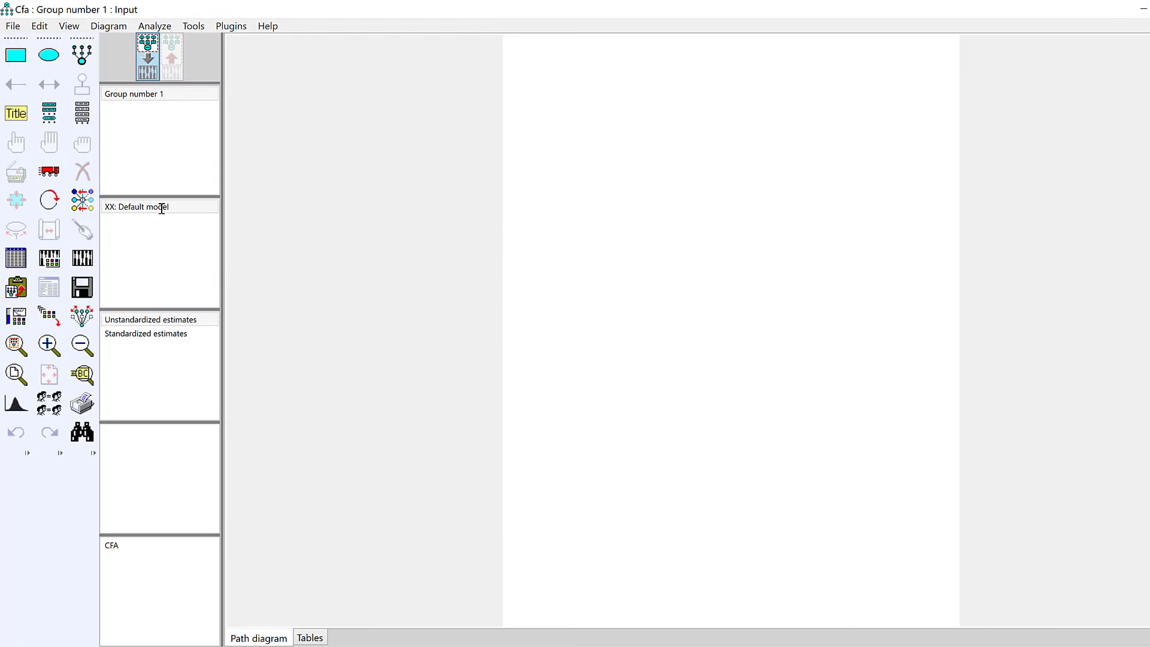
- Create the path diagram with the Pattern Matrix Model Builder from the copied SPSS Rotated Factor Matrix
left_click(231, 26)
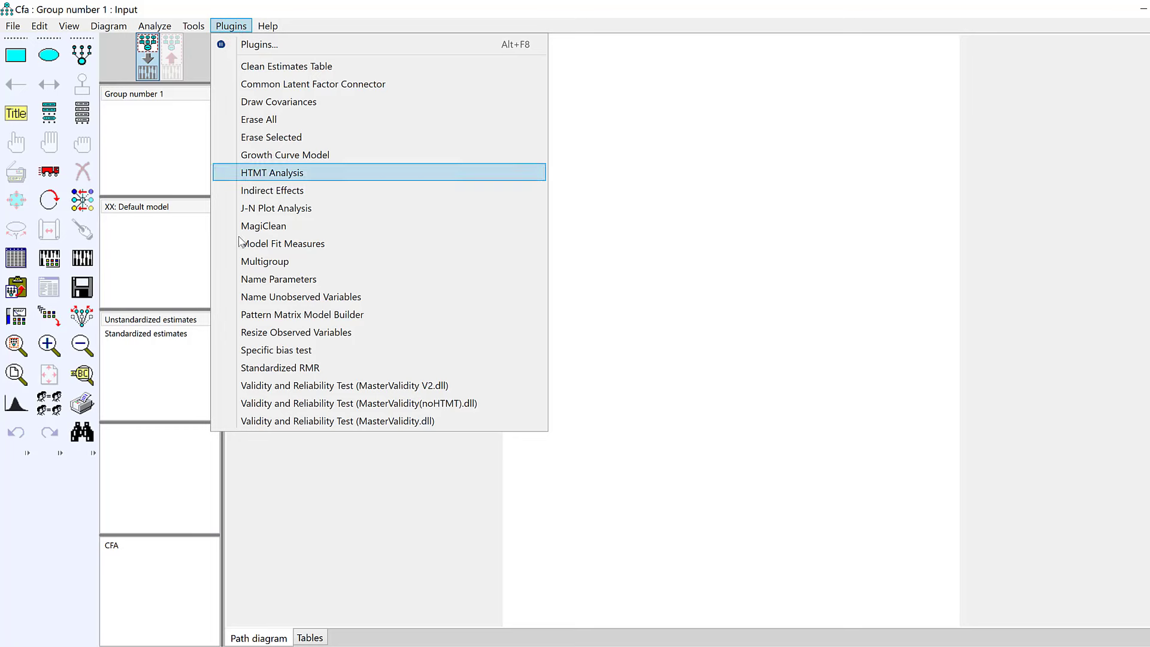
left_click(264, 314)
key("ctrl+v")
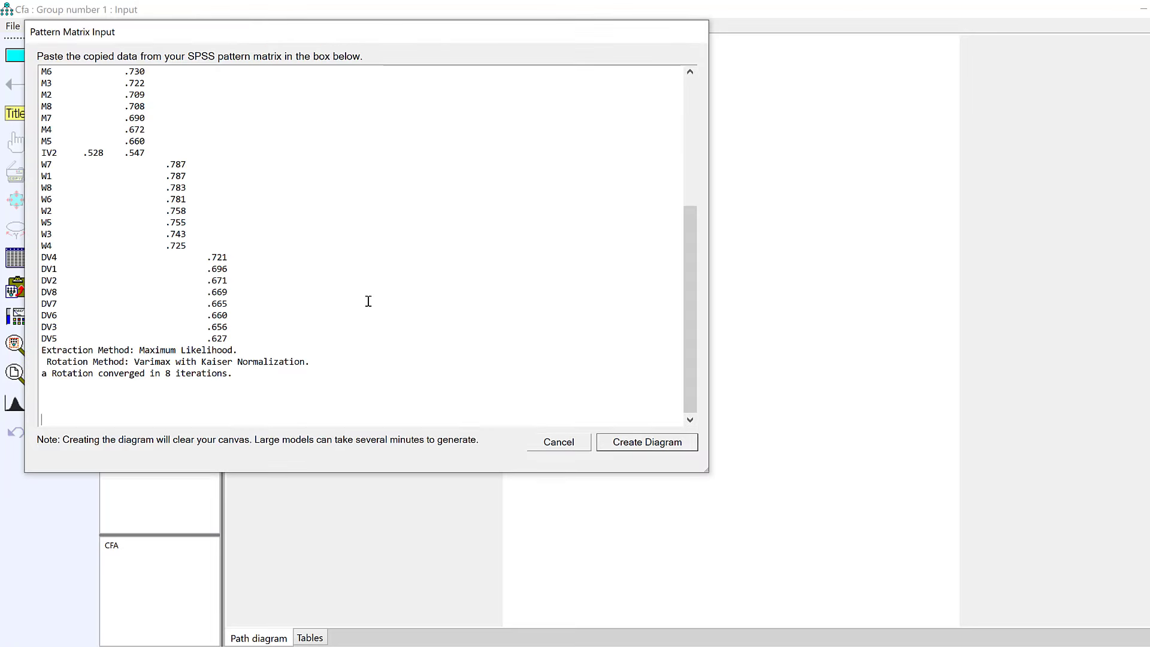
left_click(648, 446)
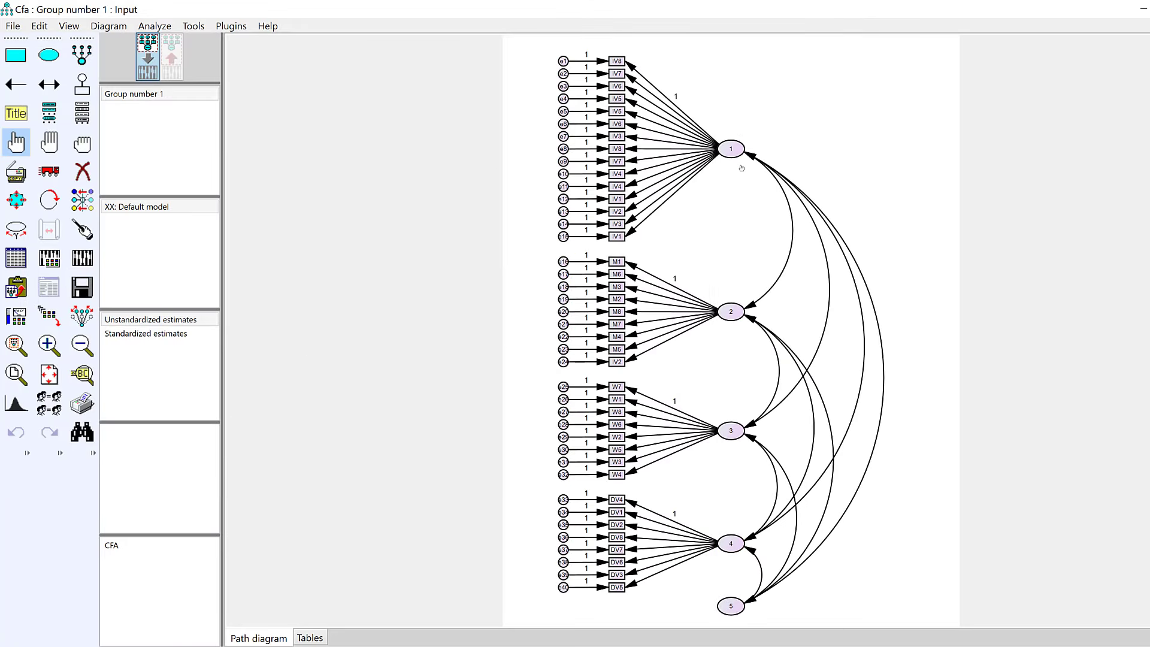
- Name the latent factor 1 DV in its object properties
double_click(732, 150)
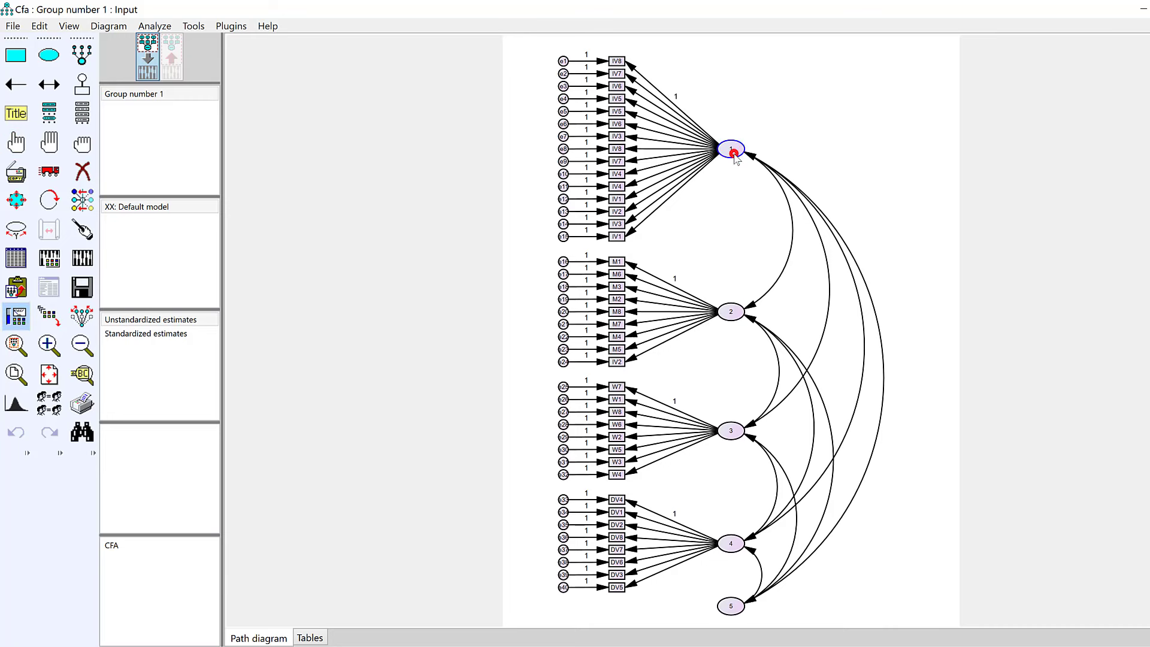
double_click(468, 303)
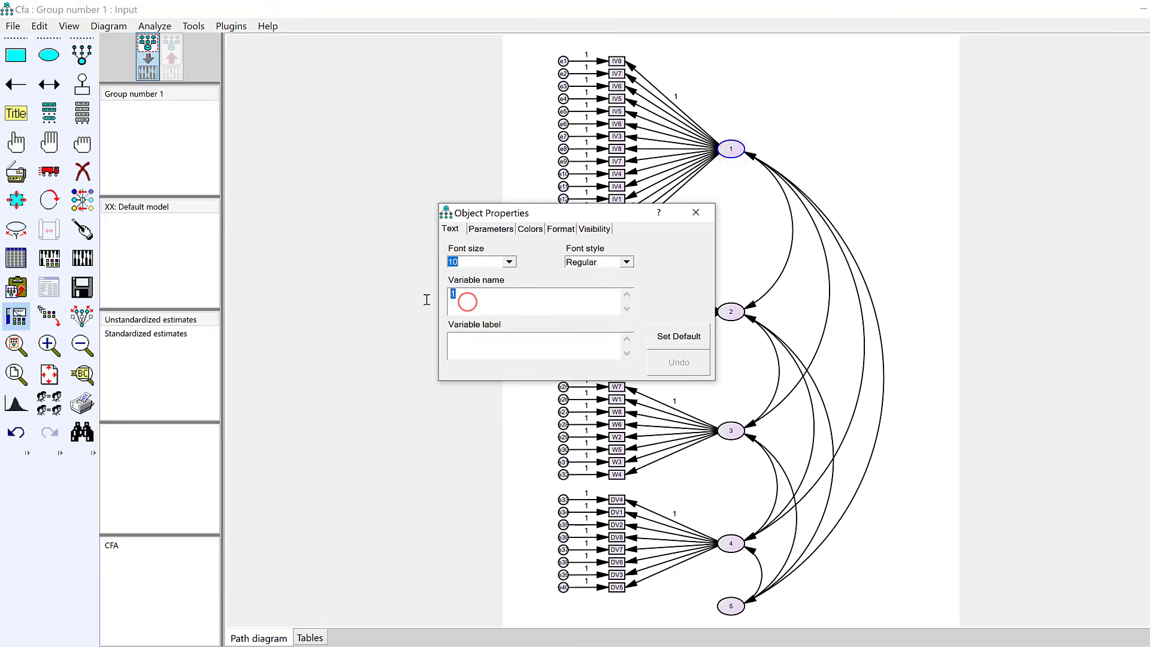
type("DV")
left_click(696, 212)
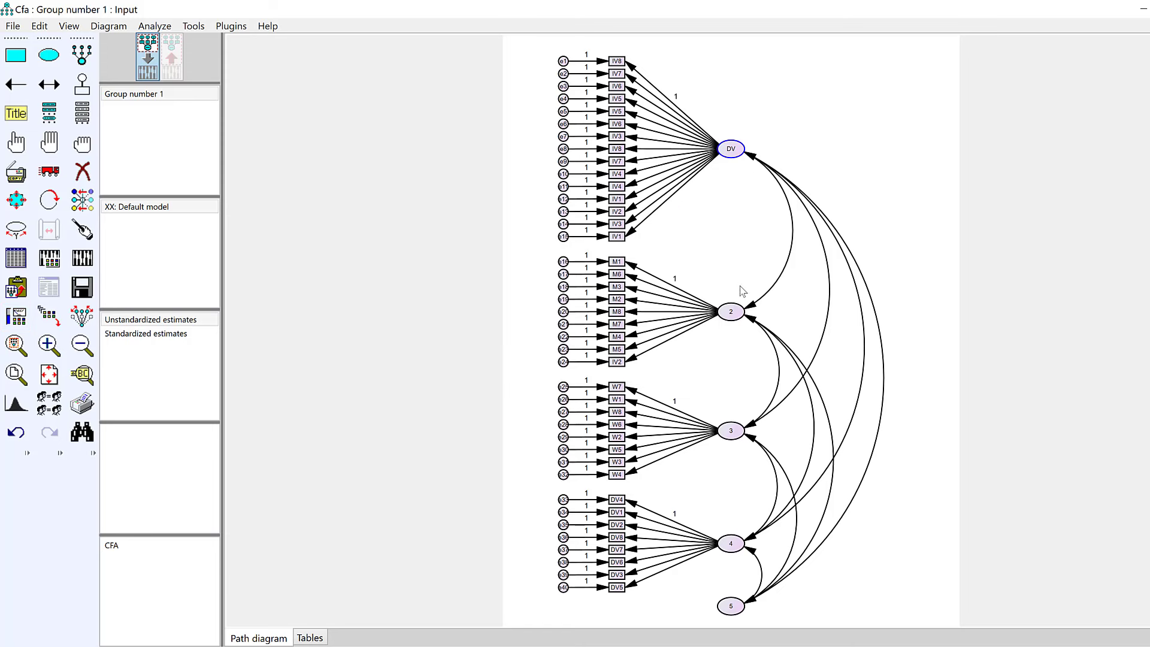
- Erase the latent factor 5, which has no indicators, from the path diagram
left_click(735, 610)
left_click(82, 172)
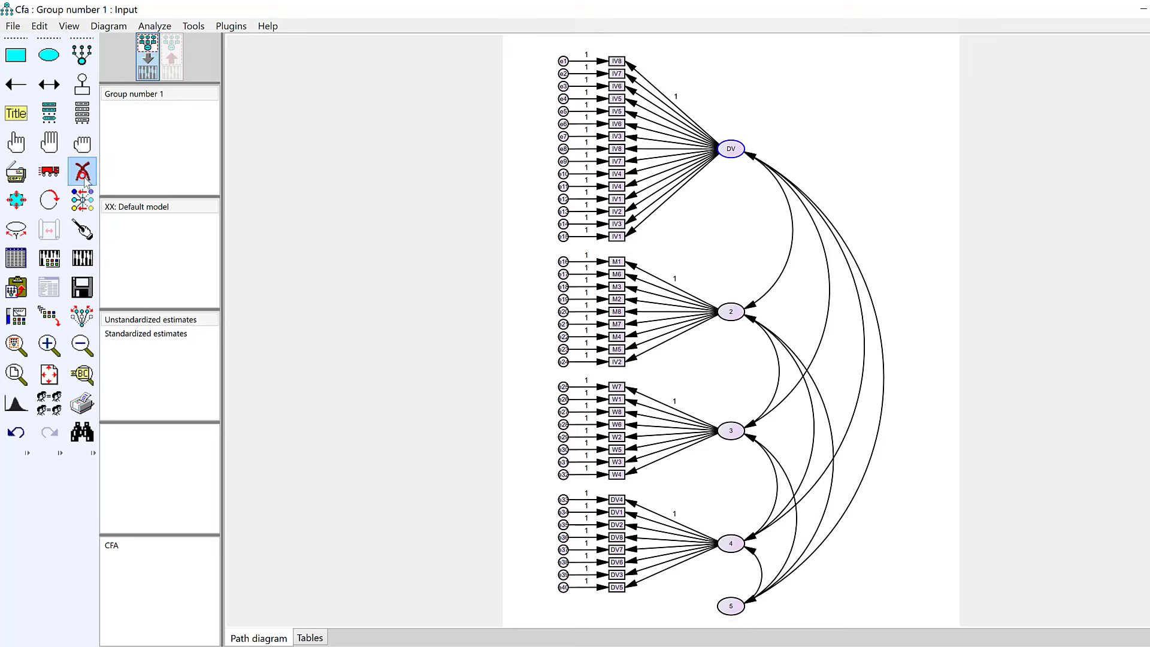
left_click(737, 610)
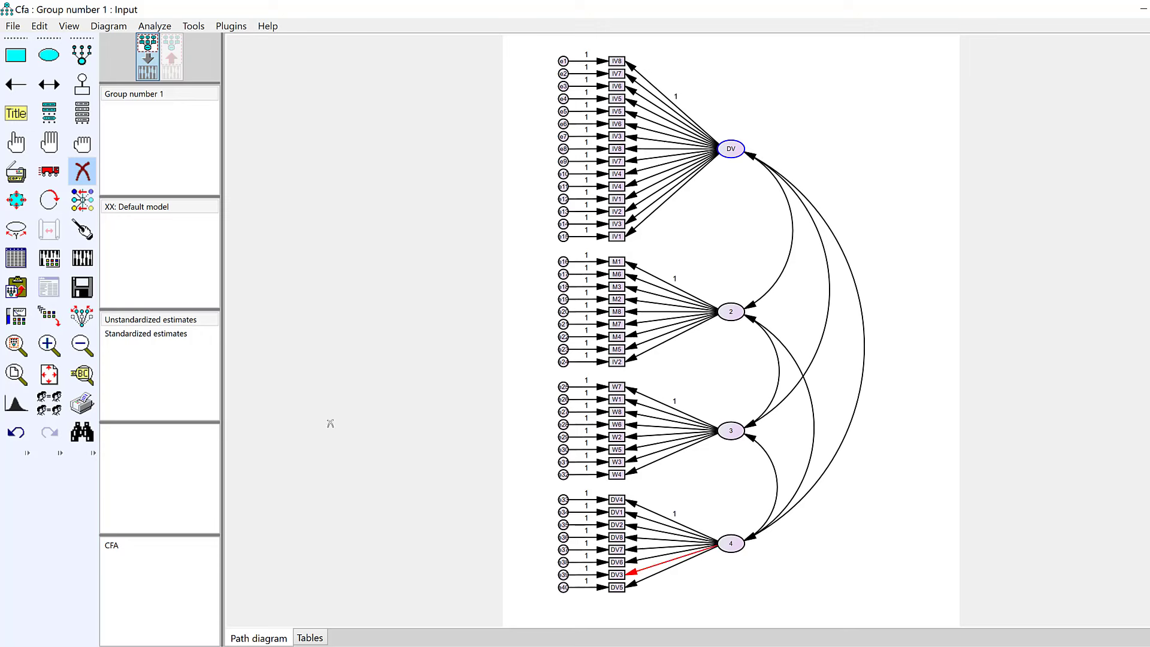
- Try to calculate the model's estimates and dismiss the error message
left_click(154, 29)
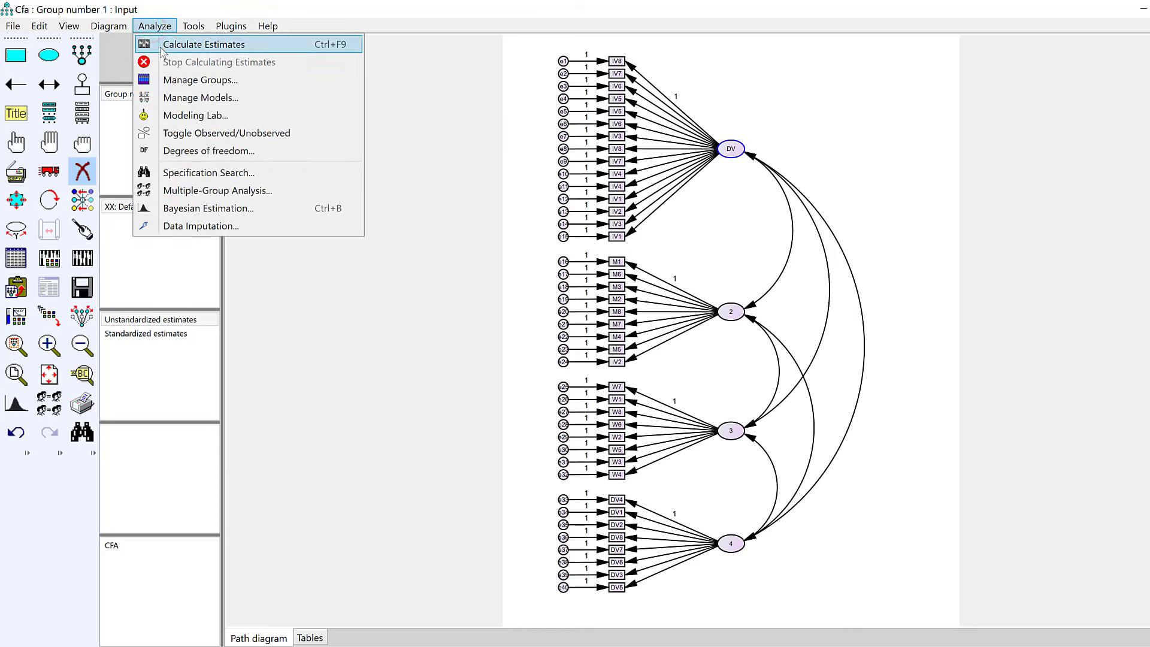
left_click(83, 261)
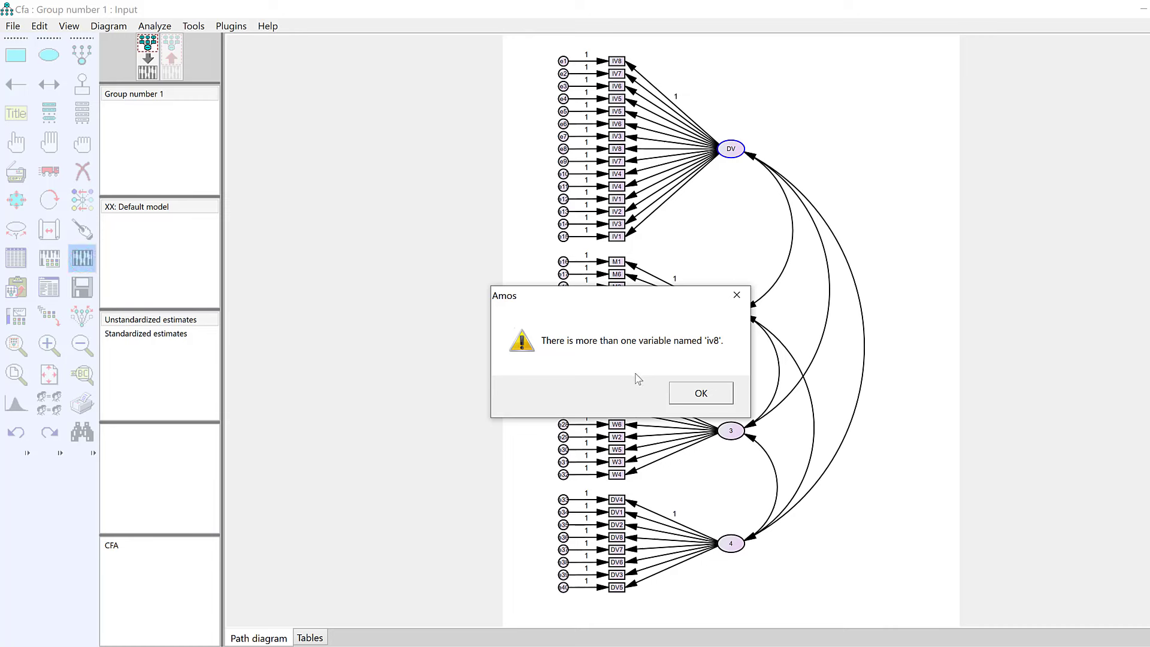
left_click(700, 395)
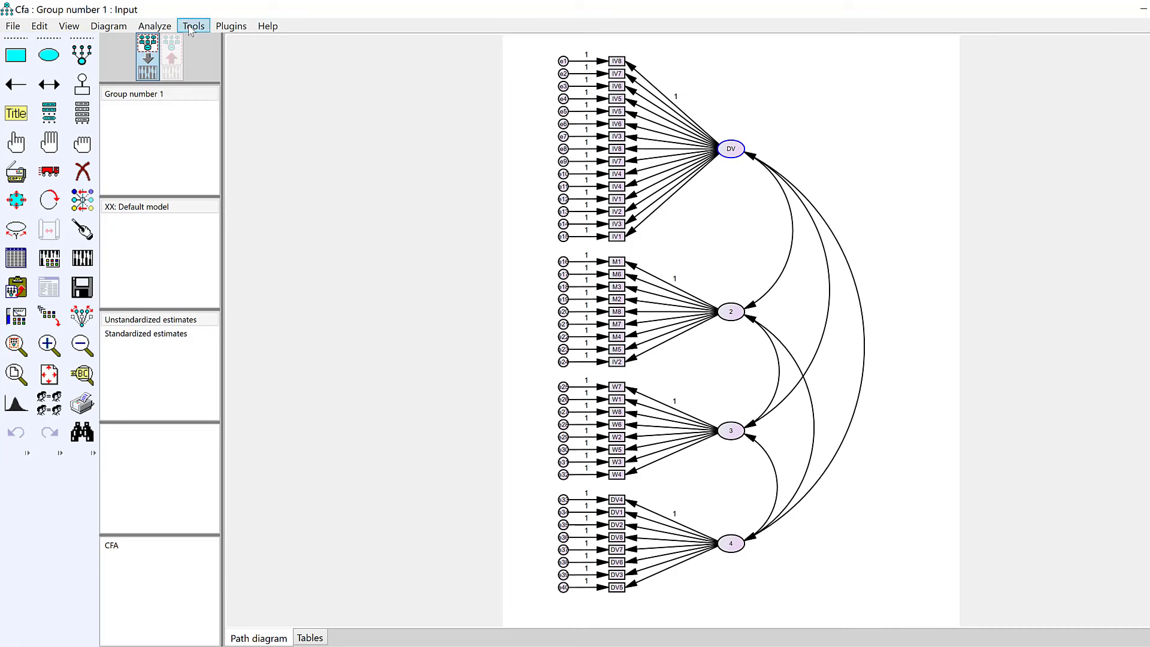
left_click(154, 26)
left_click(179, 41)
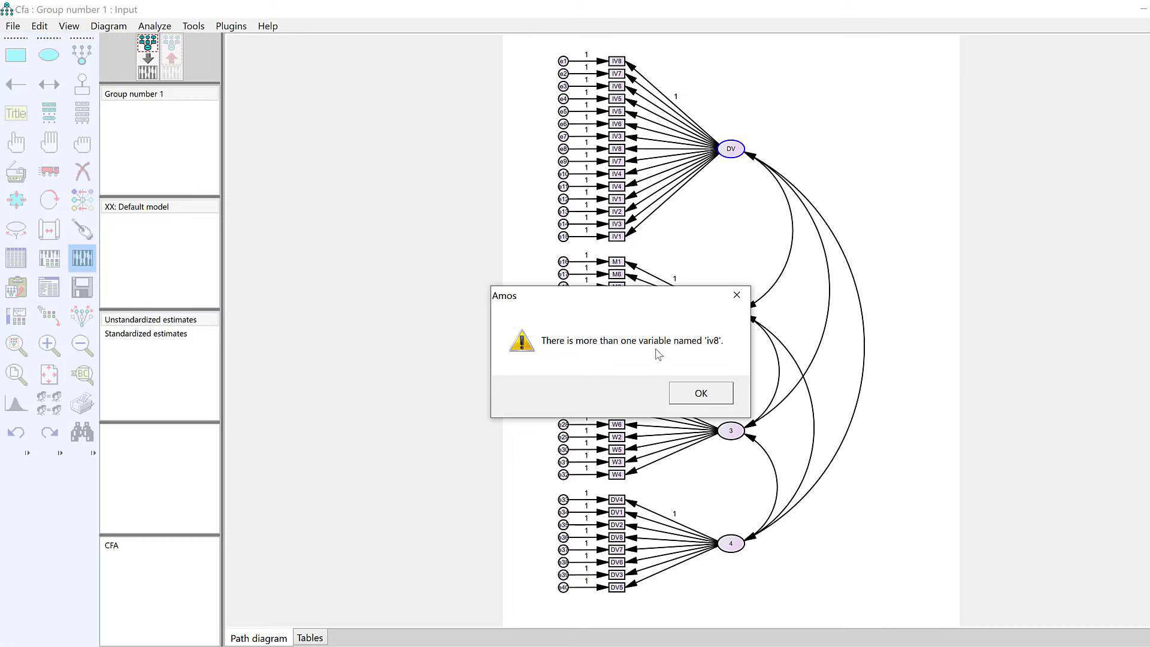
left_click(737, 296)
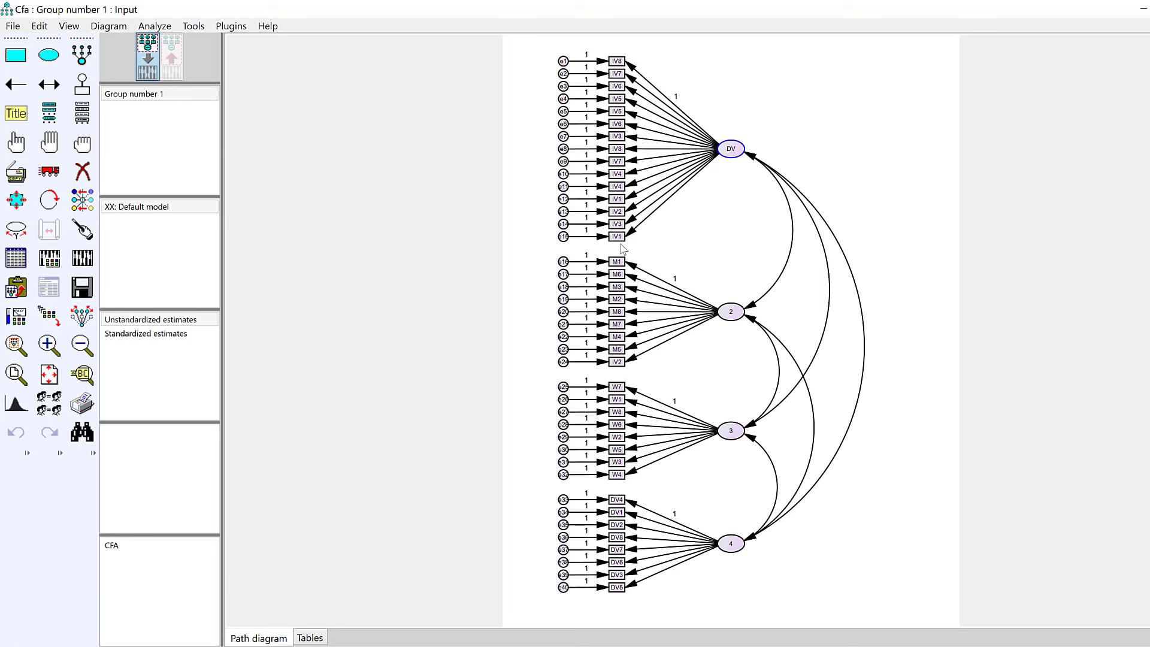
- Erase the duplicate IV4, IV8 and IV5 indicators of the DV factor together with their error terms
left_click(617, 187)
left_click(82, 171)
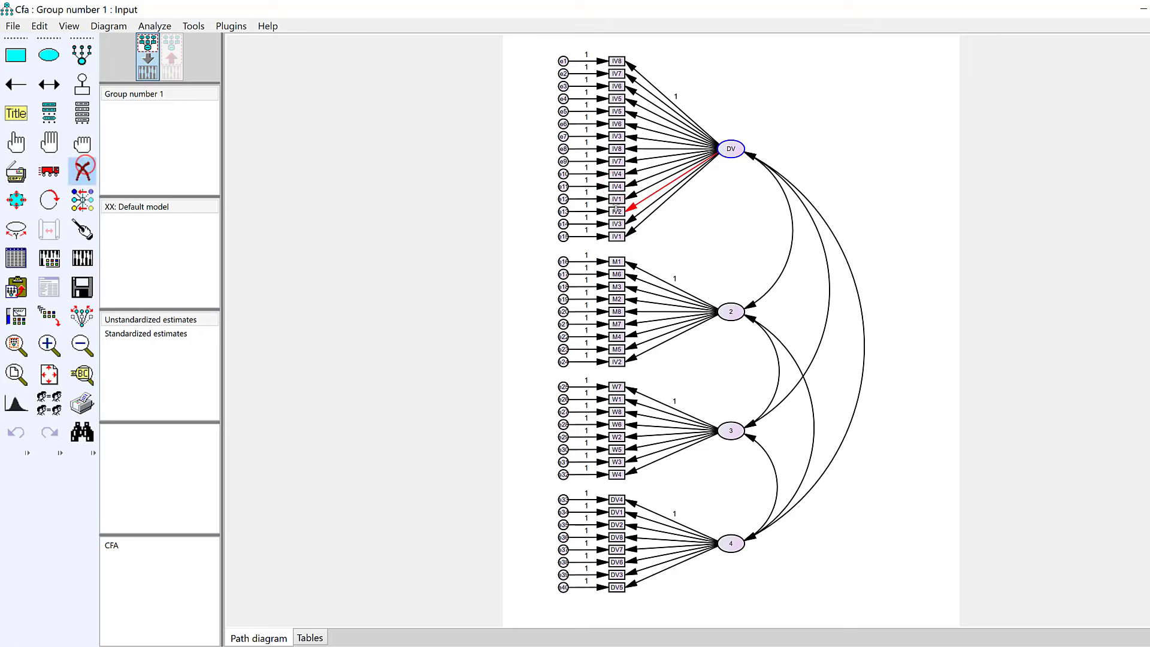
left_click(619, 187)
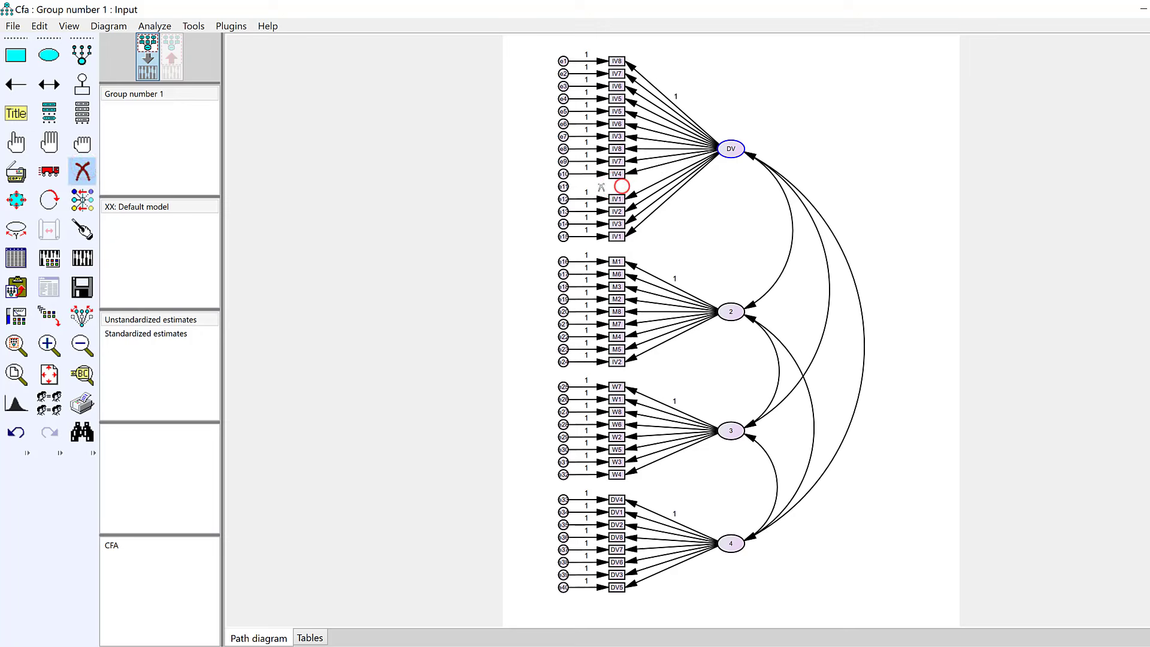
left_click(566, 186)
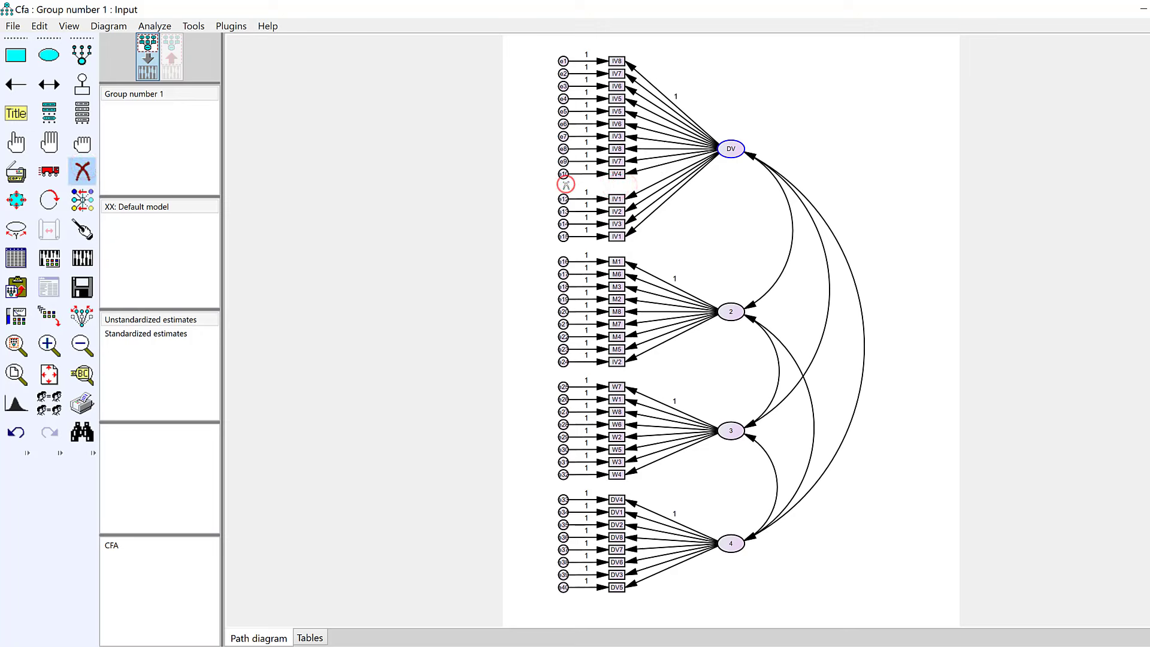
left_click(617, 149)
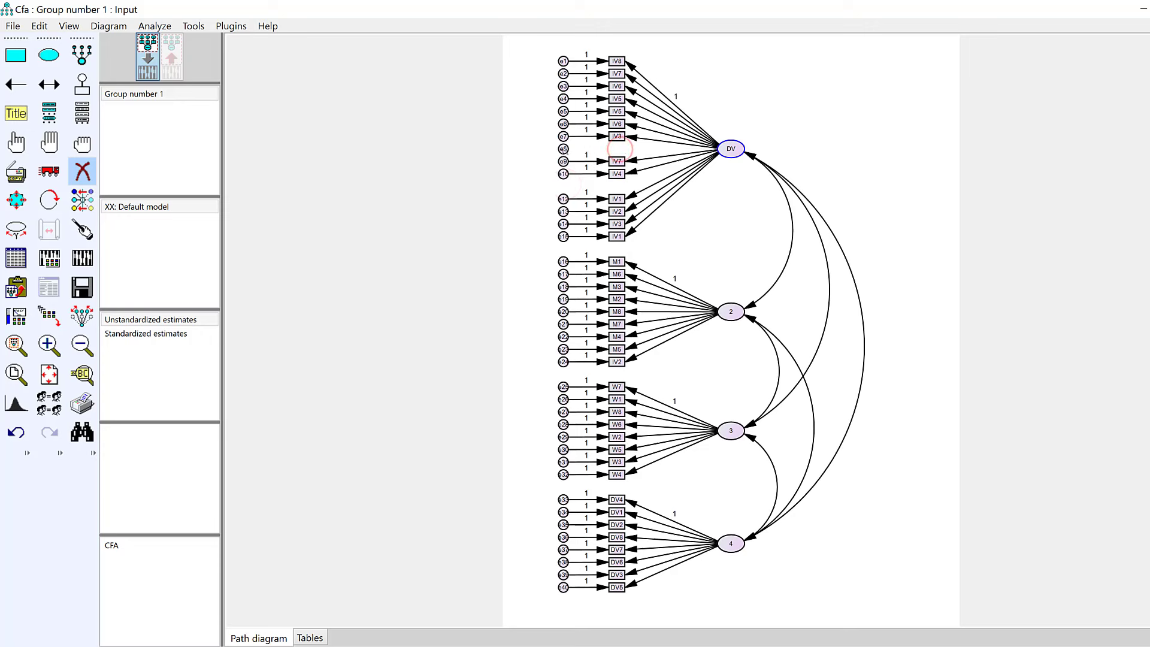
left_click(562, 149)
left_click(617, 111)
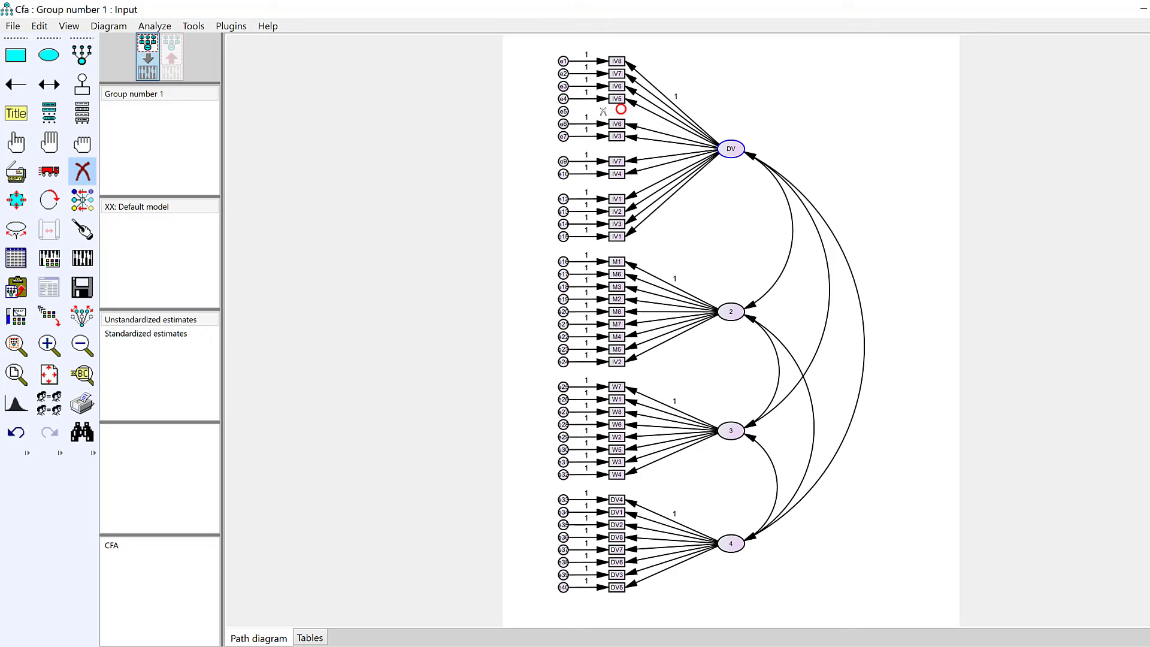
left_click(561, 110)
- Try to recalculate the estimates for the reduced DV factor and dismiss the error message
left_click(154, 26)
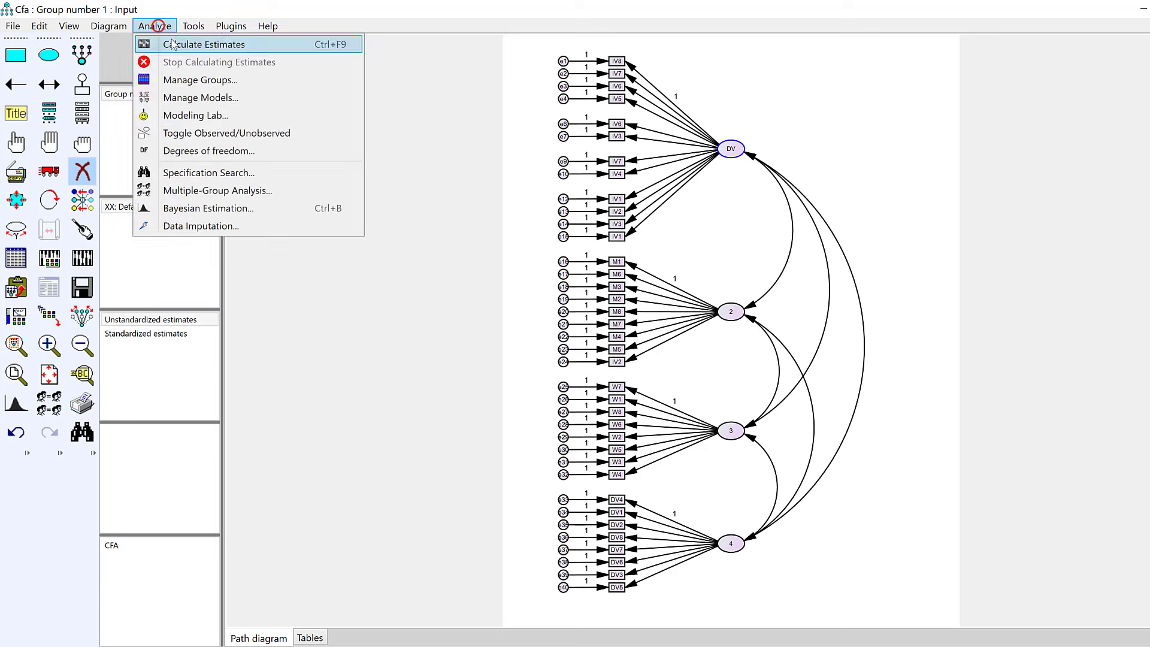
left_click(197, 43)
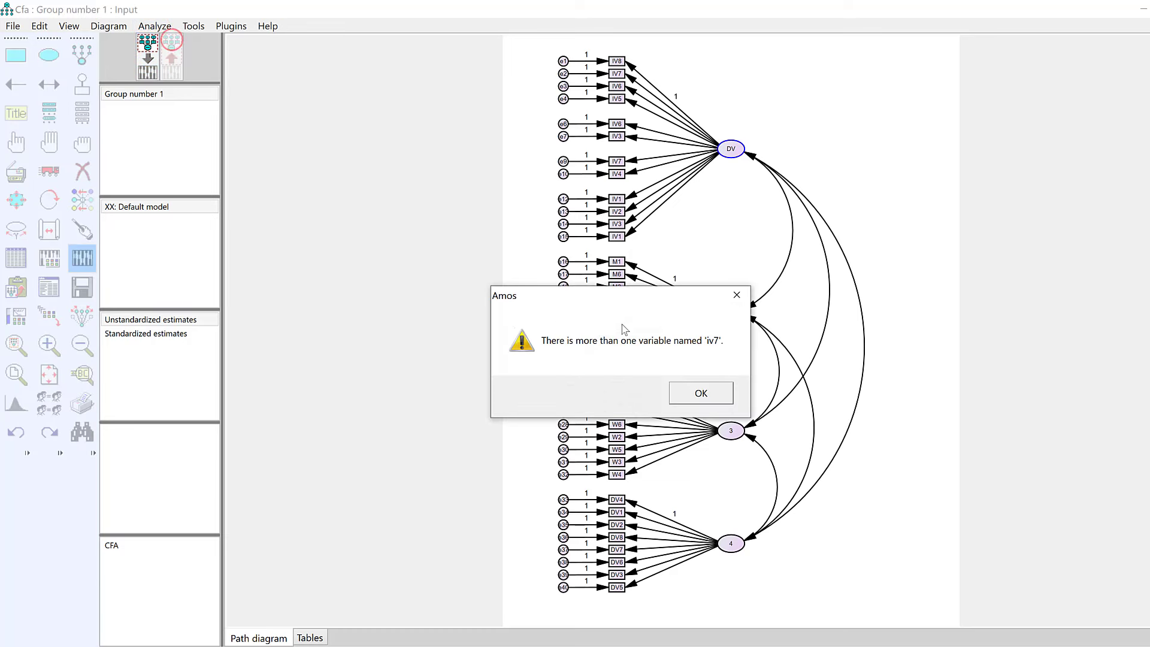
left_click(696, 393)
- Erase the duplicate IV7, IV6 and IV1 indicators of the DV factor together with their error terms
left_click(82, 170)
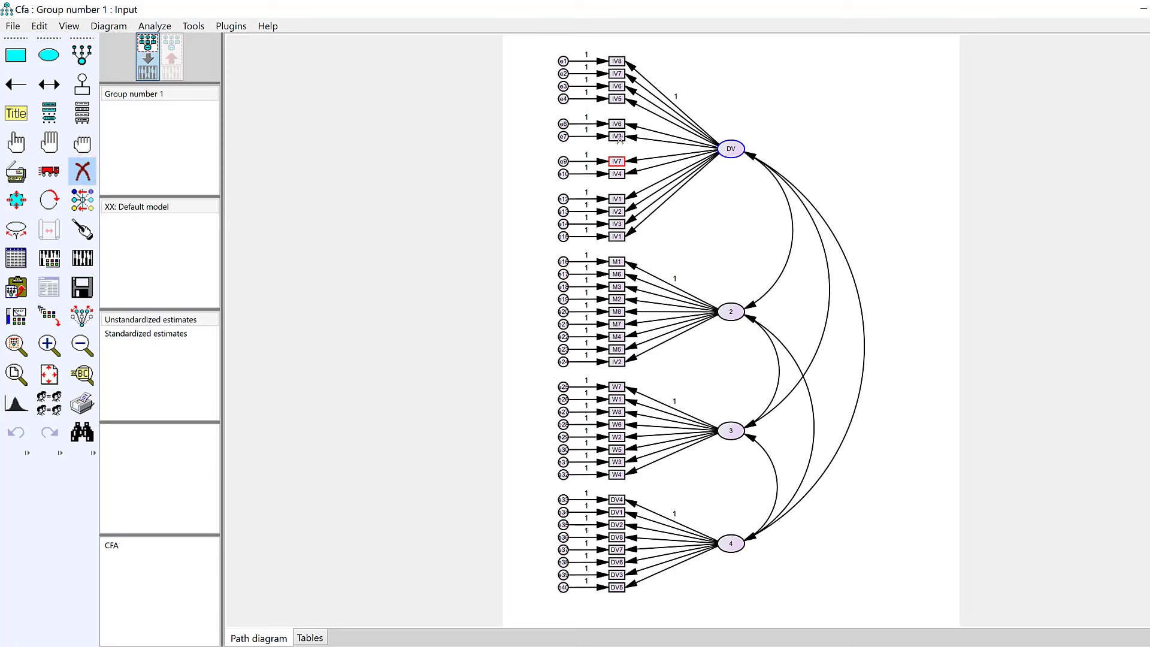
left_click(619, 74)
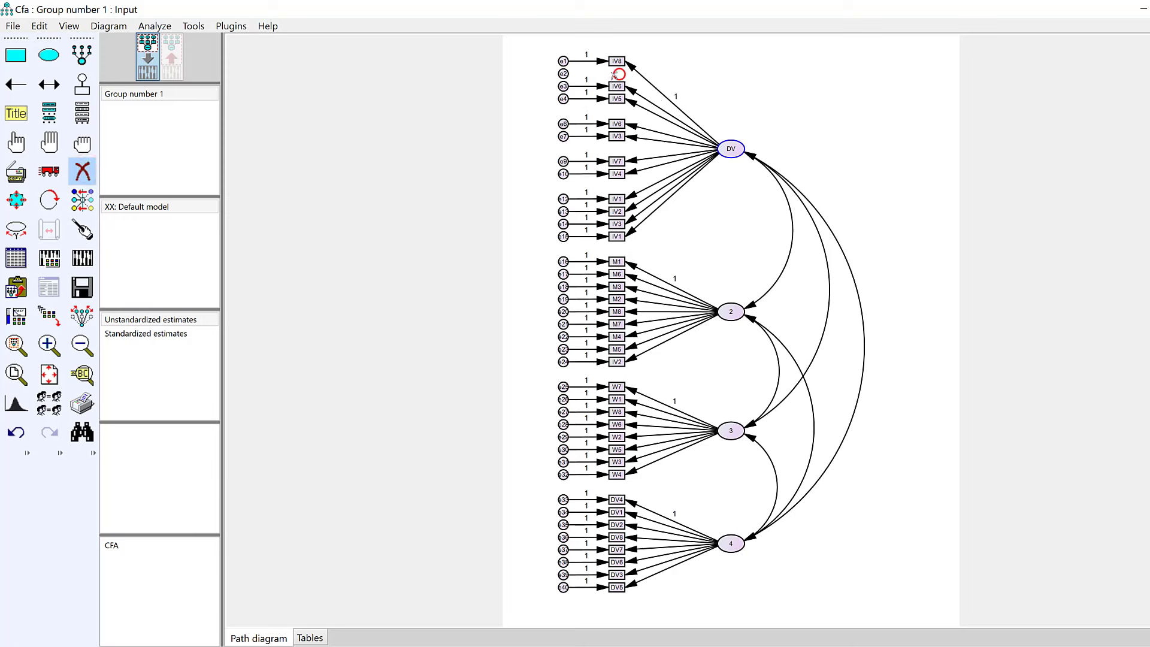
left_click(562, 74)
left_click(620, 124)
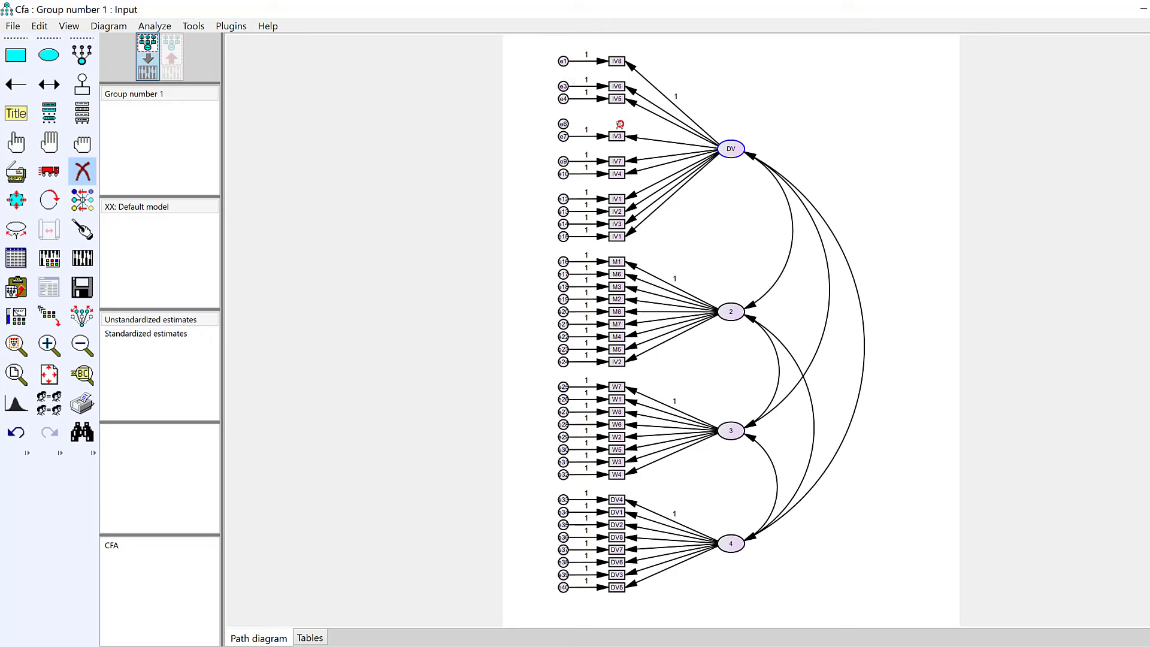
left_click(563, 124)
left_click(617, 199)
left_click(564, 198)
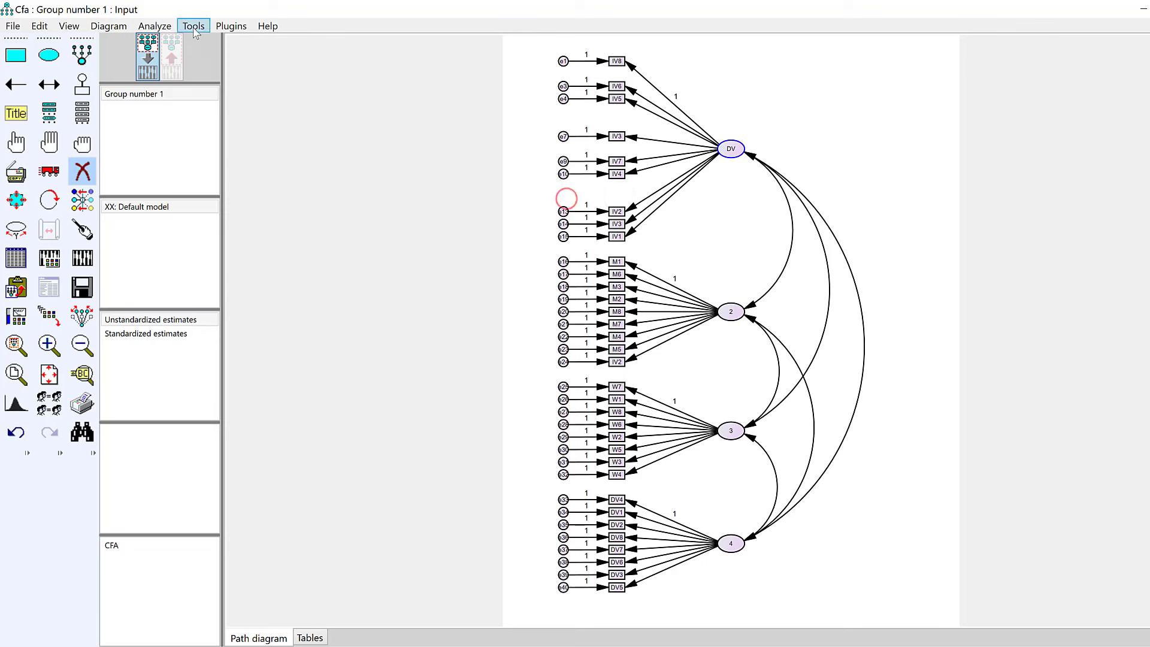
- Try to calculate the estimates with the remaining DV indicators and dismiss the error message
left_click(155, 26)
left_click(176, 40)
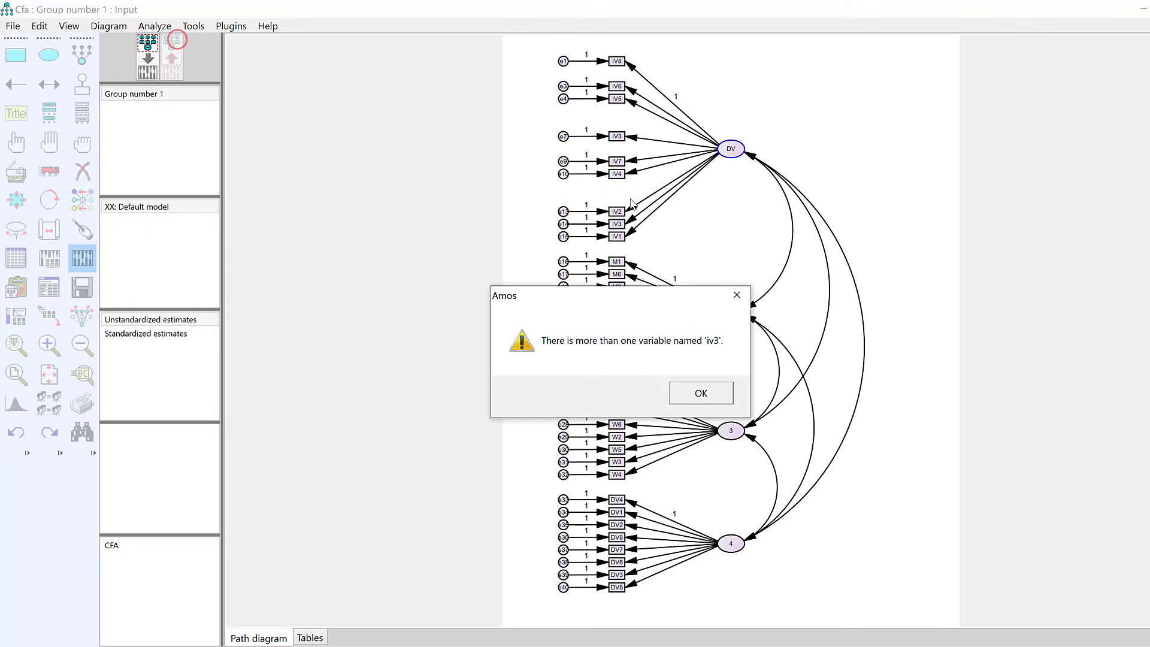
left_click(700, 394)
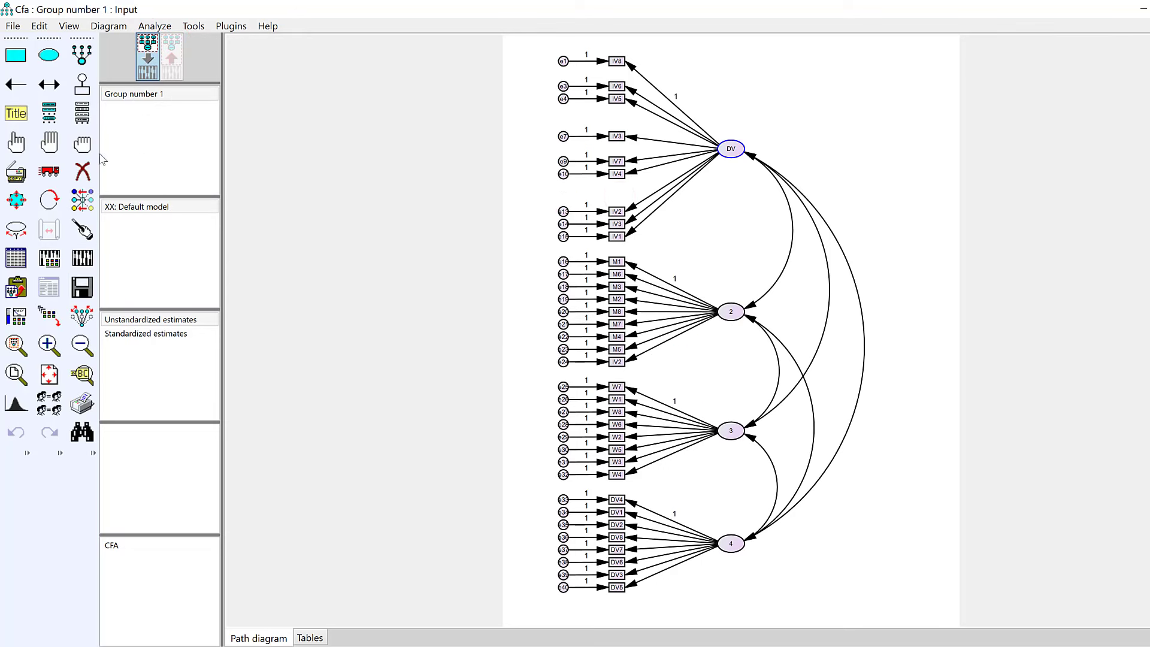
- Erase the upper duplicate IV3 indicator of the DV factor together with its error term
left_click(83, 172)
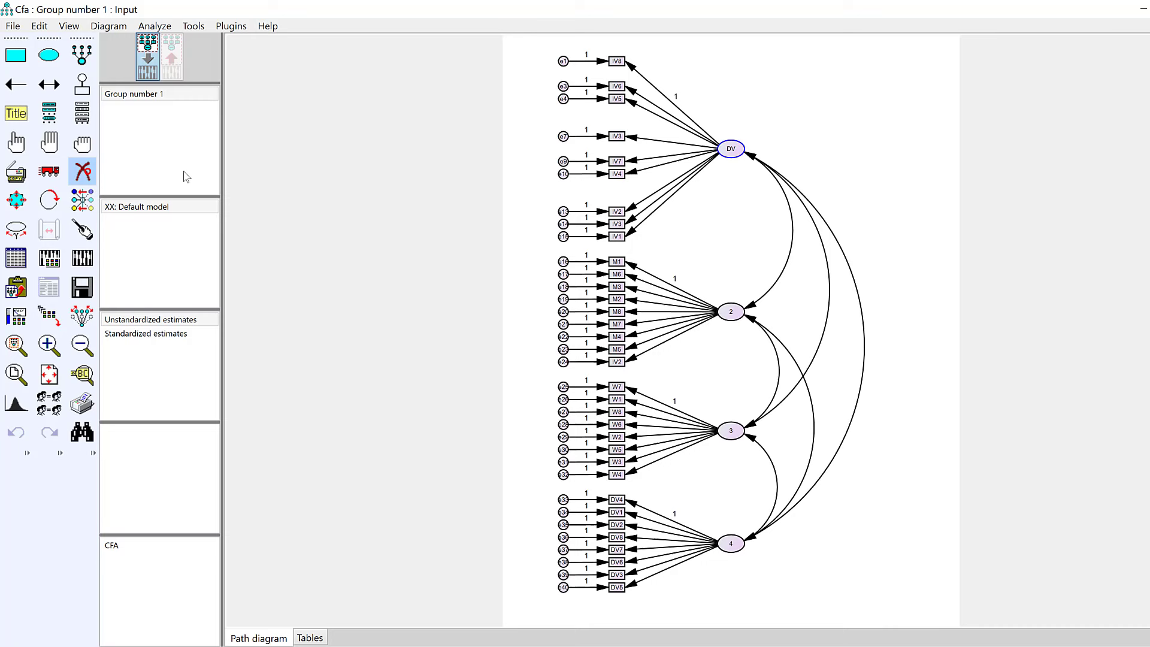
left_click(617, 136)
left_click(564, 136)
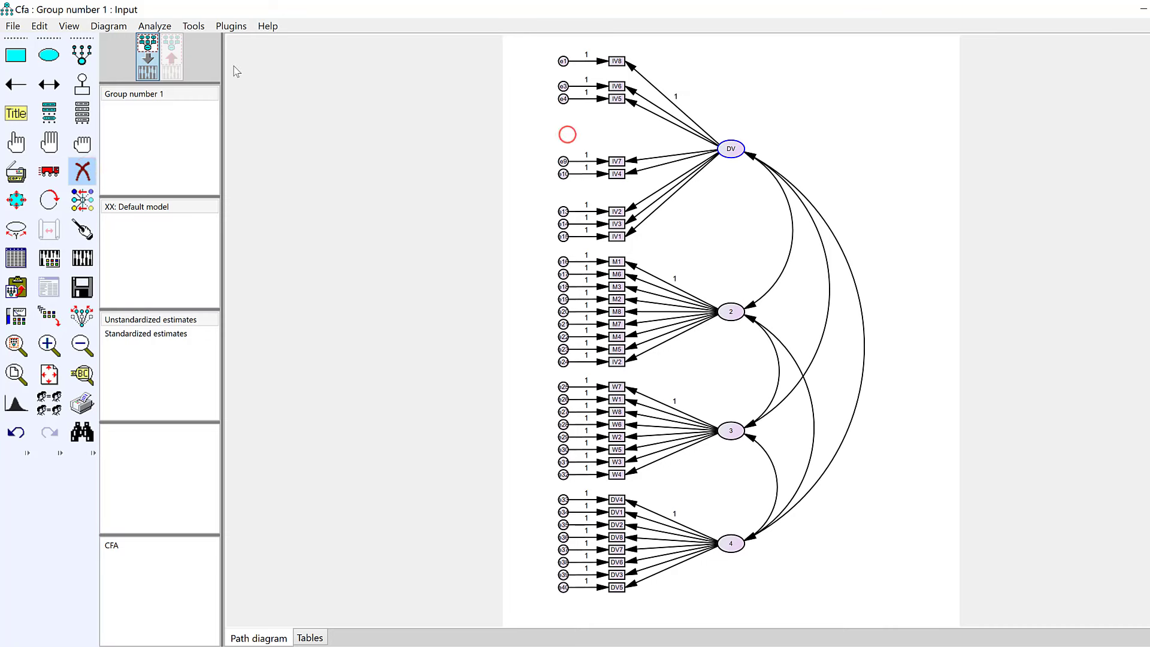
- Try to calculate the estimates without the duplicate IV3 and dismiss the error message
left_click(155, 26)
left_click(170, 38)
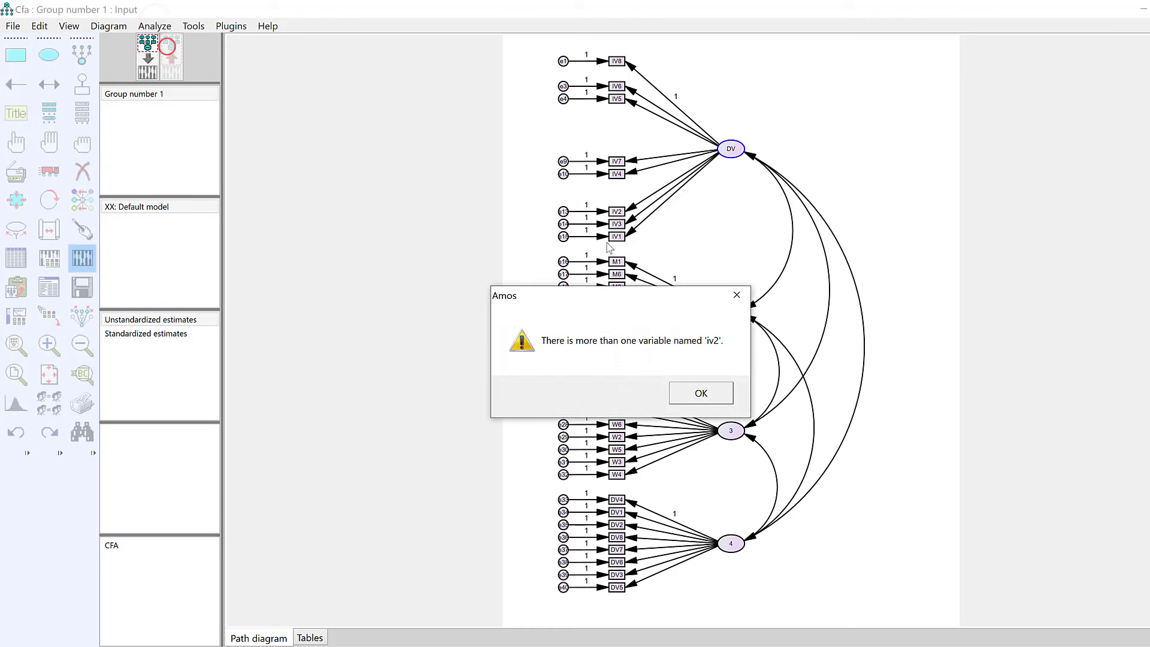
left_click(708, 389)
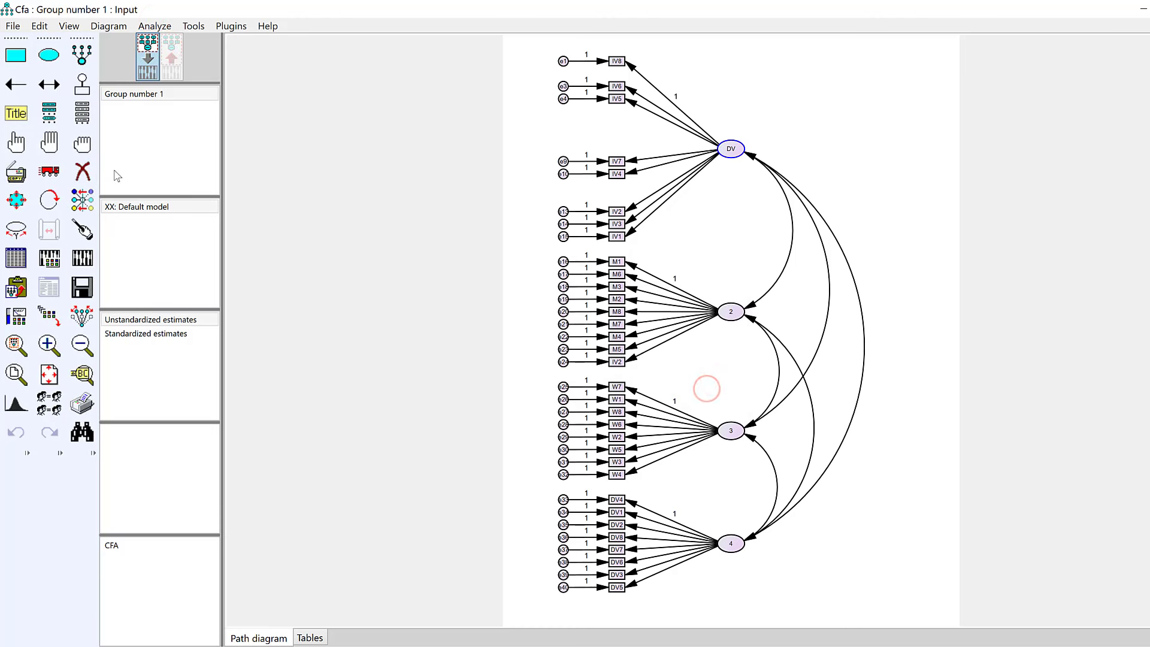
- Erase the IV2 indicator of the DV factor together with its error term
left_click(82, 171)
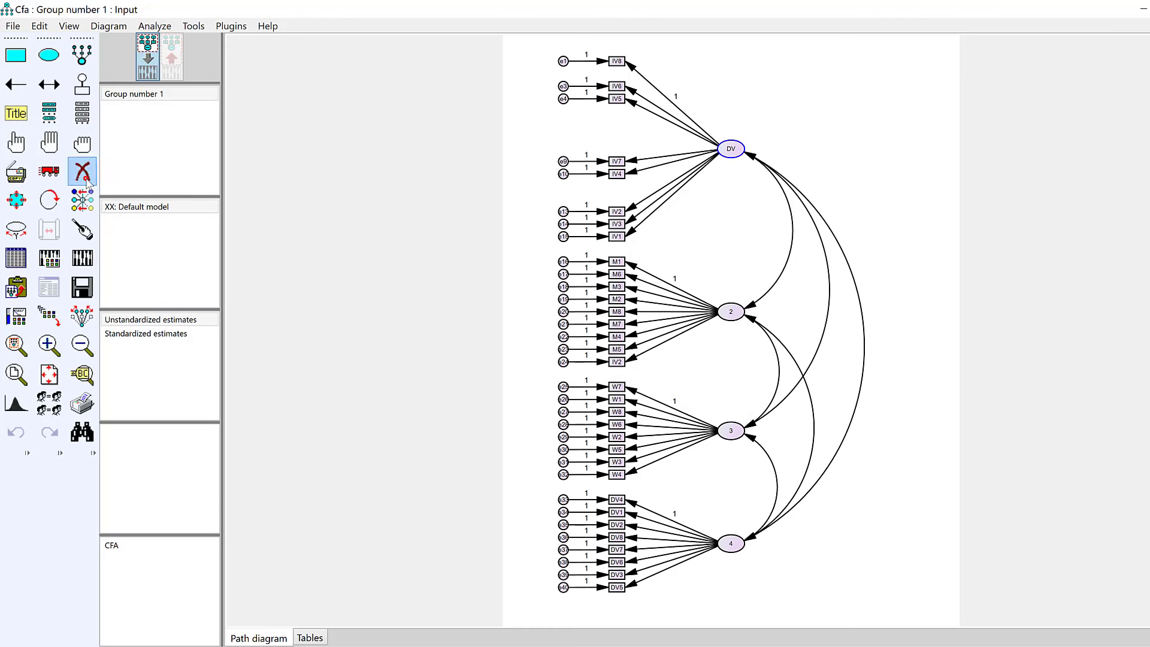
left_click(617, 212)
left_click(565, 212)
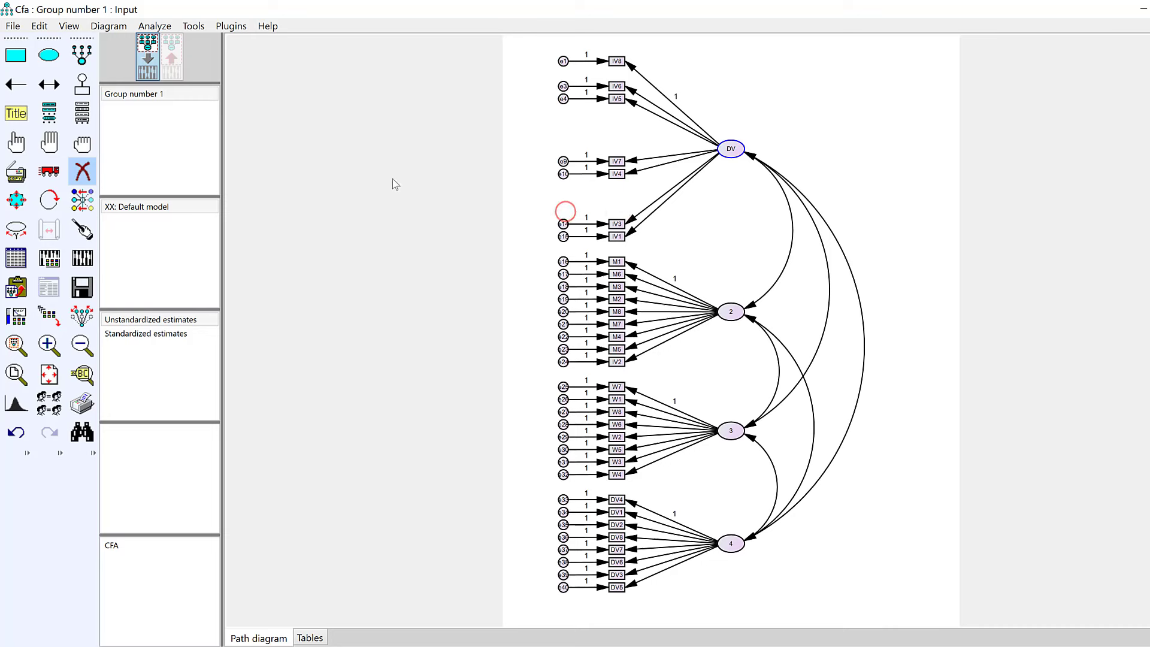
- Try to calculate the estimates without the DV factor's IV2 indicator and dismiss the message
left_click(164, 24)
left_click(187, 45)
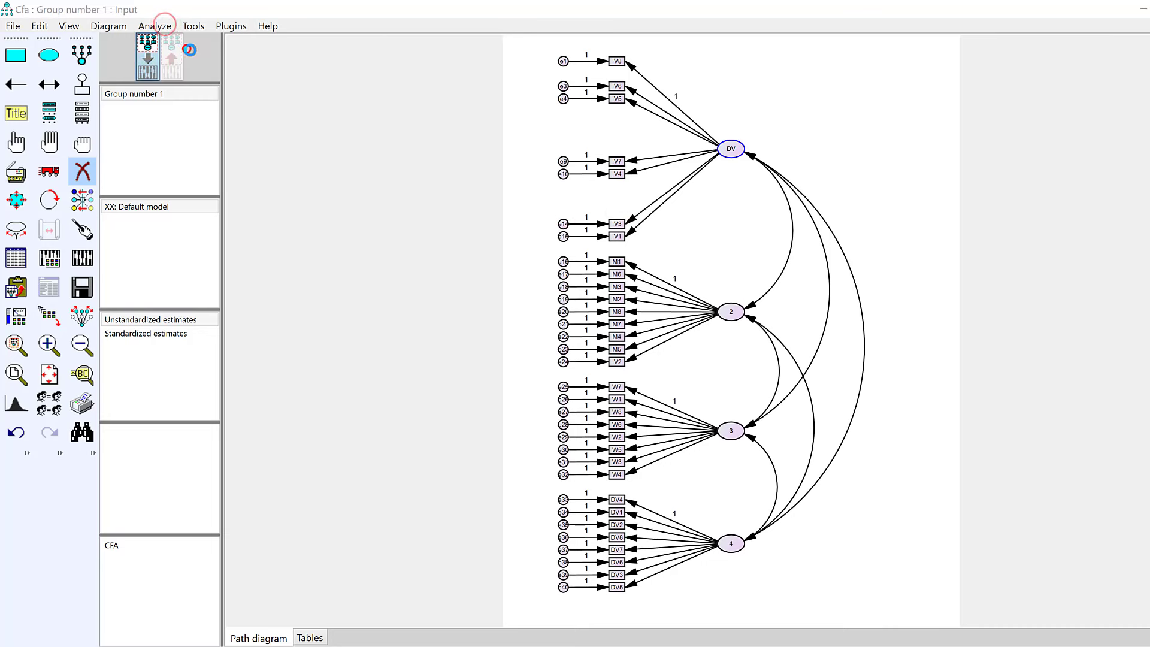
left_click(743, 393)
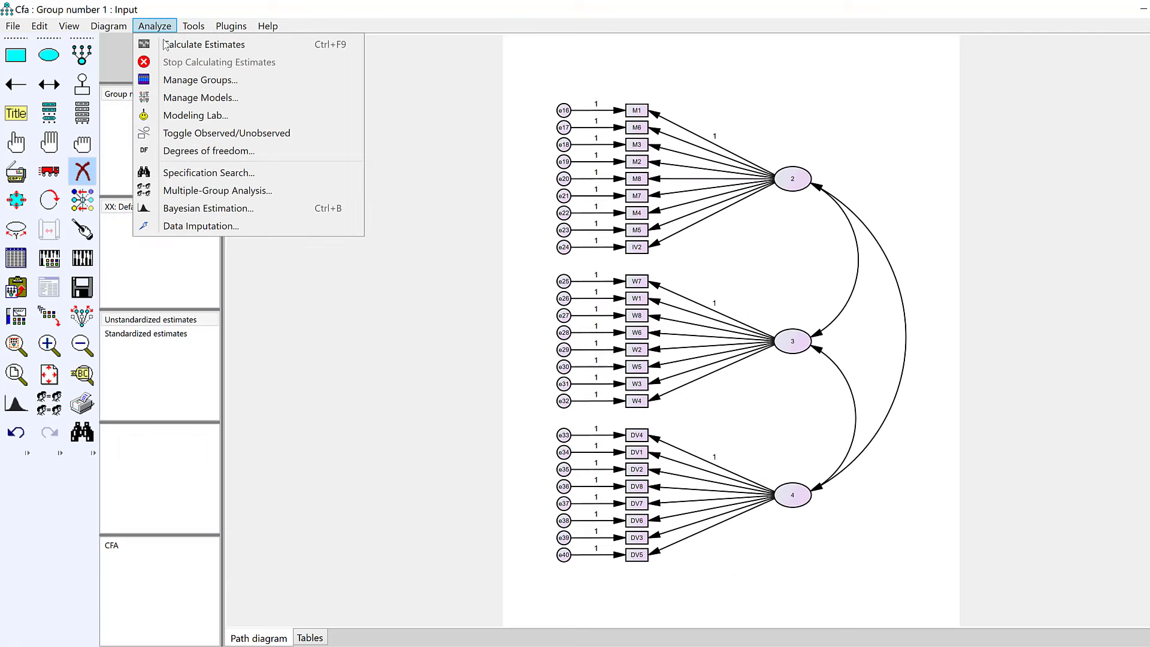
- Try to calculate the estimates of the three-factor model with factors 2, 3 and 4 and dismiss the error messages
left_click(187, 45)
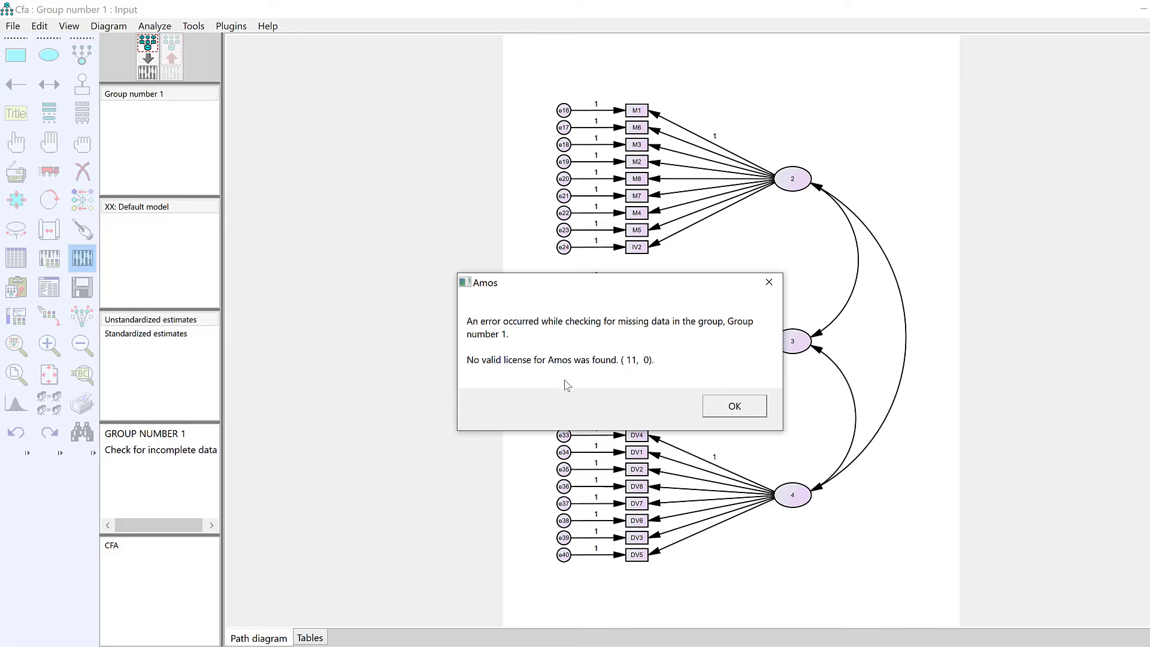
left_click(735, 408)
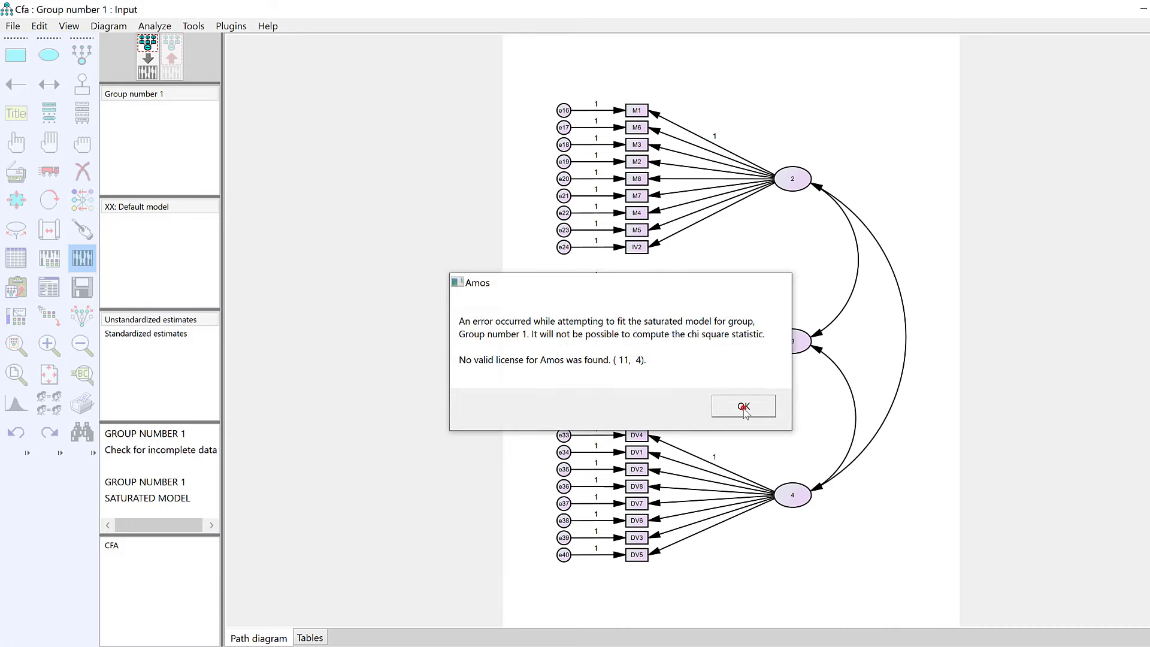
left_click(743, 407)
left_click(786, 273)
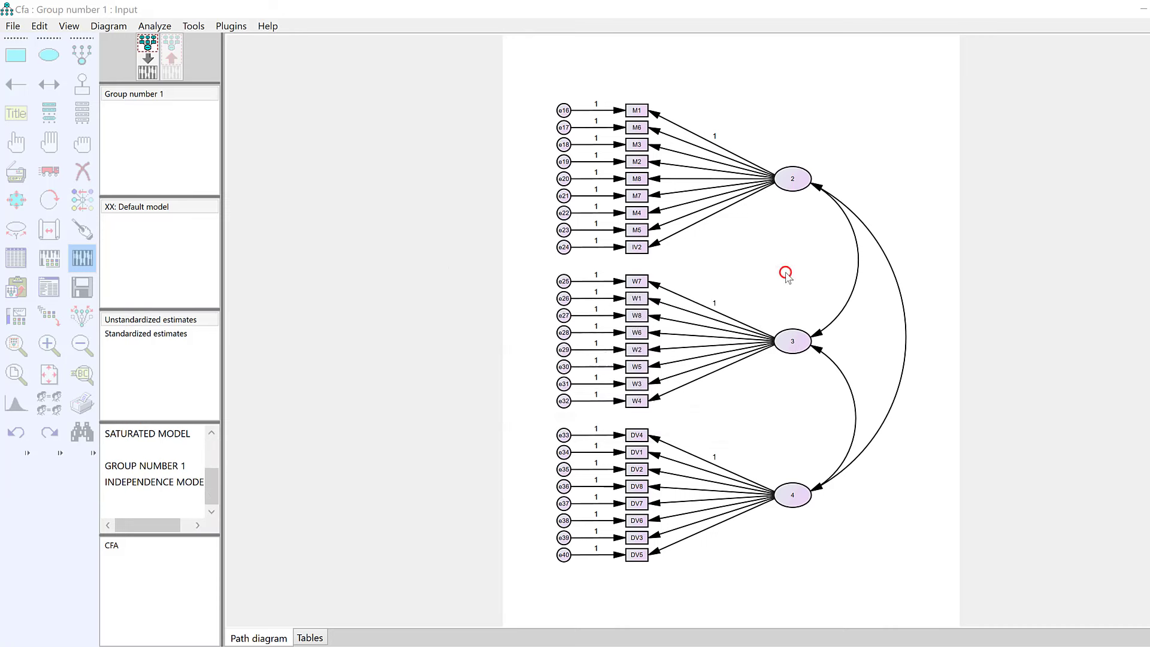
left_click(715, 302)
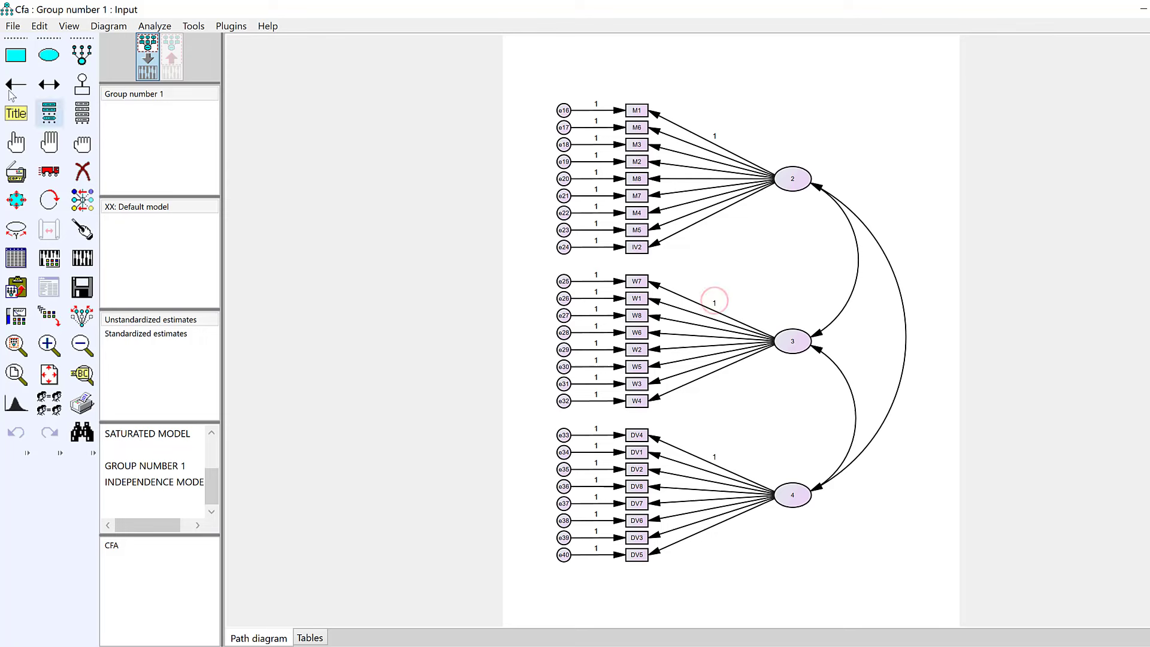
- Save the path diagram and reopen the CFA.amw file from the desktop in a maximized window
left_click(13, 26)
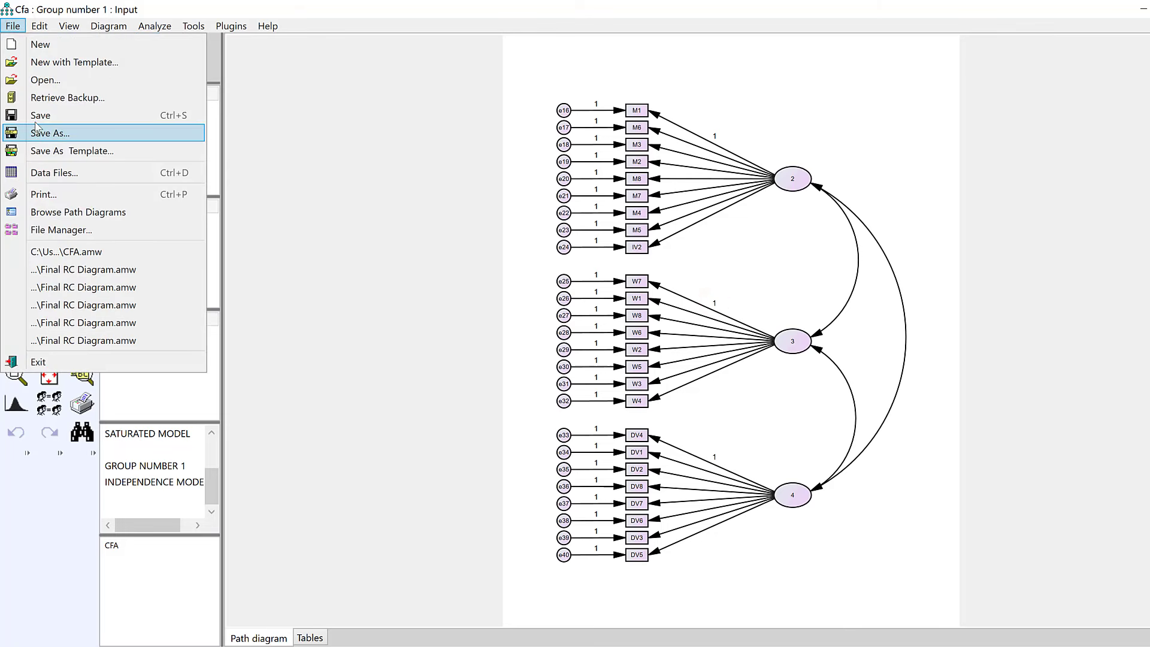
left_click(36, 127)
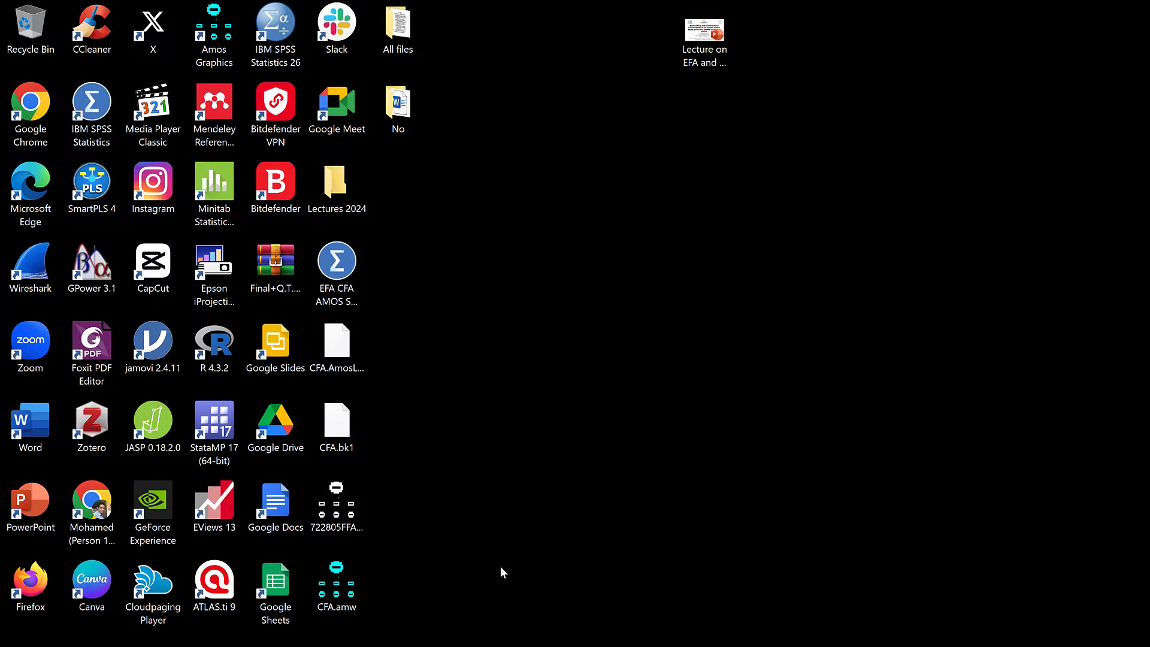
left_click_drag(326, 603, 503, 429)
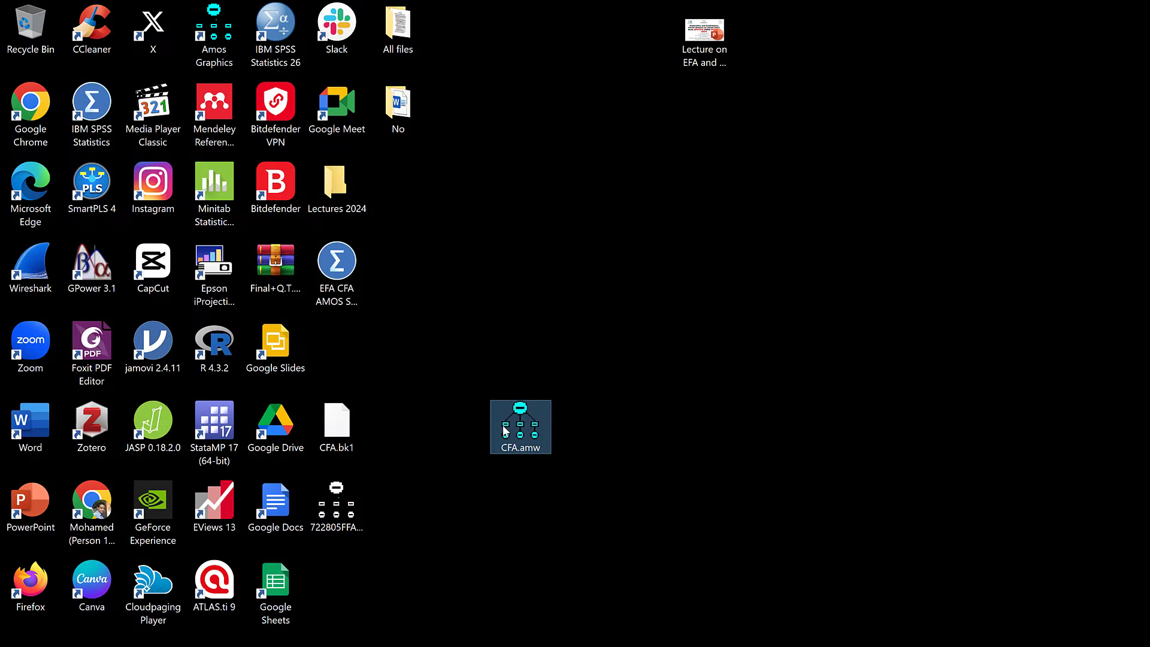
left_click(503, 427)
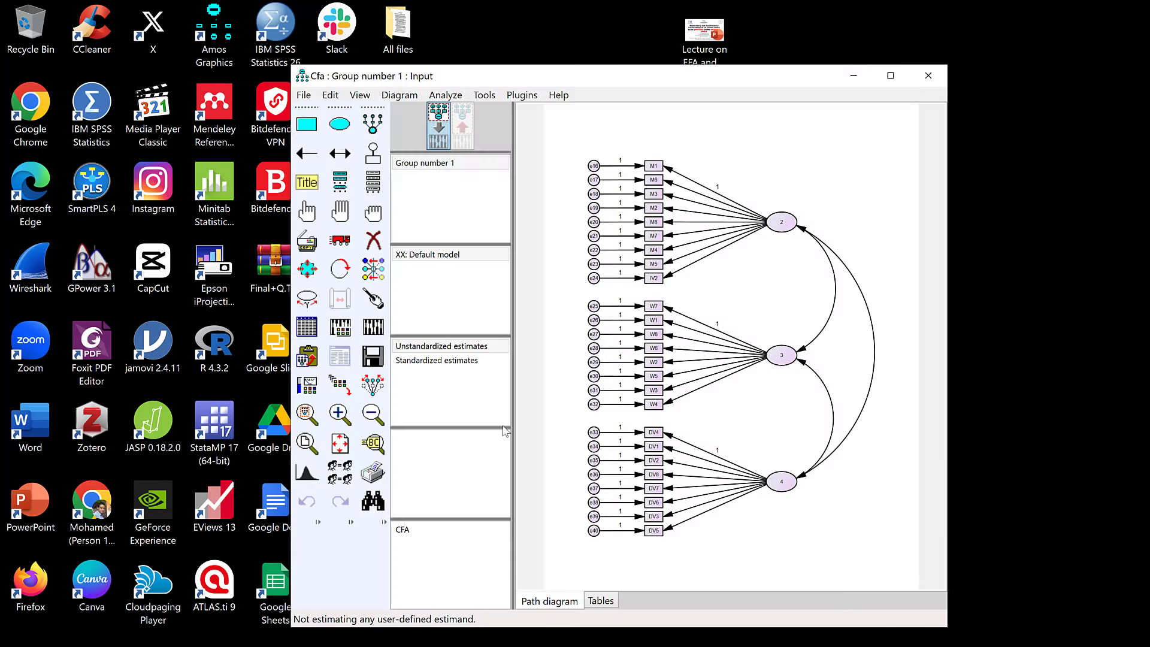
left_click(891, 75)
- Calculate the three-factor model's estimates and compare the output path diagram with the input diagram
left_click(154, 26)
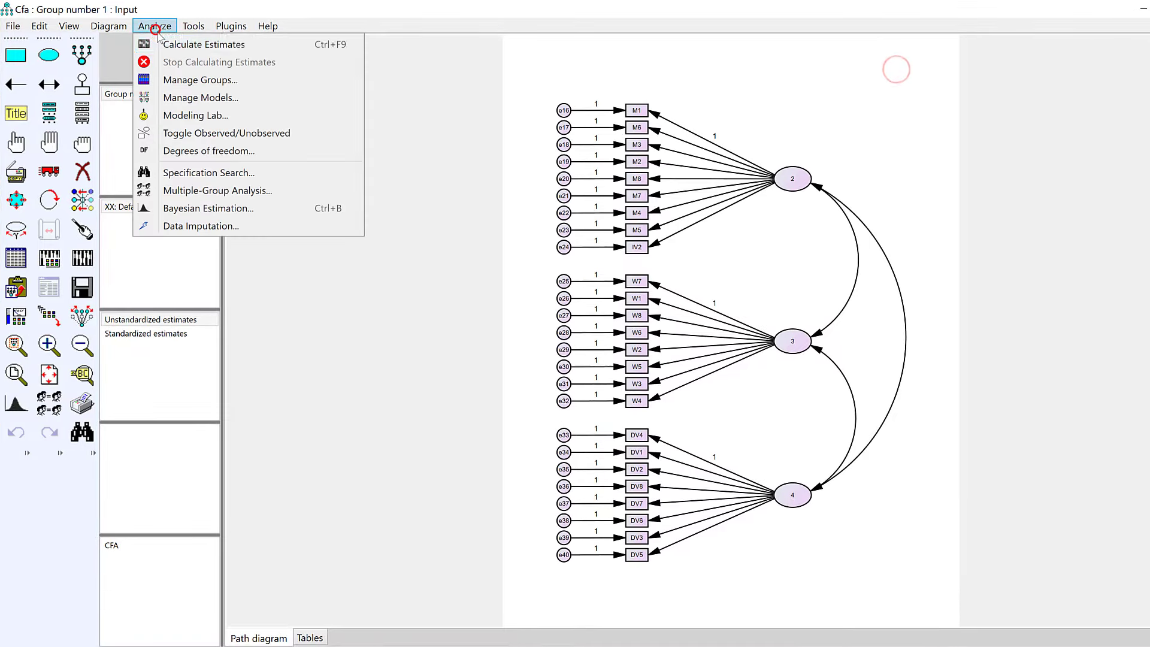
left_click(172, 39)
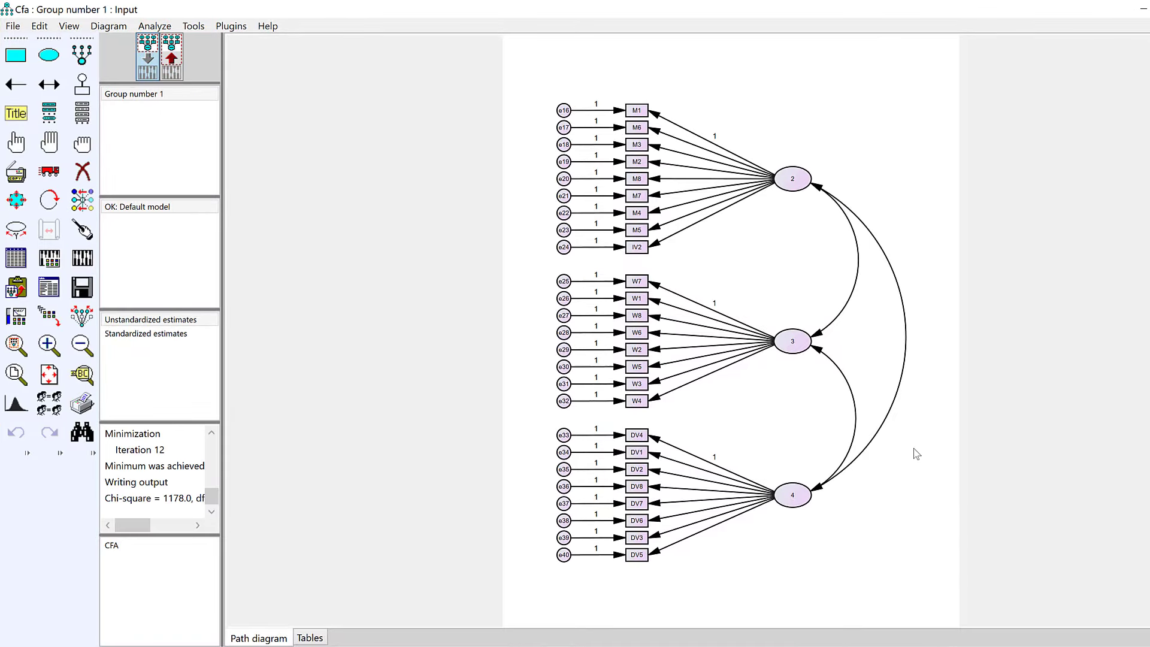
left_click(181, 66)
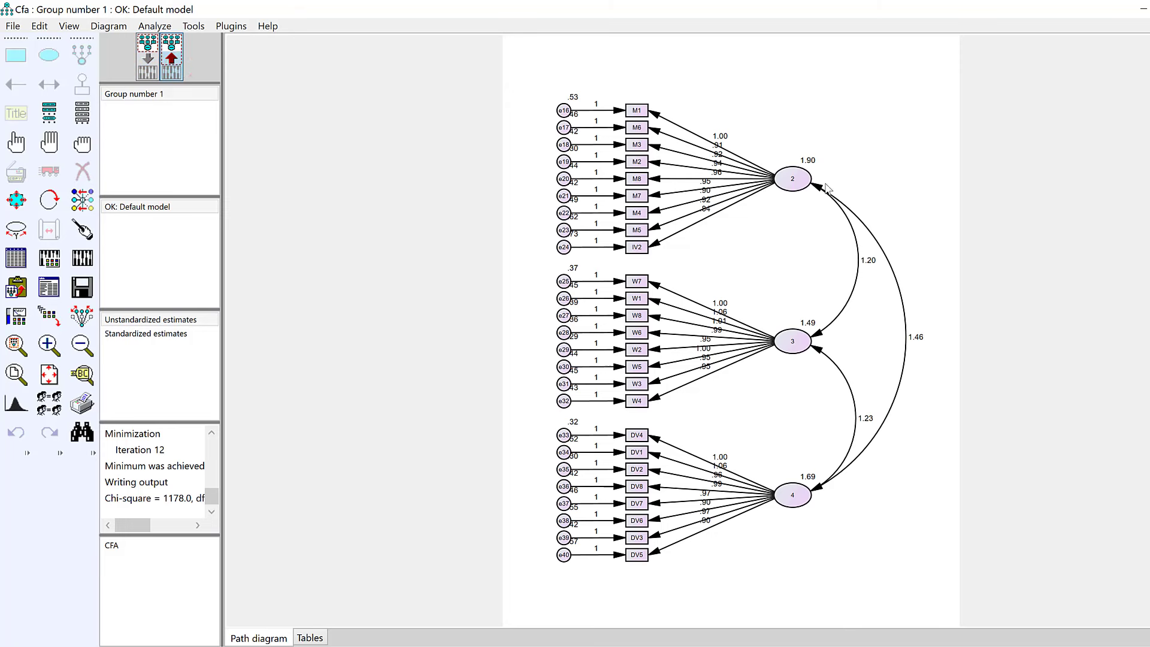
left_click(148, 60)
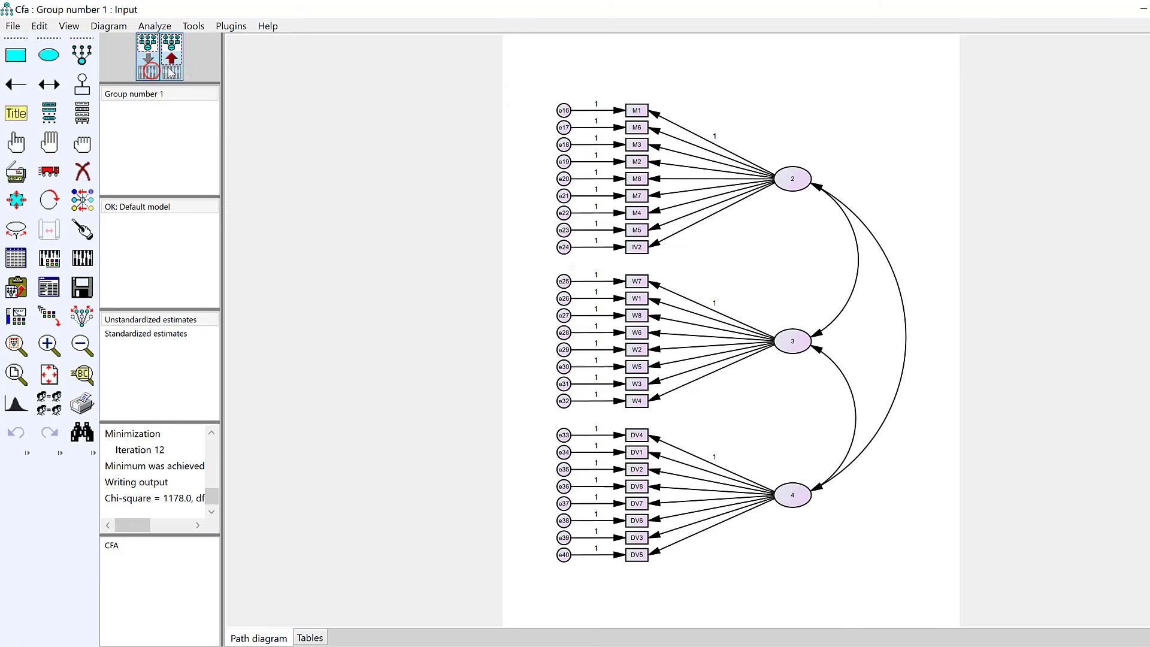
left_click(172, 60)
left_click(153, 57)
- Look at the text output of the default model and recalculate the estimates
left_click(49, 288)
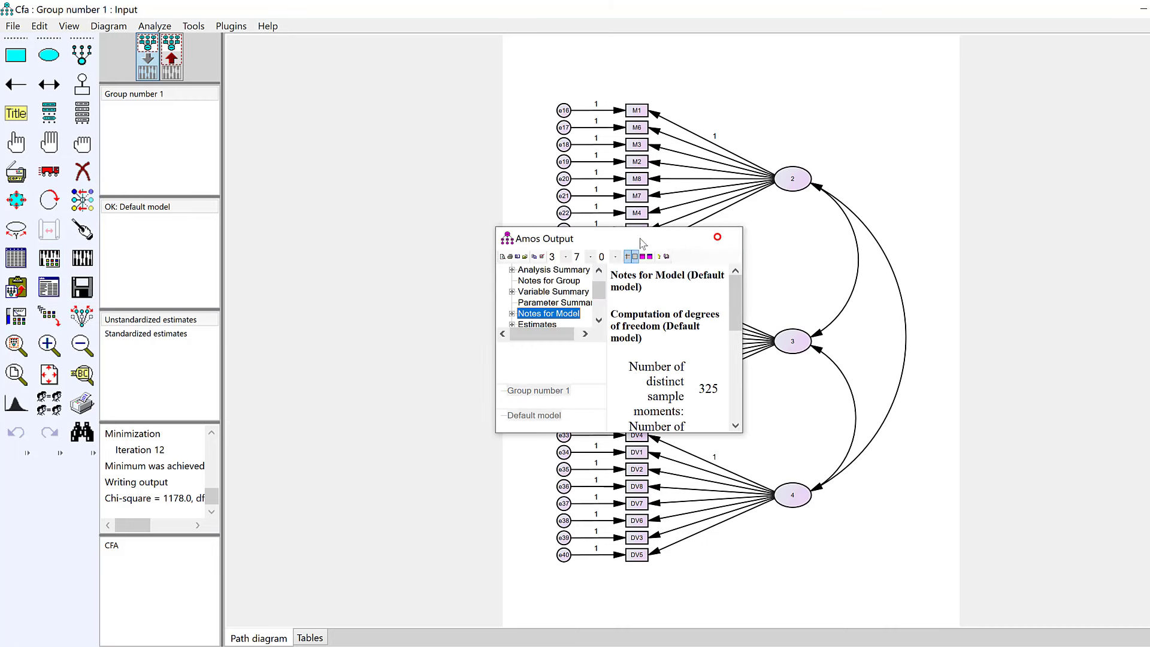
left_click(155, 26)
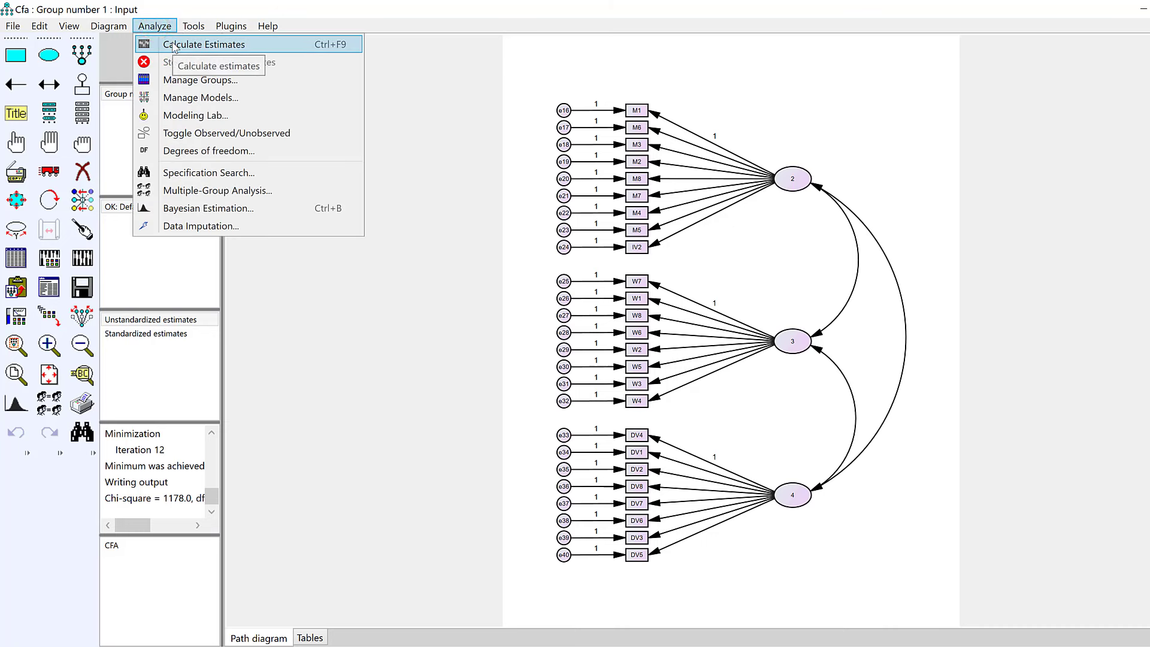
left_click(174, 46)
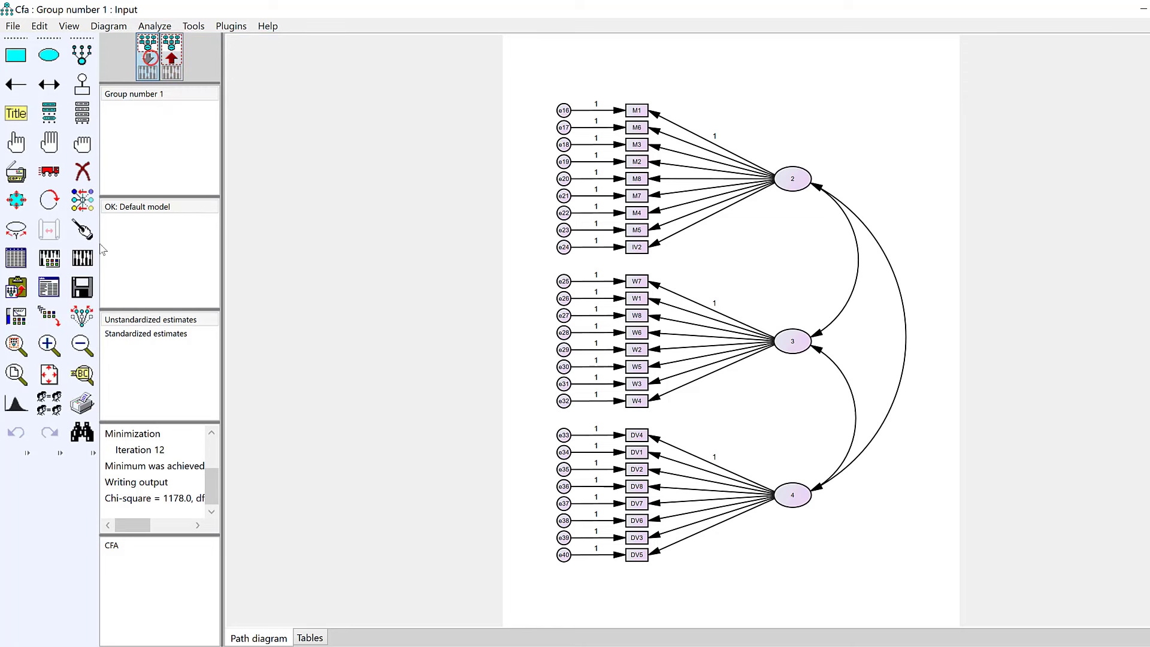
- Request standardized estimates, squared multiple correlations and modification indices in the analysis properties, leaving means and intercepts unestimated
left_click(50, 261)
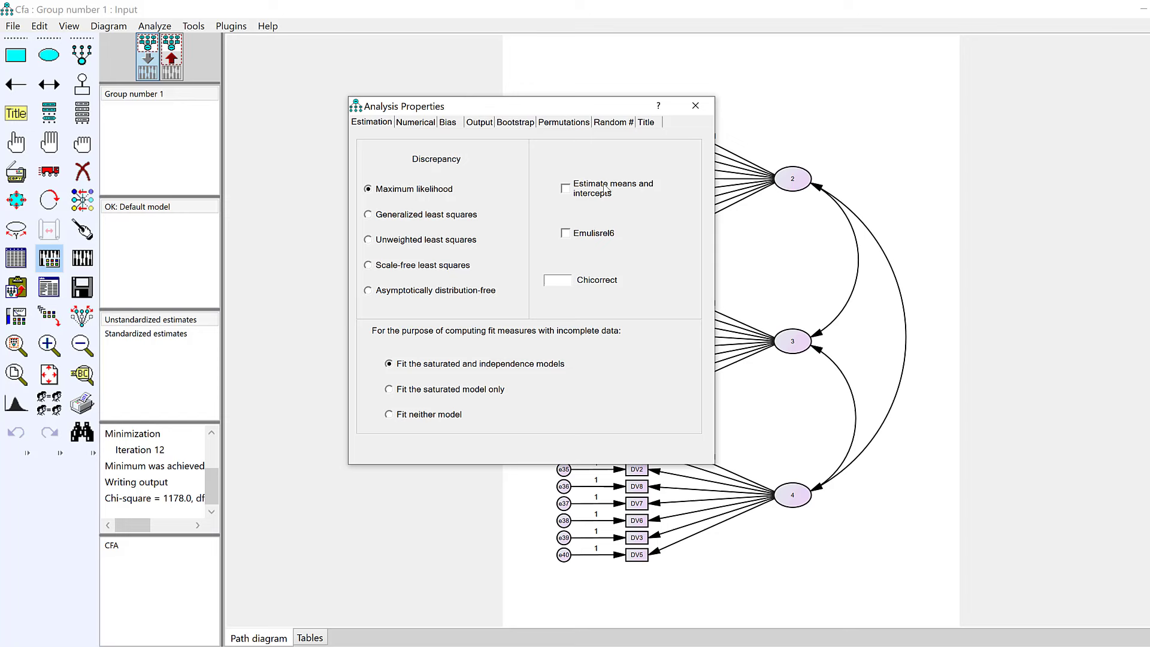
left_click(570, 190)
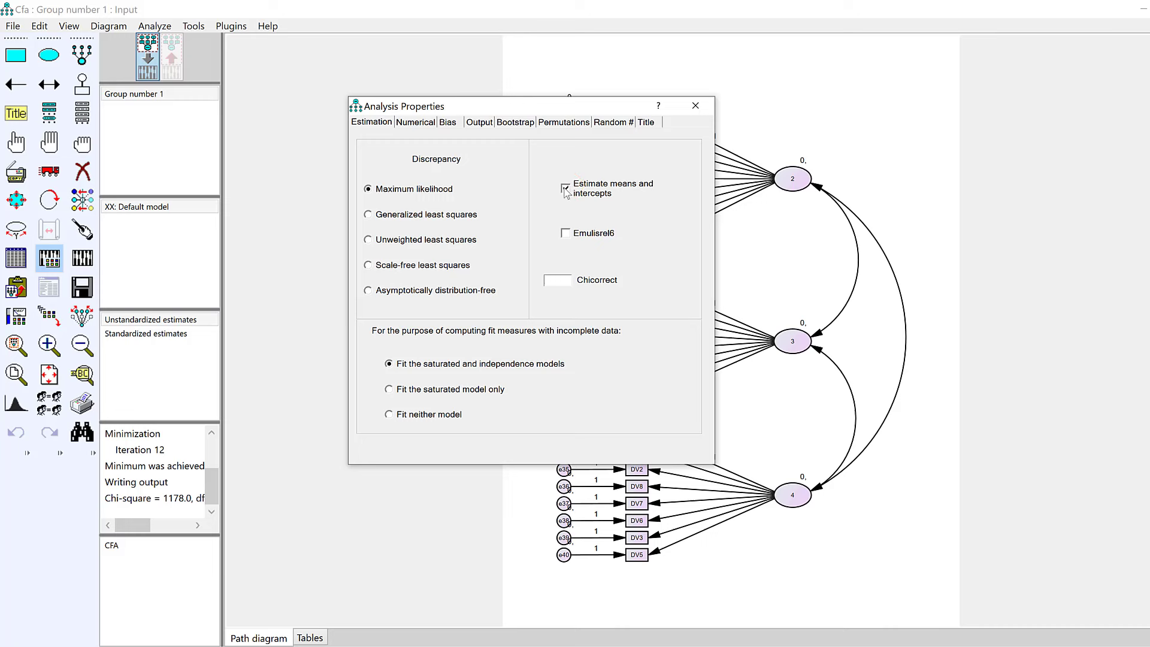
left_click(565, 189)
left_click(480, 127)
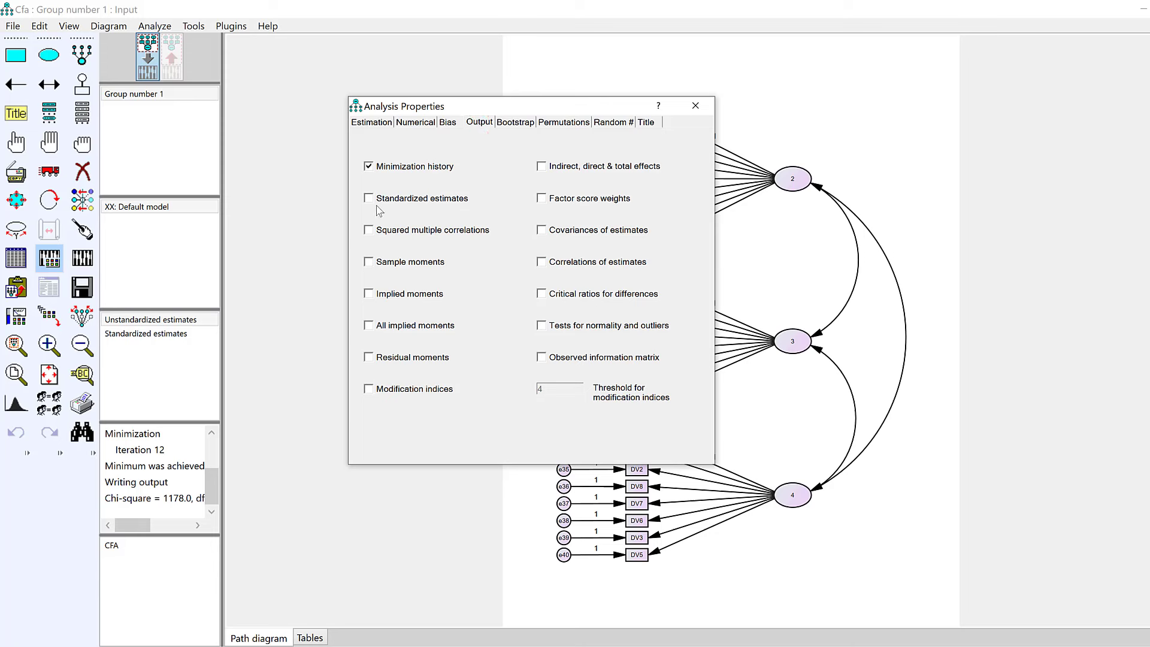
left_click(370, 390)
left_click(368, 199)
left_click(368, 230)
left_click(697, 105)
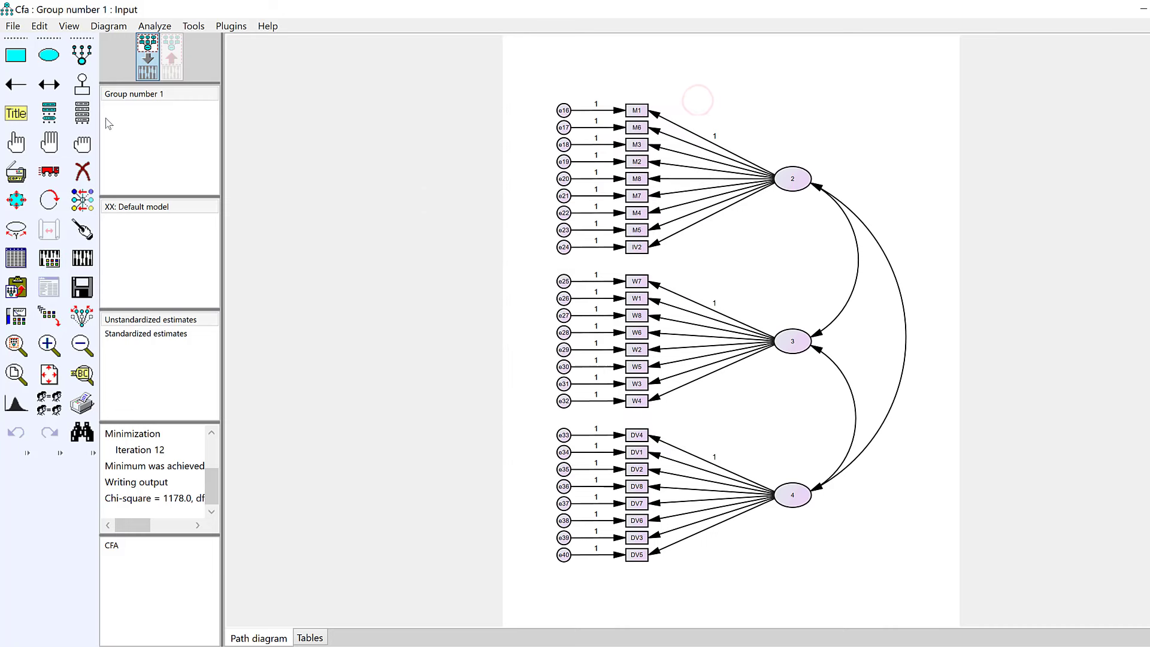
- Recalculate the estimates with the new output options and show the unstandardized estimates on the path diagram
left_click(82, 258)
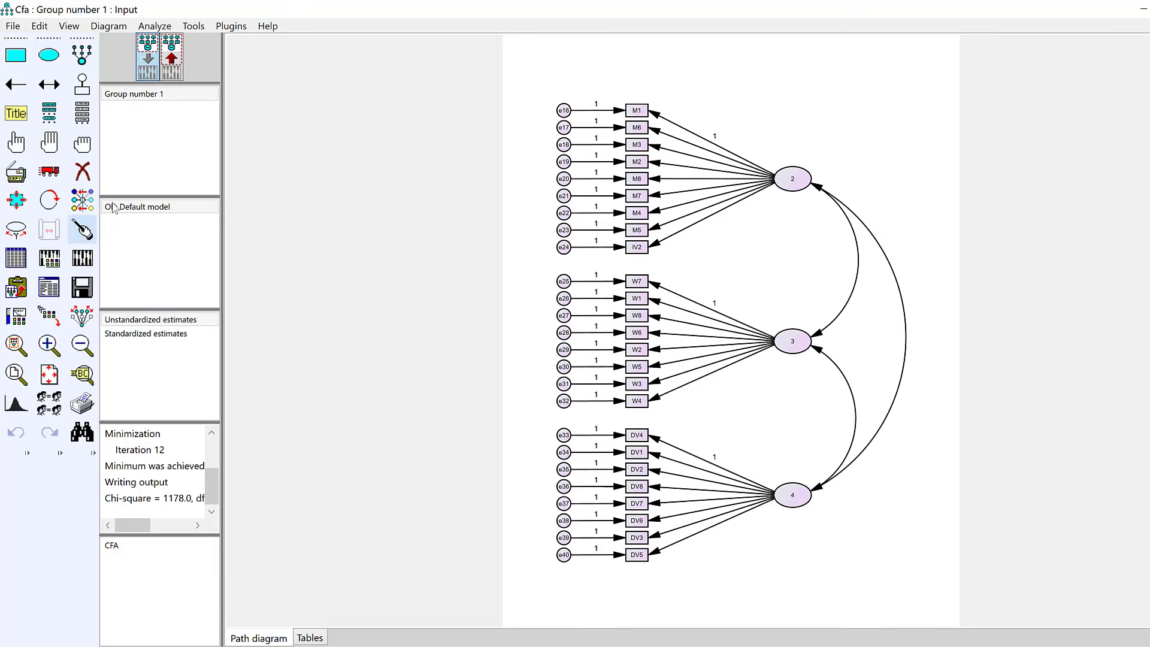
left_click(174, 59)
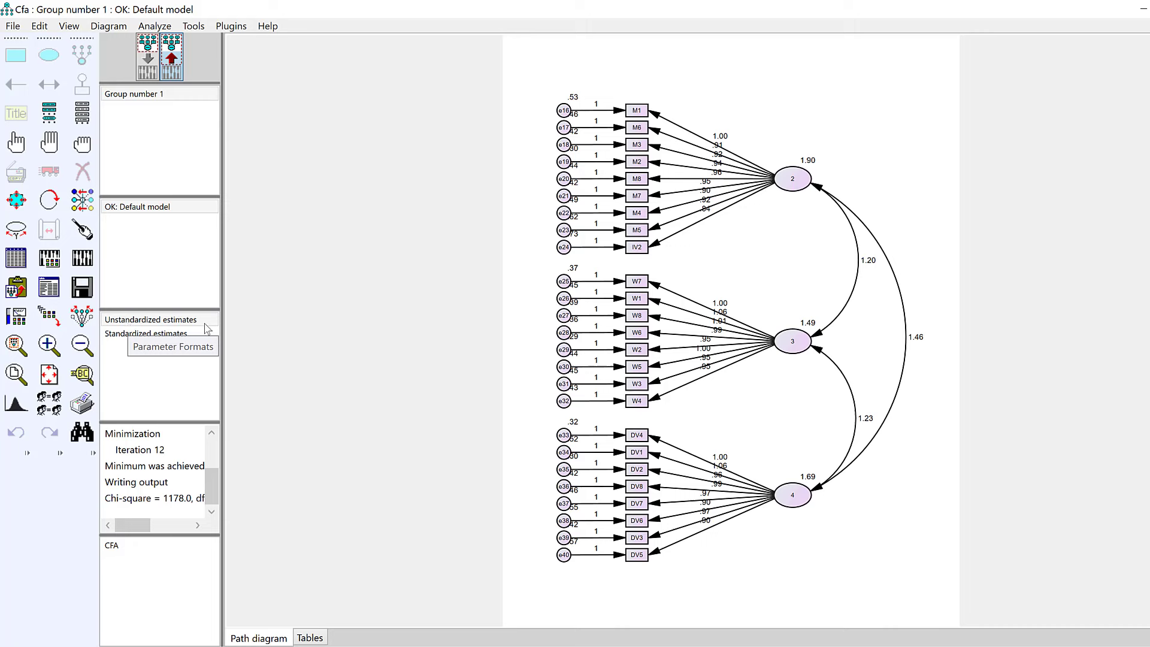
- Show the standardized estimates on the path diagram and compare them with the rotated factor matrix in the SPSS output
left_click(153, 335)
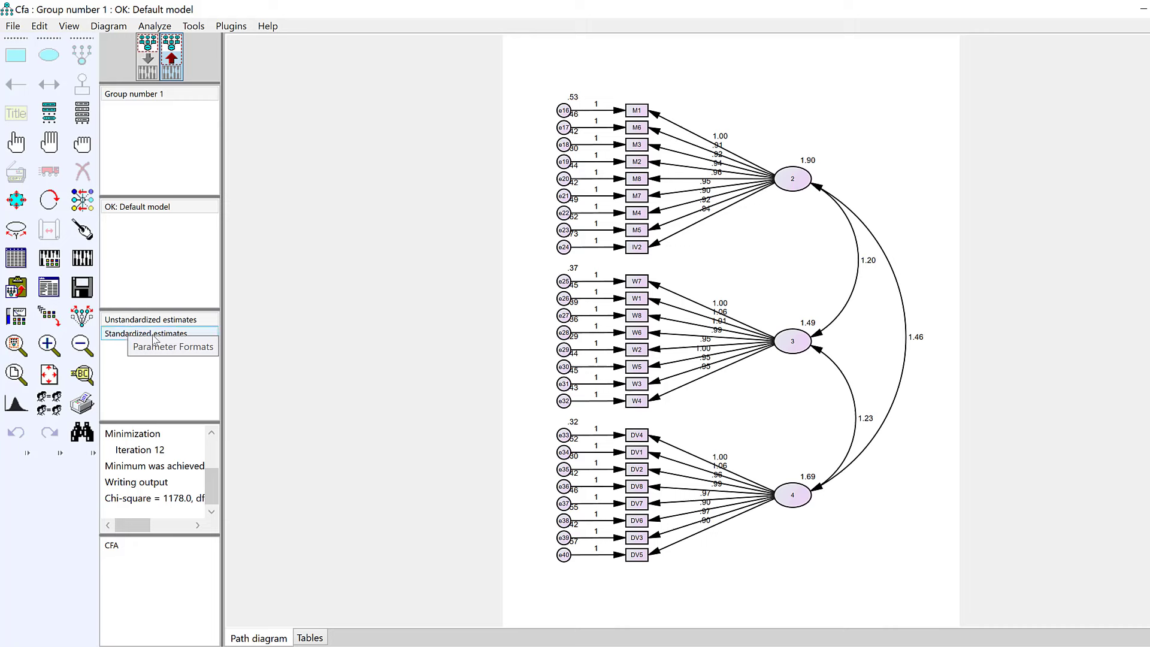
left_click(106, 338)
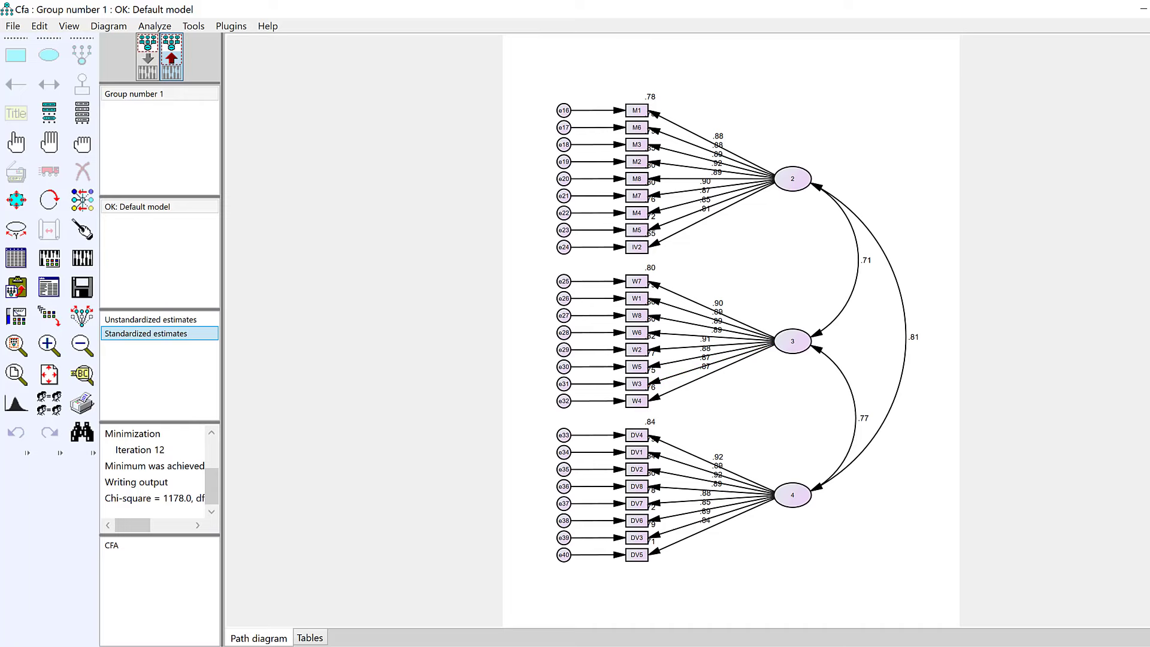
left_click(812, 628)
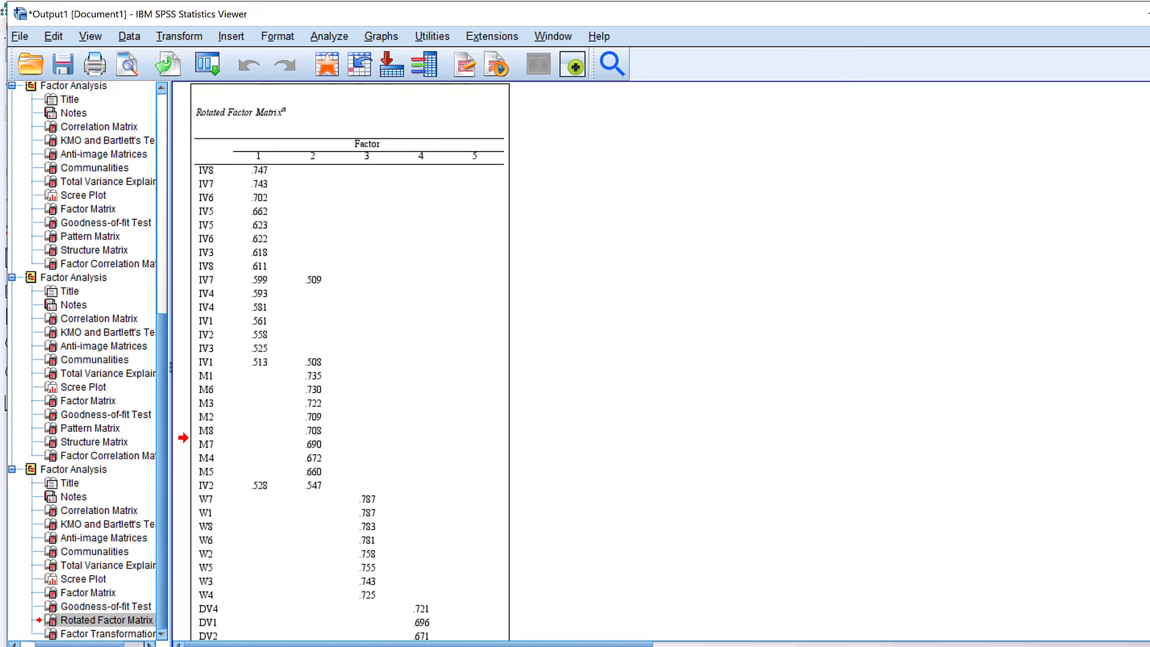
key("alt+Tab")
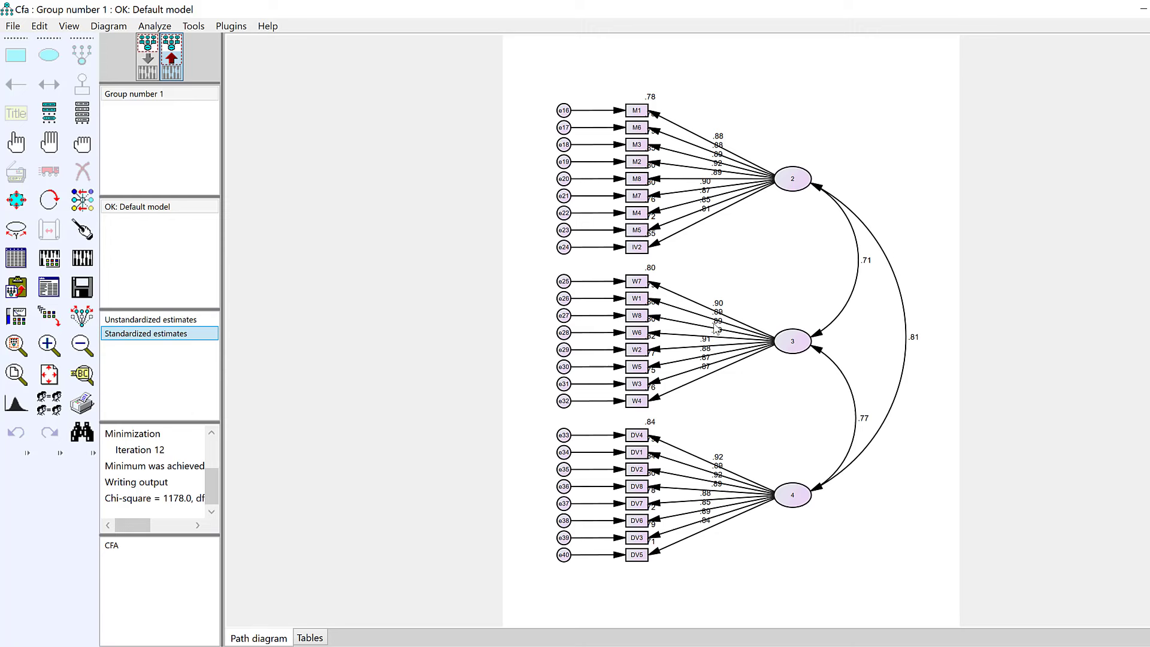
- Look at the communalities table of the last factor analysis in the SPSS output and return to the Amos path diagram
left_click(800, 613)
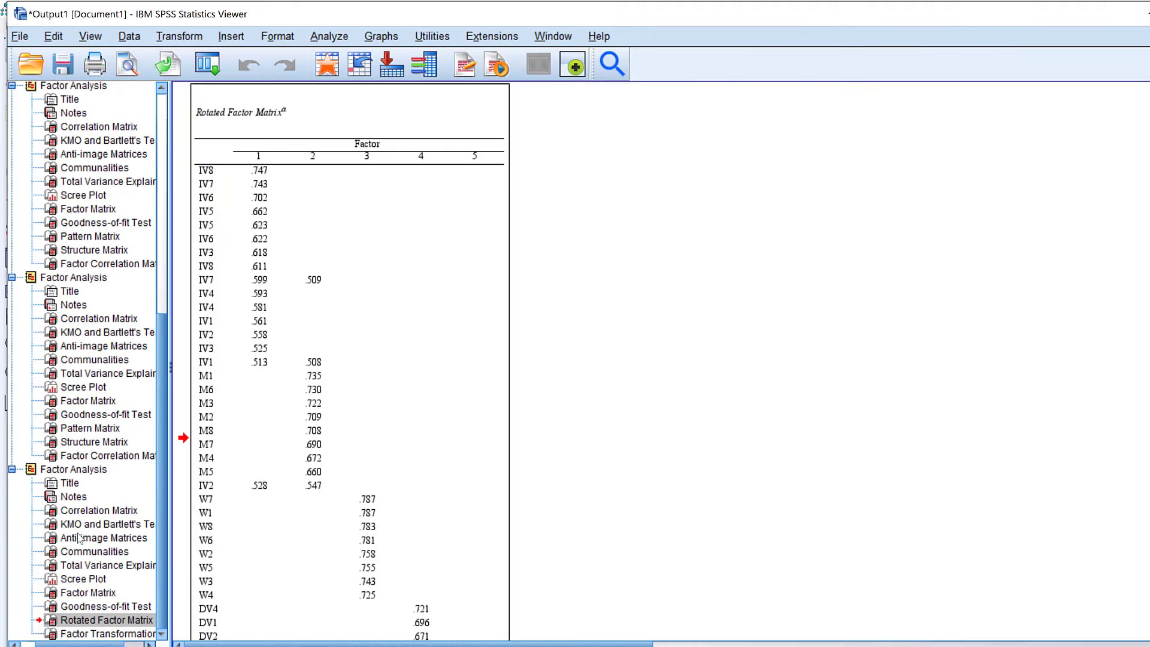
left_click(73, 551)
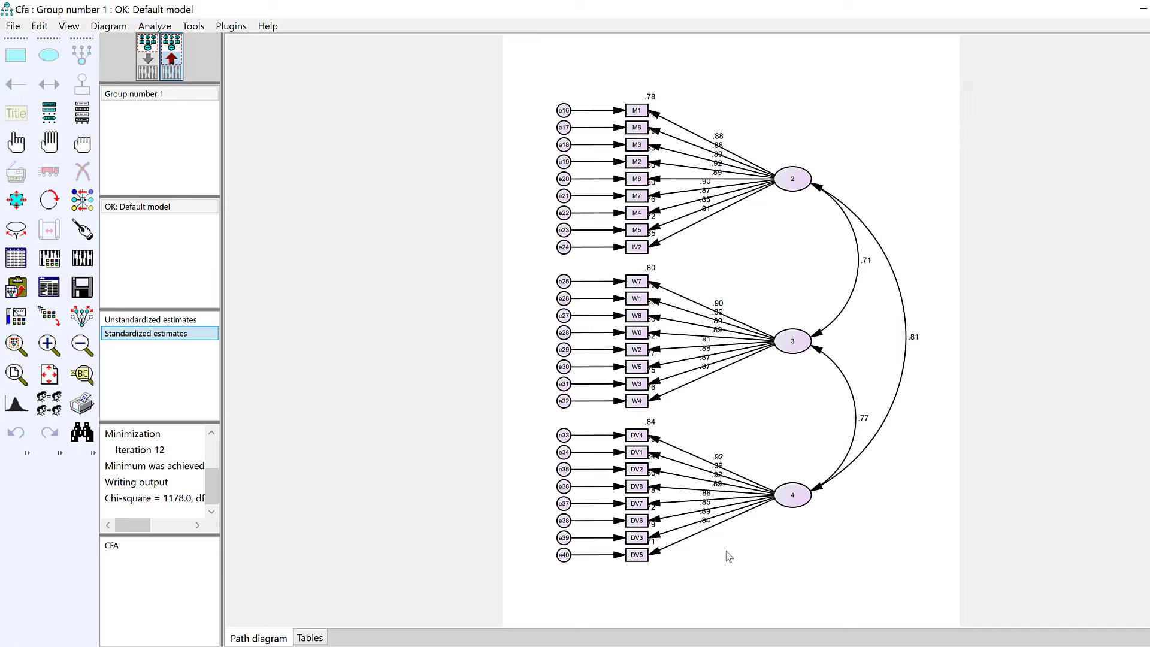
mouse_move(752, 638)
left_click(811, 626)
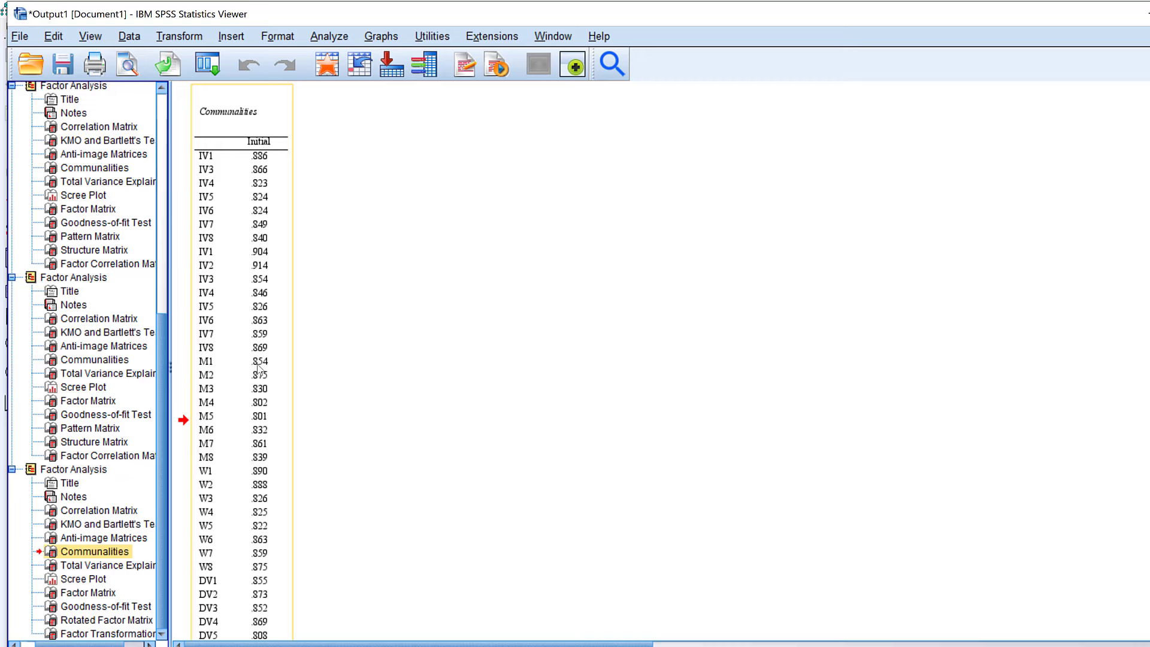
left_click(749, 643)
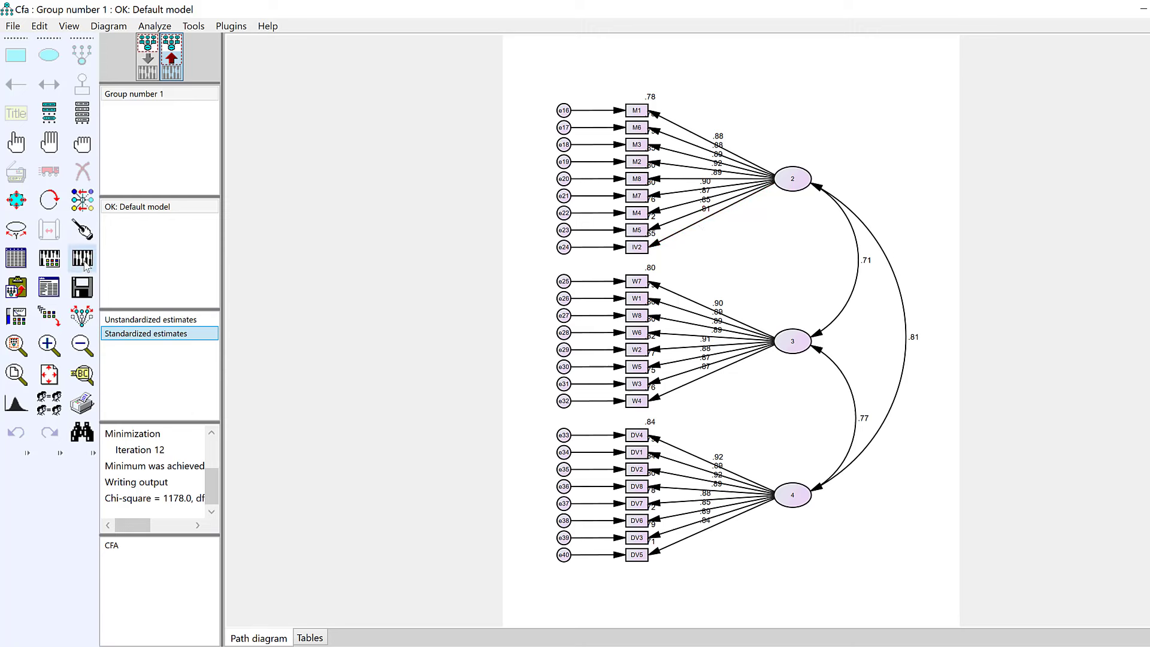
- Examine the chi-square and degrees of freedom in the default model's notes in the Amos text output
left_click(53, 267)
left_click(700, 105)
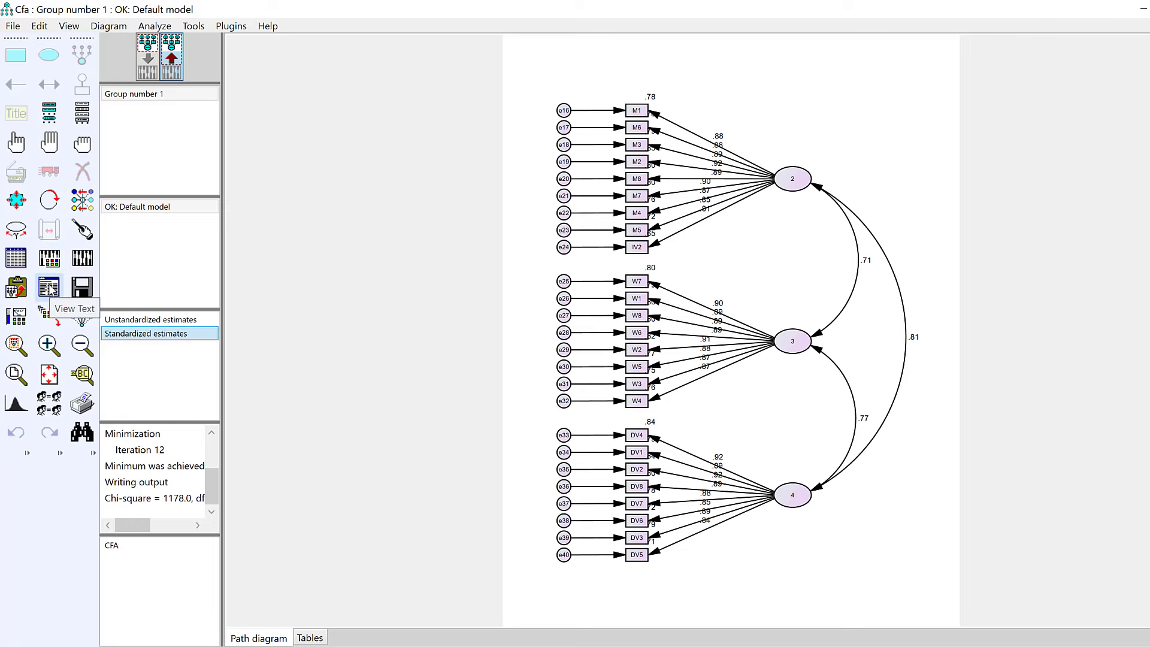
left_click(51, 289)
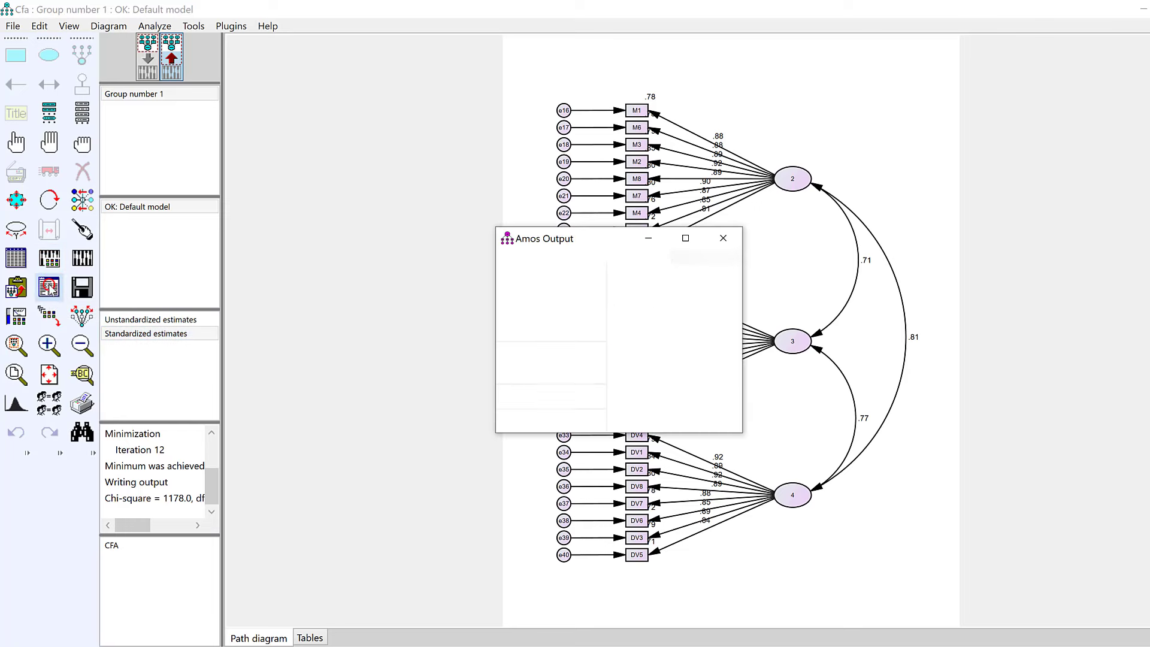
left_click(684, 242)
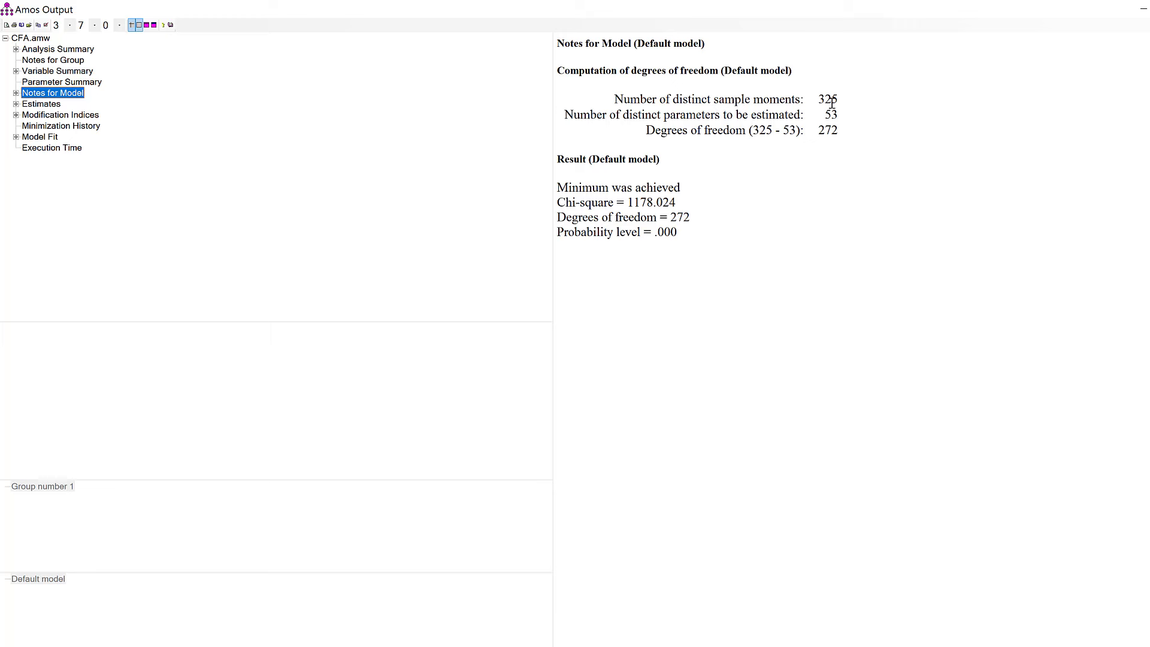
double_click(635, 203)
left_click_drag(641, 217, 690, 217)
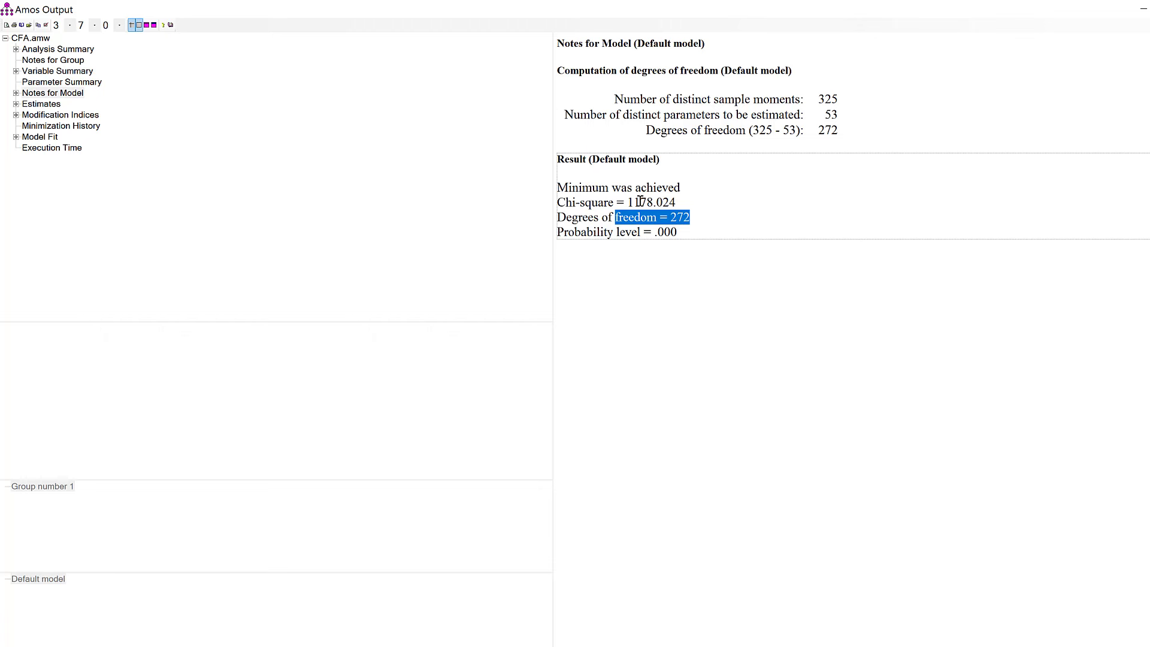
left_click(673, 203)
double_click(673, 203)
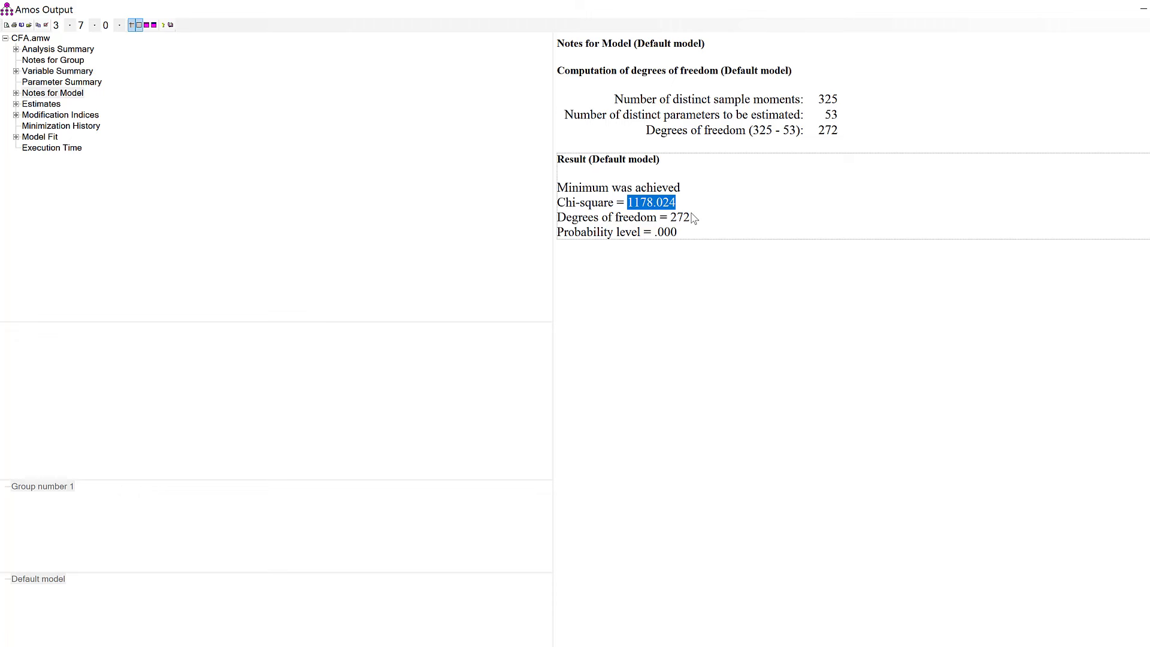
- Compare the model fit summary, including the baseline comparisons and RMSEA, with the cutoff values on the CFA: Goodness of Fit slide
left_click(43, 137)
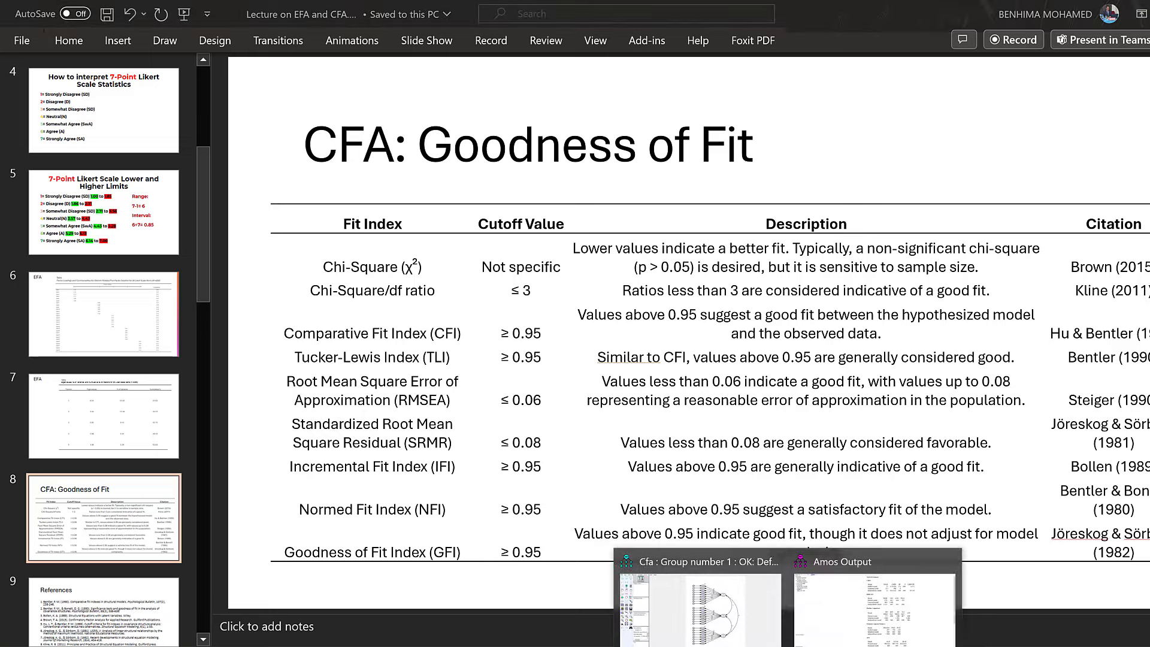
left_click(827, 618)
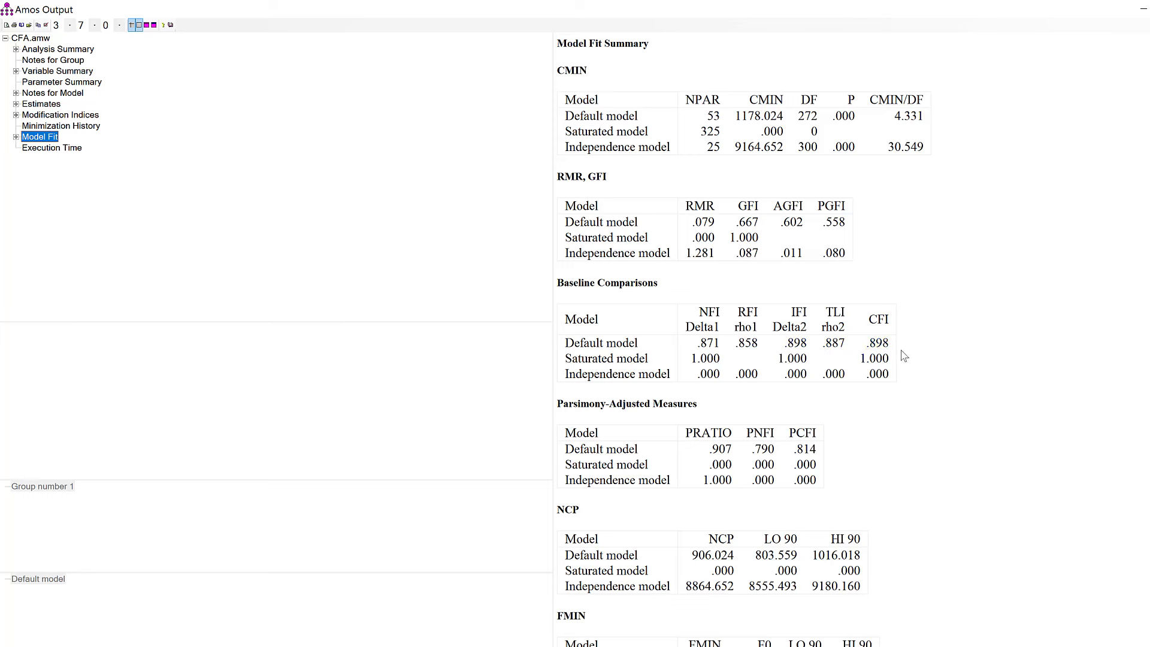
scroll(680, 349, "down", 2)
scroll(812, 519, "down", 4)
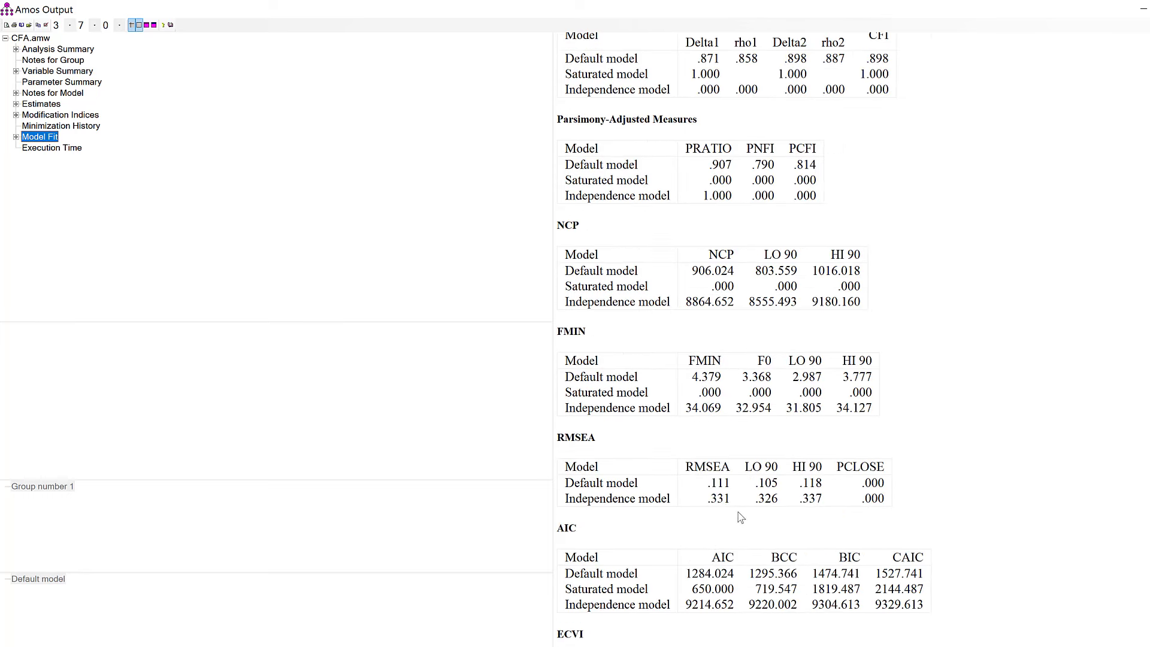
scroll(760, 472, "down", 2)
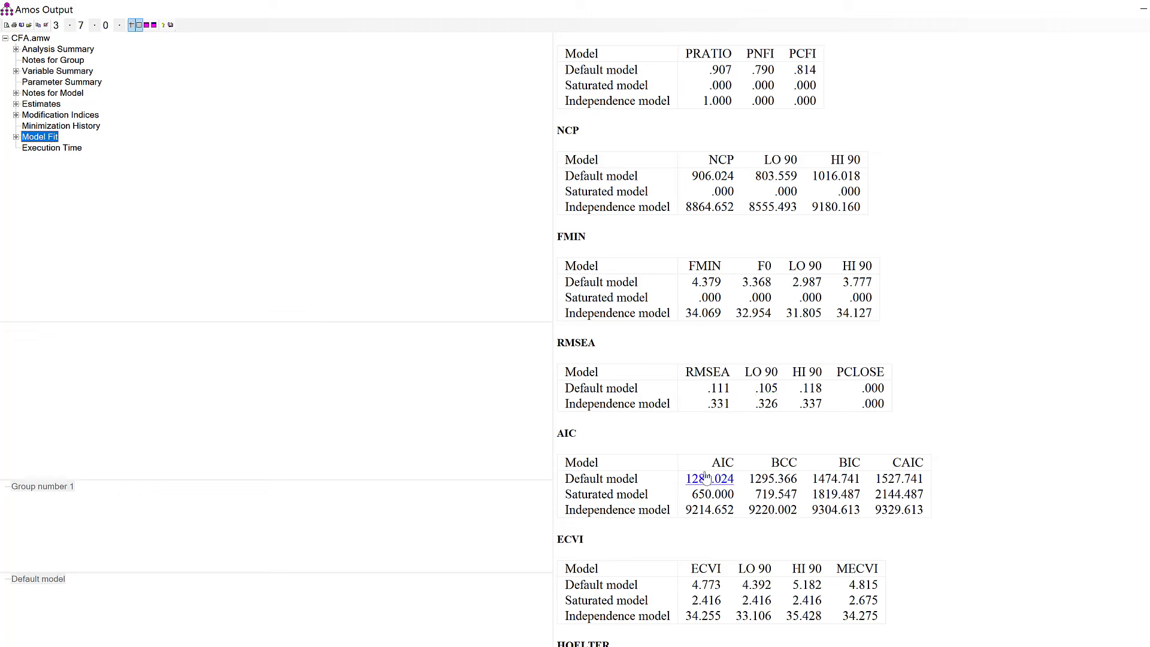
- Examine the modification indices for the covariances between error terms in the Amos text output
left_click(60, 114)
scroll(689, 189, "up", 8)
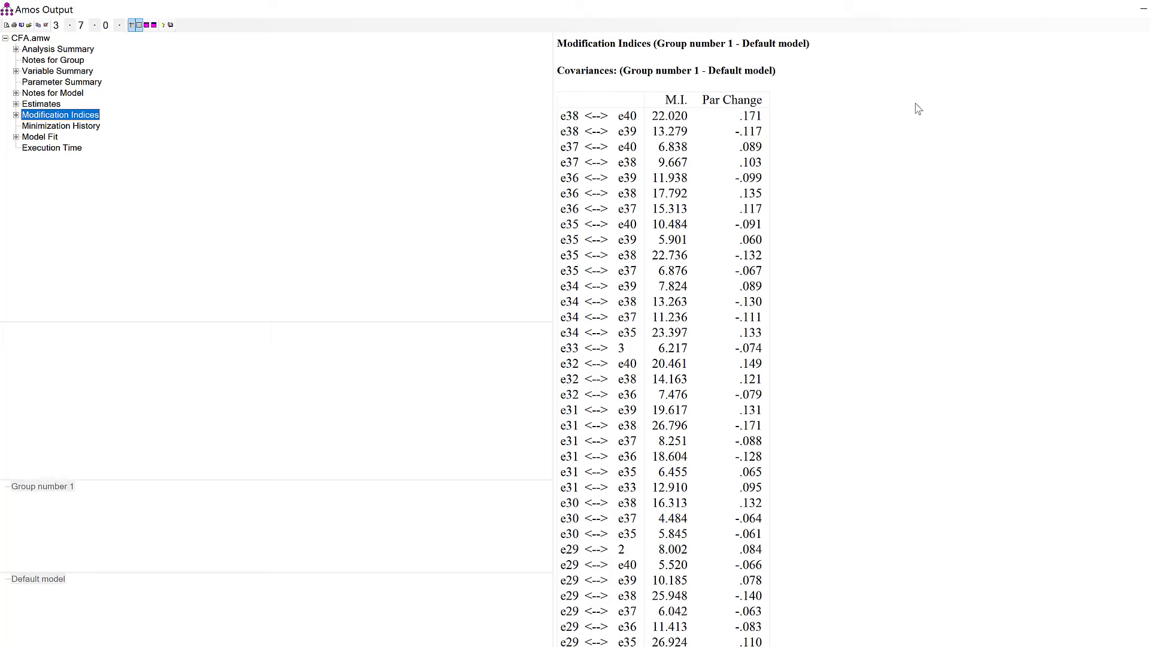
left_click(1140, 7)
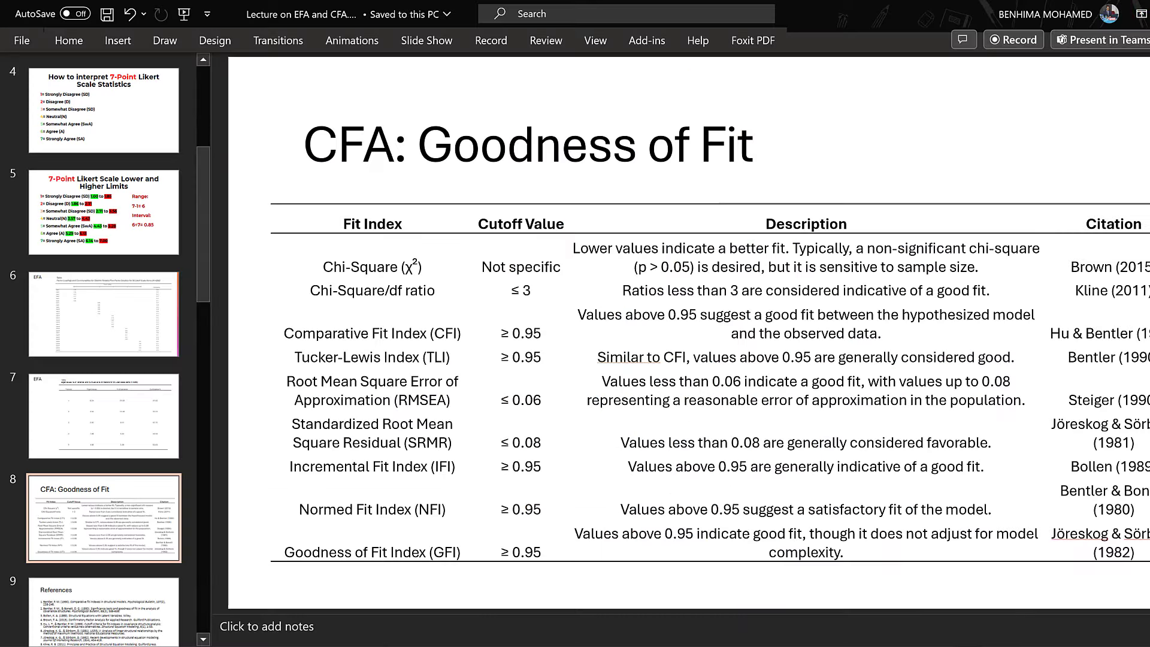
left_click(903, 610)
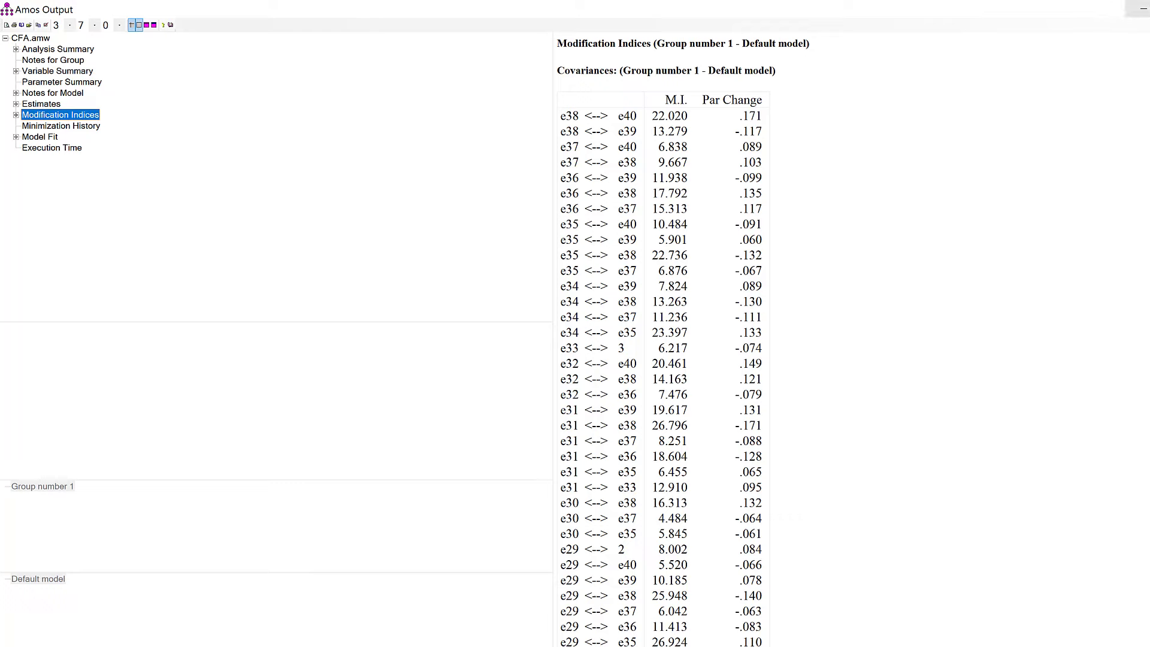
left_click(1141, 8)
- Add a covariance between the error terms e39 and e40 in the input path diagram
mouse_move(850, 618)
left_click(756, 614)
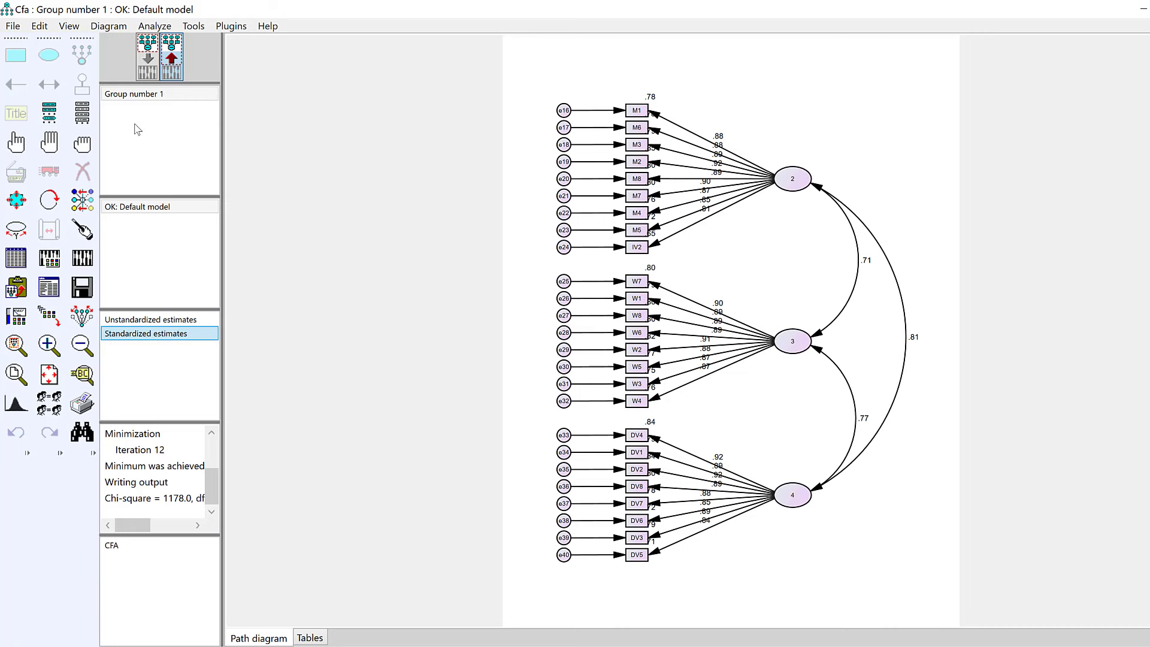
left_click(154, 75)
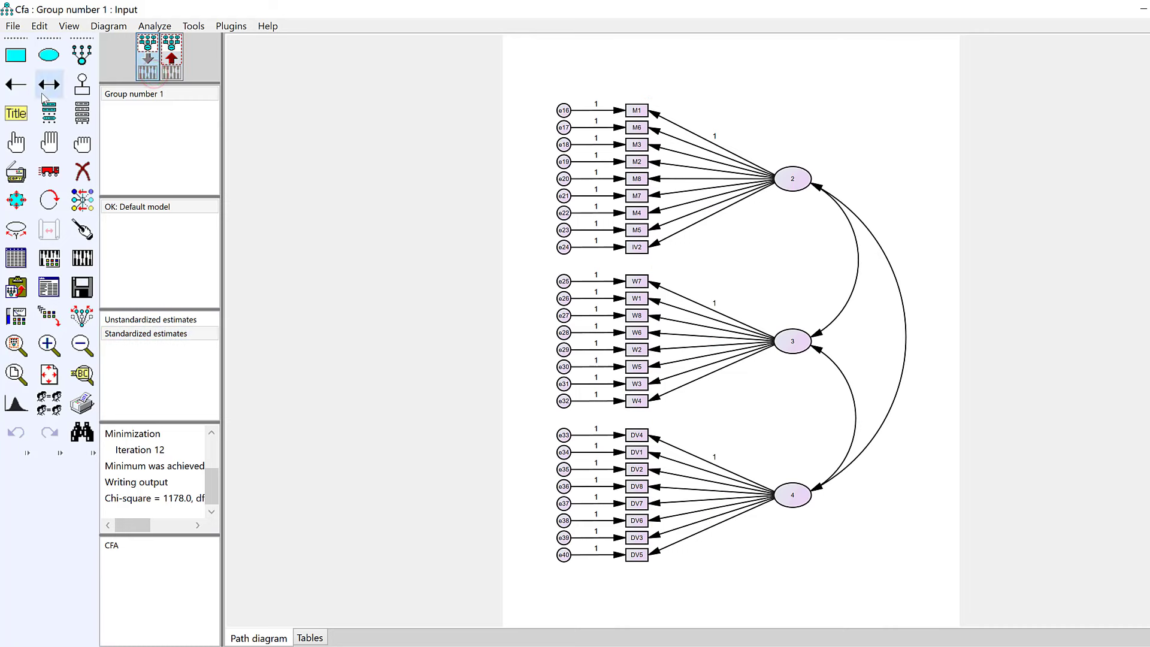
left_click(42, 93)
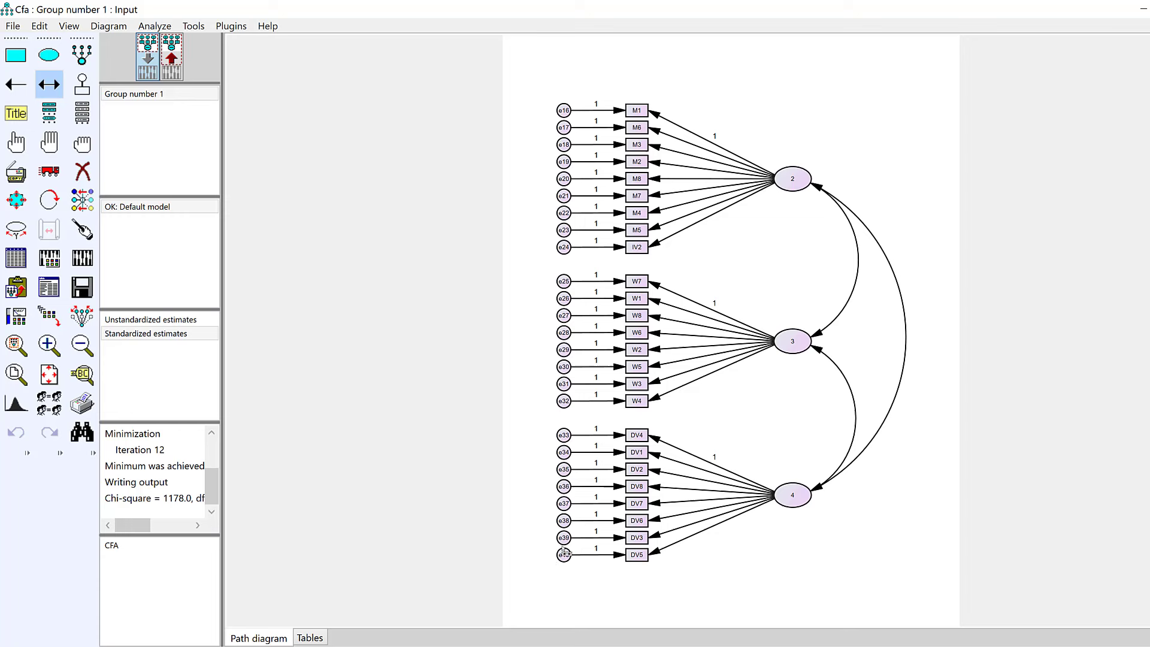
mouse_move(562, 541)
left_mouse_down()
mouse_move(563, 554)
mouse_move(545, 546)
mouse_move(563, 553)
left_mouse_up()
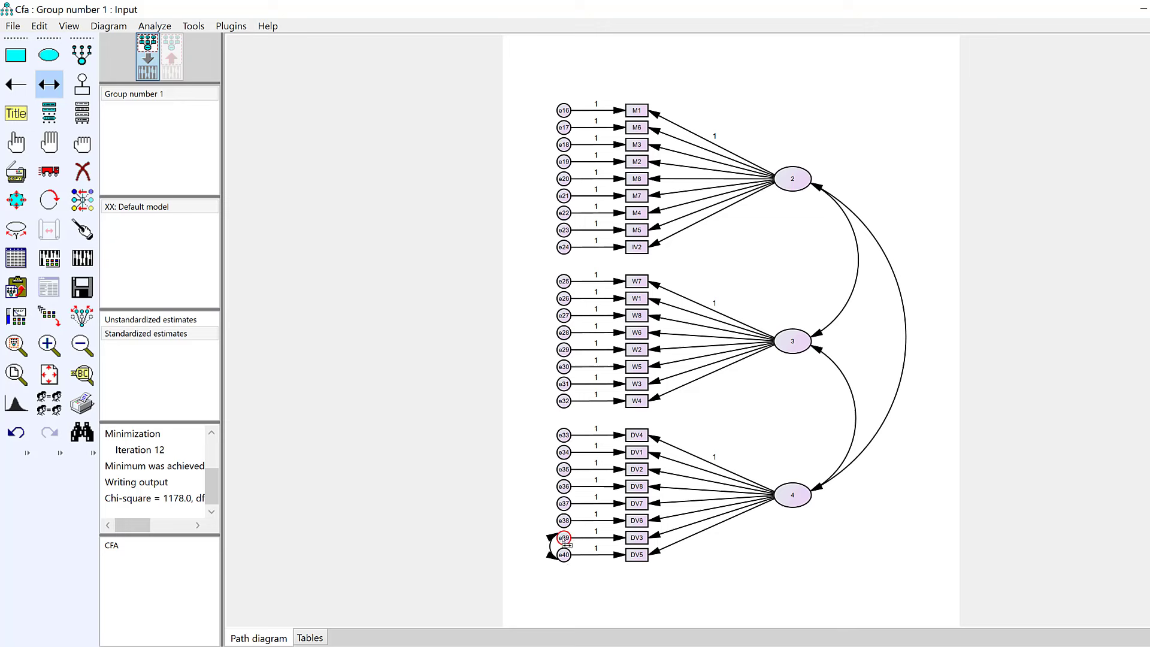
left_click_drag(566, 538, 540, 363)
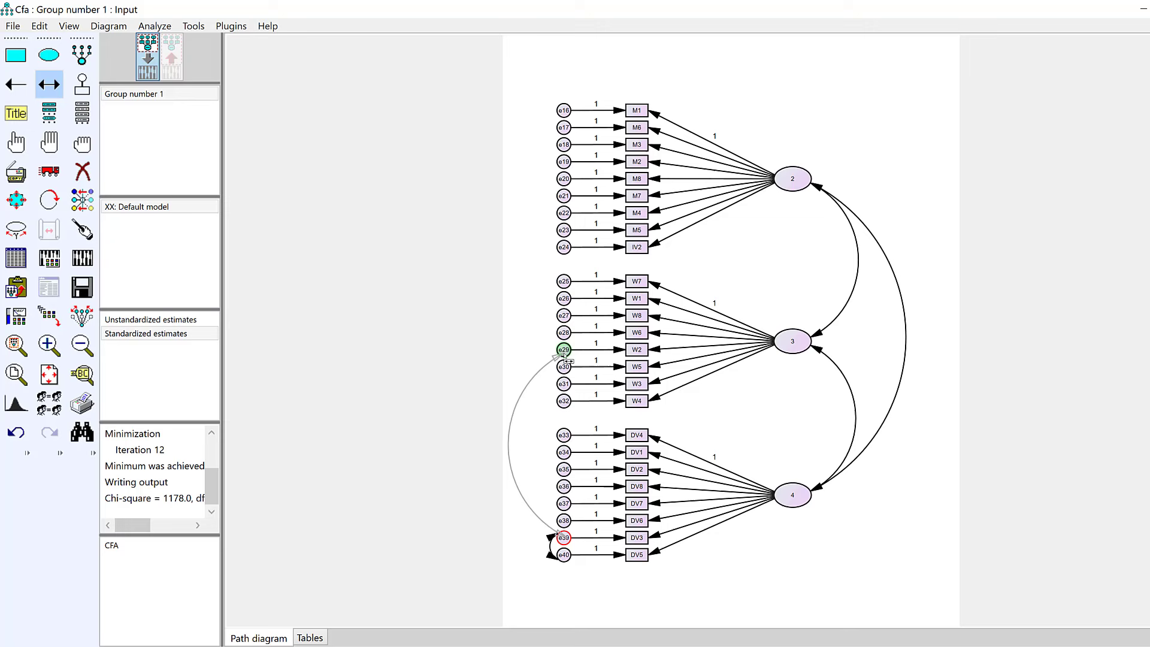
left_click_drag(564, 354, 564, 354)
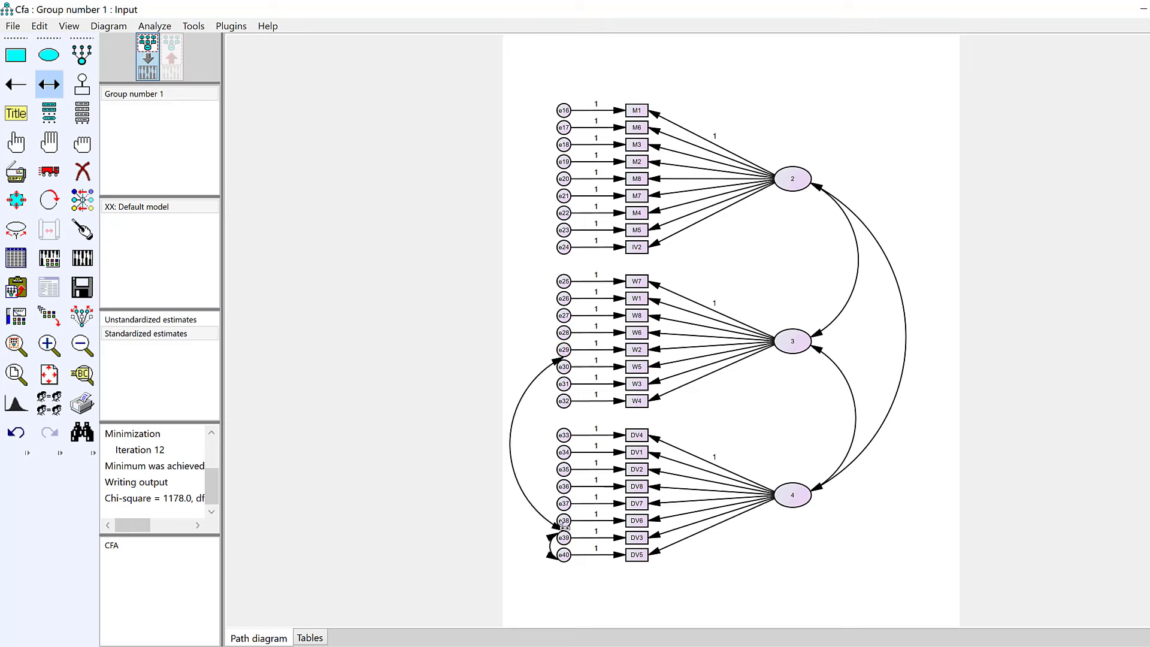
left_click(82, 172)
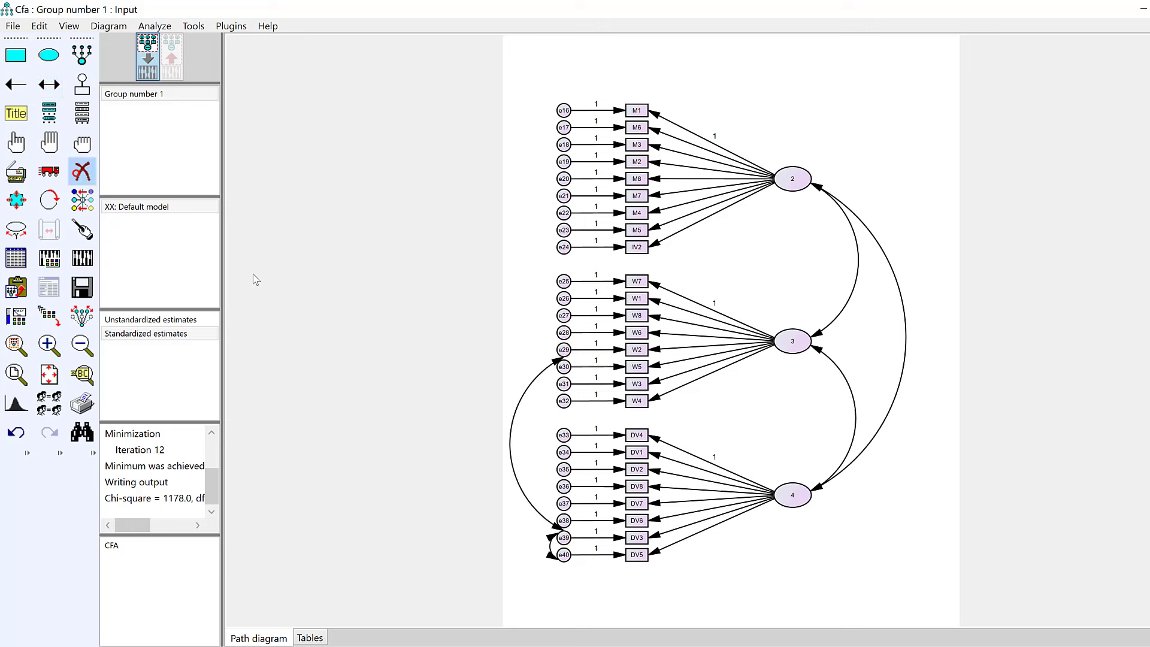
left_click(525, 397)
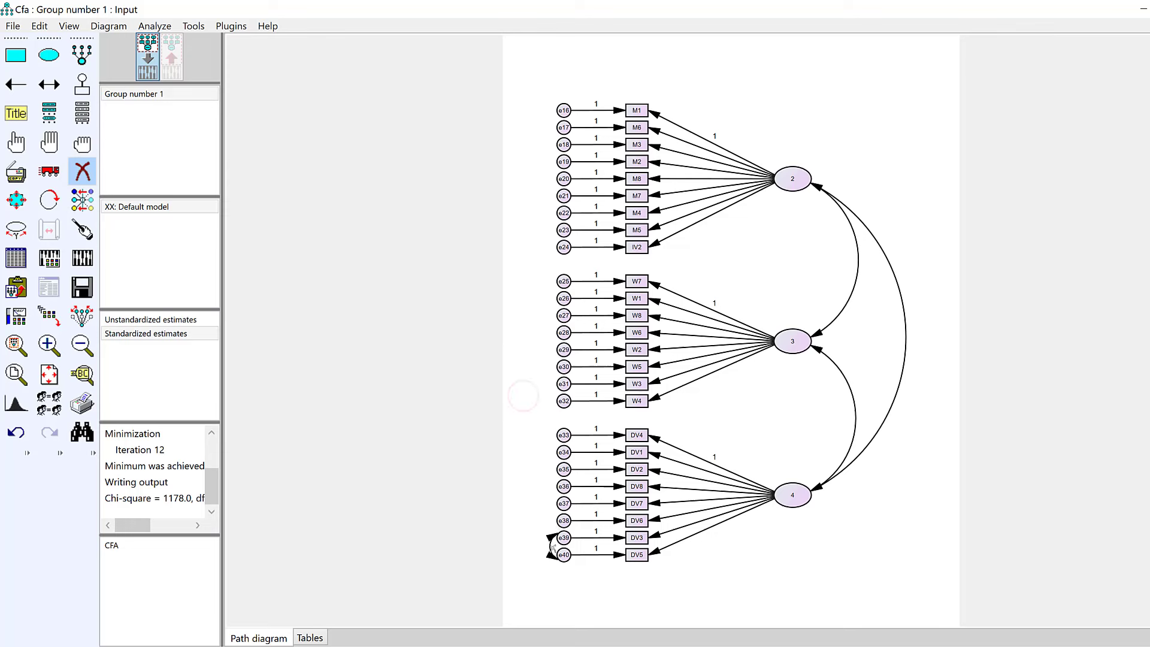
- Recalculate the estimates for the modified model and display the output path diagram
left_click(154, 26)
left_click(178, 41)
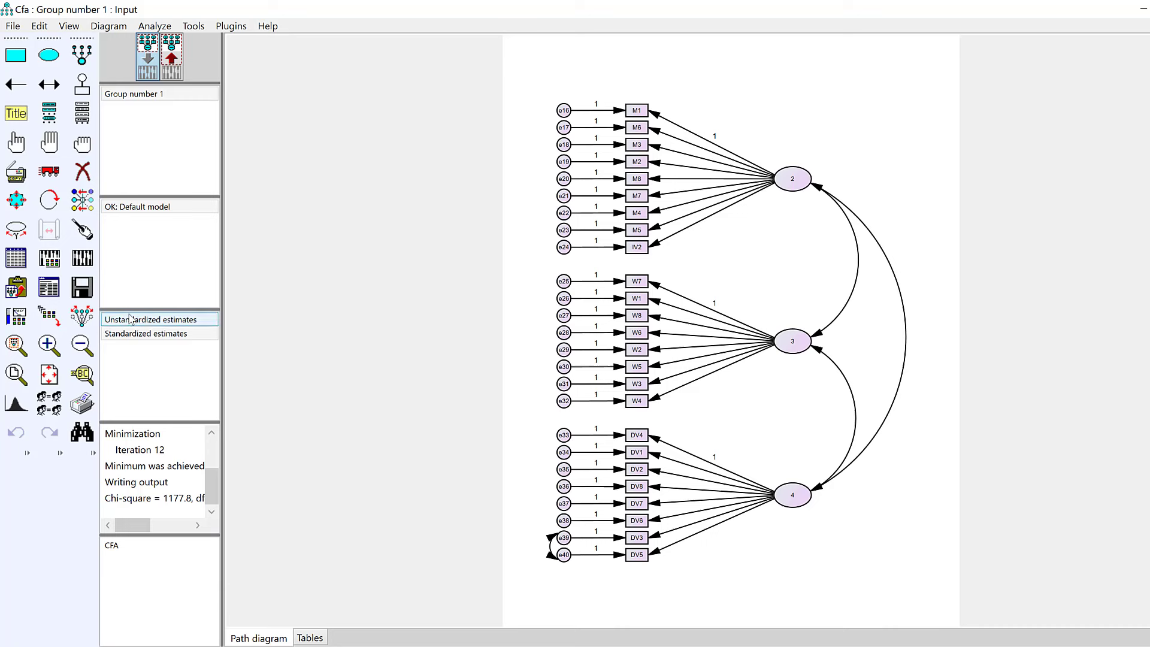
left_click(171, 57)
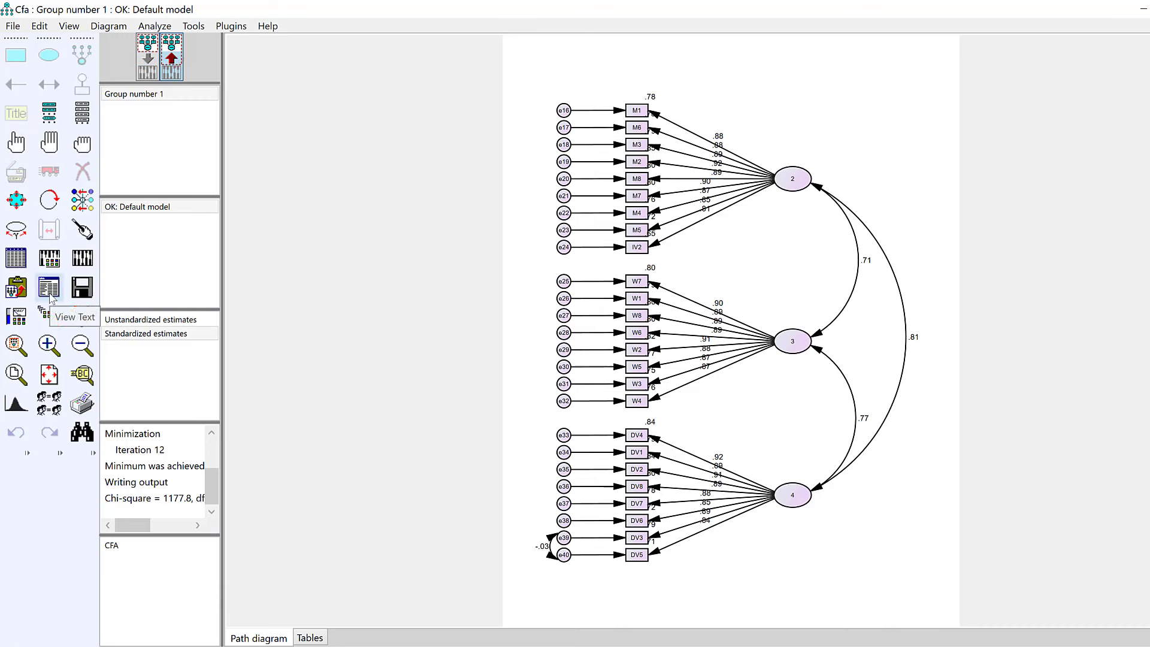
- Review the modification indices and model fit summary of the re-estimated model in the Amos text output
left_click(49, 289)
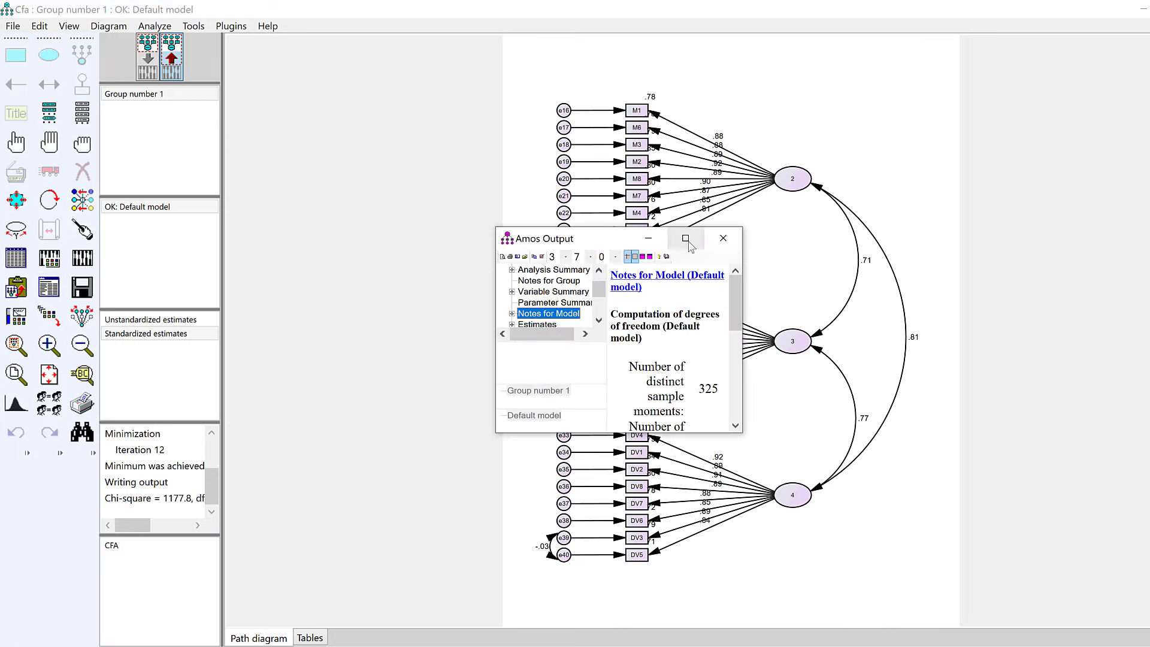
left_click(685, 238)
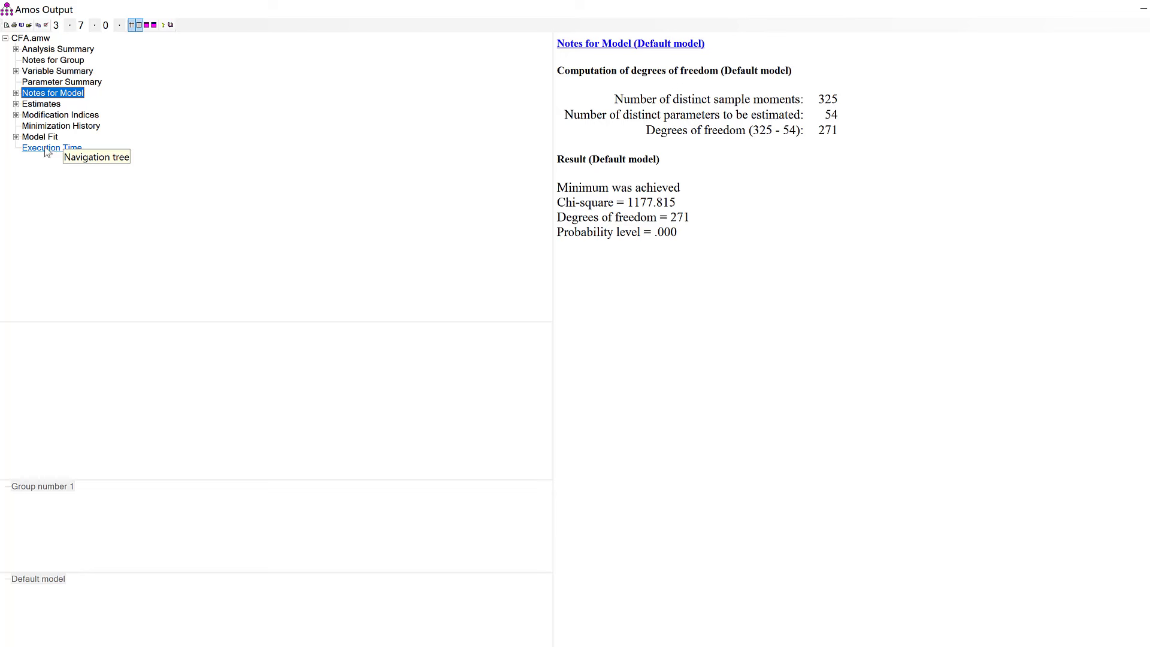
left_click(48, 115)
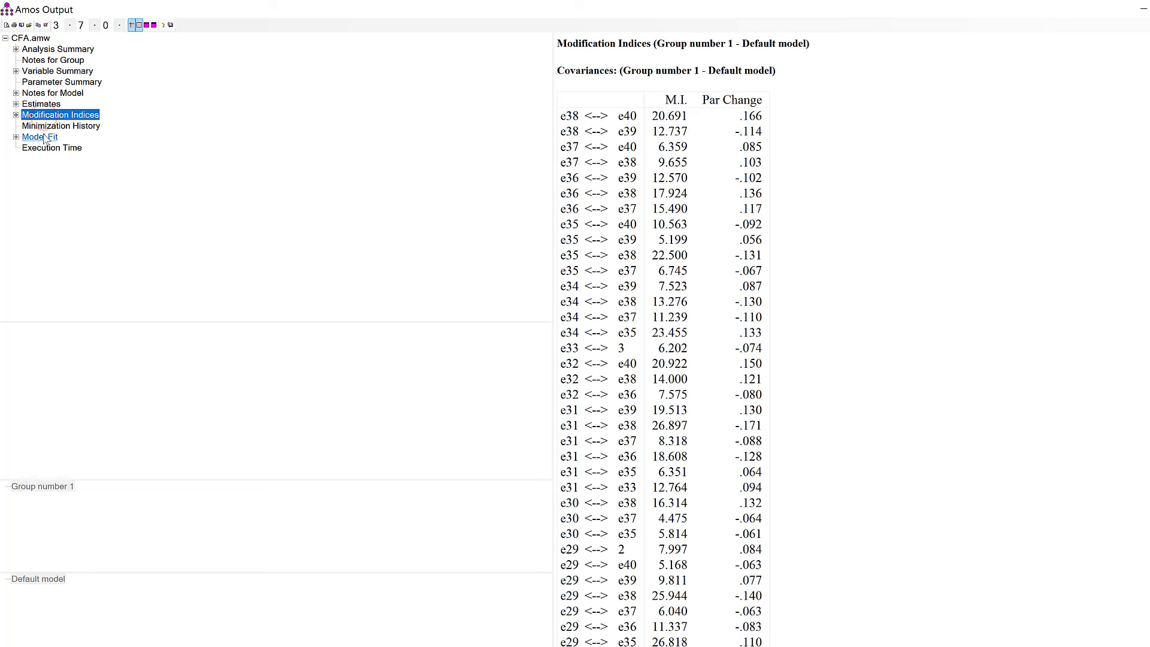
left_click(39, 137)
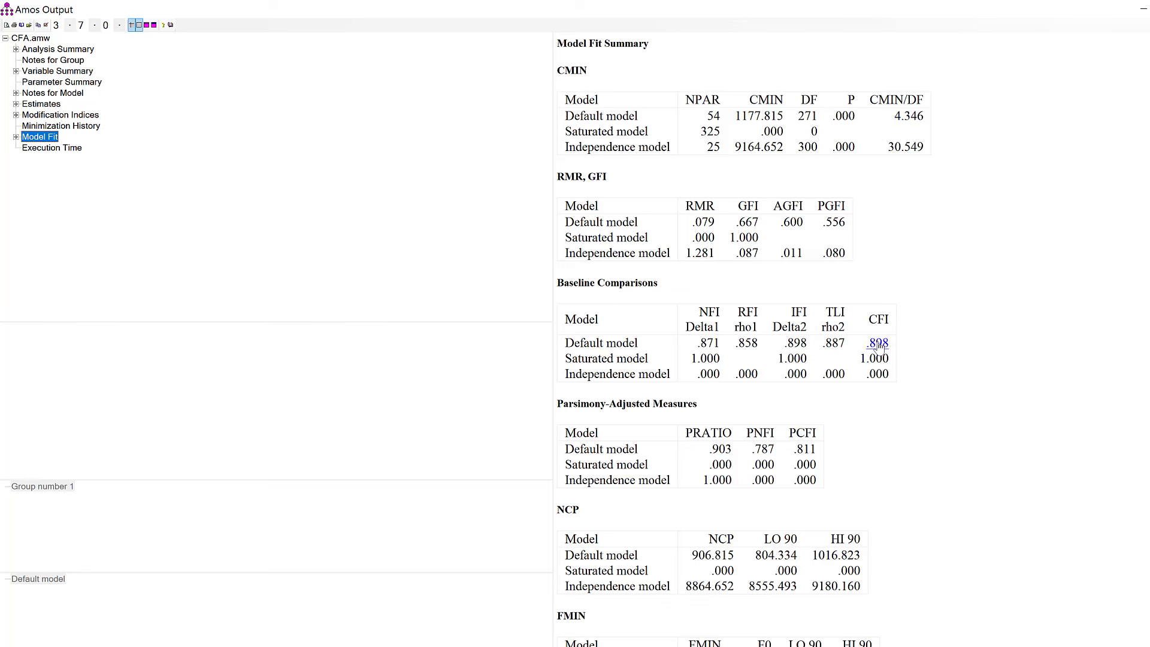
scroll(878, 347, "down", 3)
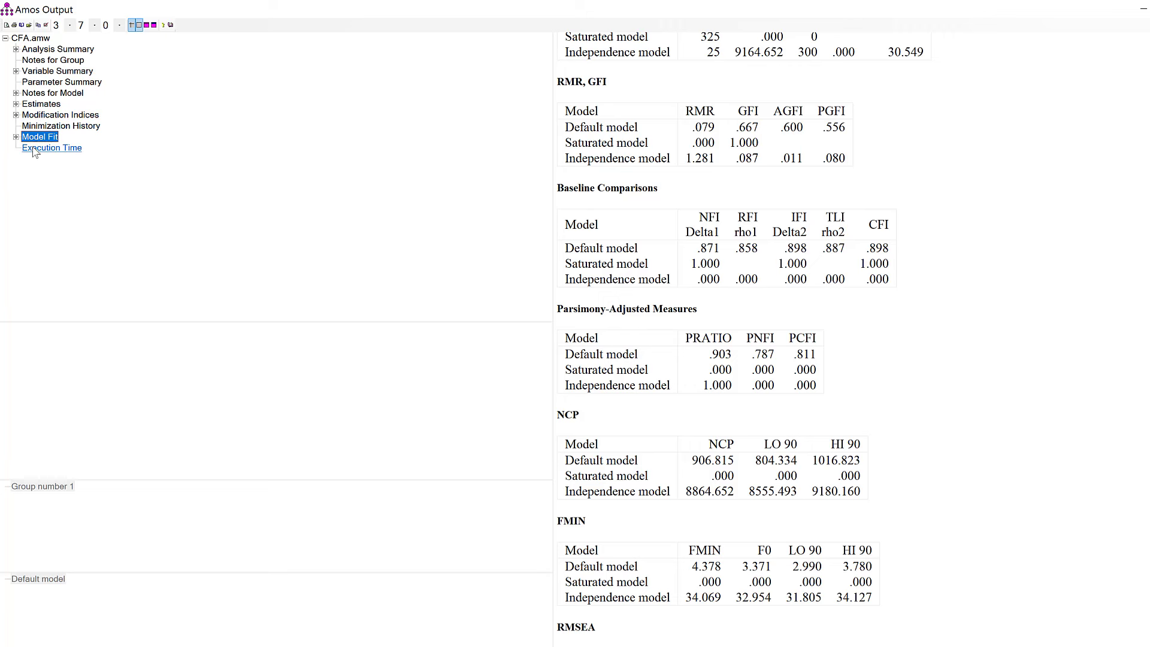
- Check the execution time, model fit and minimization history, and return to the modification indices for the error-term covariances
left_click(70, 148)
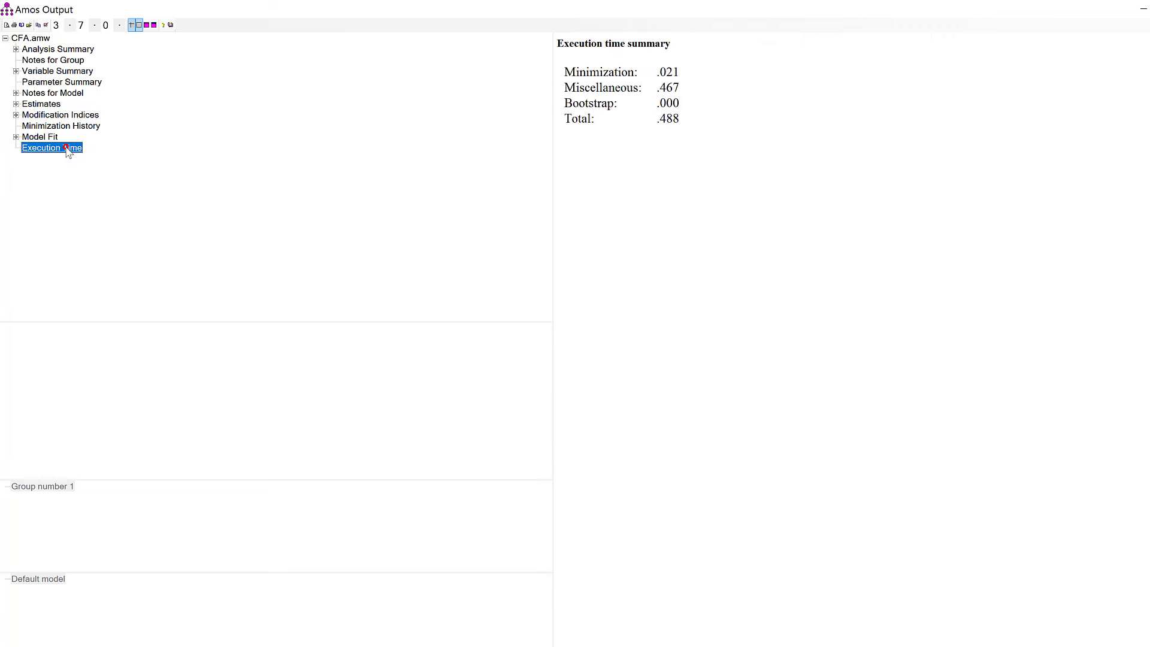
left_click(53, 138)
left_click(40, 126)
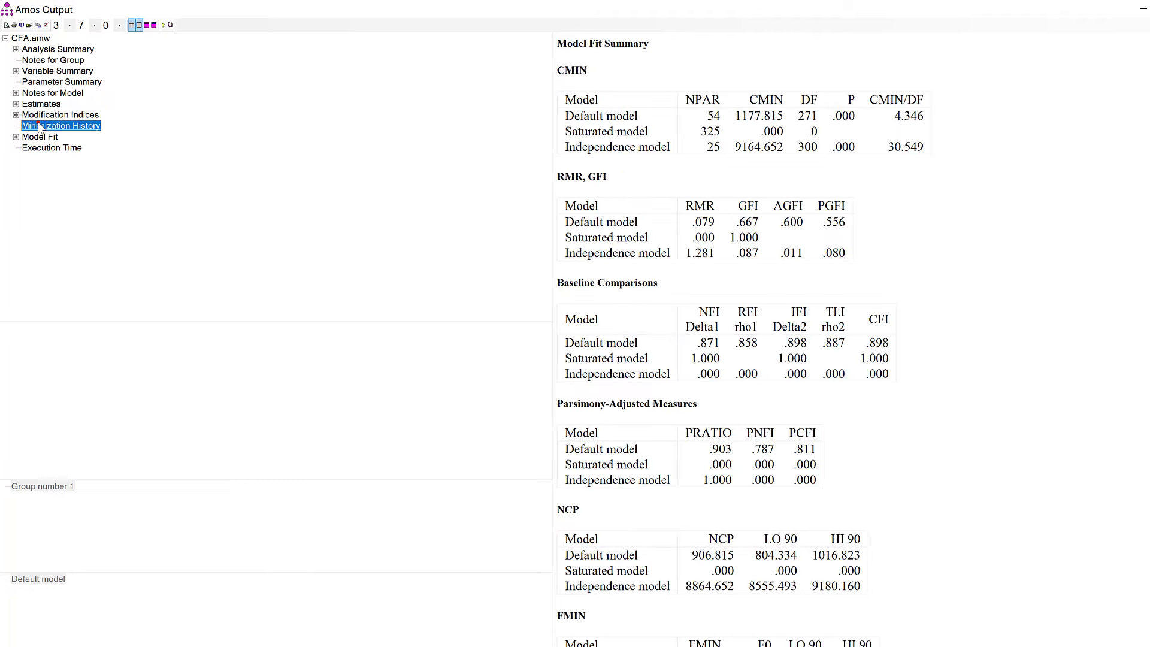
left_click(54, 115)
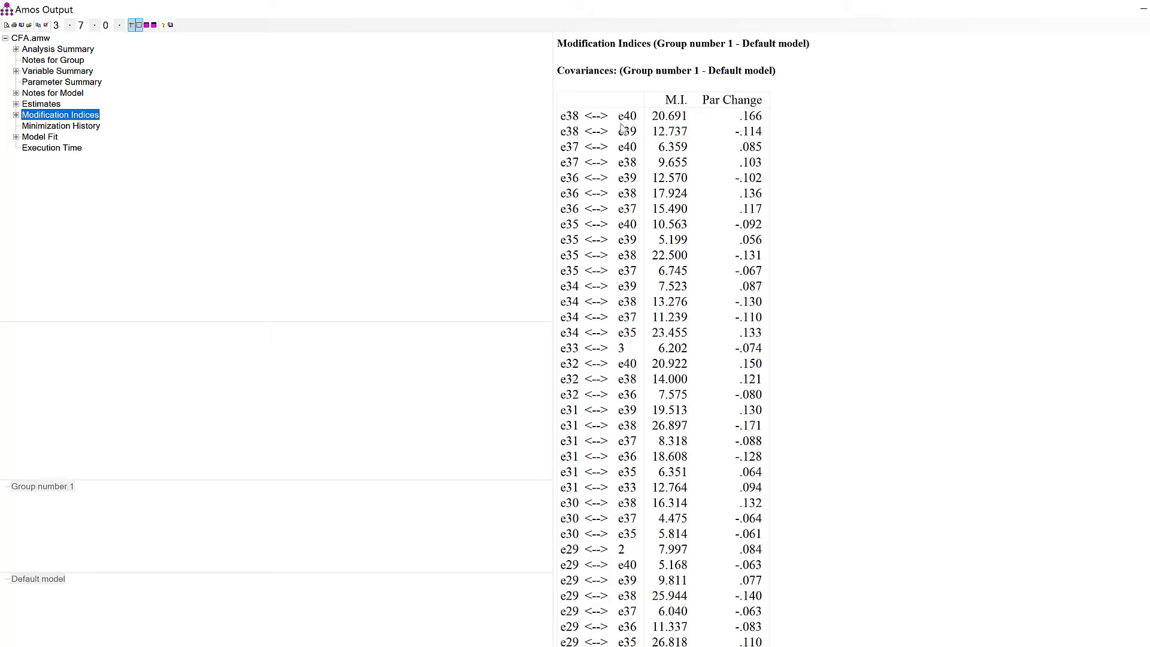
- Add a covariance between the error terms e38 and e40 in the input path diagram
left_click(1143, 8)
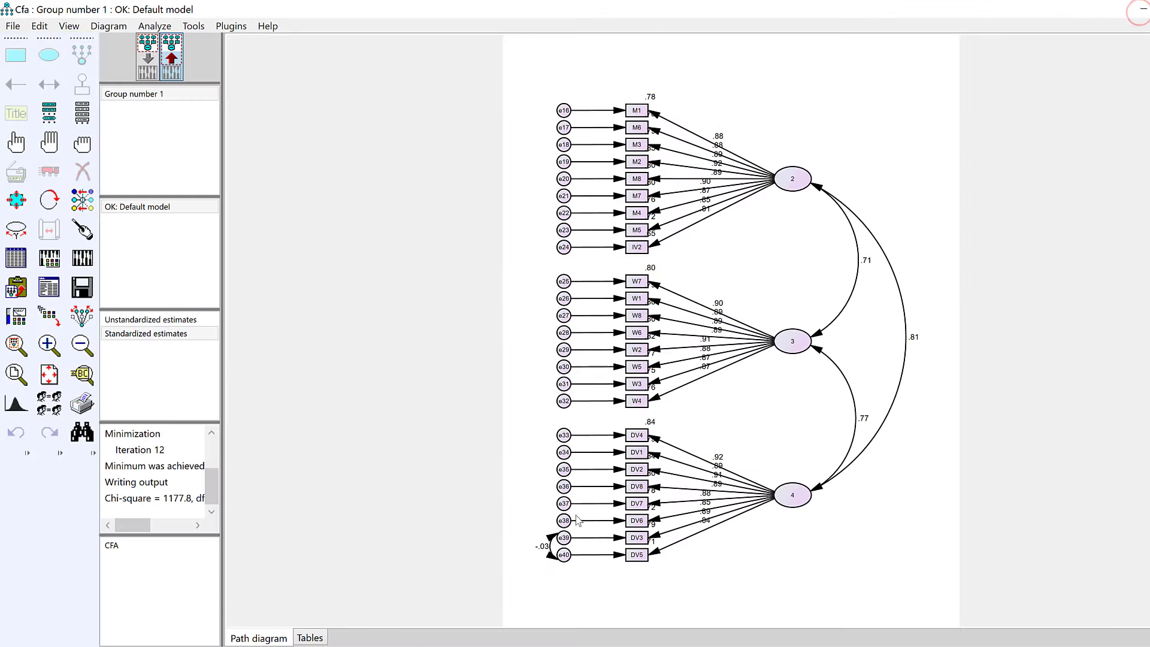
left_click(148, 57)
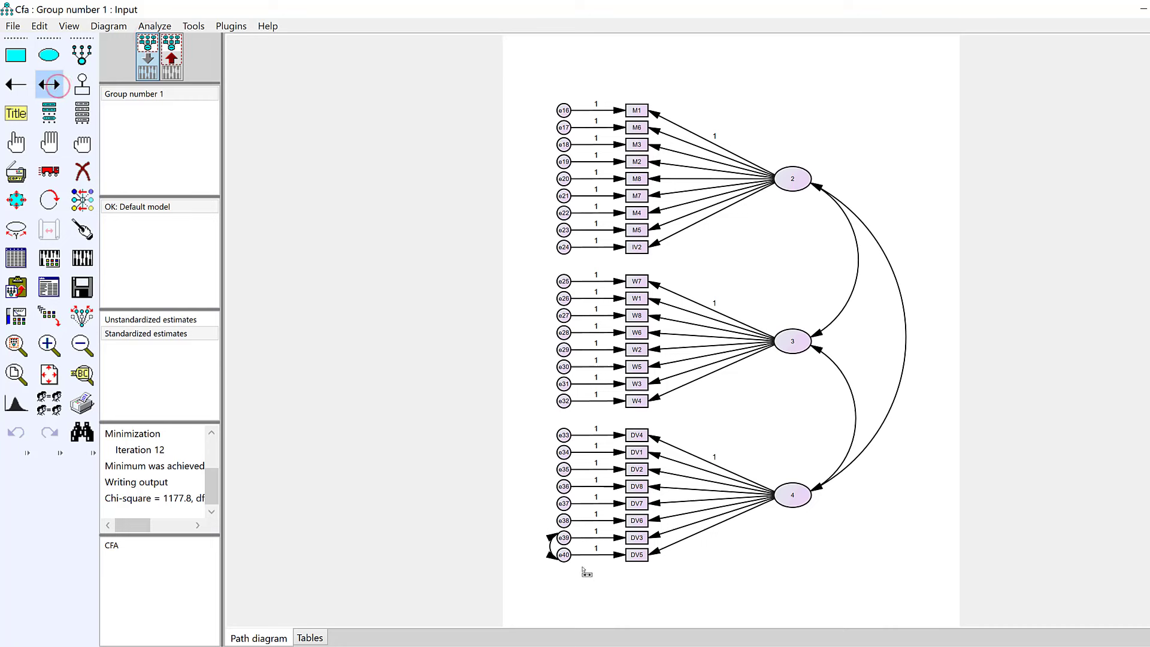
mouse_move(565, 555)
left_mouse_down()
mouse_move(537, 541)
mouse_move(563, 521)
left_mouse_up()
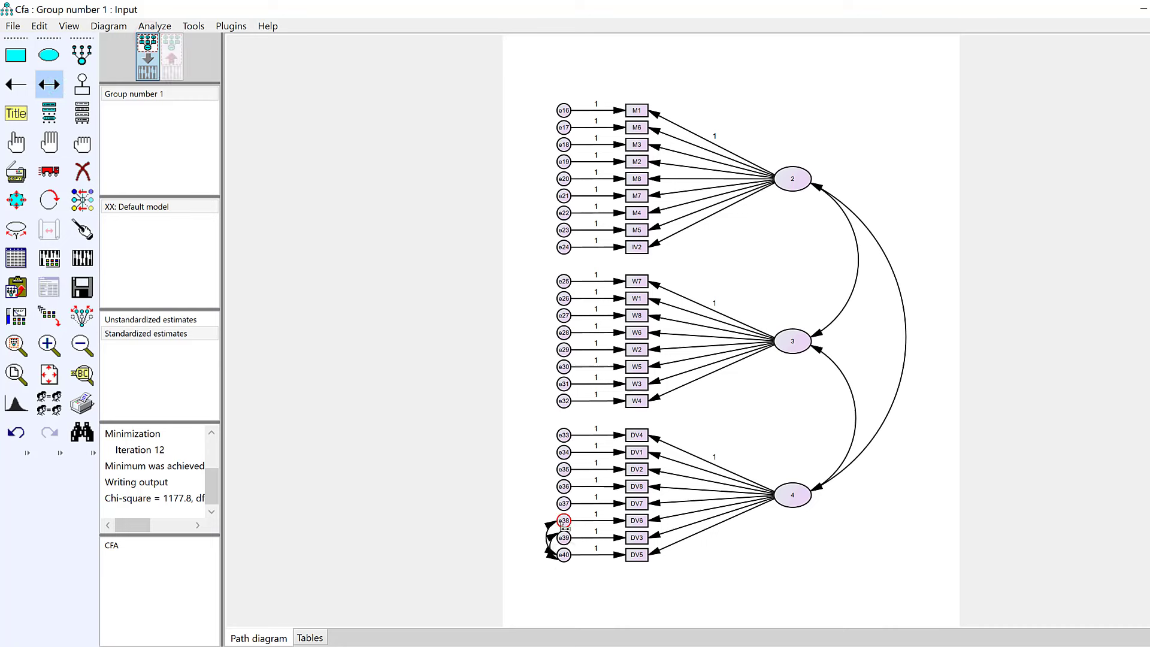
- Recalculate the estimates with the added e38–e40 covariance and show them on the output path diagram
left_click(154, 26)
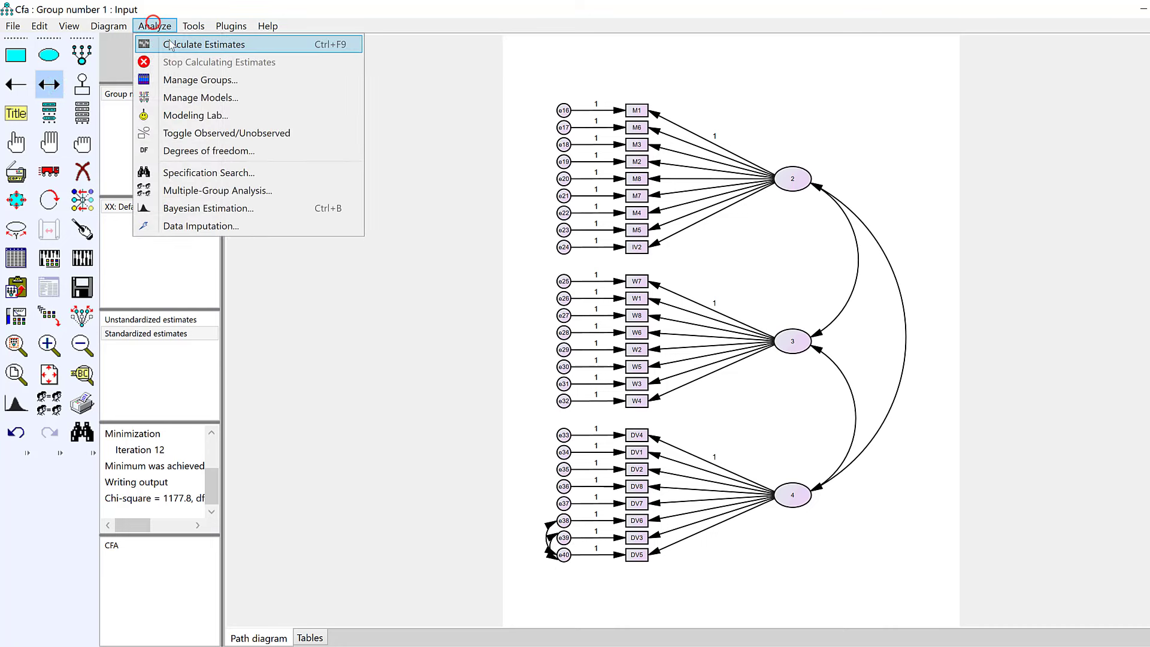
left_click(171, 42)
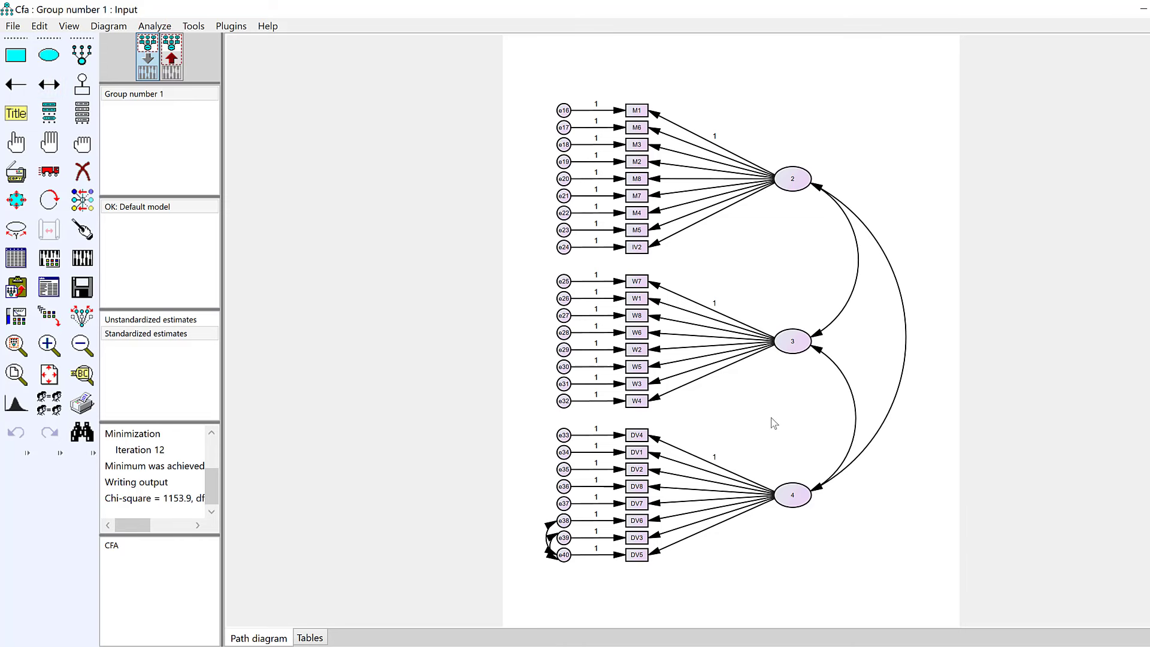
left_click(172, 71)
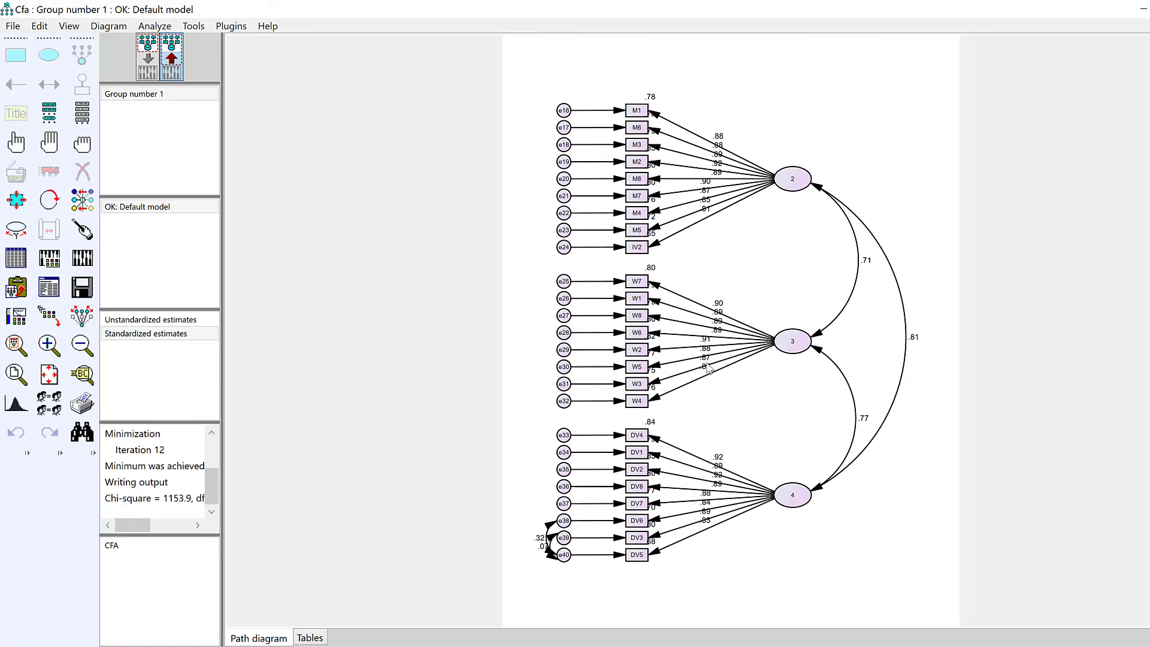
- Run the Model Fit Measures plugin, declaring that the data file has no missing data
left_click(231, 27)
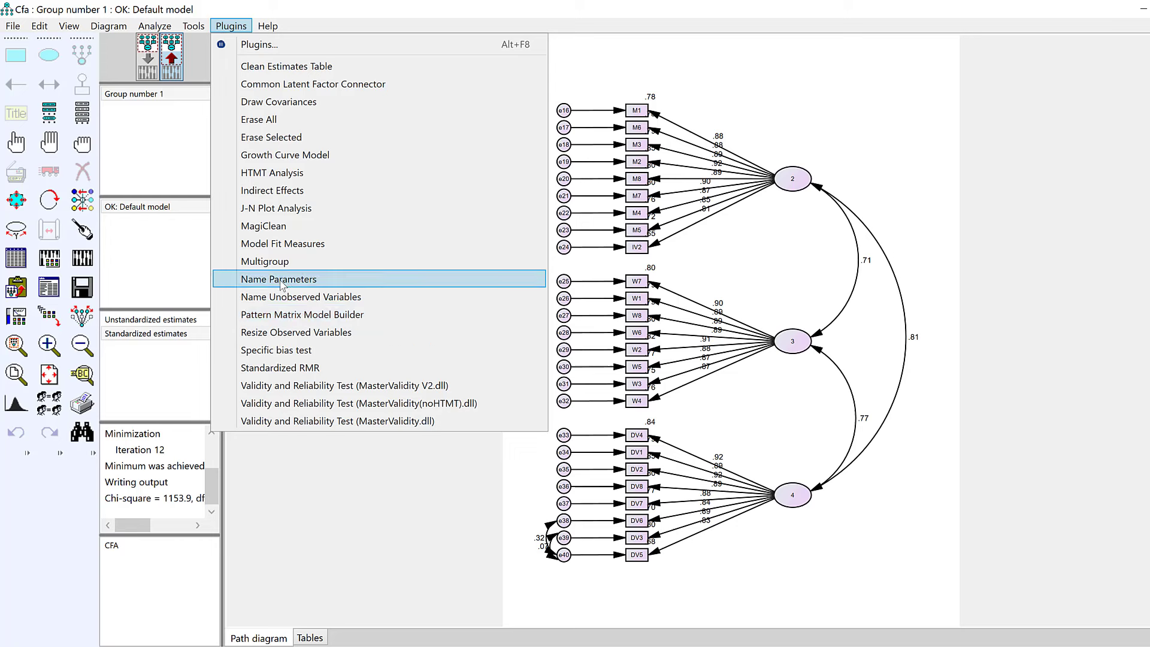
left_click(264, 242)
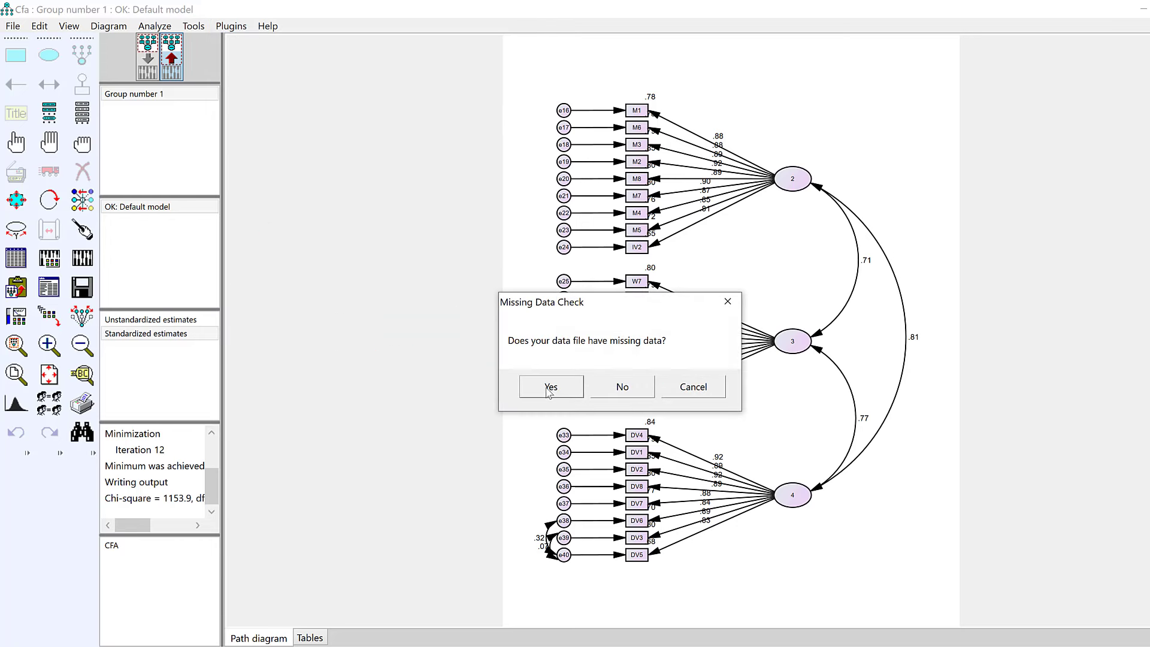
left_click(623, 388)
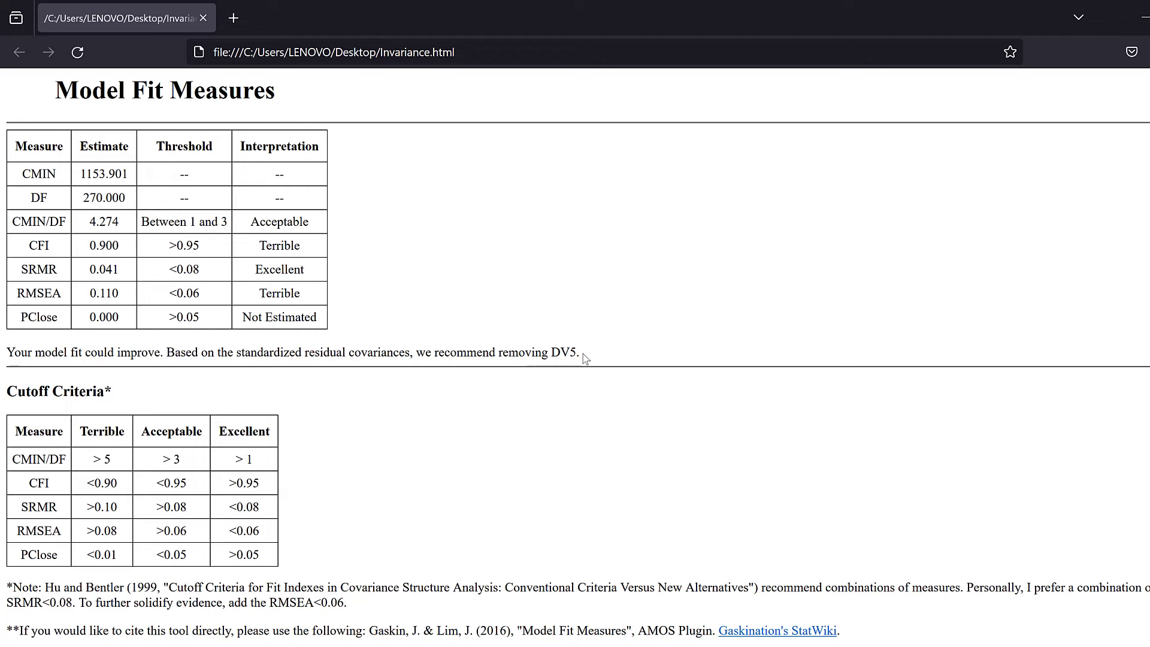
- Review the item removal recommendation and compare the fit estimates with their thresholds in the Model Fit Measures report, then return to Amos
left_click_drag(577, 354, 2, 352)
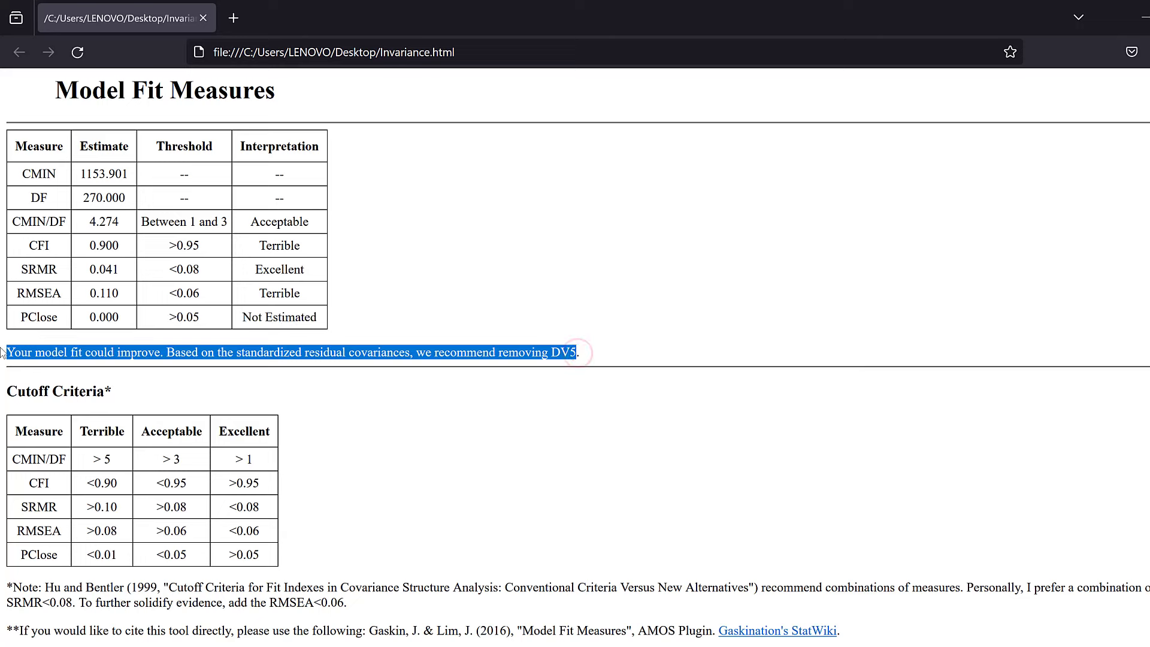
left_click_drag(40, 175, 73, 203)
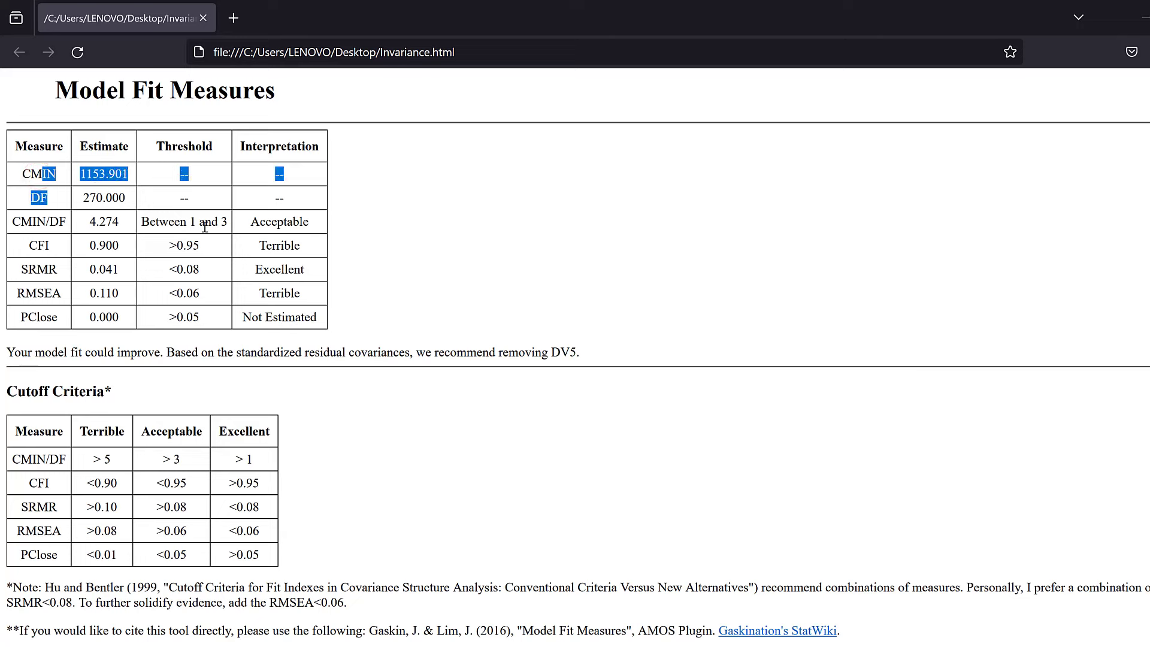
left_click_drag(204, 226, 211, 295)
left_click(175, 244)
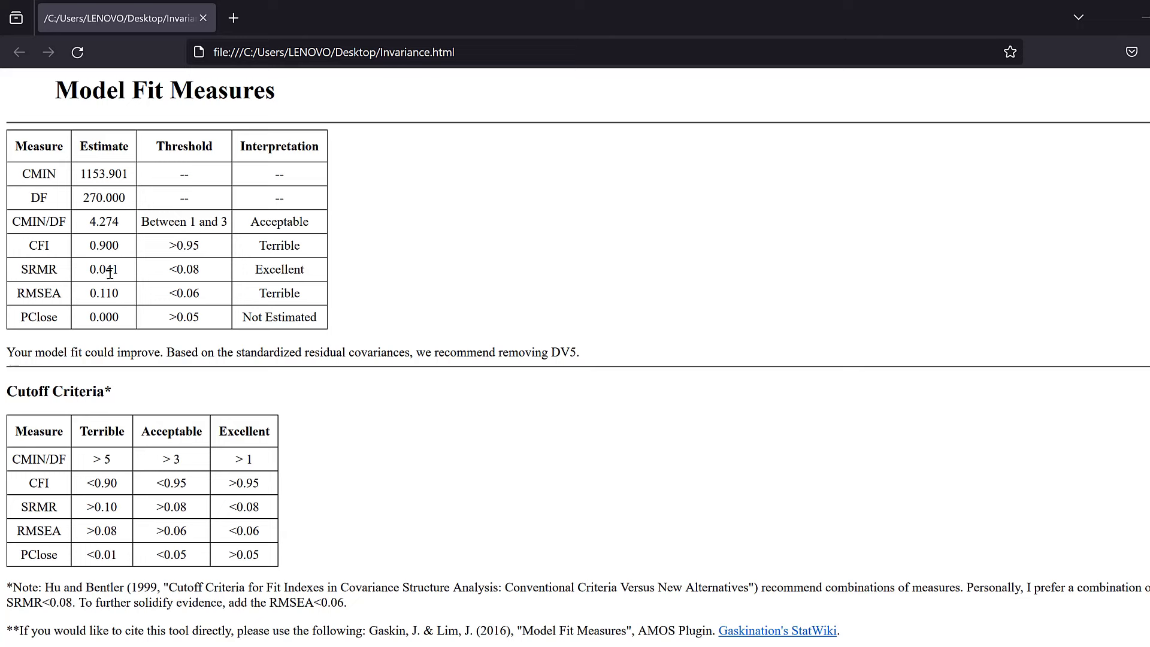
double_click(197, 271)
left_click(277, 271)
key("alt+Tab")
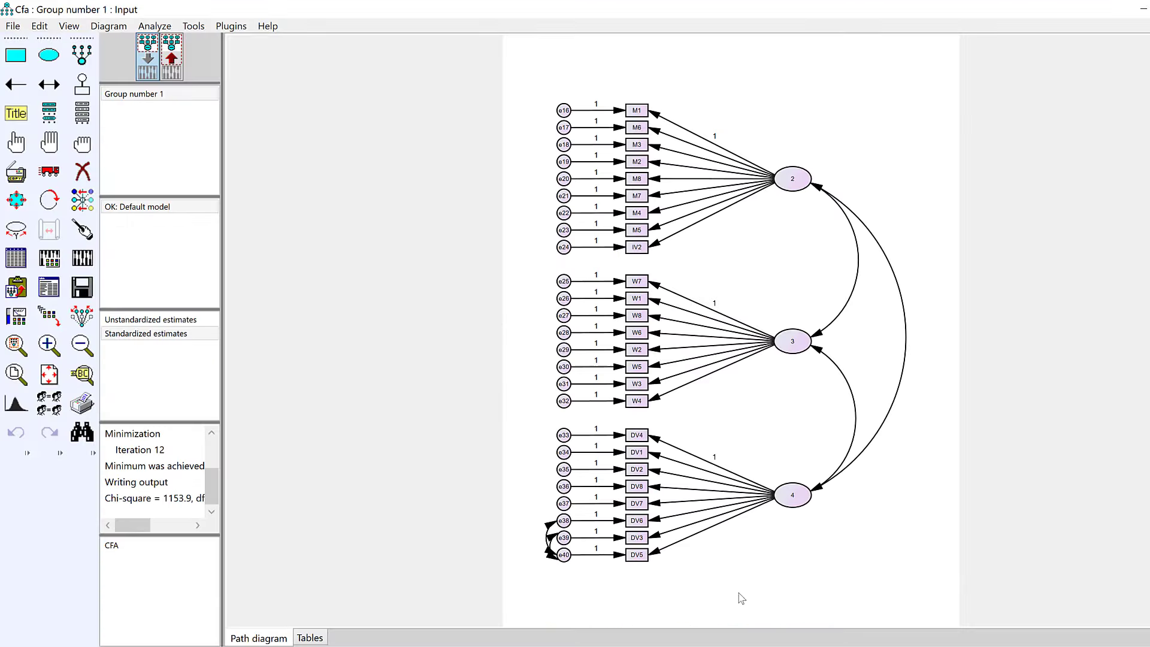
- Run the Validity and Reliability Test (MasterValidity V2.dll) and review its validity and HTMT analysis report
left_click(230, 27)
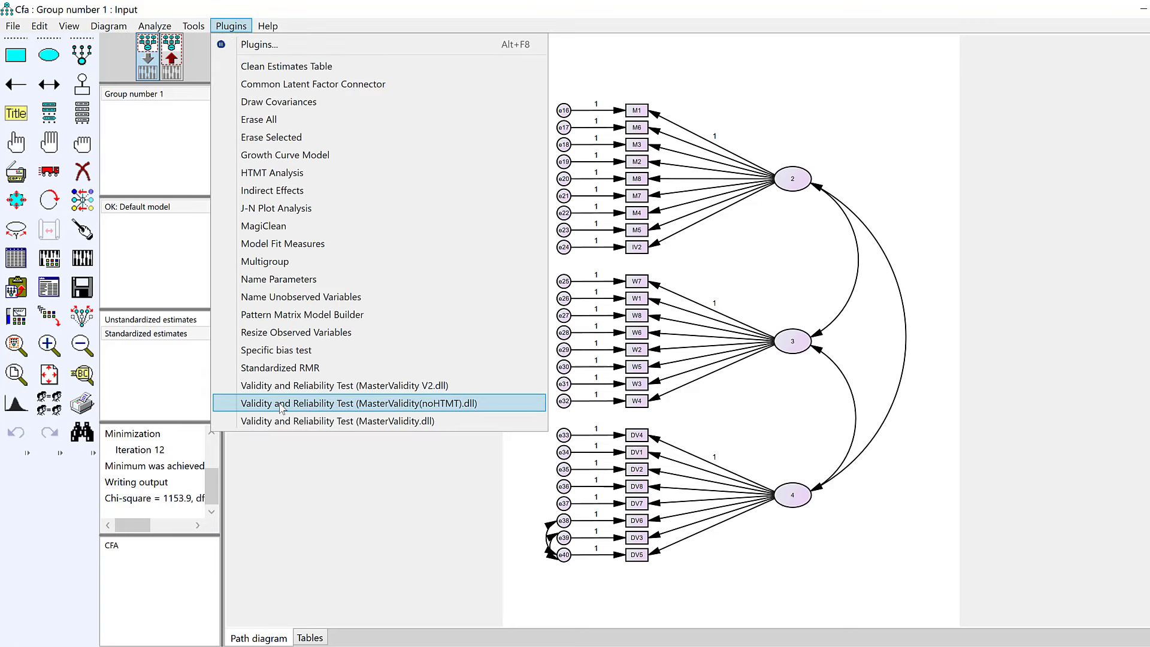
left_click(266, 386)
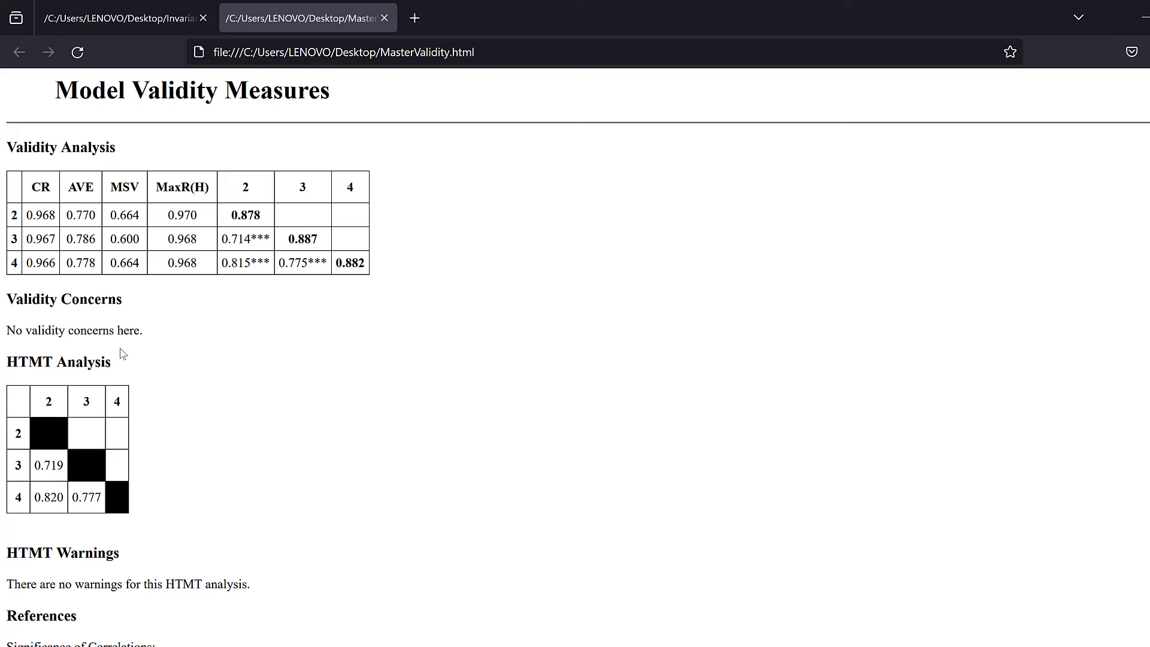
scroll(122, 353, "down", 3)
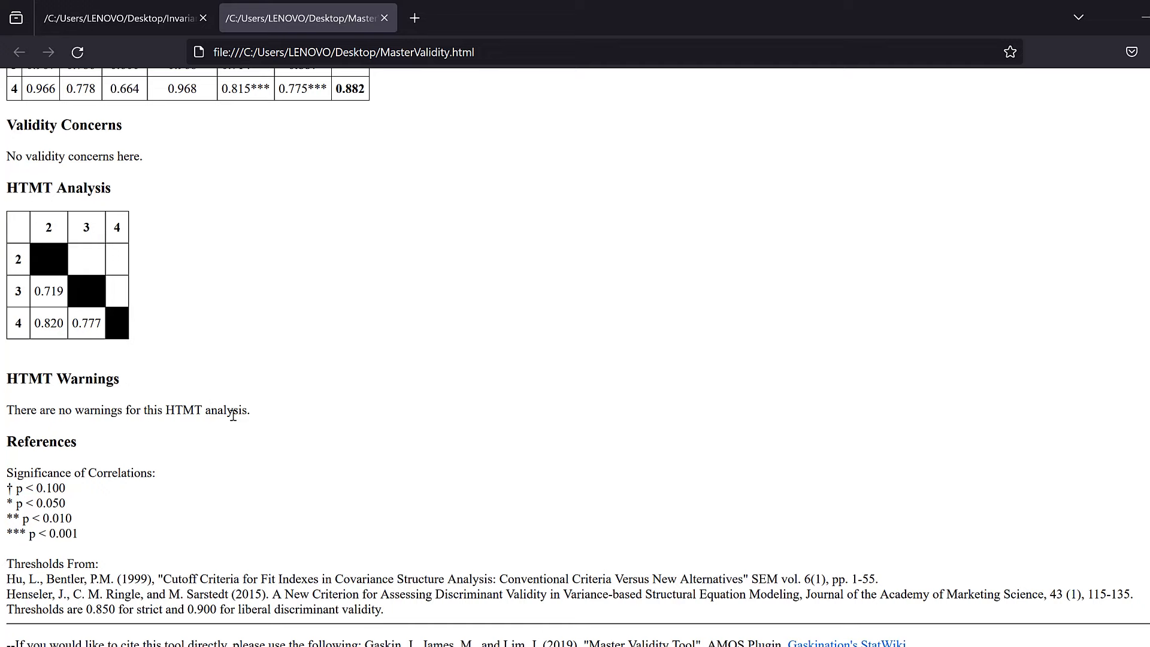
scroll(192, 424, "down", 1)
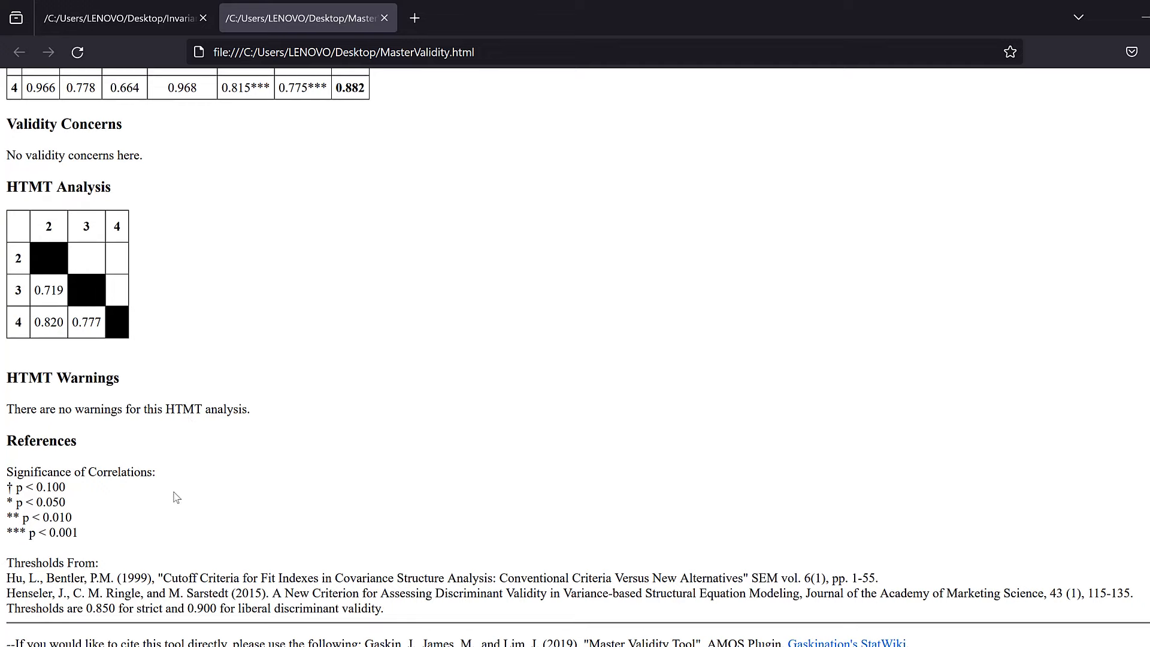
scroll(104, 409, "up", 3)
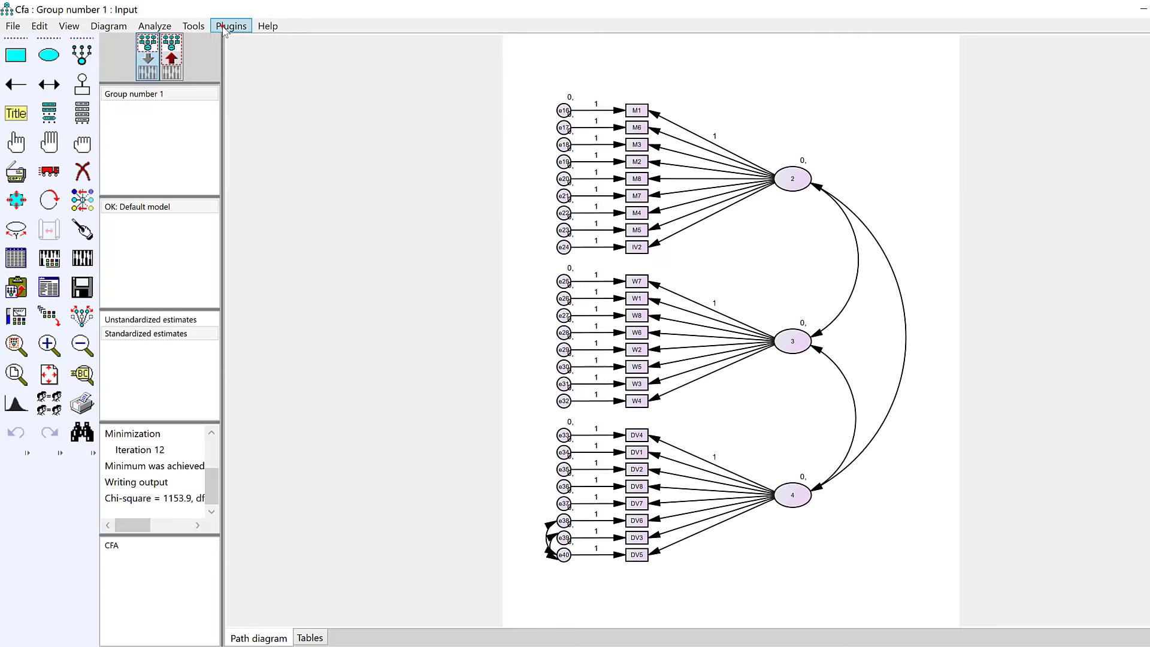
- Show the estimates on the output path diagram and open the Estimates section of the text output
left_click(231, 26)
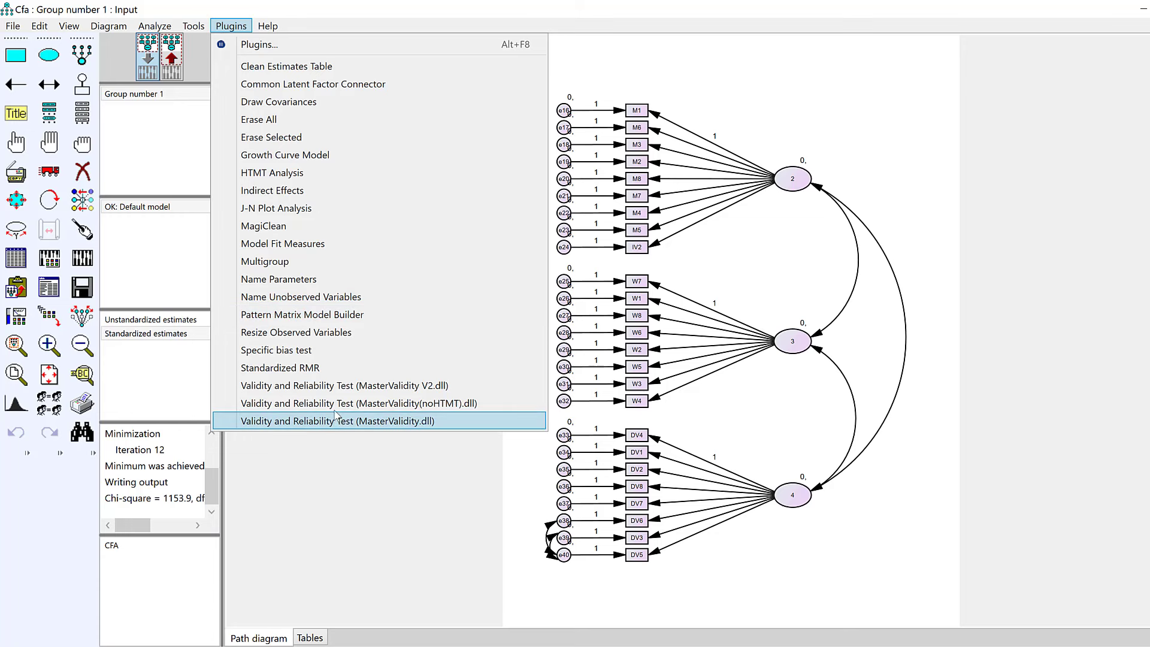
left_click(54, 291)
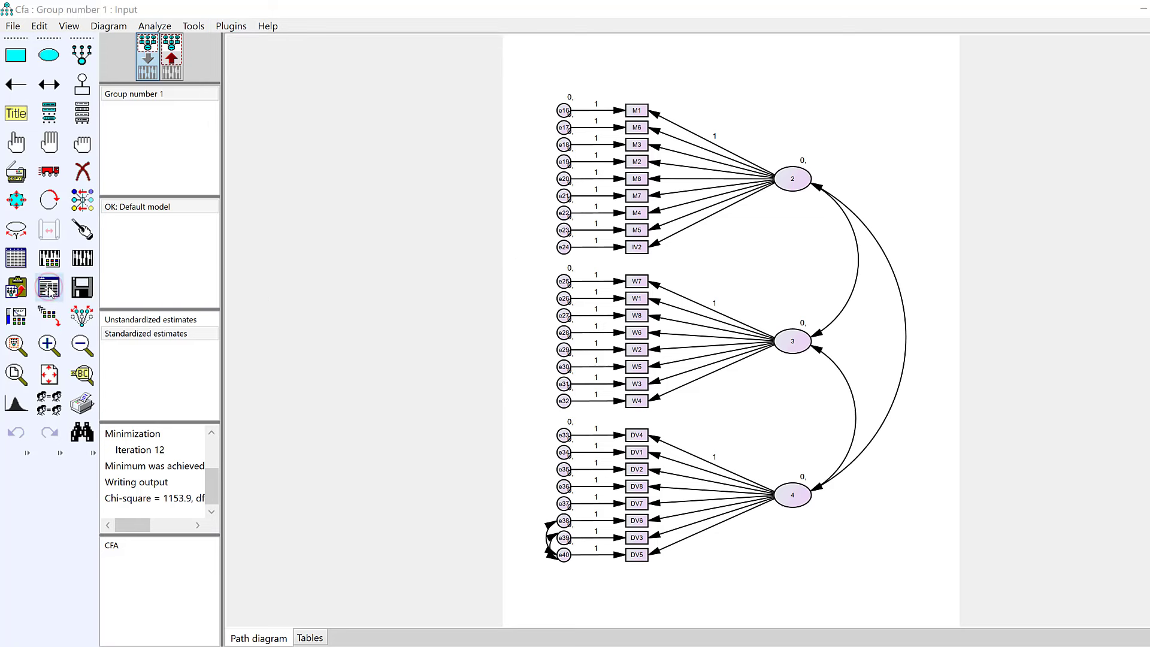
left_click(172, 57)
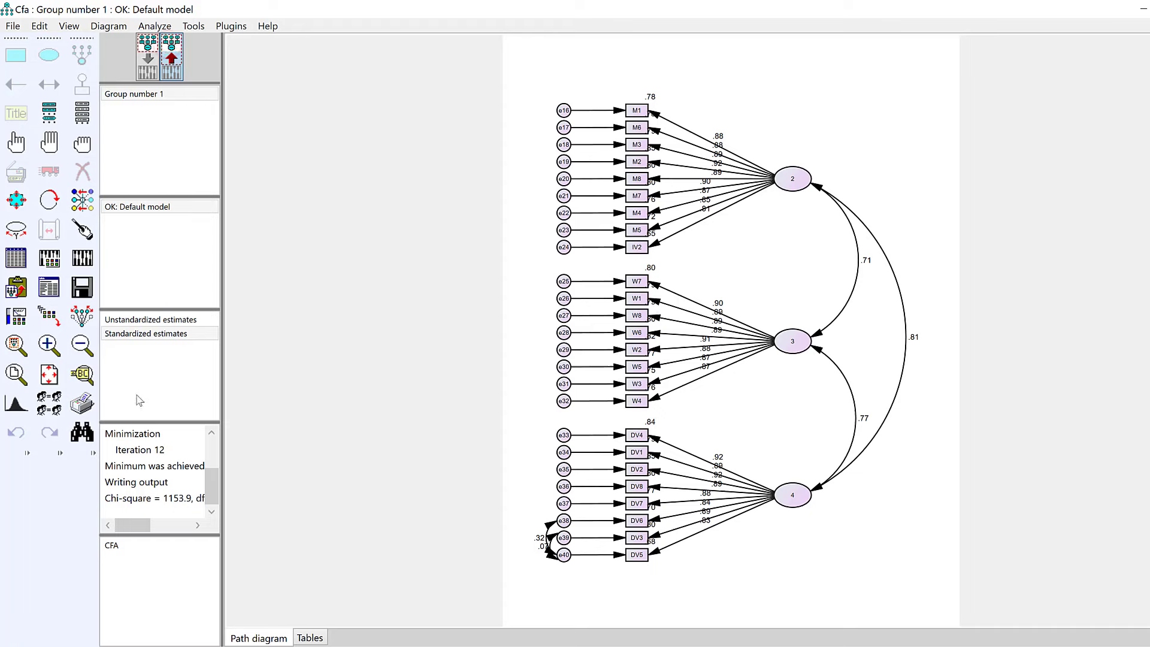
left_click(55, 286)
left_click(53, 117)
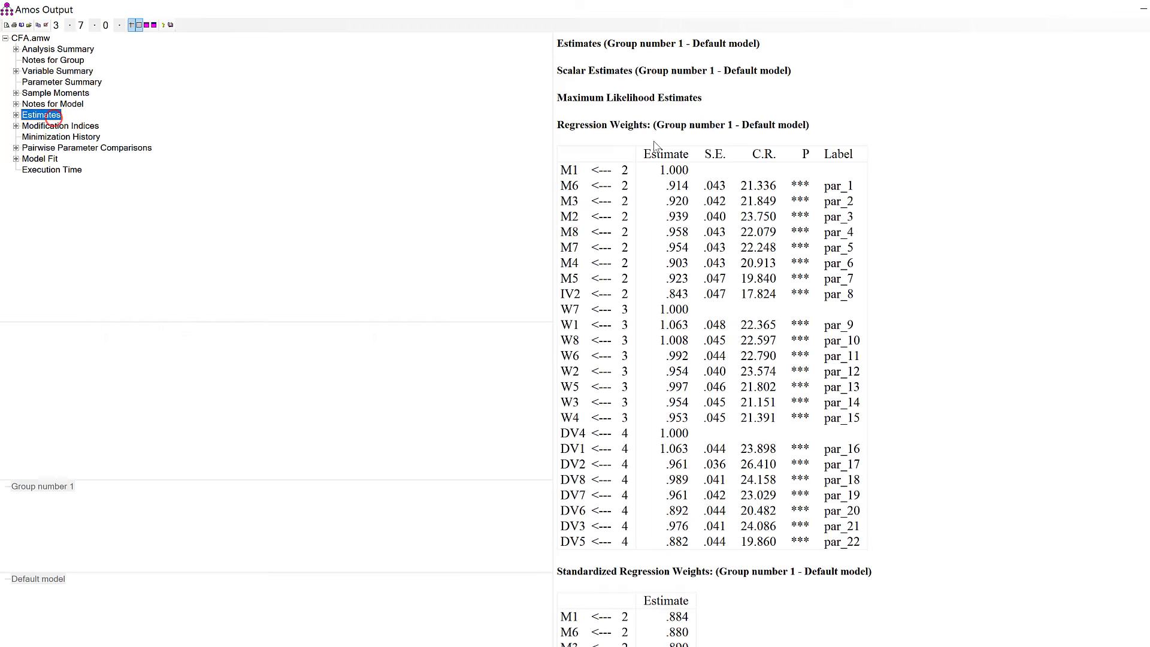
- Examine the standardized regression weights, intercepts, covariances, correlations and residual covariance matrices, then return to the path diagram
scroll(595, 253, "down", 6)
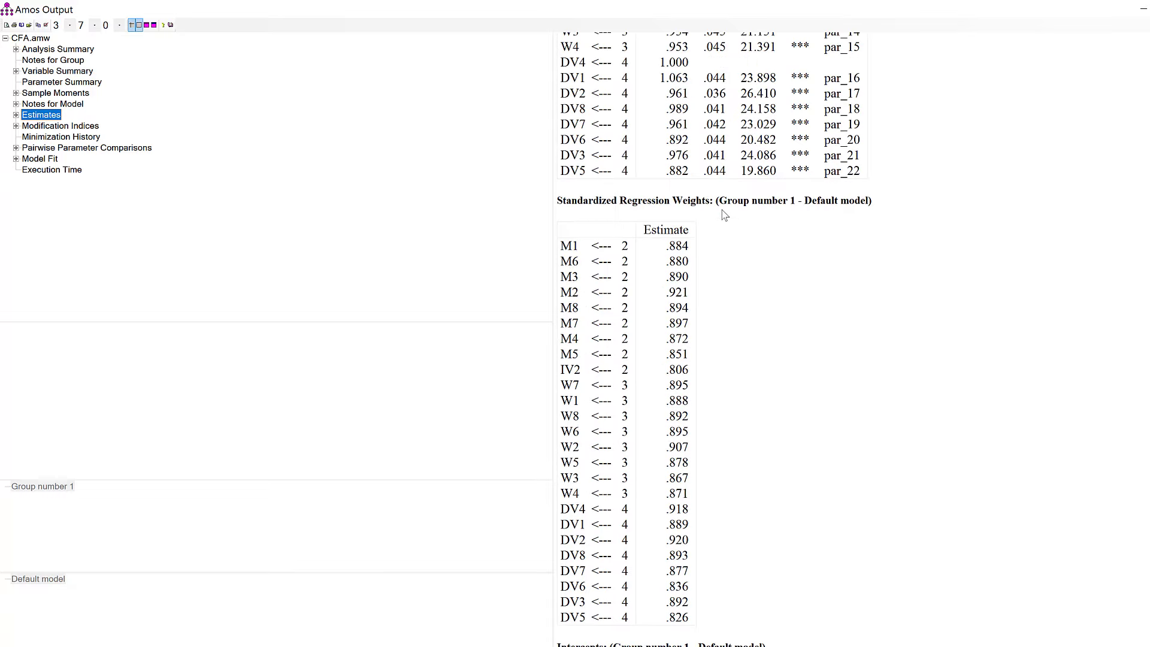
scroll(724, 215, "down", 9)
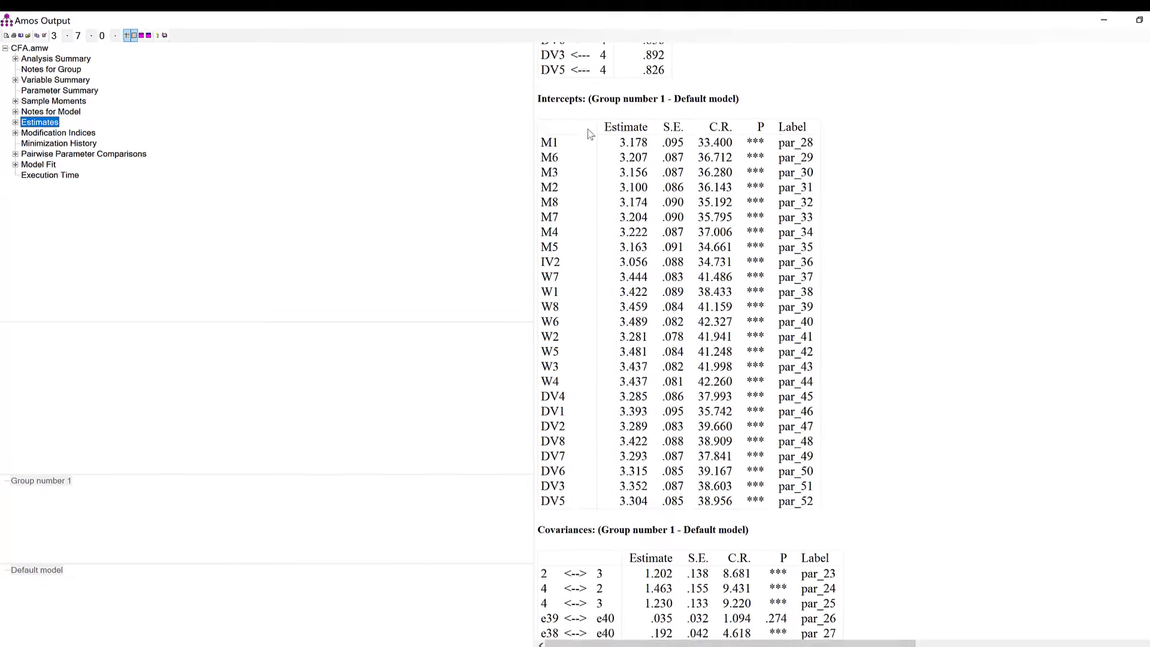
scroll(589, 133, "down", 5)
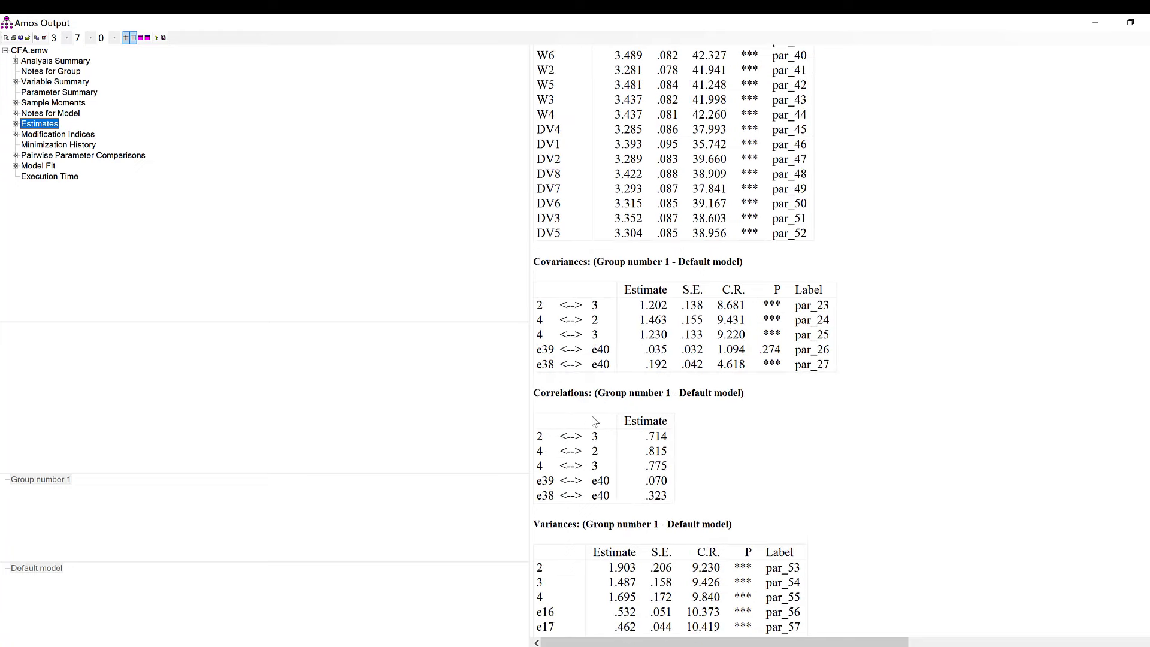
scroll(595, 421, "down", 20)
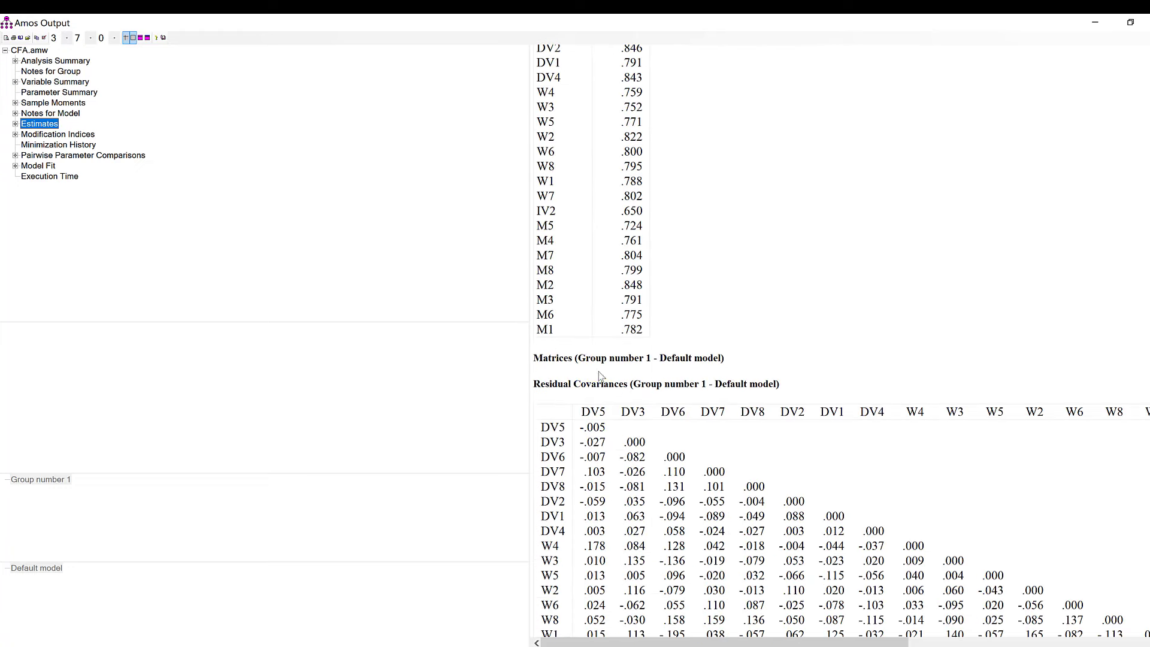
scroll(632, 386, "down", 10)
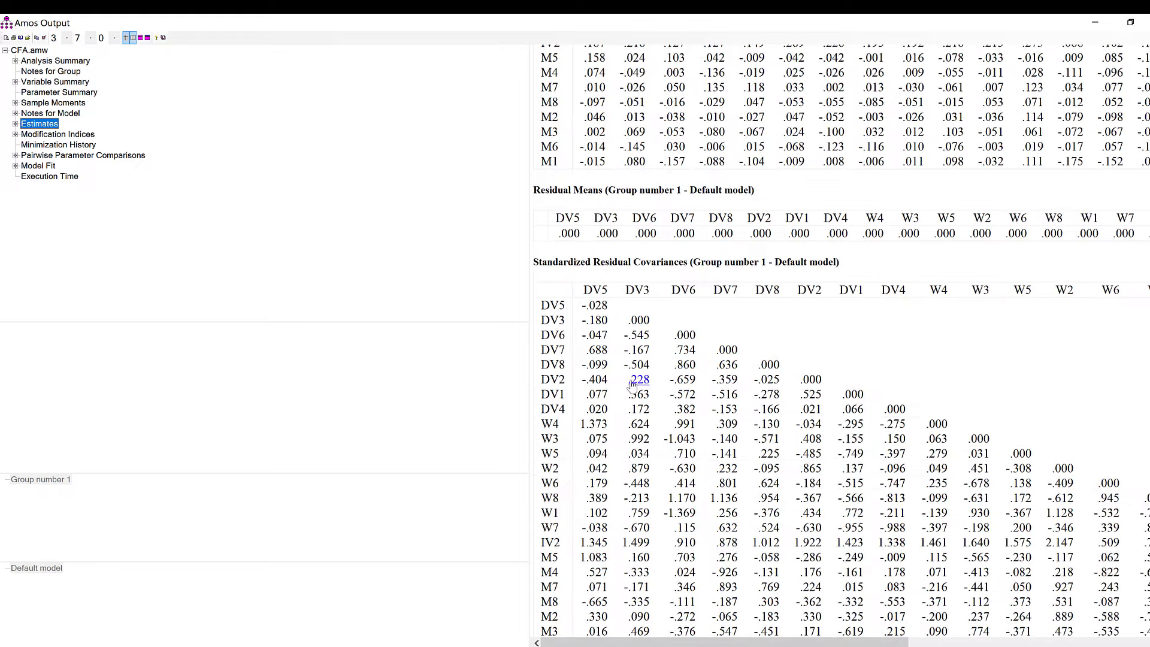
scroll(630, 380, "down", 3)
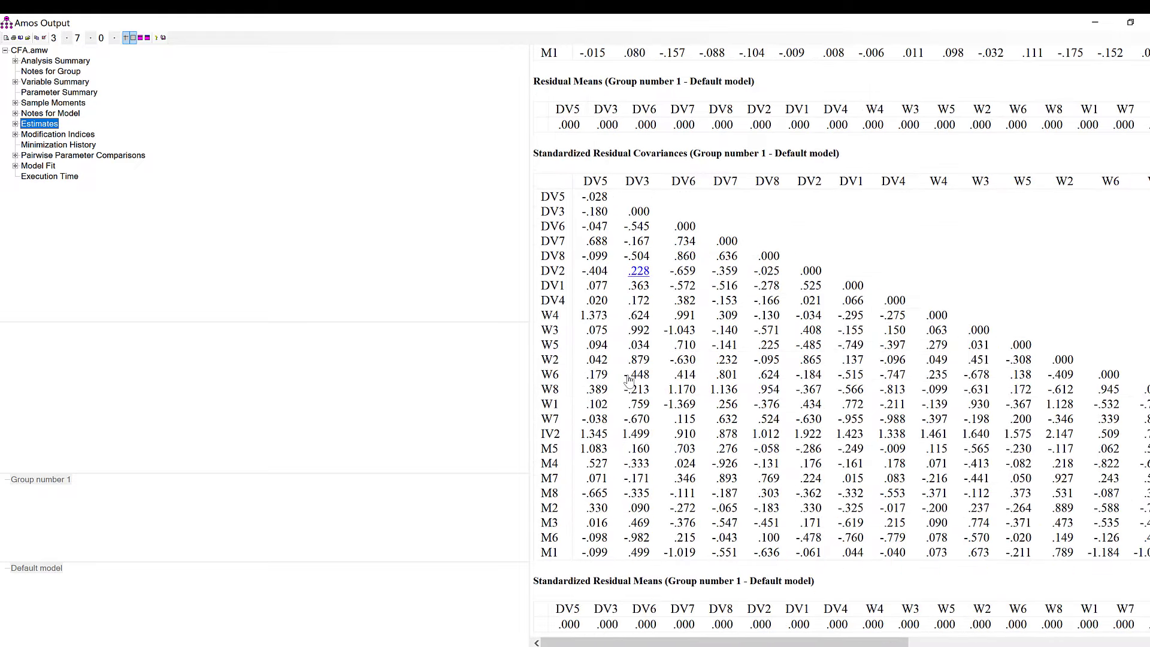
scroll(681, 259, "up", 20)
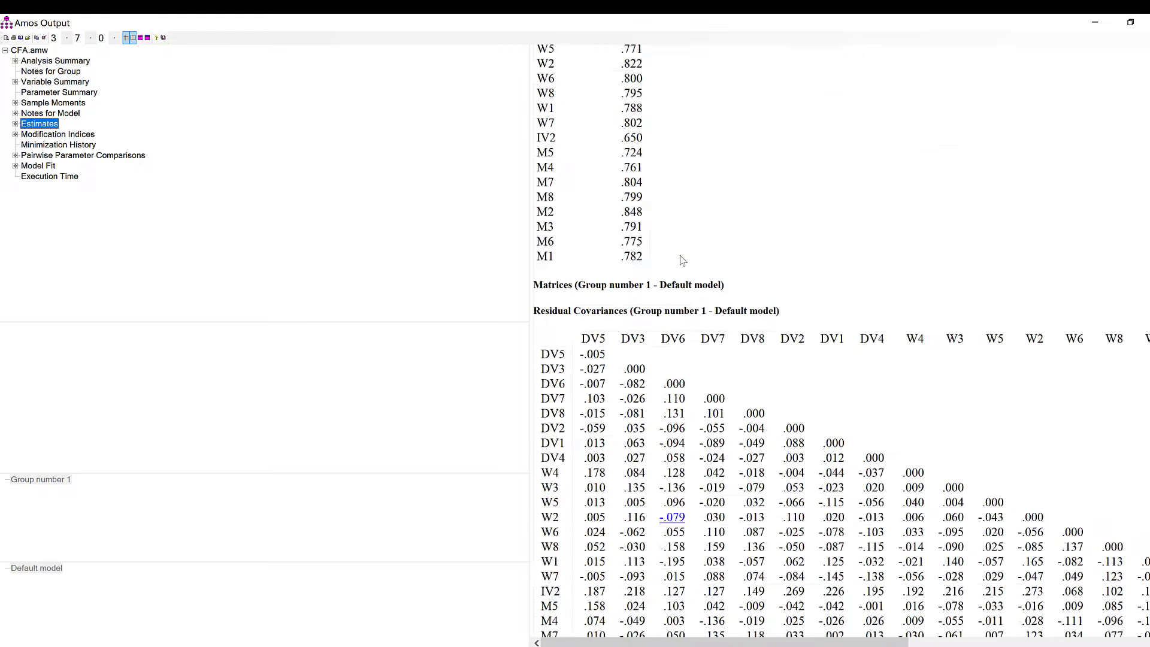
scroll(681, 255, "up", 19)
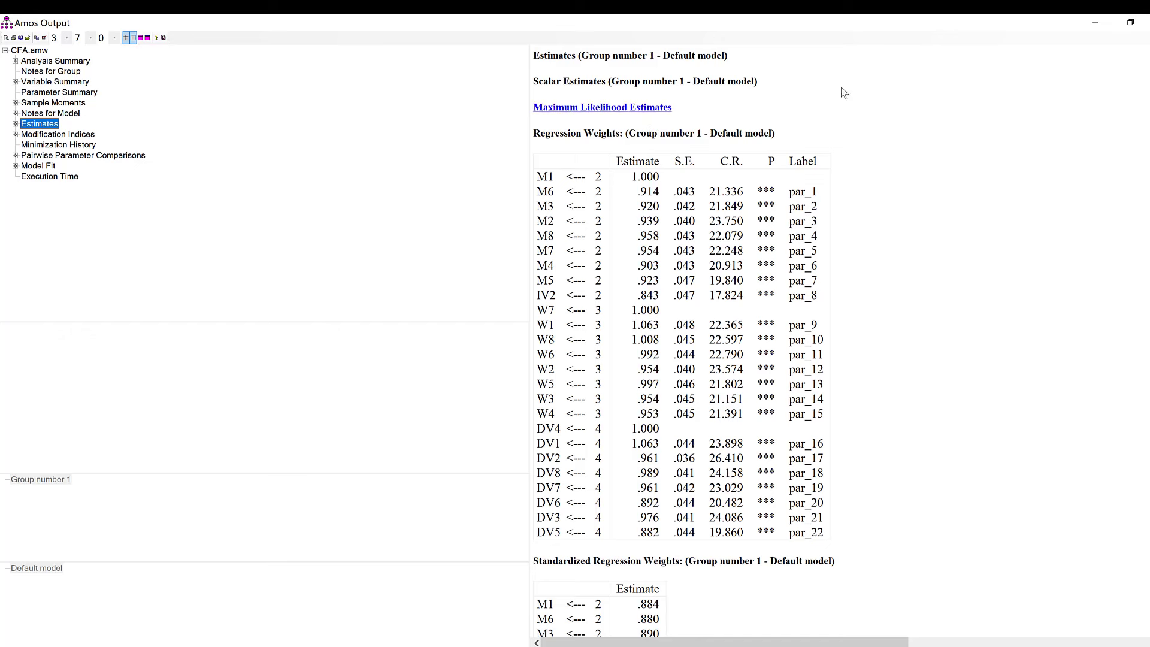
left_click(1097, 23)
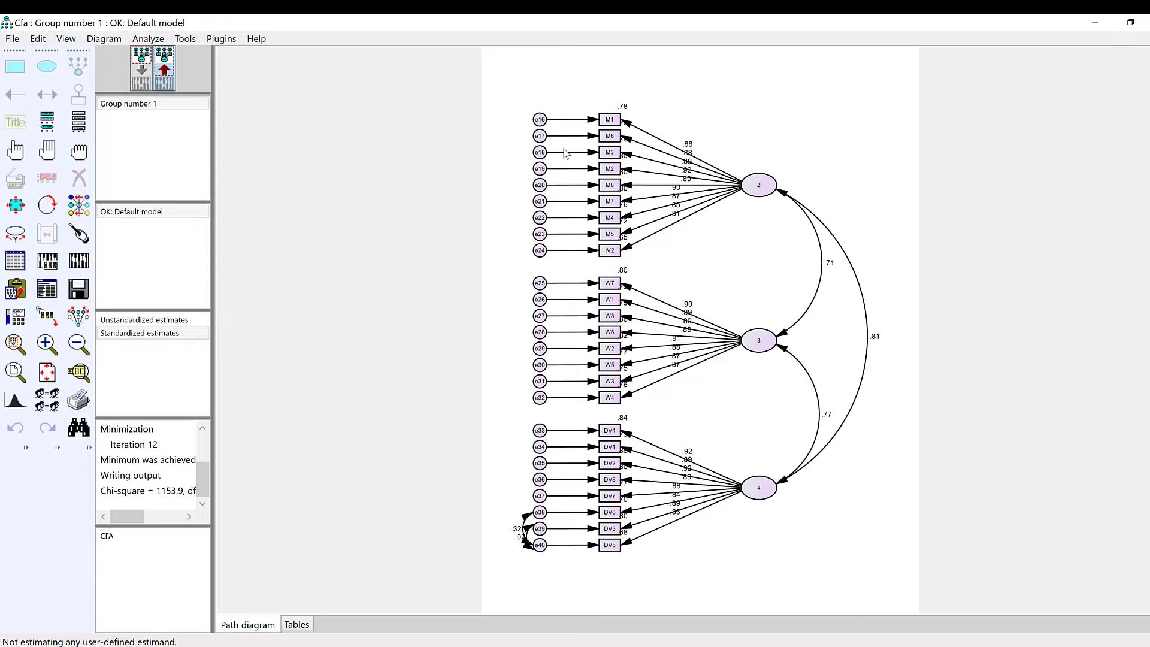
left_click(157, 68)
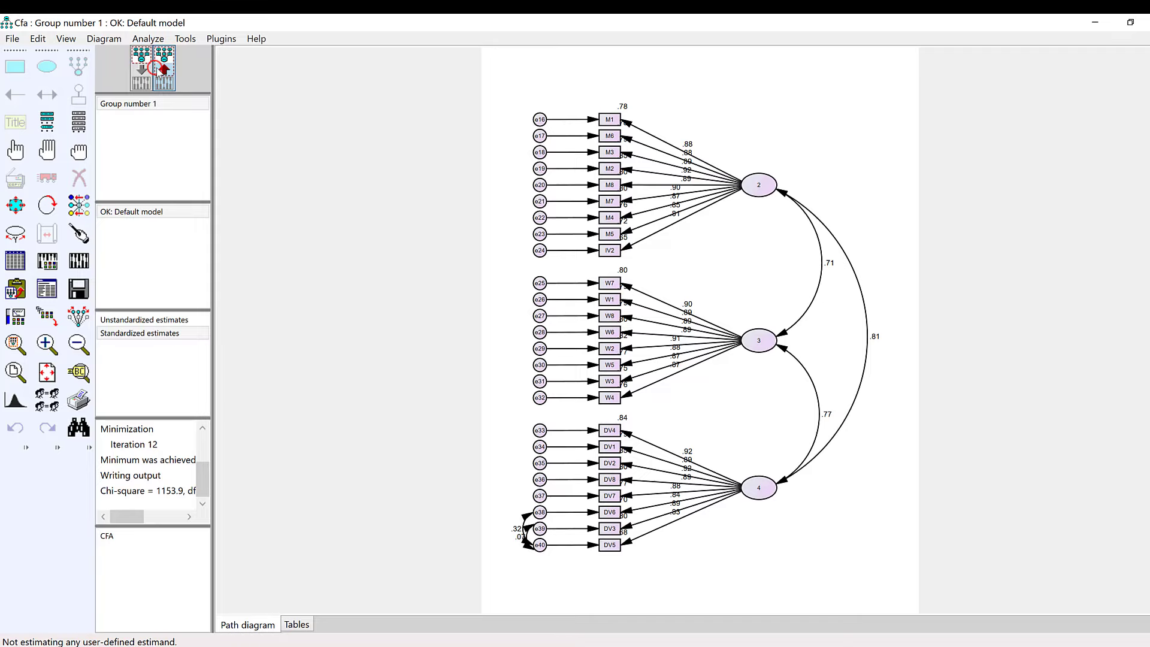